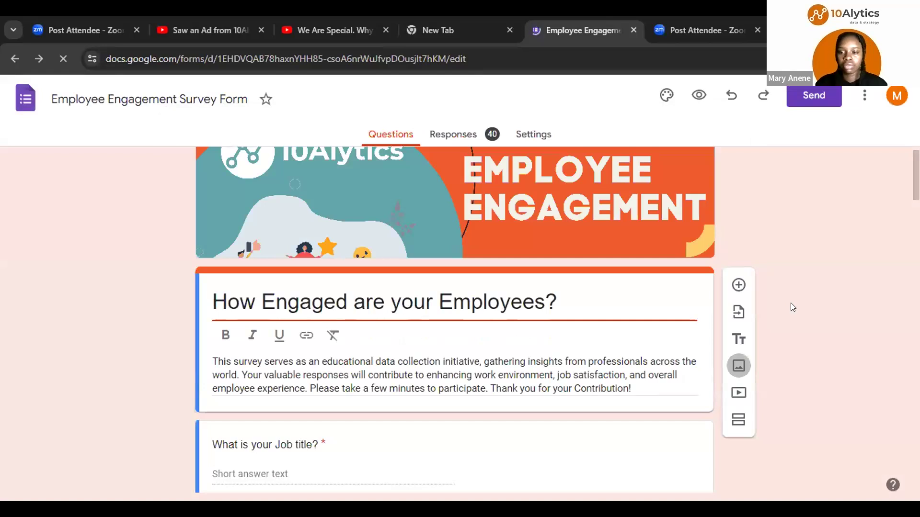
# Step: Scroll through the Employee Engagement Survey Form to review each of its questions and answer options
pyautogui.scroll(-1, 793, 307)
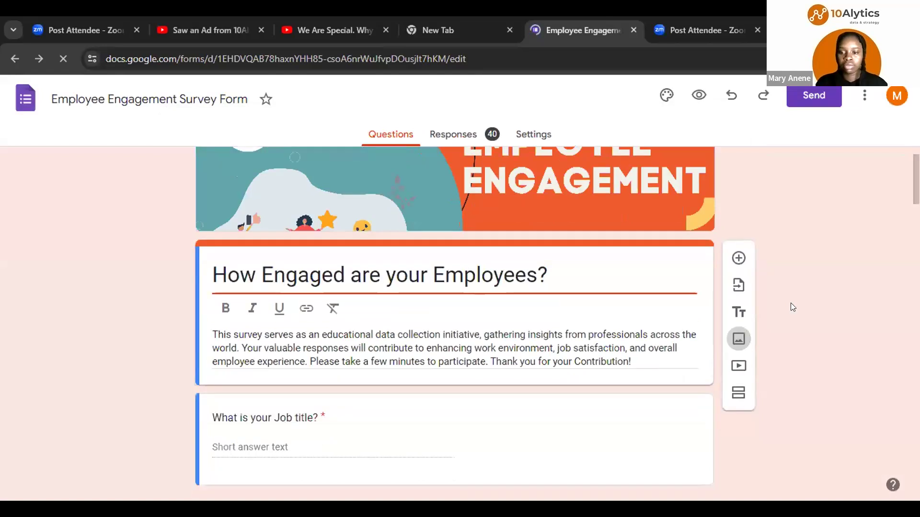
pyautogui.scroll(-2, 793, 307)
pyautogui.scroll(-2, 793, 307)
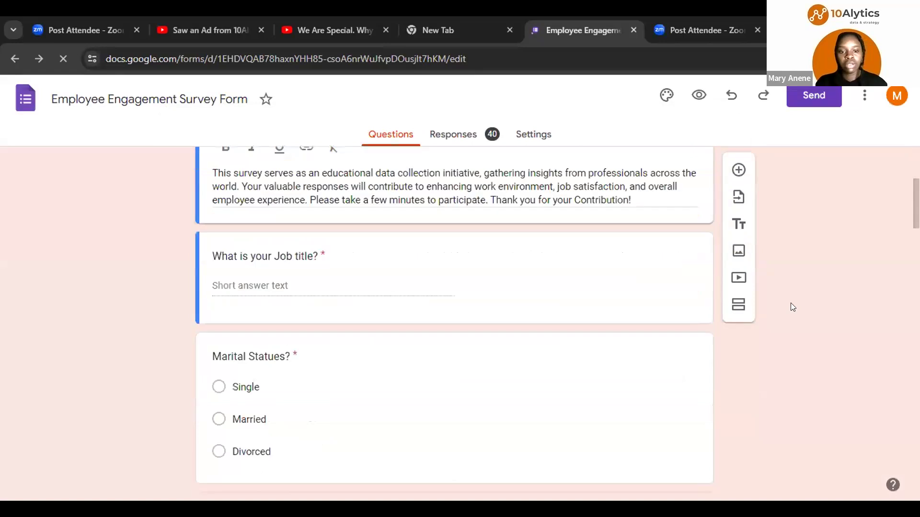
pyautogui.scroll(-1, 793, 307)
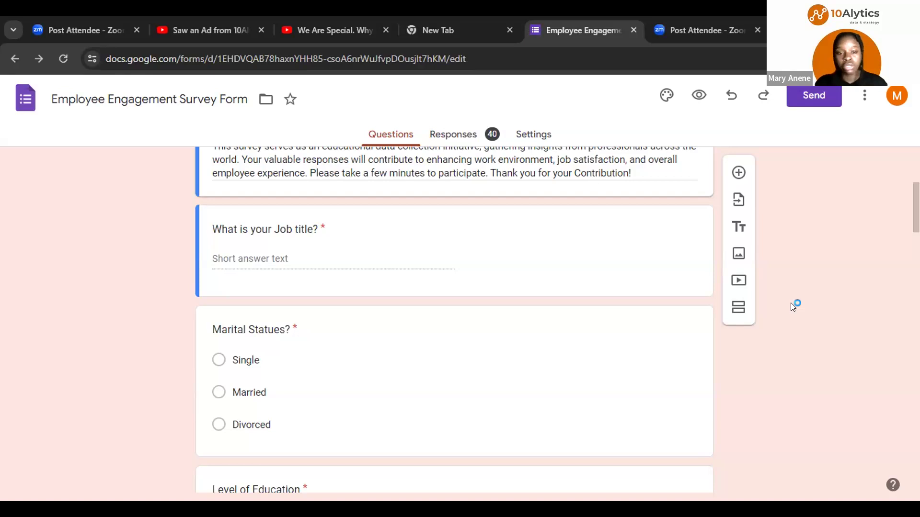
pyautogui.scroll(-1, 793, 307)
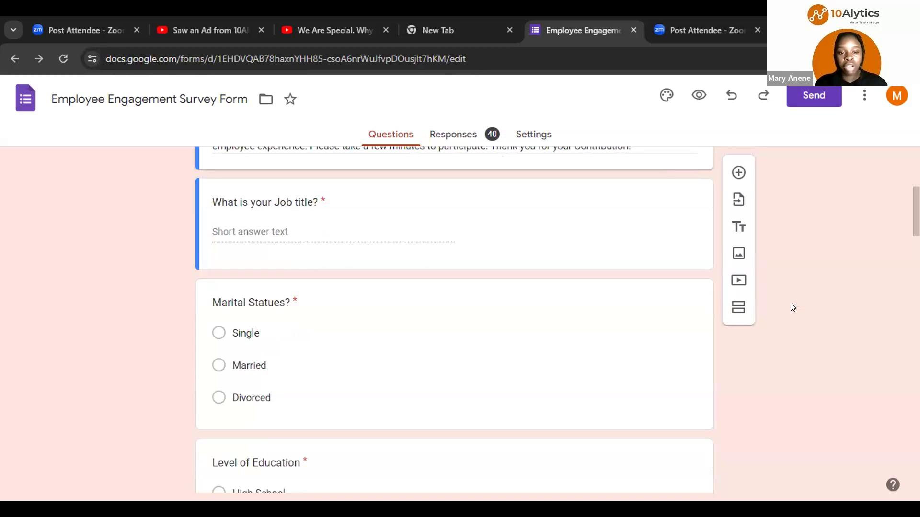
pyautogui.scroll(-1, 793, 307)
pyautogui.scroll(-4, 793, 306)
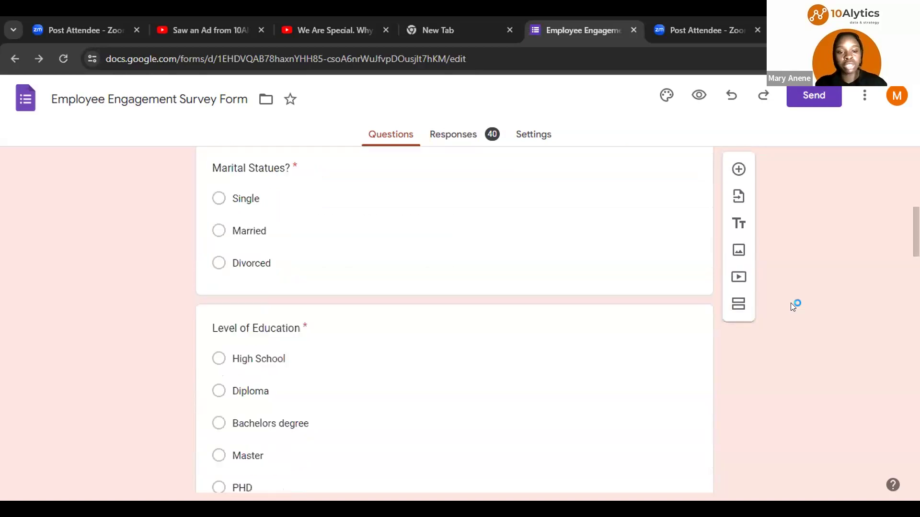
pyautogui.scroll(-1, 793, 307)
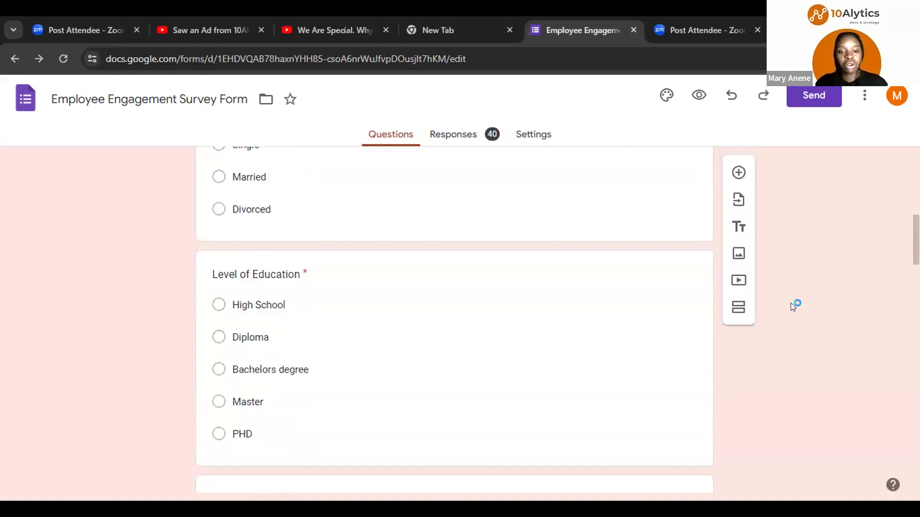
pyautogui.scroll(-4, 793, 307)
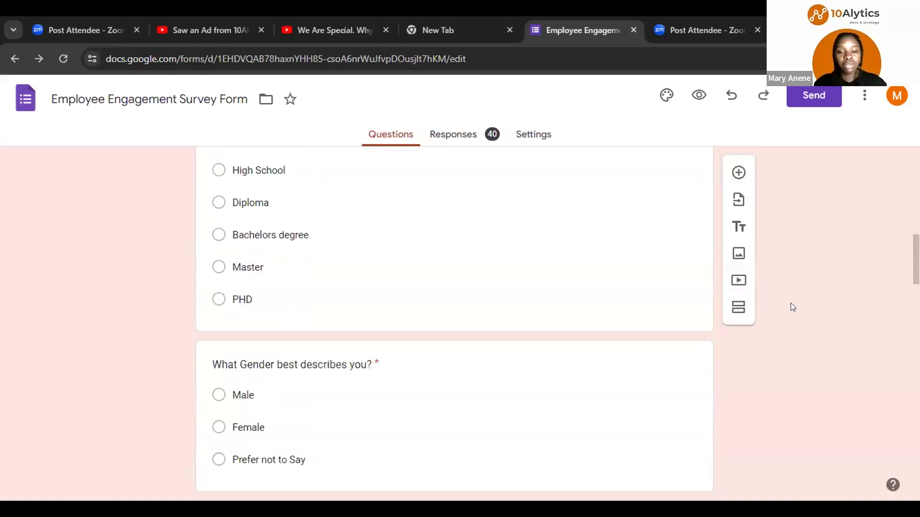
pyautogui.scroll(-1, 793, 307)
pyautogui.scroll(-1, 793, 307)
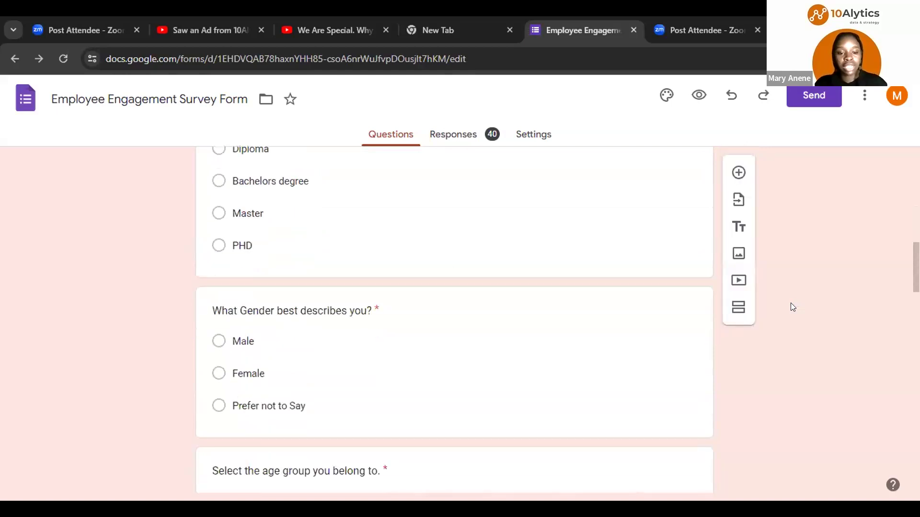
pyautogui.scroll(-3, 793, 308)
pyautogui.scroll(-5, 793, 307)
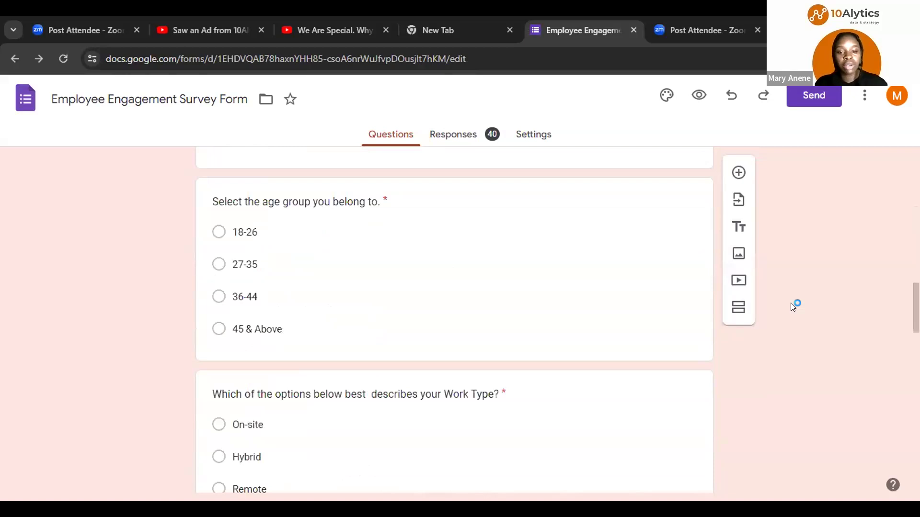
pyautogui.scroll(-1, 793, 307)
pyautogui.scroll(-3, 793, 307)
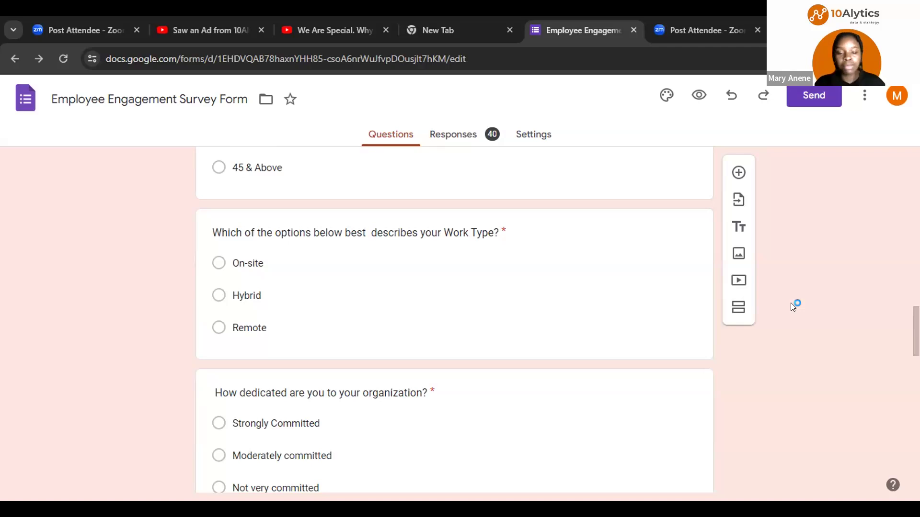
pyautogui.scroll(-2, 793, 307)
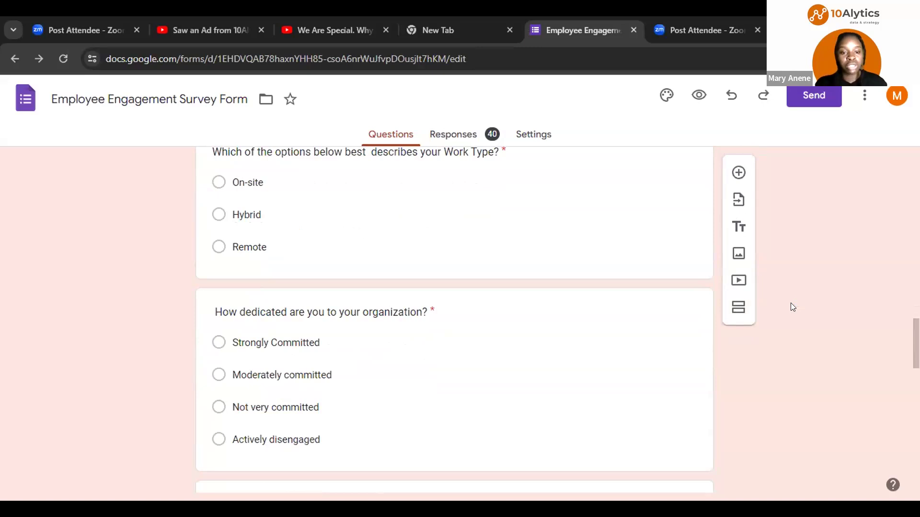
pyautogui.scroll(-1, 793, 307)
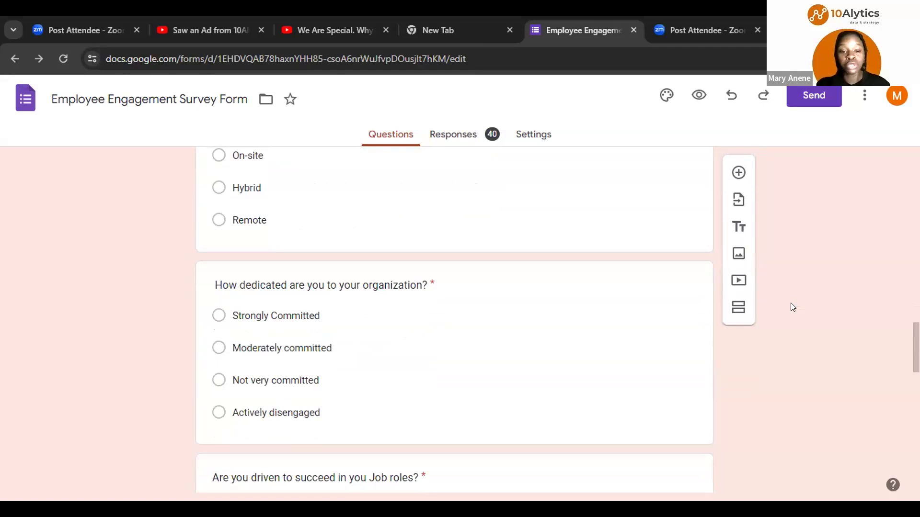
pyautogui.scroll(-1, 792, 307)
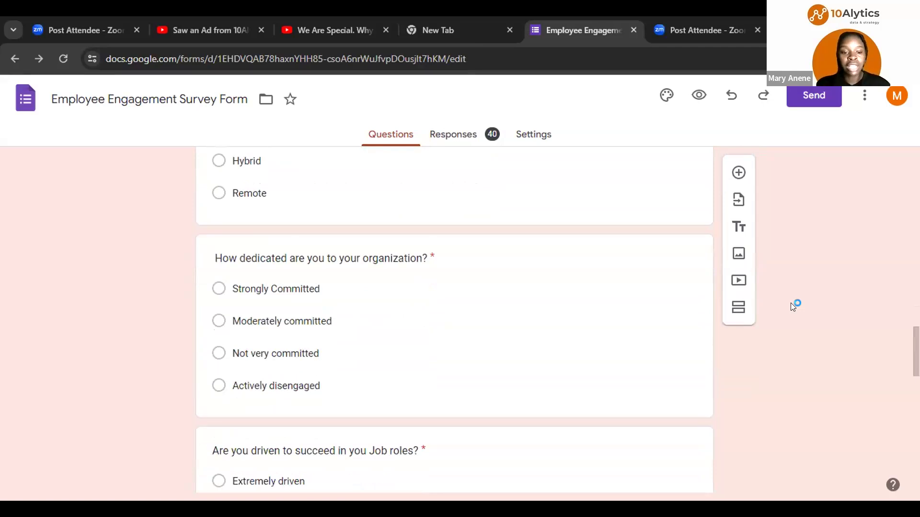
pyautogui.scroll(-1, 793, 307)
pyautogui.scroll(-5, 793, 307)
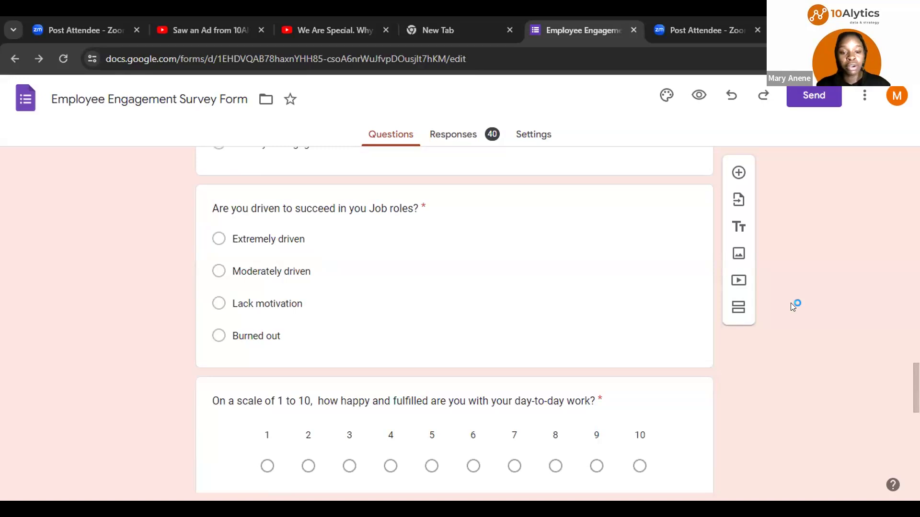
pyautogui.scroll(-1, 794, 306)
pyautogui.scroll(-2, 793, 306)
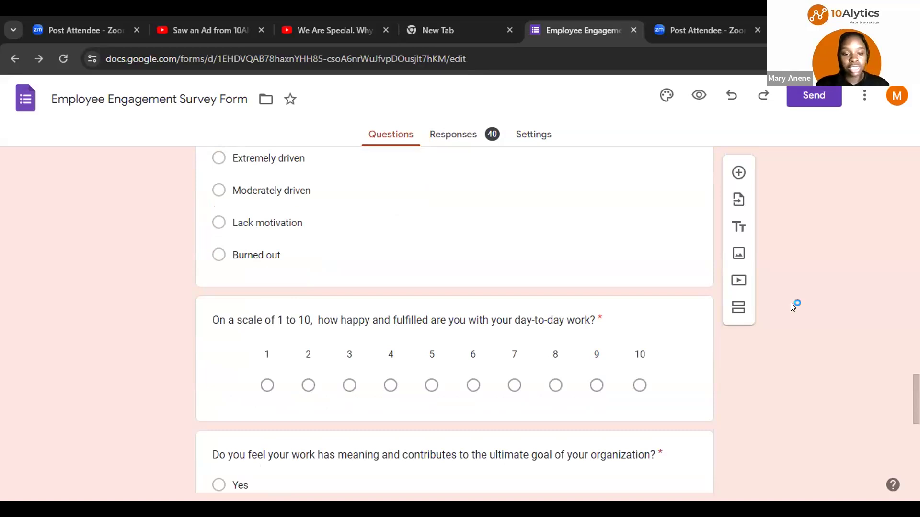
pyautogui.scroll(-1, 793, 307)
pyautogui.scroll(-3, 794, 308)
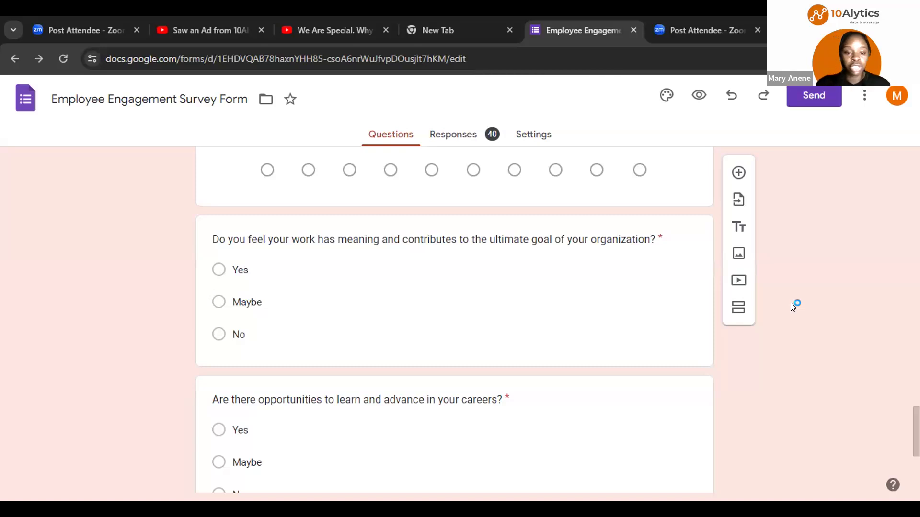
pyautogui.scroll(-2, 793, 307)
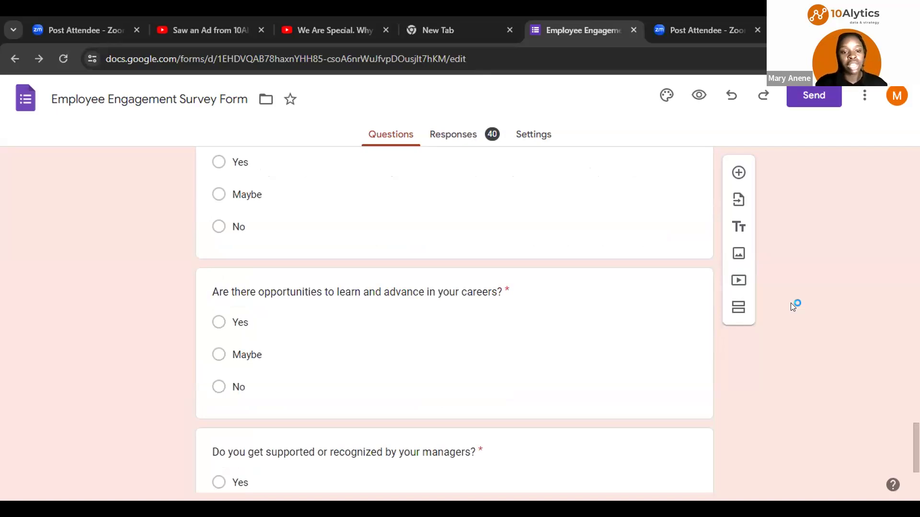
pyautogui.scroll(-3, 794, 307)
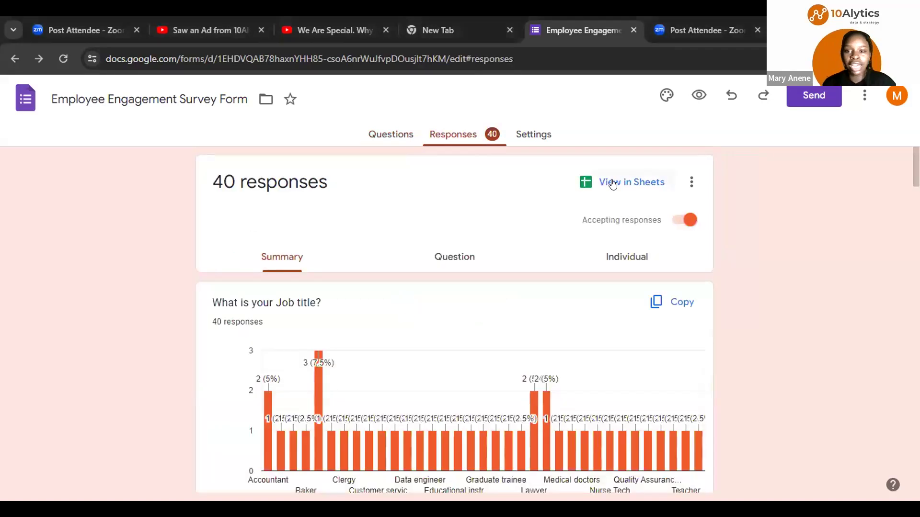
# Step: Open the form's responses in the linked Google Sheets spreadsheet and scroll across its answer columns
pyautogui.click(615, 183)
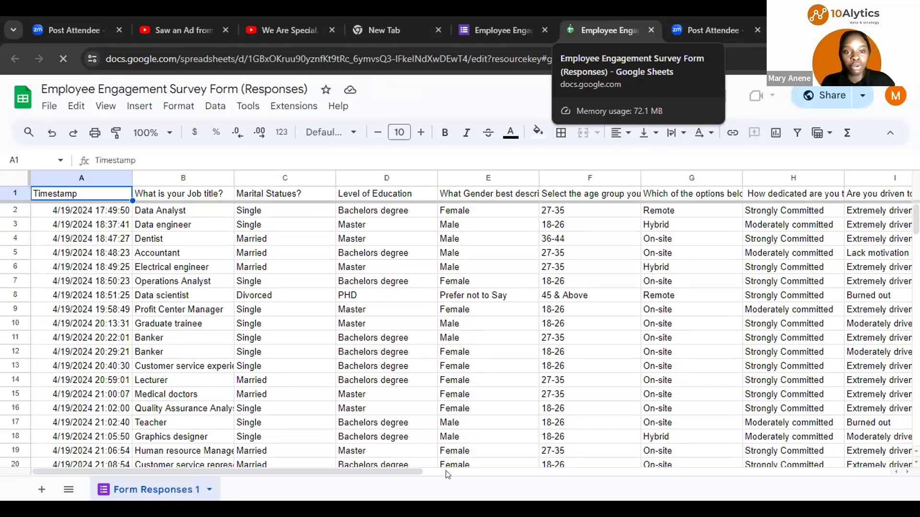
pyautogui.click(501, 472)
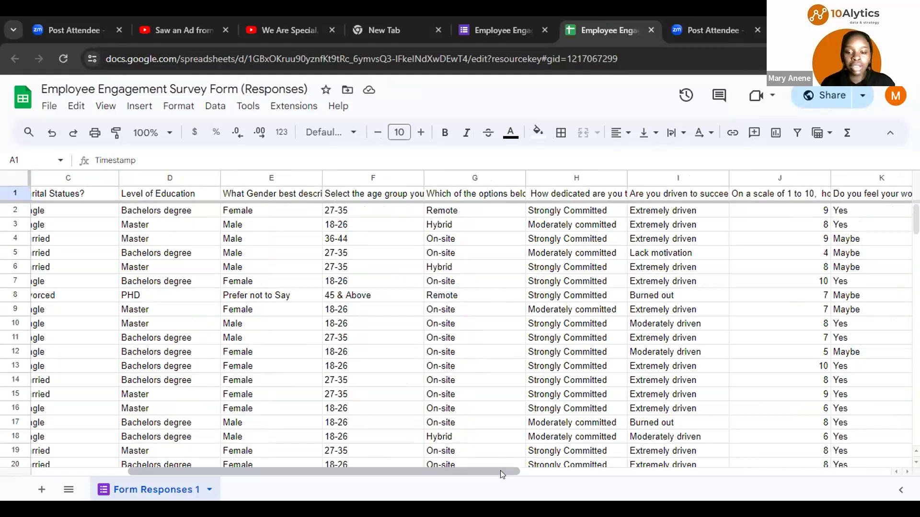
pyautogui.moveTo(500, 466); pyautogui.dragTo(340, 467)
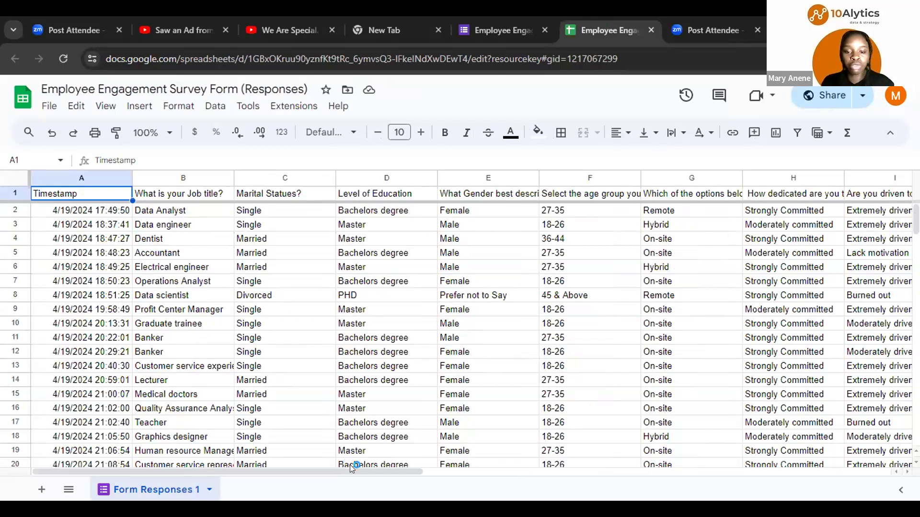
pyautogui.hscroll(10, 433, 463)
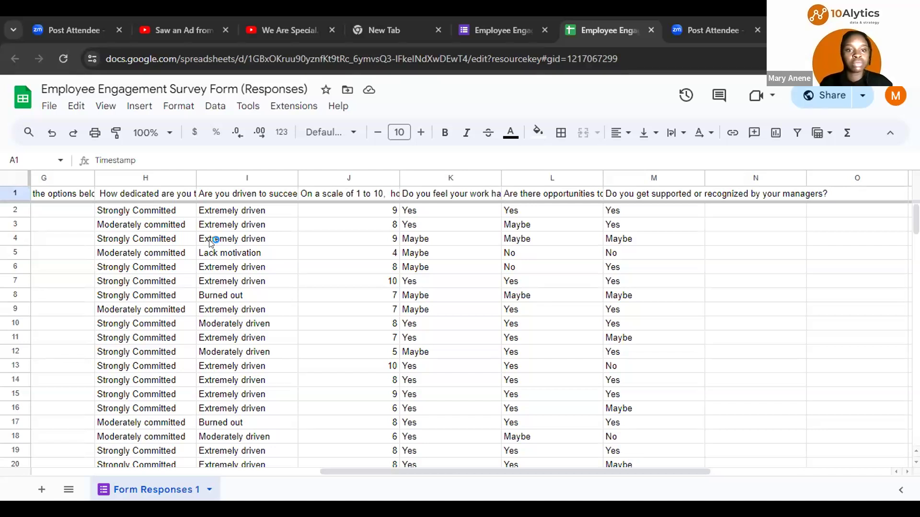
# Step: Switch to Power BI Desktop and open the full Get Data connector list
pyautogui.hotkey('alt', 'Tab')
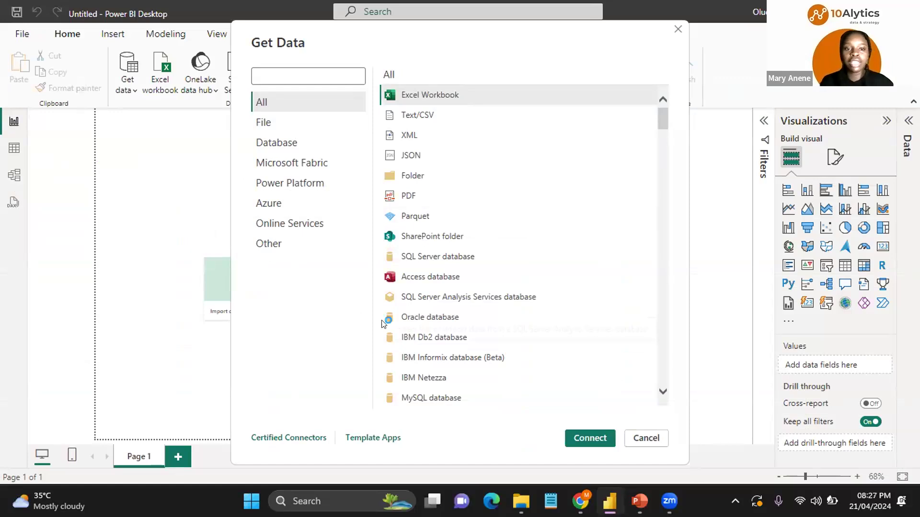
pyautogui.press('Escape')
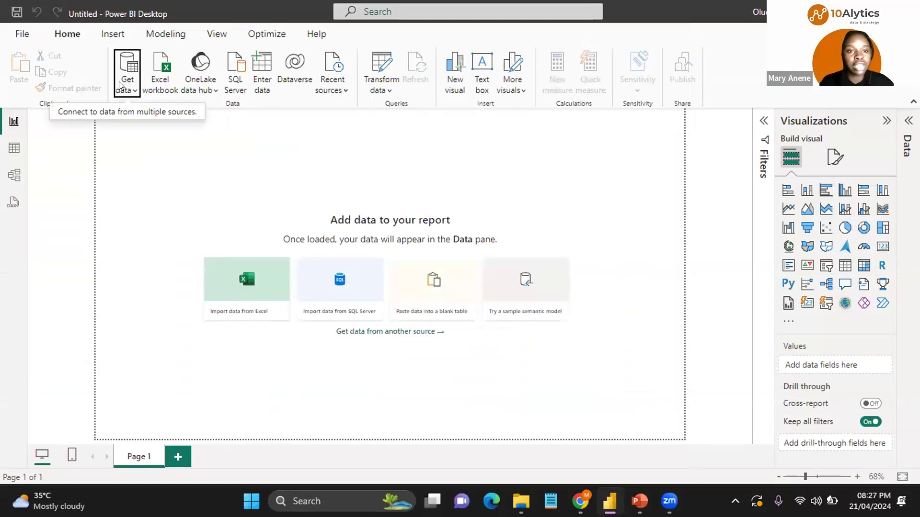
pyautogui.click(133, 87)
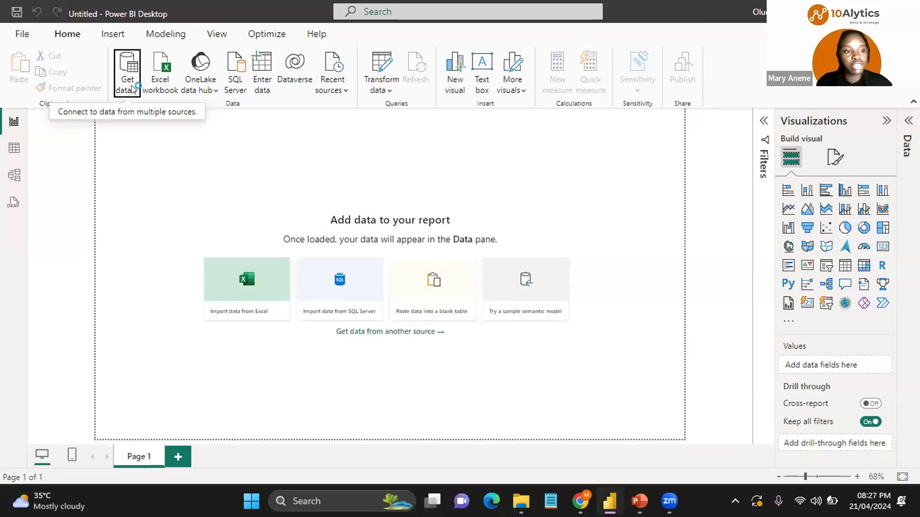
pyautogui.click(131, 93)
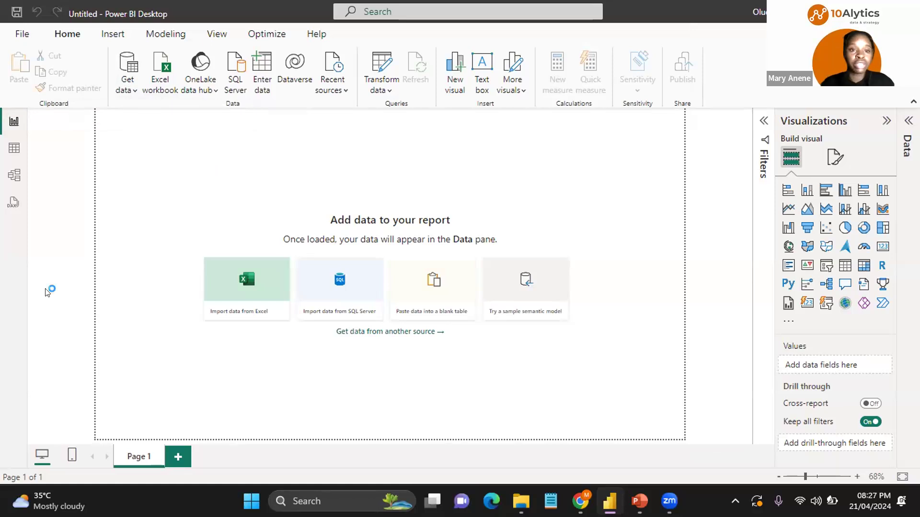
pyautogui.click(133, 88)
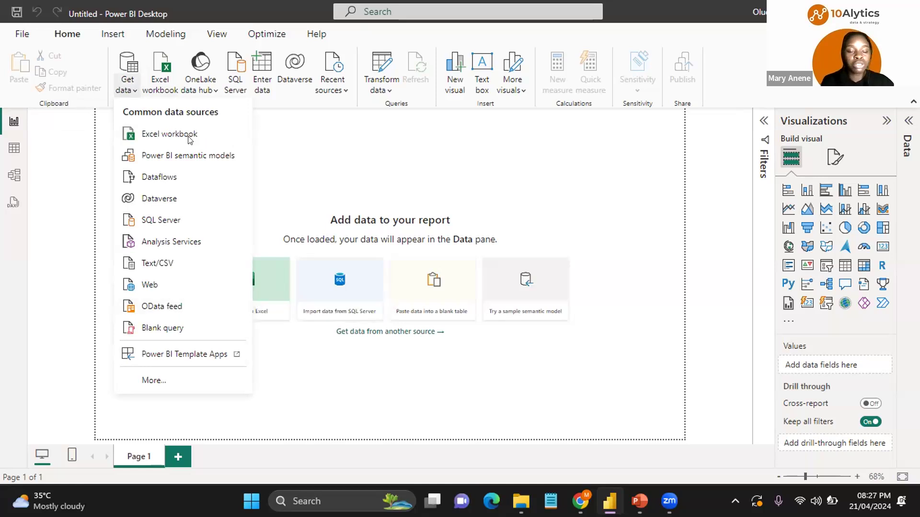
pyautogui.click(154, 380)
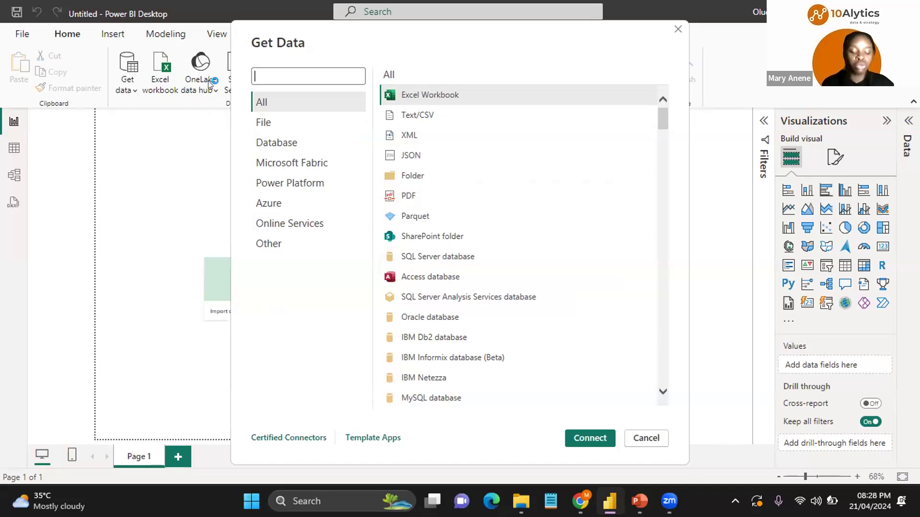
# Step: Search the connectors for Google Sheets, connect with it, and continue past the third-party service notice
pyautogui.write('g')
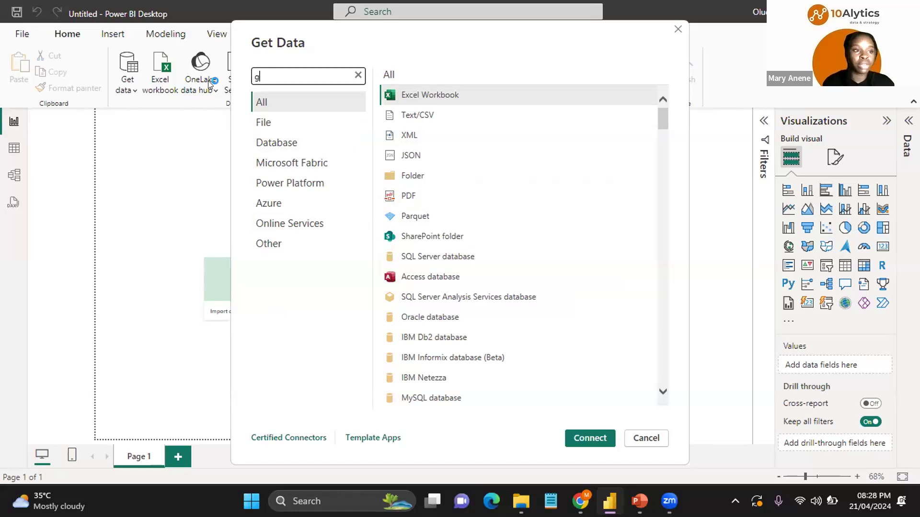
pyautogui.write('oog')
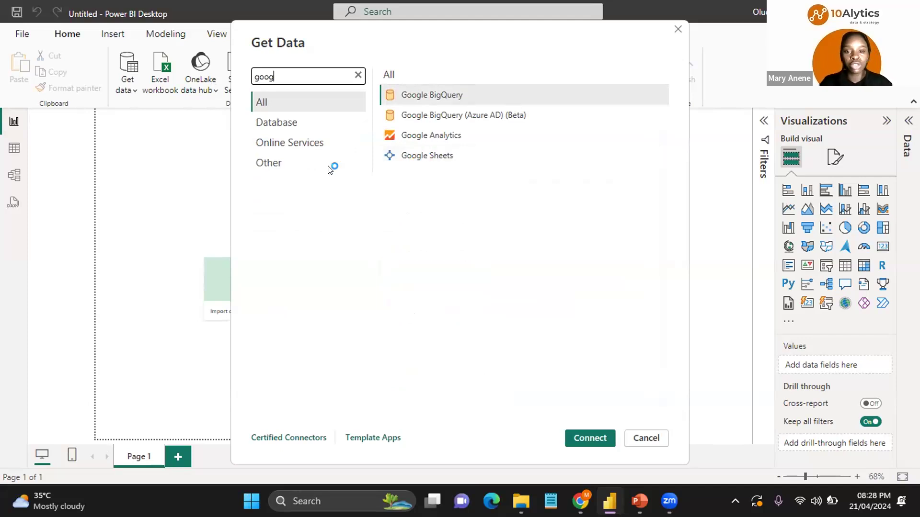
pyautogui.click(437, 154)
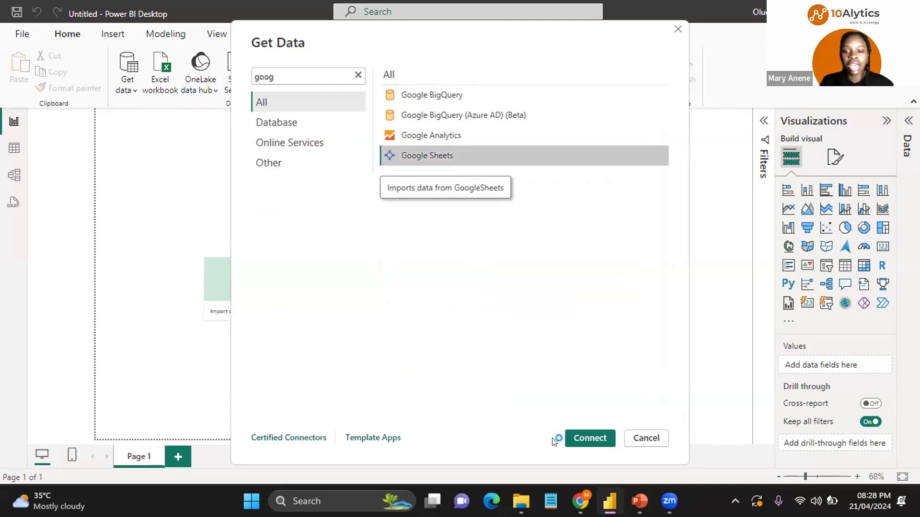
pyautogui.click(592, 438)
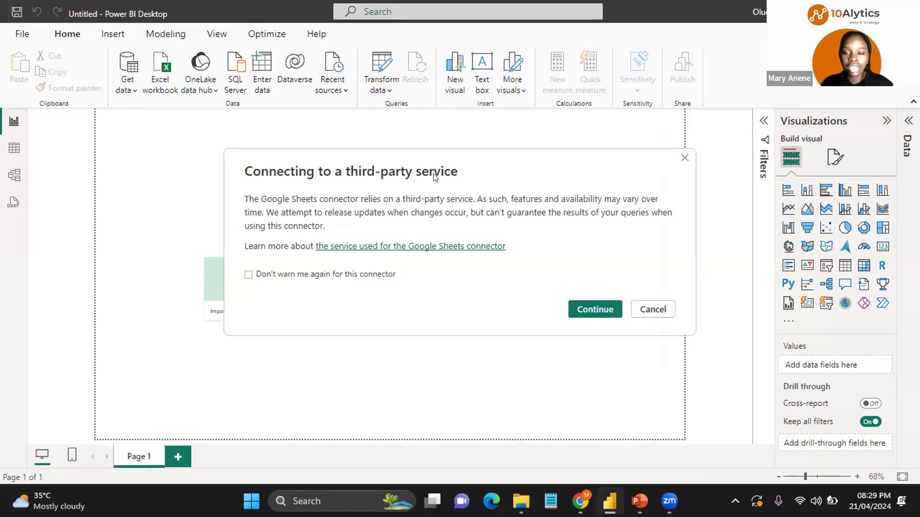
pyautogui.click(596, 301)
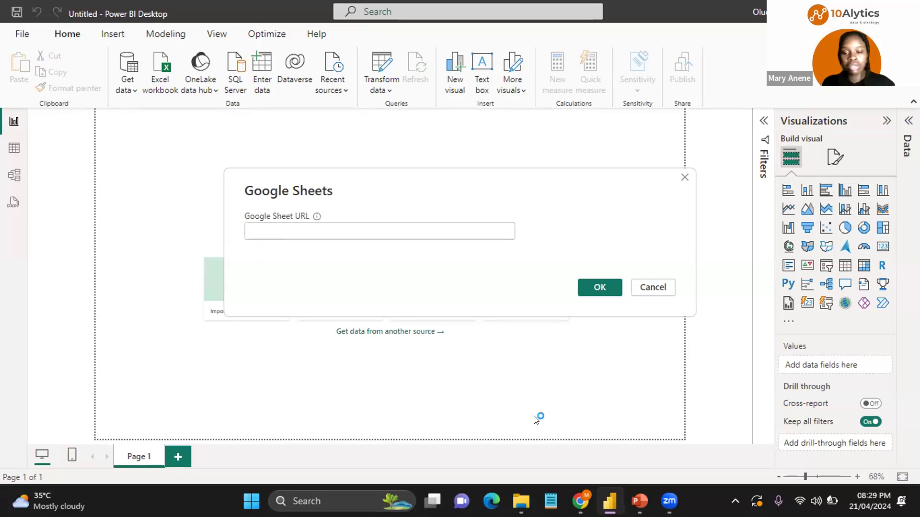
# Step: Switch back to the Employee Engagement Survey Form (Responses) spreadsheet in the browser
pyautogui.moveTo(580, 501)
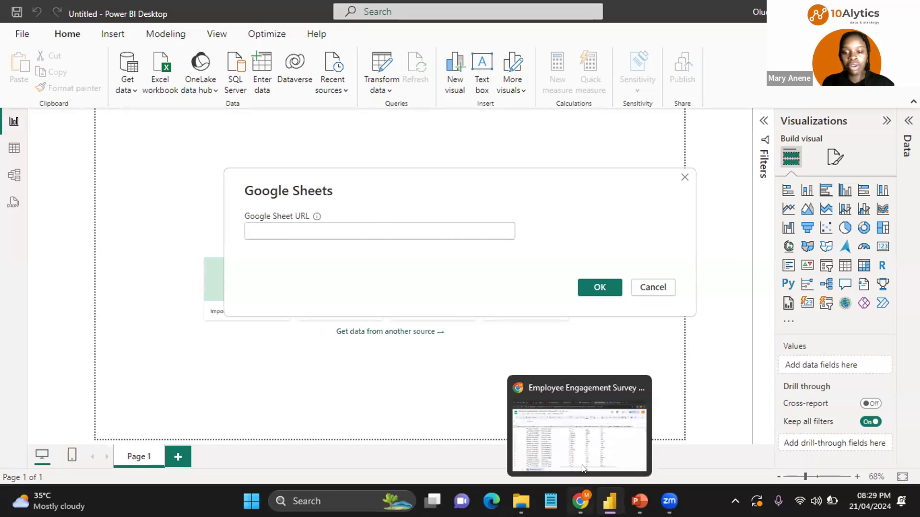
pyautogui.click(587, 401)
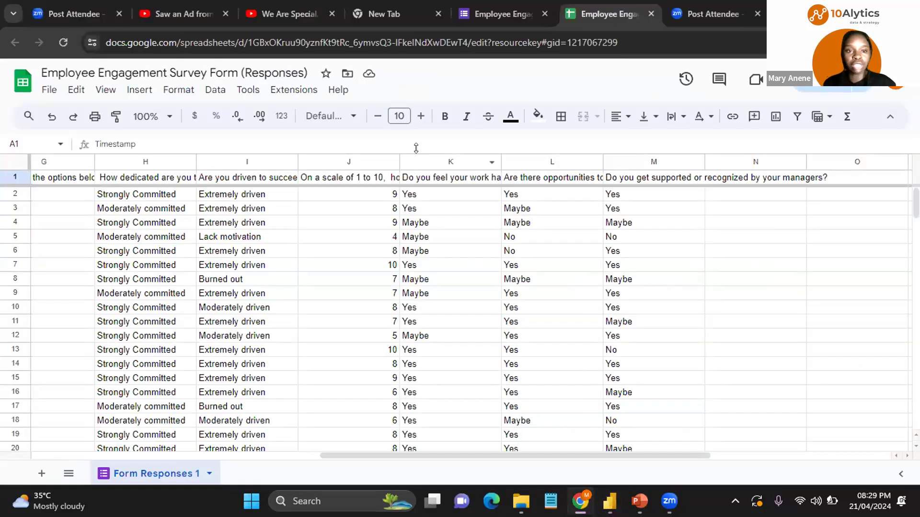
# Step: Copy the spreadsheet's web address and switch back to Power BI Desktop
pyautogui.hotkey('ctrl', 'l')
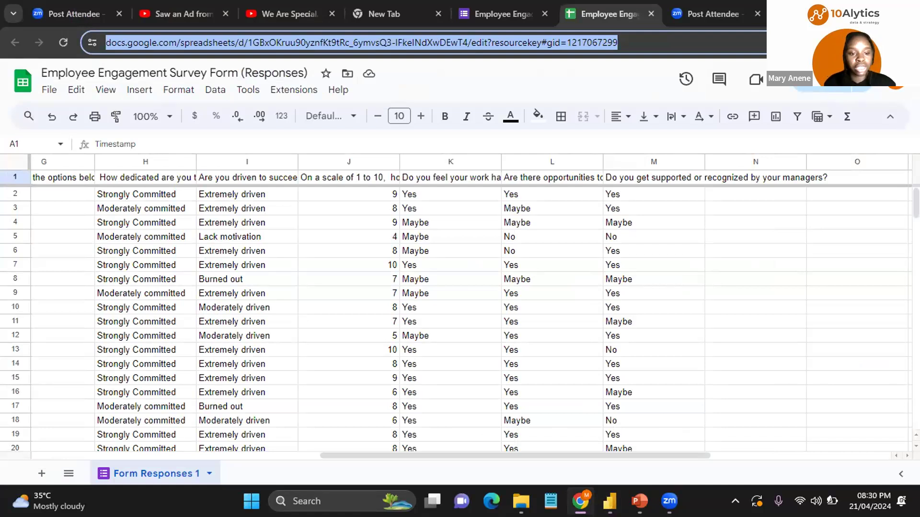
pyautogui.click(115, 117)
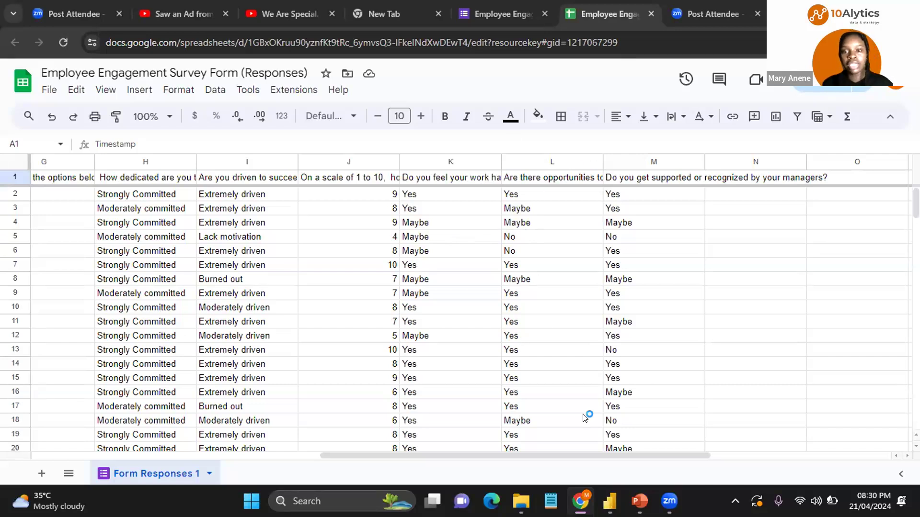
pyautogui.moveTo(610, 501)
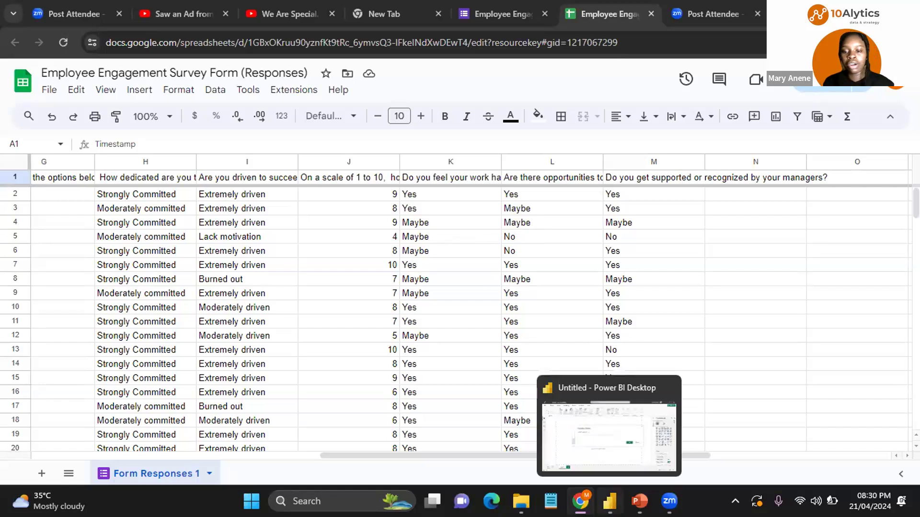
pyautogui.click(612, 445)
# Step: Paste the spreadsheet URL into the Google Sheets connection dialog and confirm it
pyautogui.click(264, 226)
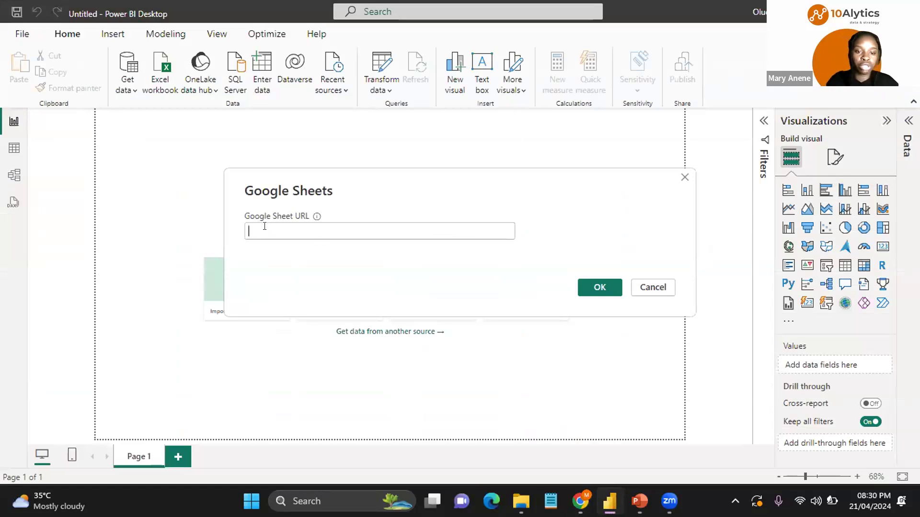
pyautogui.click(265, 226)
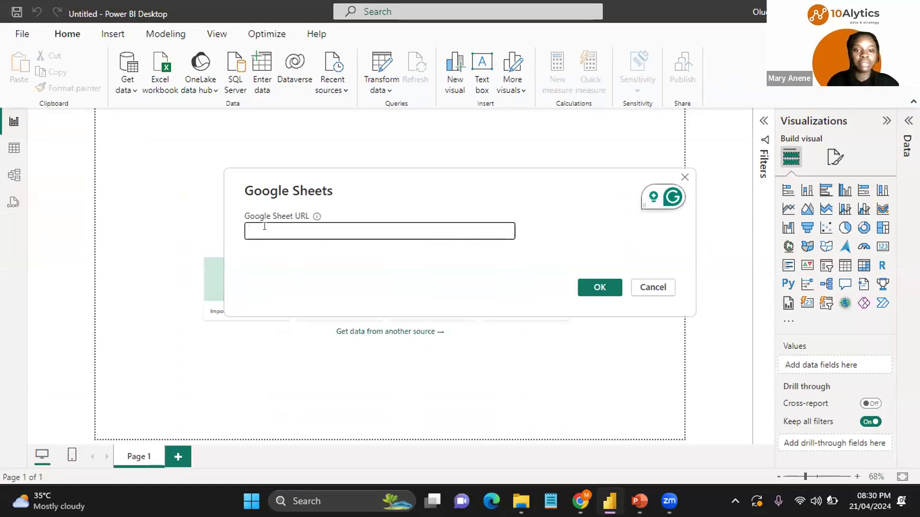
pyautogui.hotkey('ctrl', 'v')
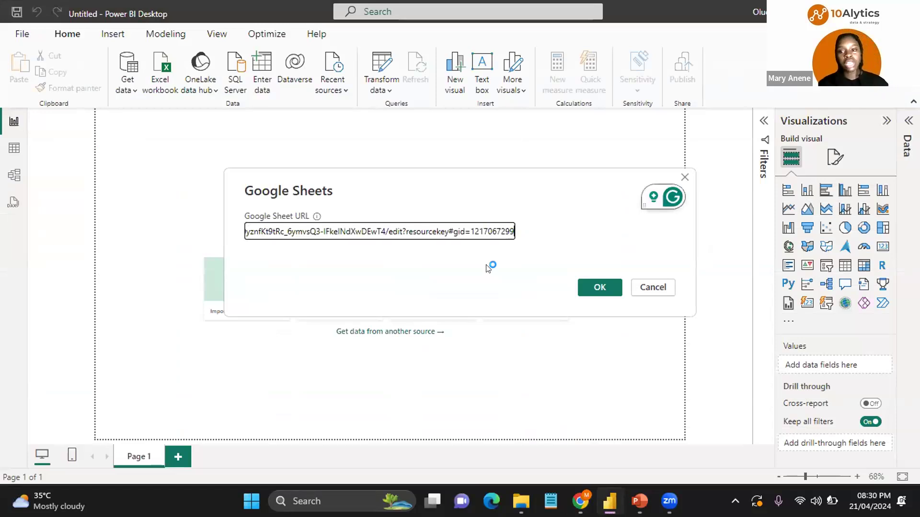
pyautogui.click(607, 286)
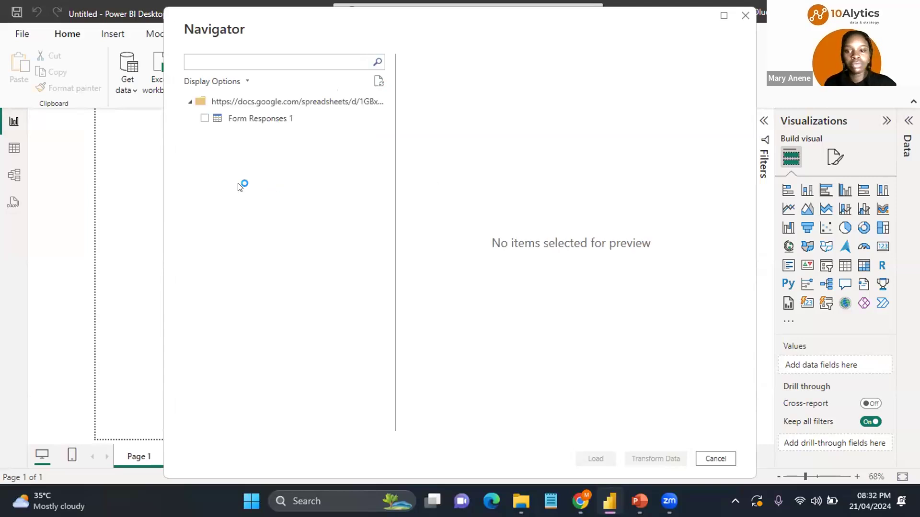
# Step: Select the Form Responses 1 sheet in the Navigator, preview its data, and open it for transformation in Power Query Editor
pyautogui.click(205, 118)
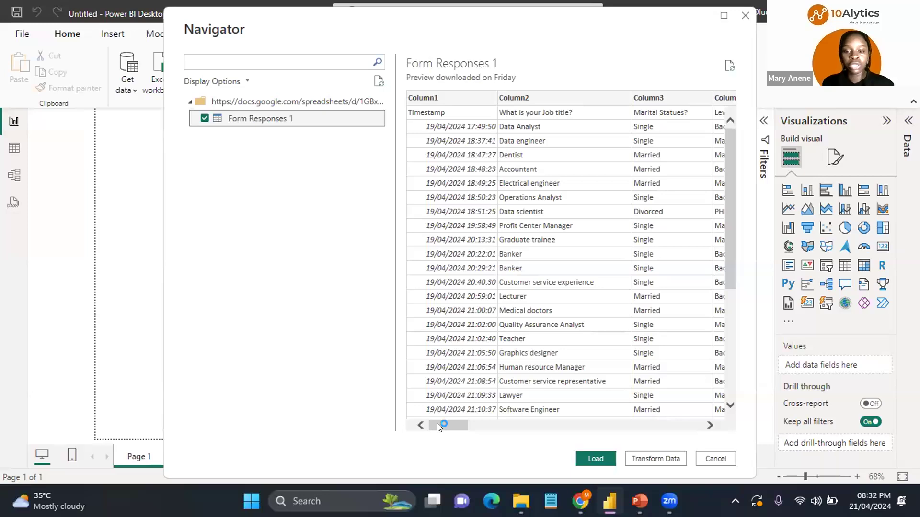
pyautogui.moveTo(436, 424); pyautogui.dragTo(642, 426)
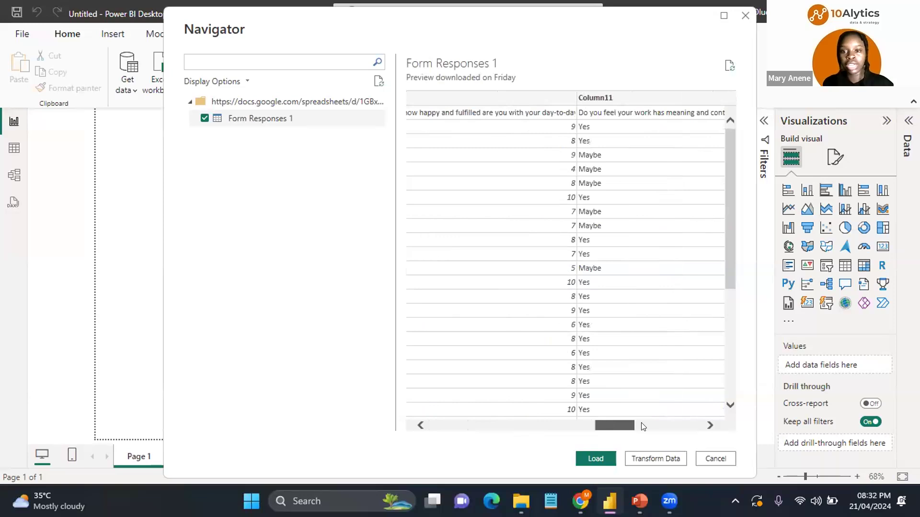
pyautogui.click(543, 423)
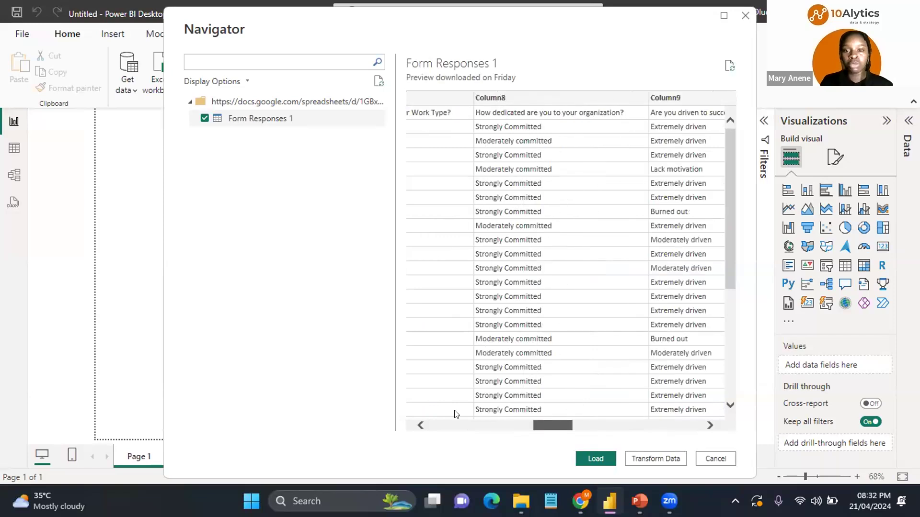
pyautogui.moveTo(455, 414); pyautogui.dragTo(443, 415)
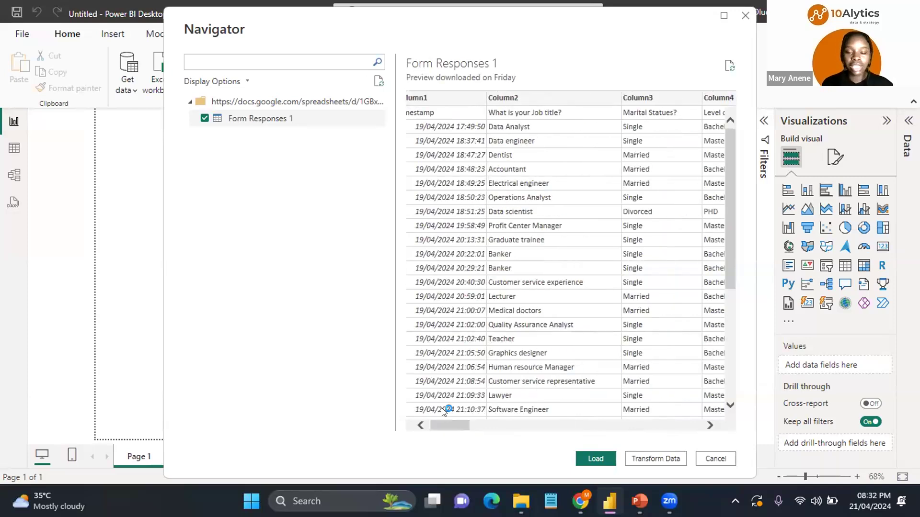
pyautogui.moveTo(448, 425); pyautogui.dragTo(702, 412)
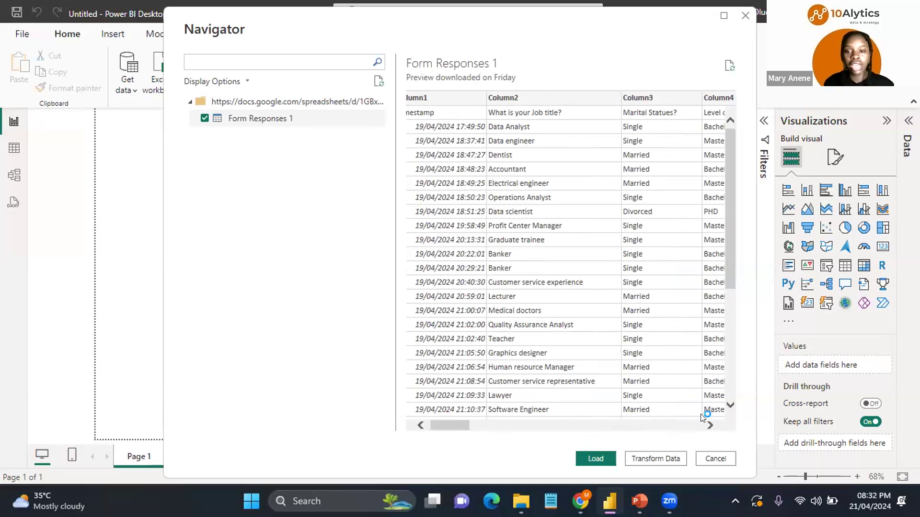
pyautogui.click(663, 459)
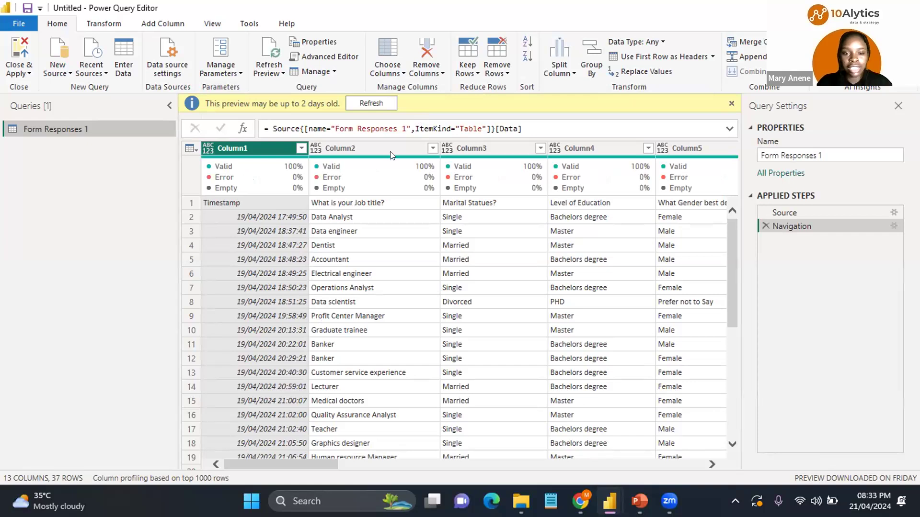
# Step: Refresh the outdated query preview
pyautogui.click(373, 104)
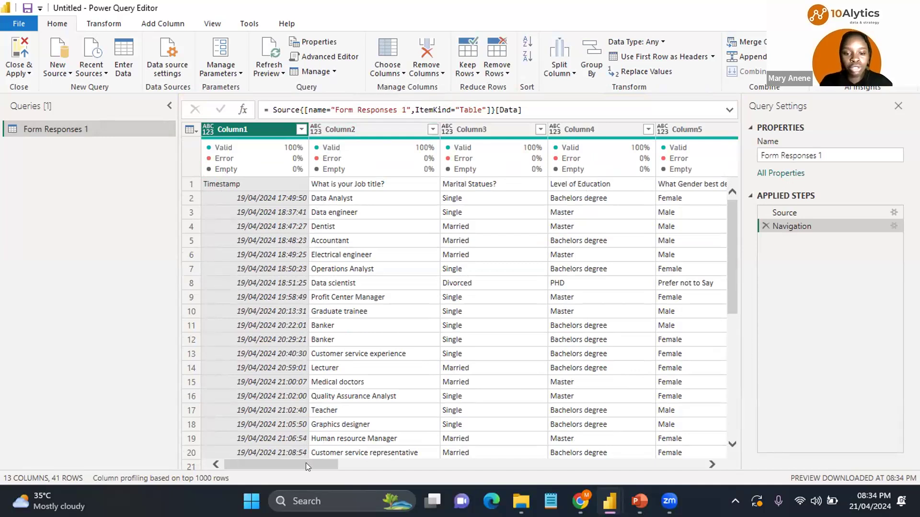
pyautogui.moveTo(305, 463); pyautogui.dragTo(481, 469)
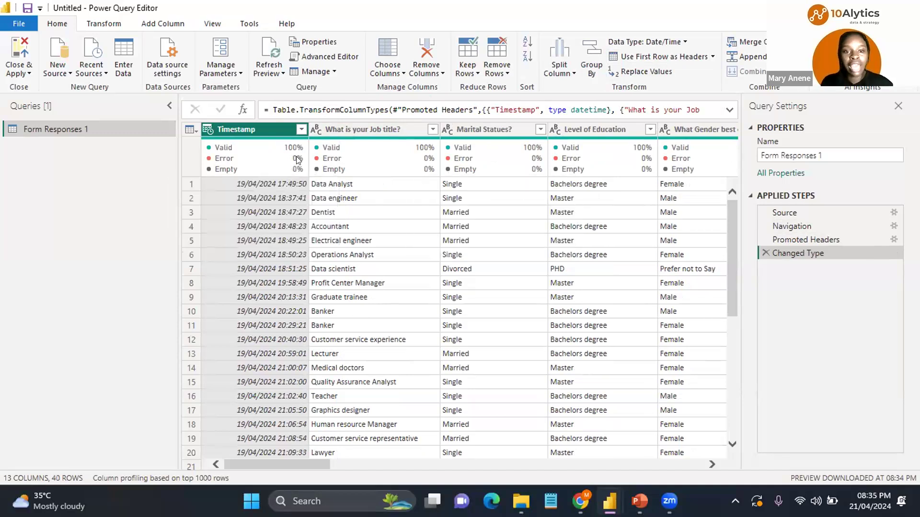
# Step: Scroll across the query's columns to review each survey question's headers and values
pyautogui.moveTo(296, 159)
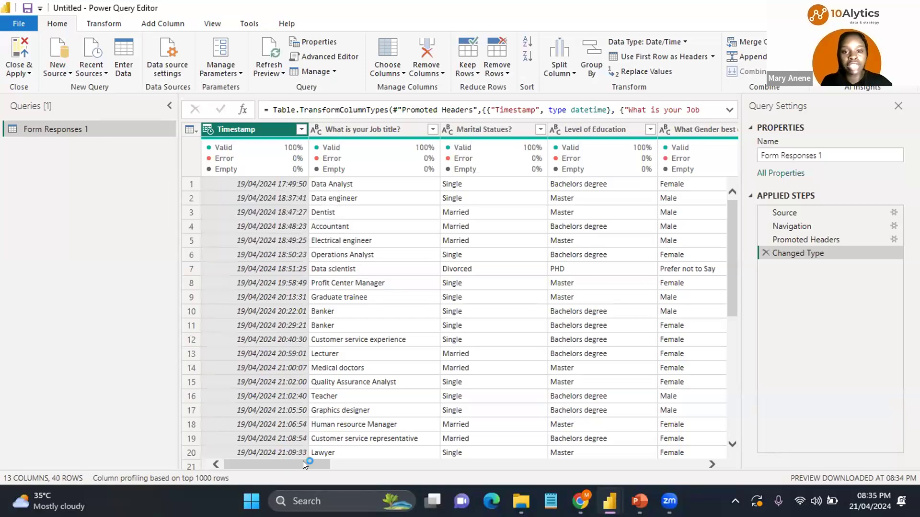
pyautogui.hscroll(2, 302, 465)
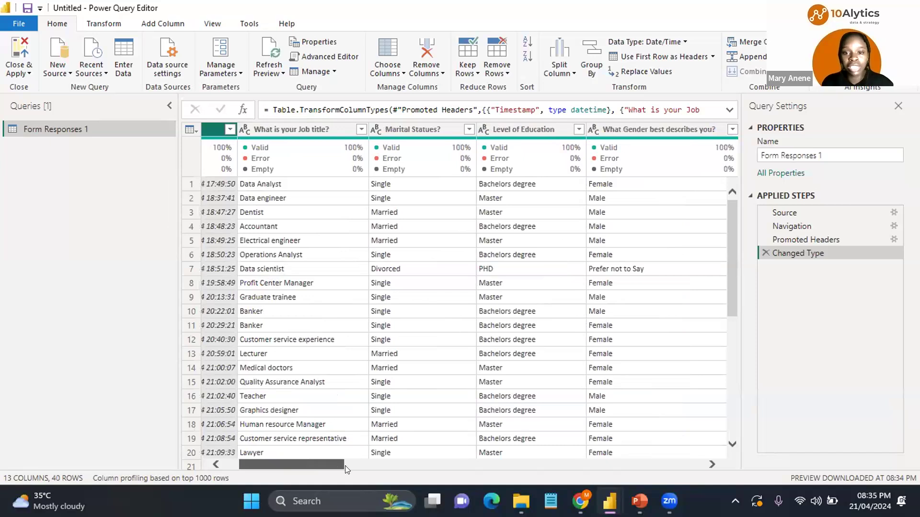
pyautogui.hscroll(6, 346, 468)
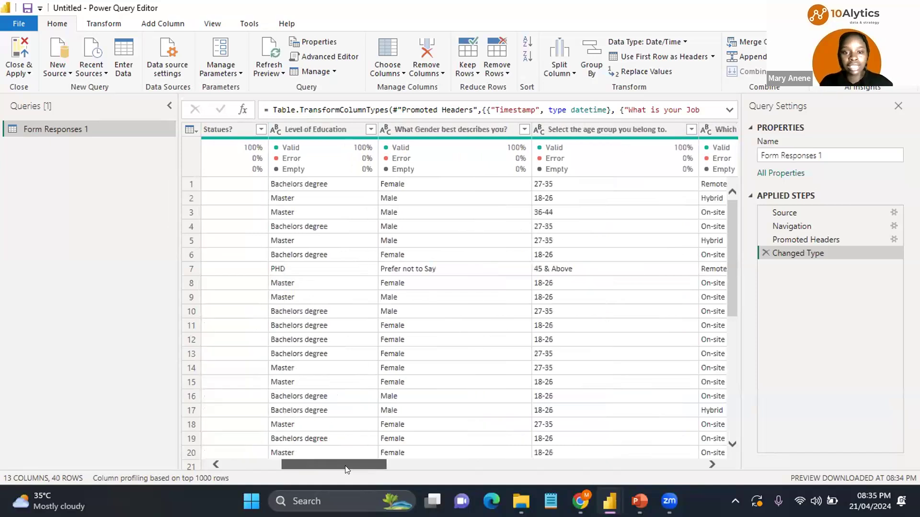
pyautogui.hscroll(1, 367, 469)
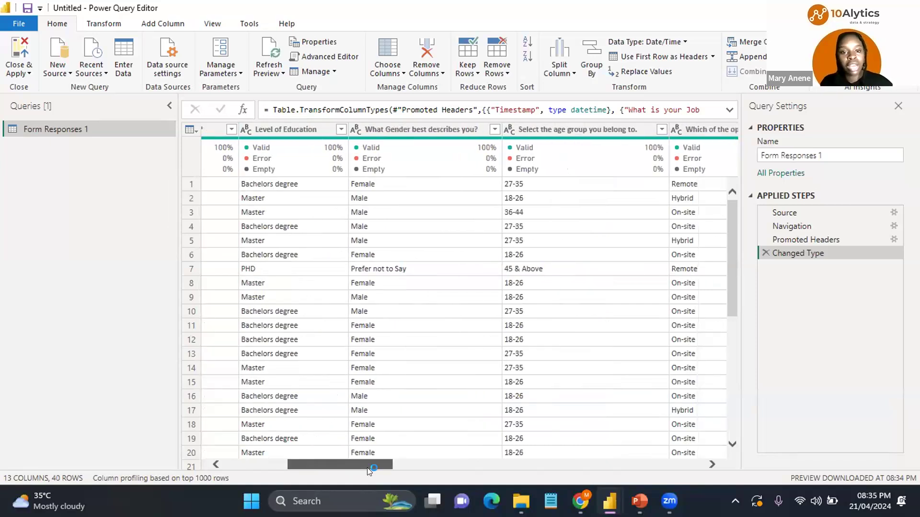
pyautogui.hscroll(3, 369, 472)
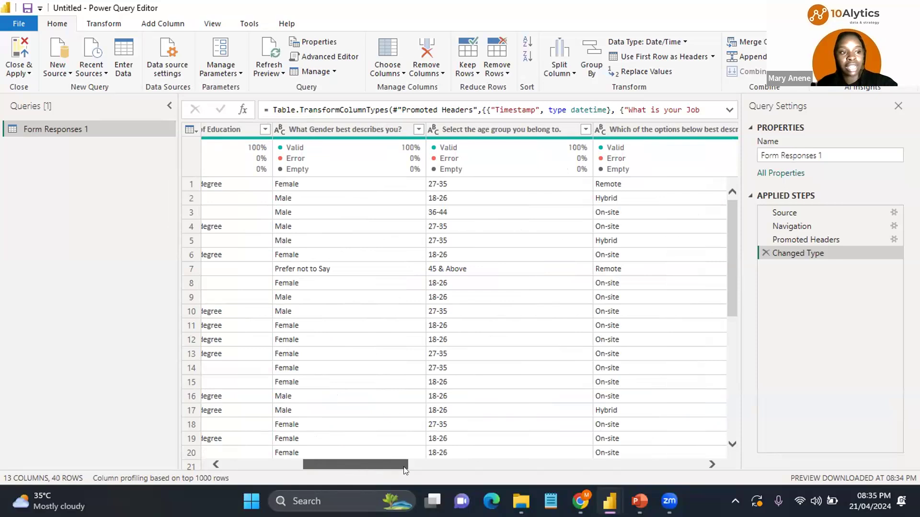
pyautogui.hscroll(6, 404, 469)
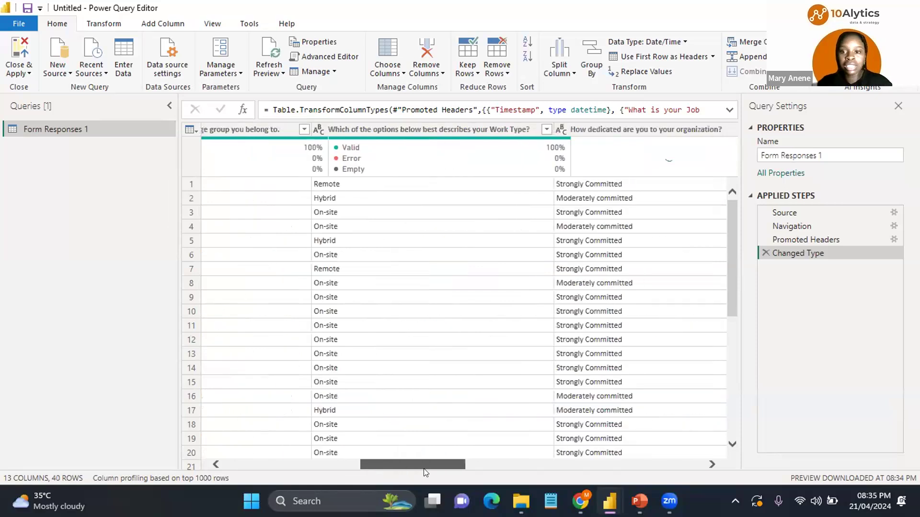
pyautogui.hscroll(2, 445, 469)
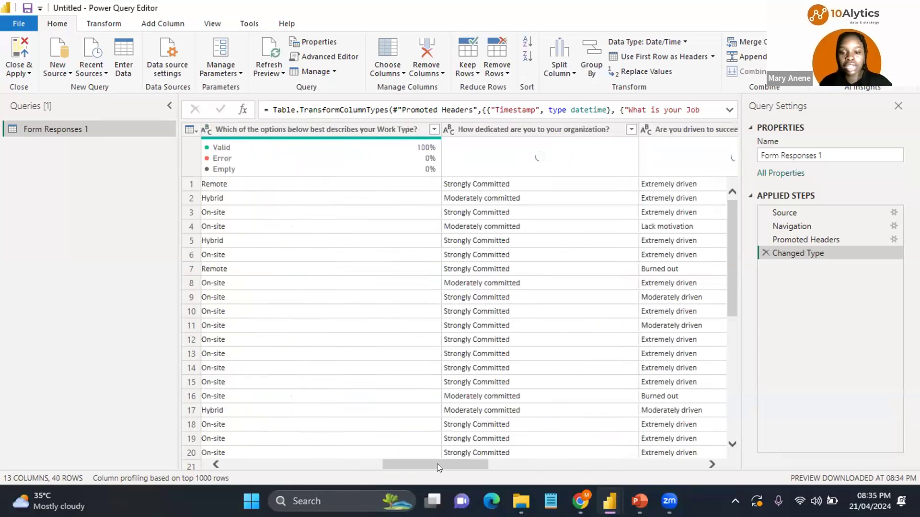
pyautogui.hscroll(3, 470, 465)
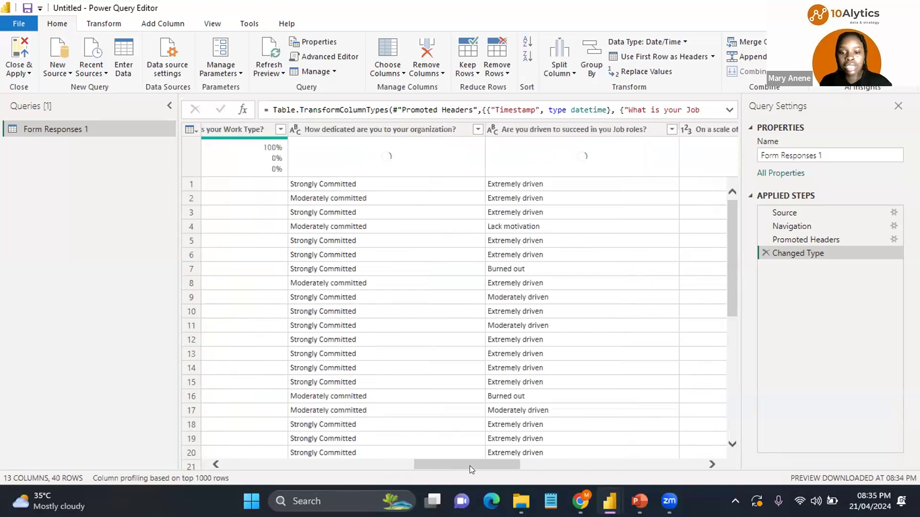
pyautogui.hscroll(3, 477, 467)
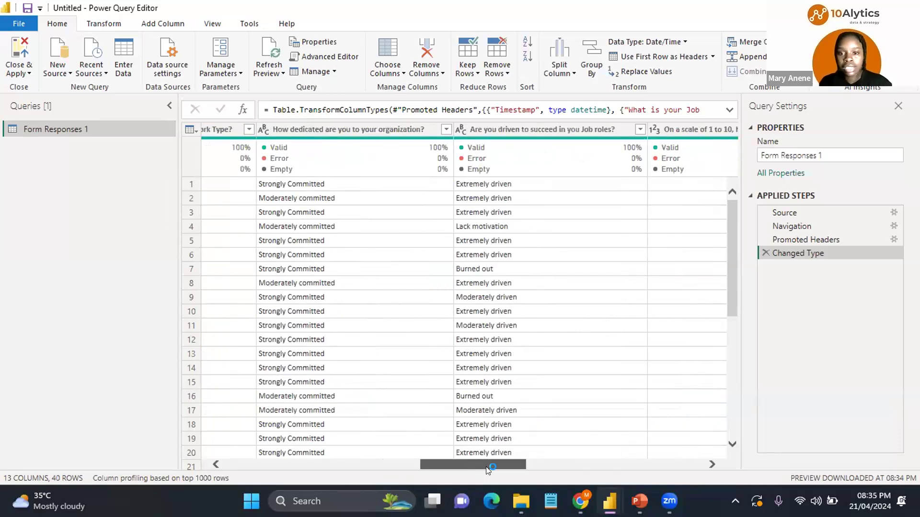
pyautogui.hscroll(3, 534, 470)
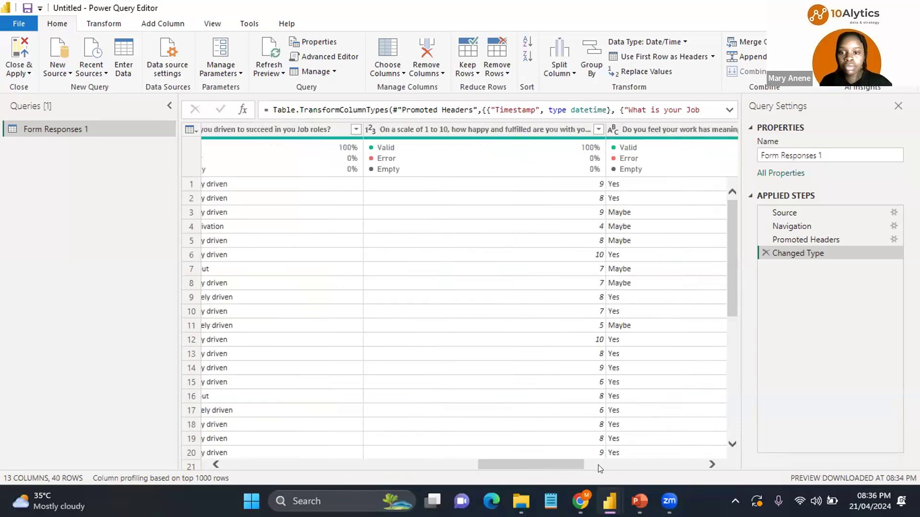
pyautogui.hscroll(3, 613, 469)
pyautogui.click(657, 470)
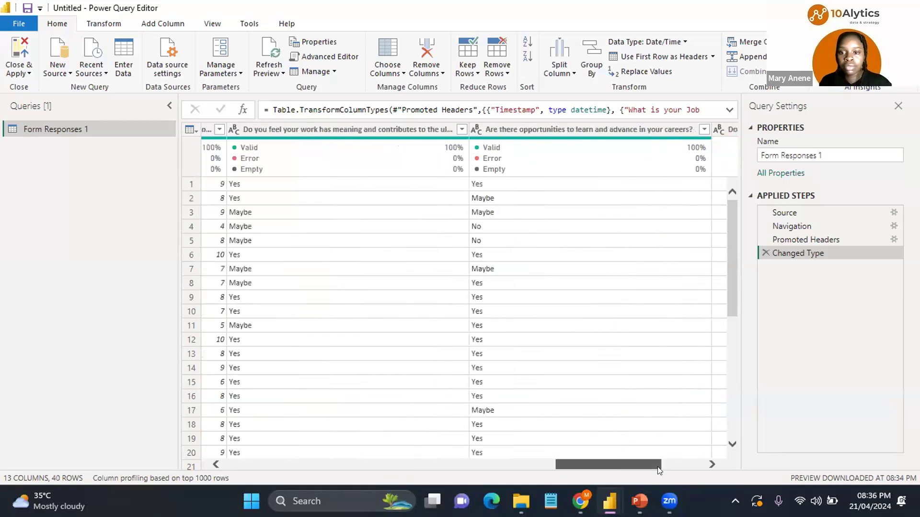
pyautogui.hscroll(1, 735, 464)
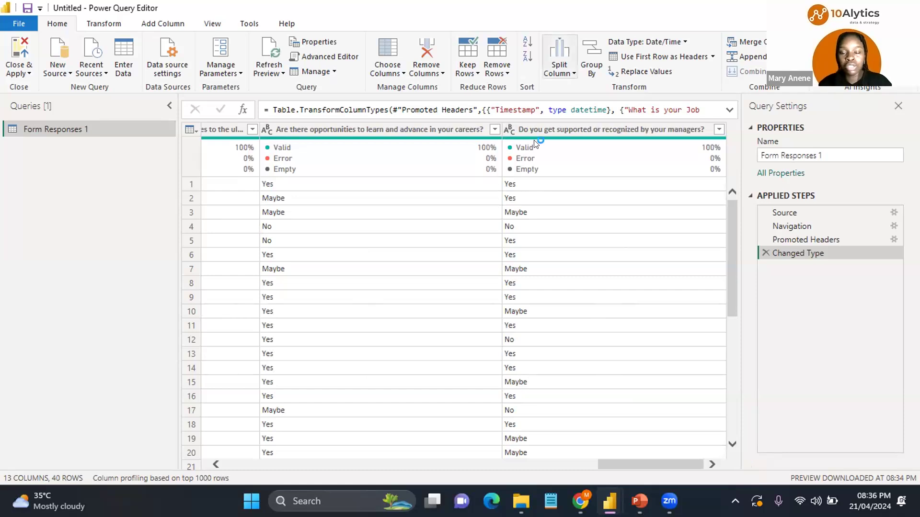
pyautogui.click(509, 147)
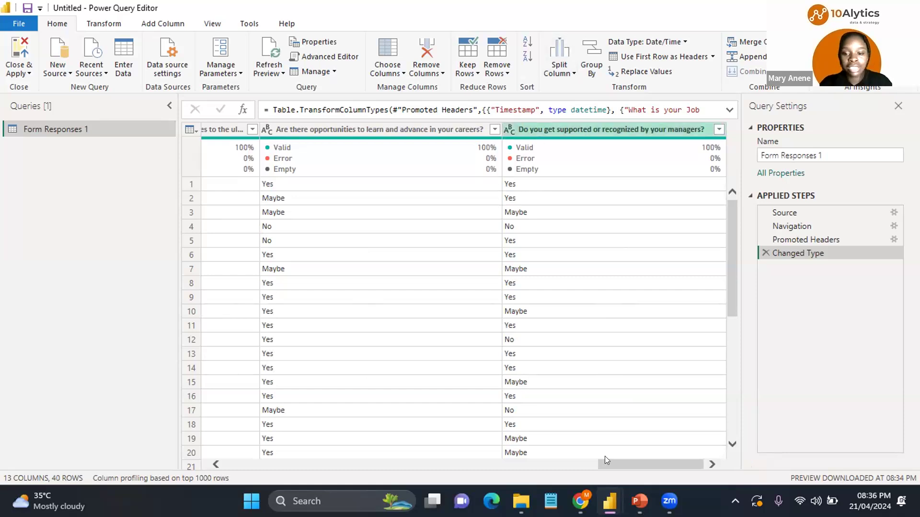
pyautogui.moveTo(614, 461); pyautogui.dragTo(481, 452)
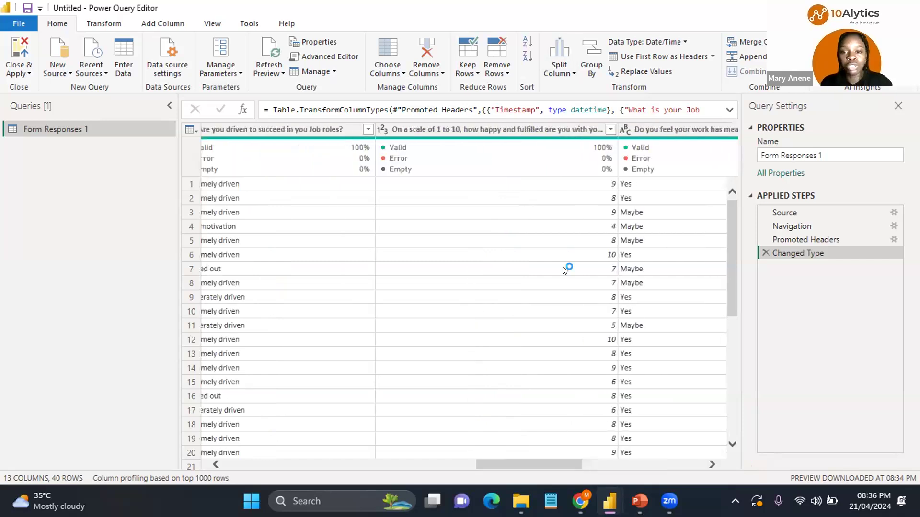
pyautogui.moveTo(383, 130)
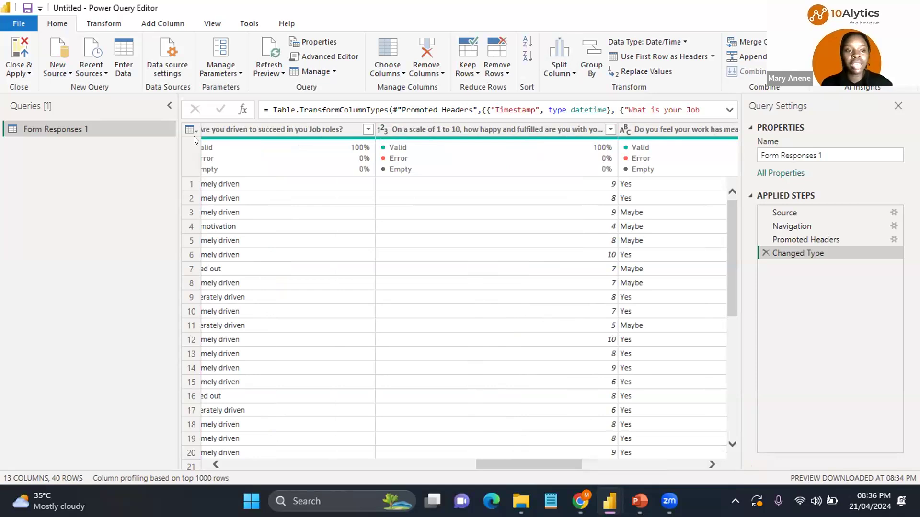
# Step: Rename the query to Employee Engagment Survey
pyautogui.click(761, 150)
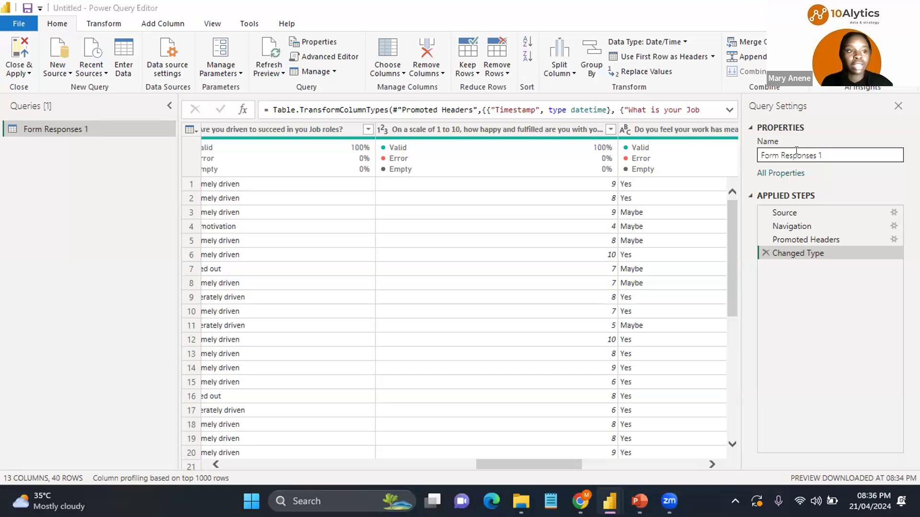
pyautogui.press('Tab')
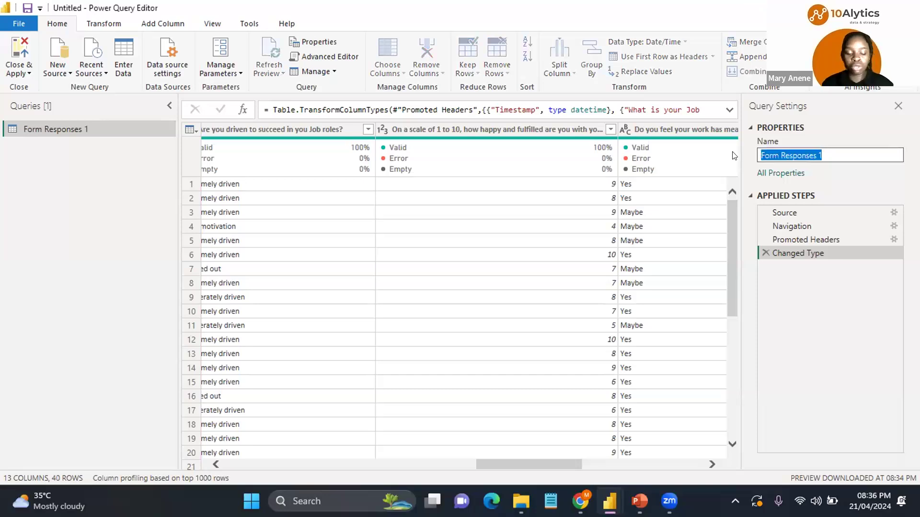
pyautogui.press('BackSpace')
pyautogui.write('E')
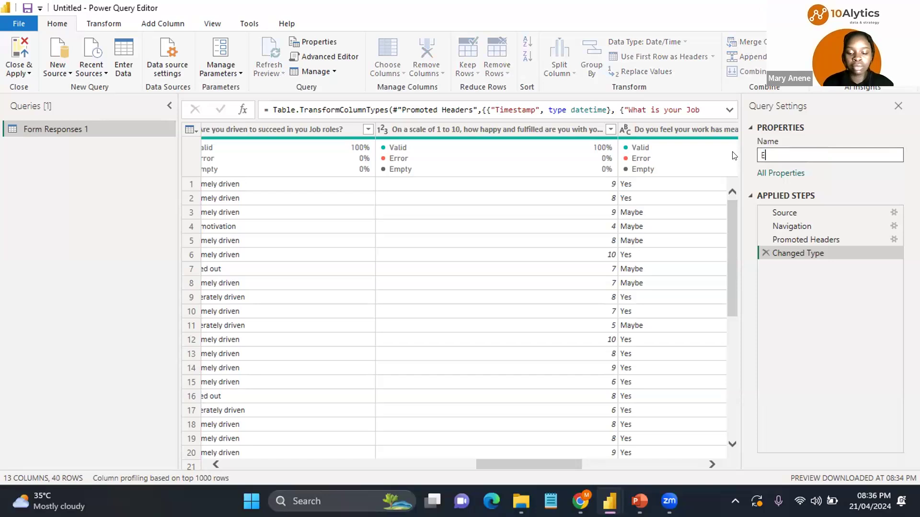
pyautogui.write('mployee Engagment')
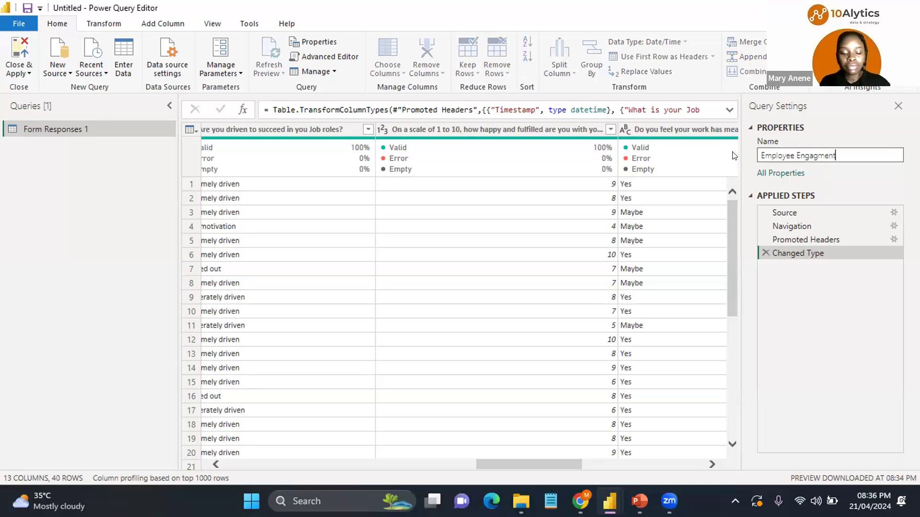
pyautogui.write(' Survey')
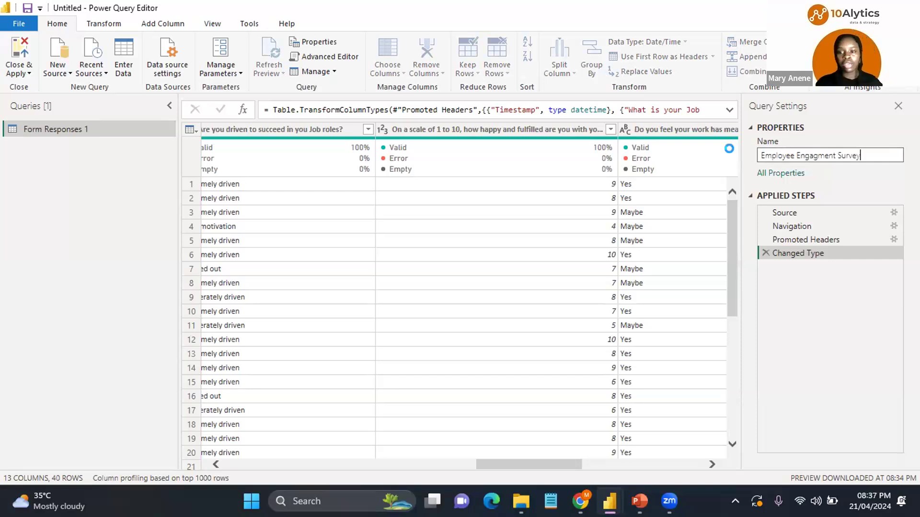
# Step: Confirm the query name, then close Power Query Editor and apply the changes to load the survey data
pyautogui.press('Return')
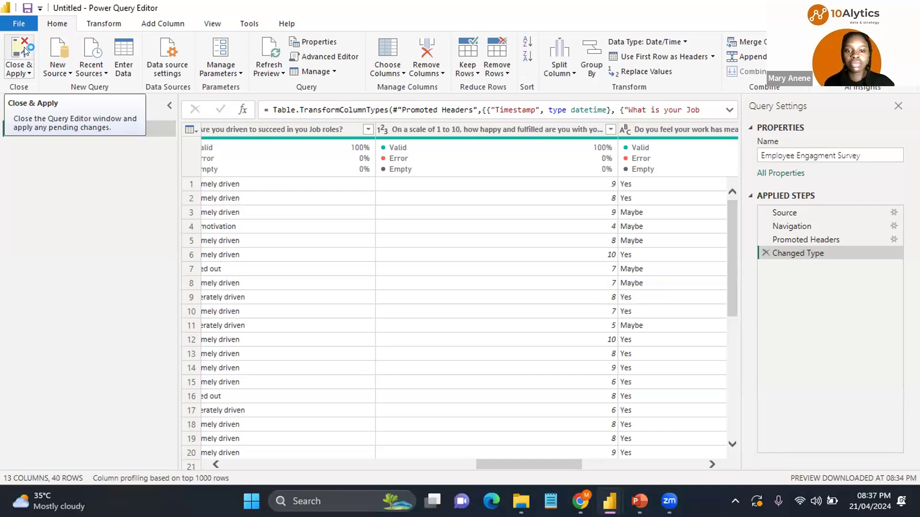
pyautogui.click(24, 47)
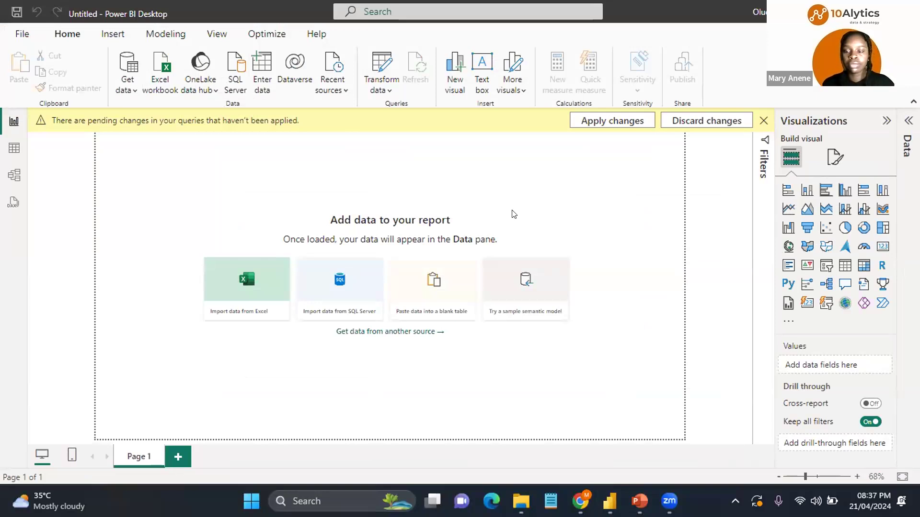
pyautogui.press('super+z')
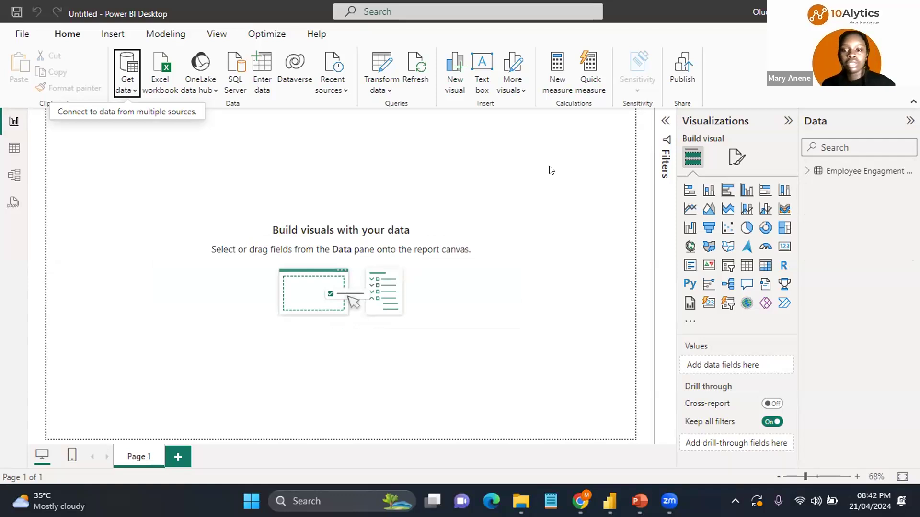
# Step: Set the report page's canvas background color to #232323 with 0% transparency
pyautogui.click(732, 159)
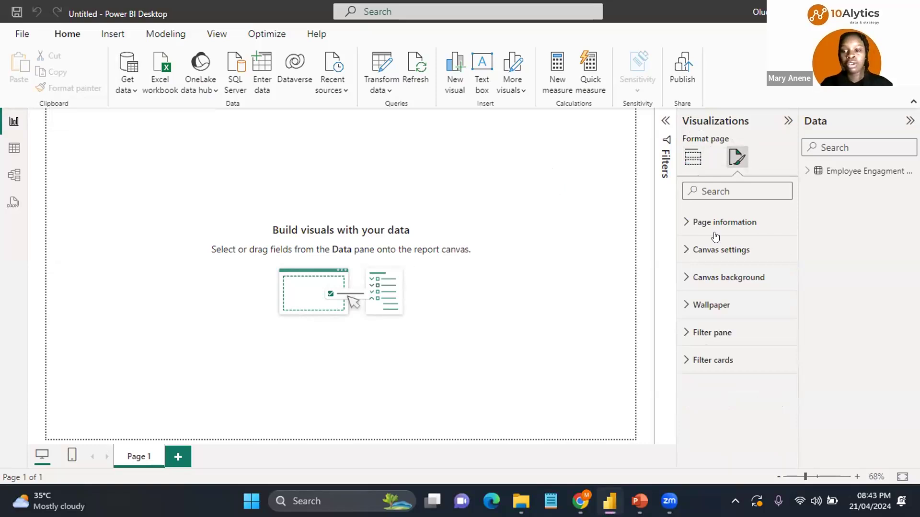
pyautogui.click(688, 278)
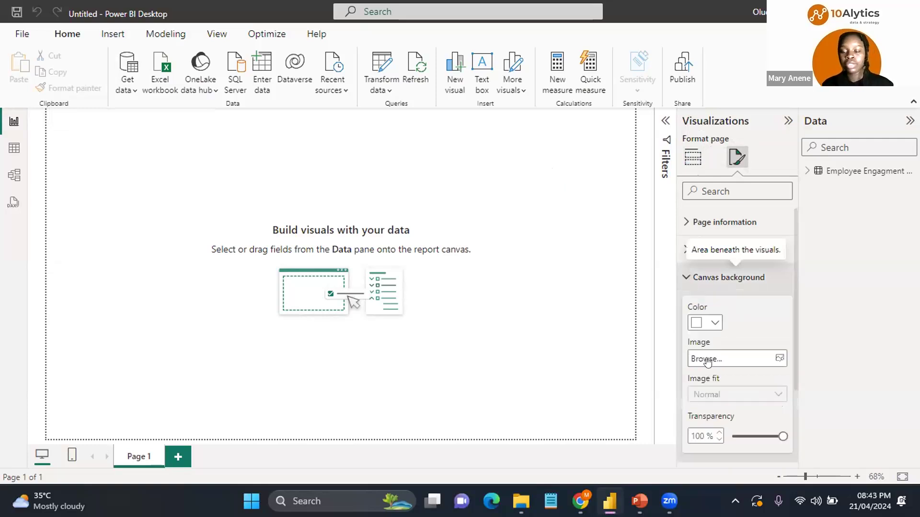
pyautogui.click(709, 323)
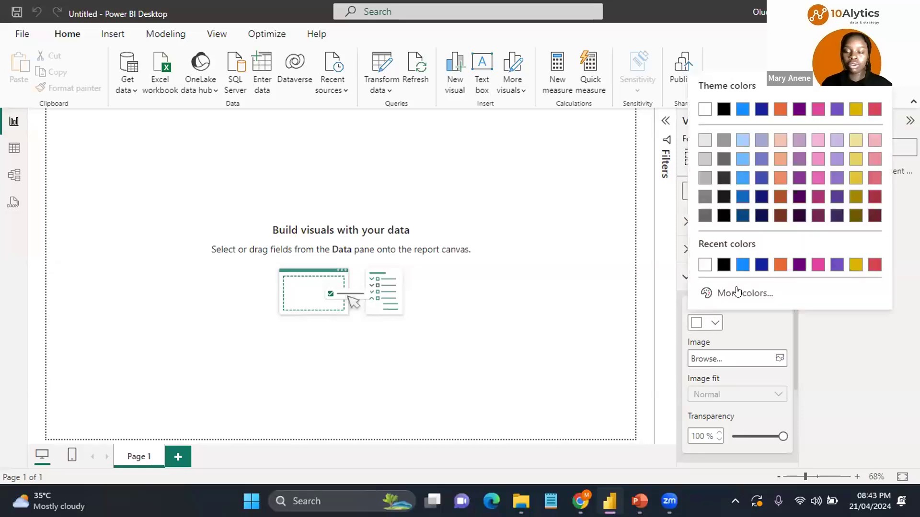
pyautogui.click(737, 292)
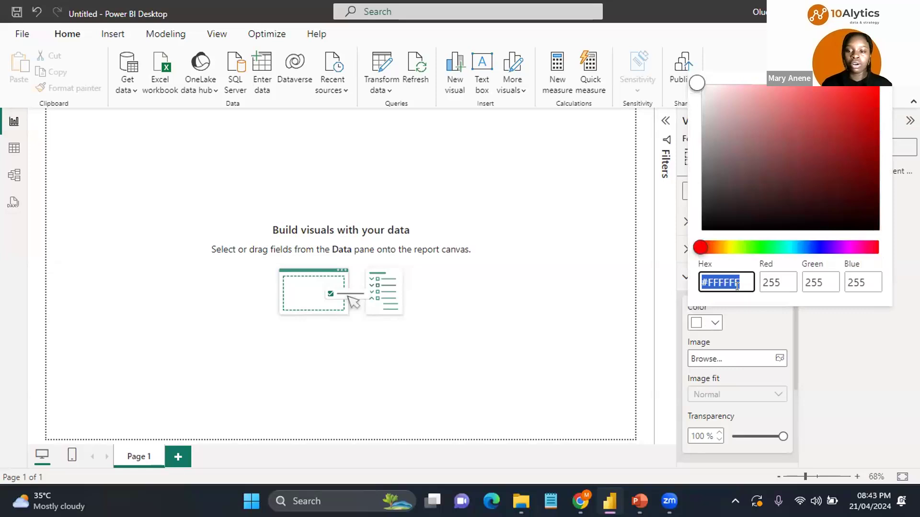
pyautogui.press('BackSpace')
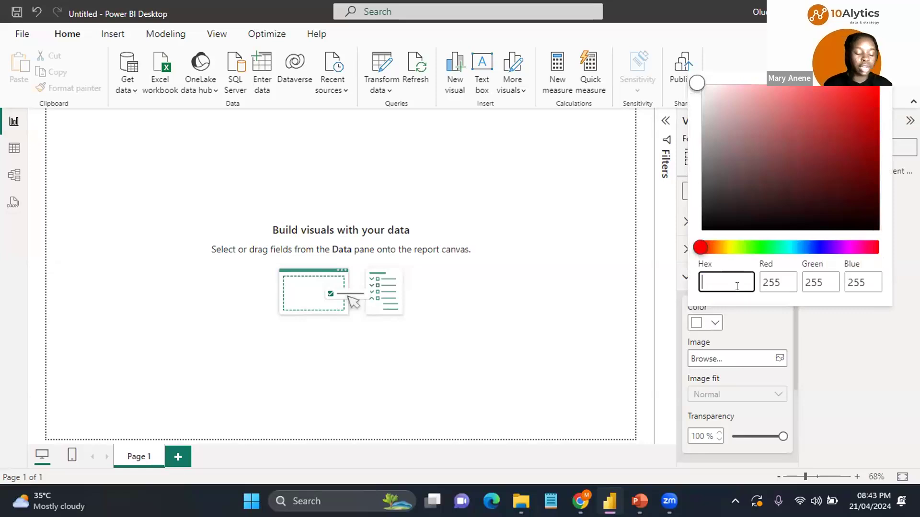
pyautogui.write('232323')
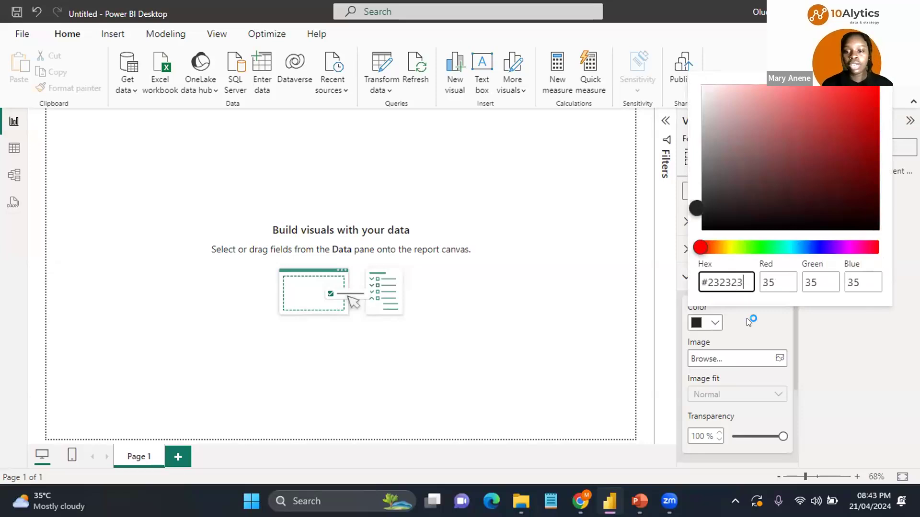
pyautogui.press('Return')
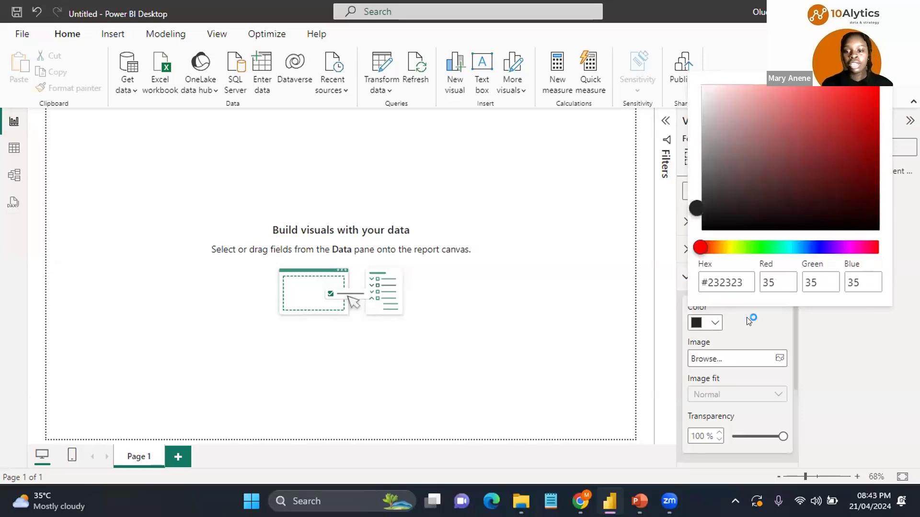
pyautogui.click(750, 321)
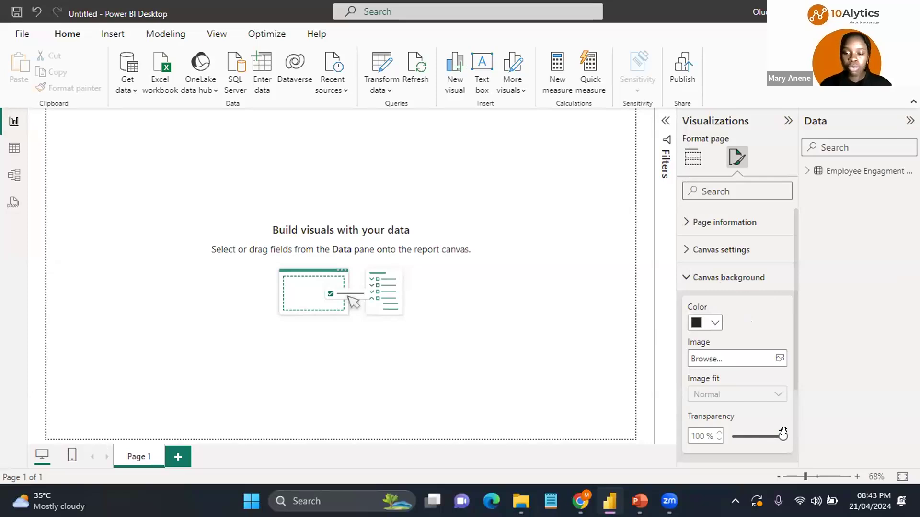
pyautogui.moveTo(782, 437); pyautogui.dragTo(717, 440)
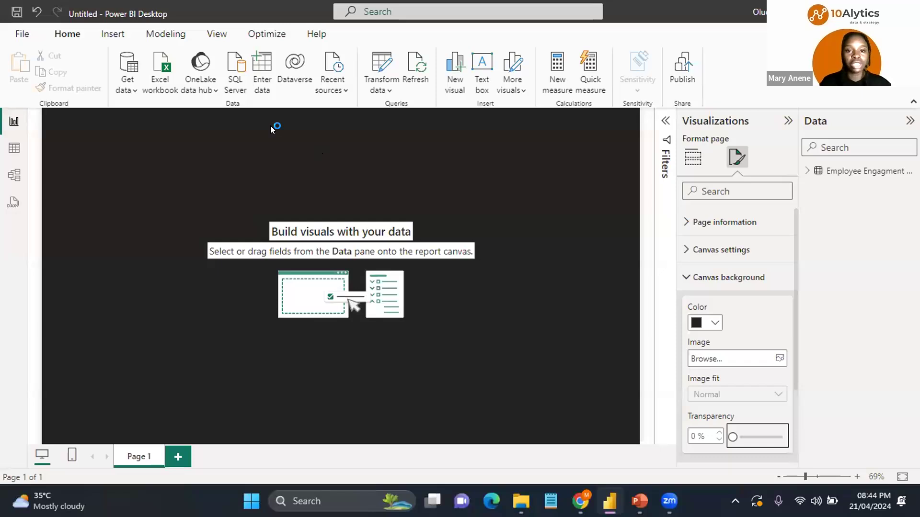
# Step: Insert a rectangle shape onto the report canvas
pyautogui.click(109, 38)
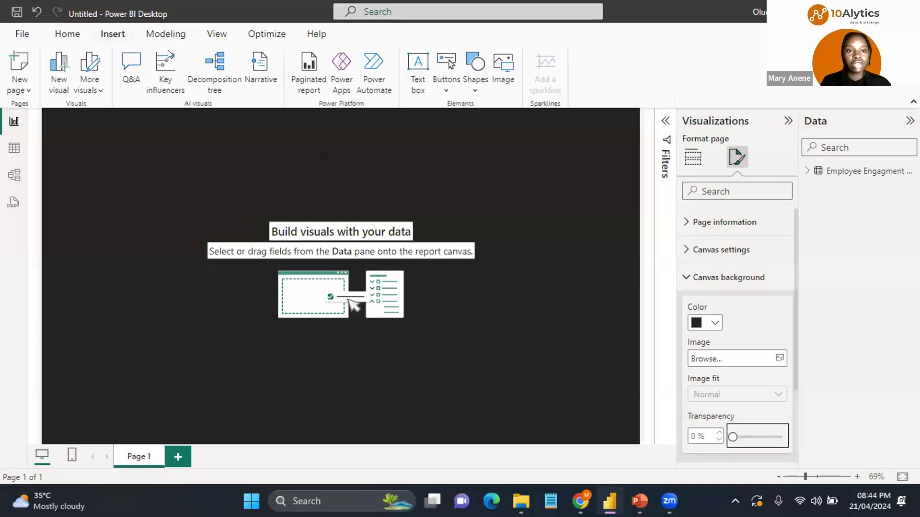
pyautogui.click(476, 91)
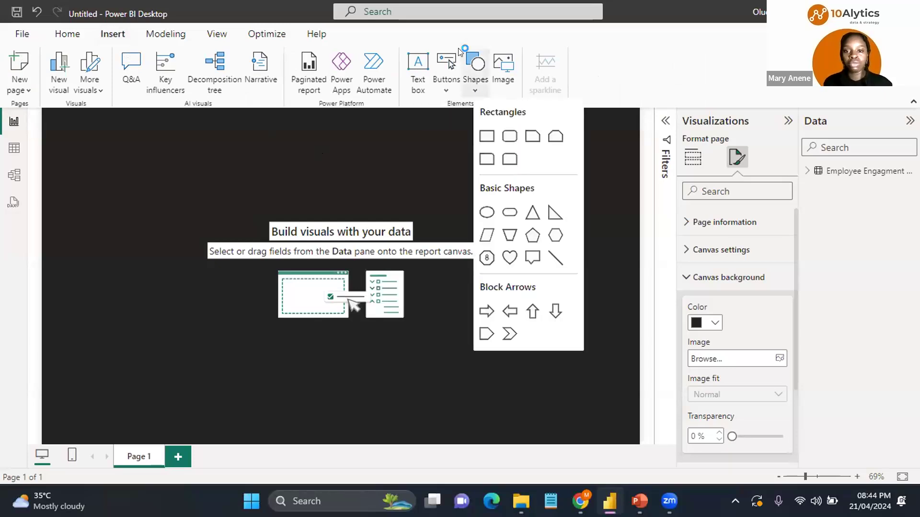
pyautogui.click(486, 136)
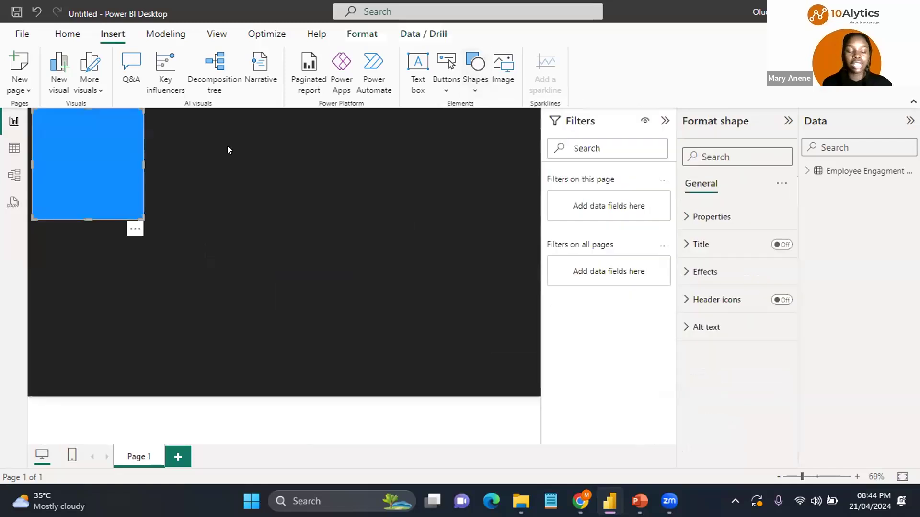
pyautogui.click(665, 120)
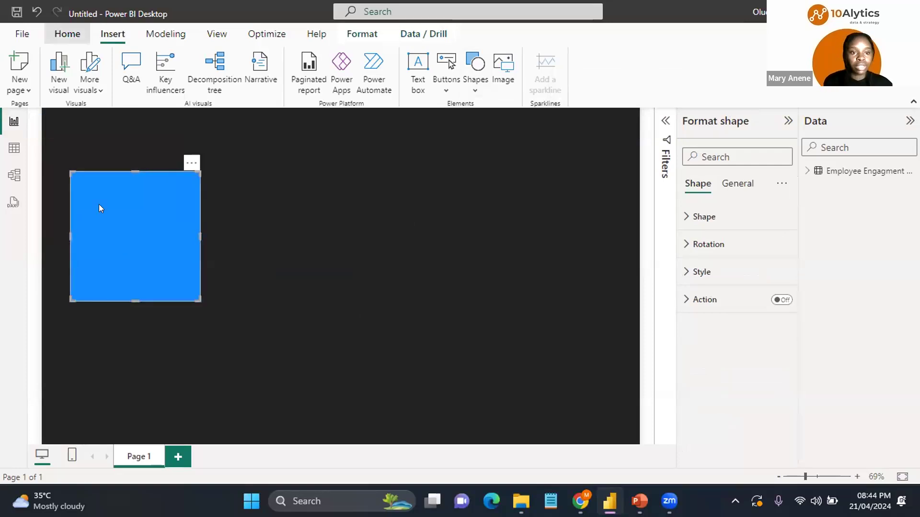
# Step: Move the rectangle down and stretch it into a wide banner spanning most of the canvas width
pyautogui.moveTo(101, 210); pyautogui.dragTo(131, 210)
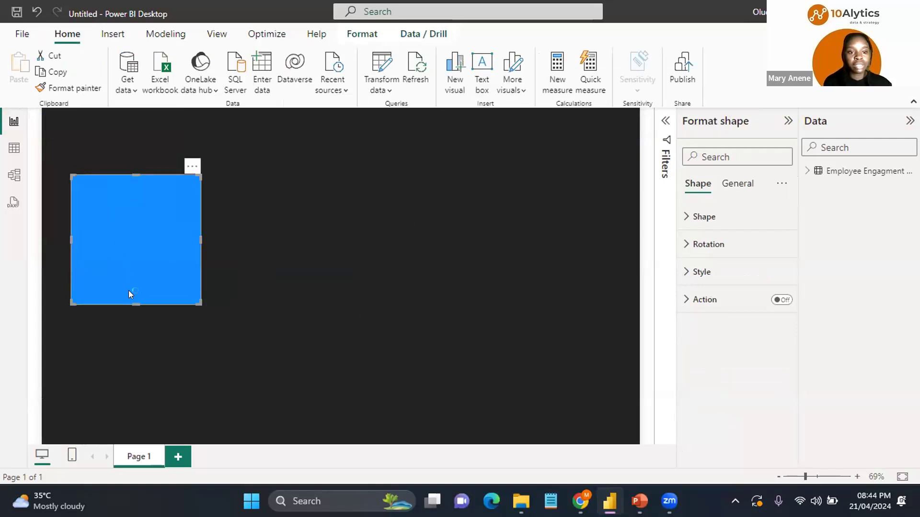
pyautogui.moveTo(132, 299); pyautogui.dragTo(133, 264)
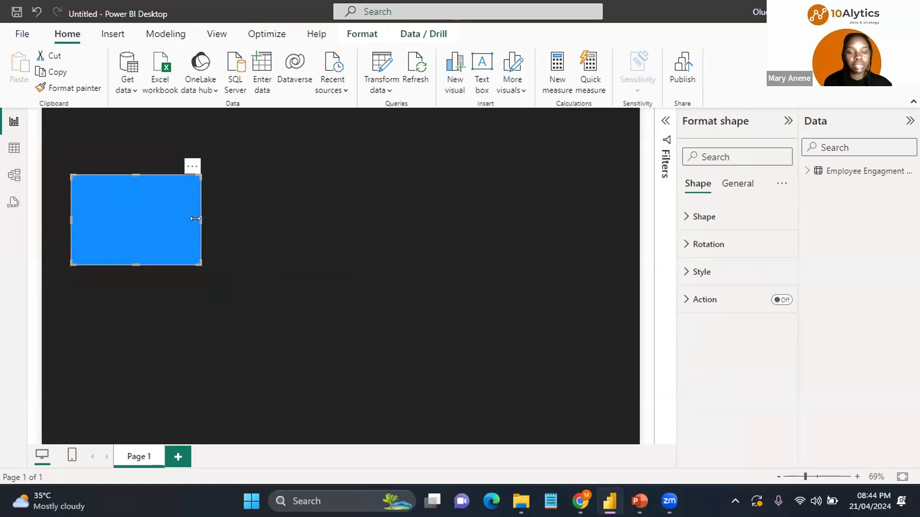
pyautogui.moveTo(195, 218); pyautogui.dragTo(605, 226)
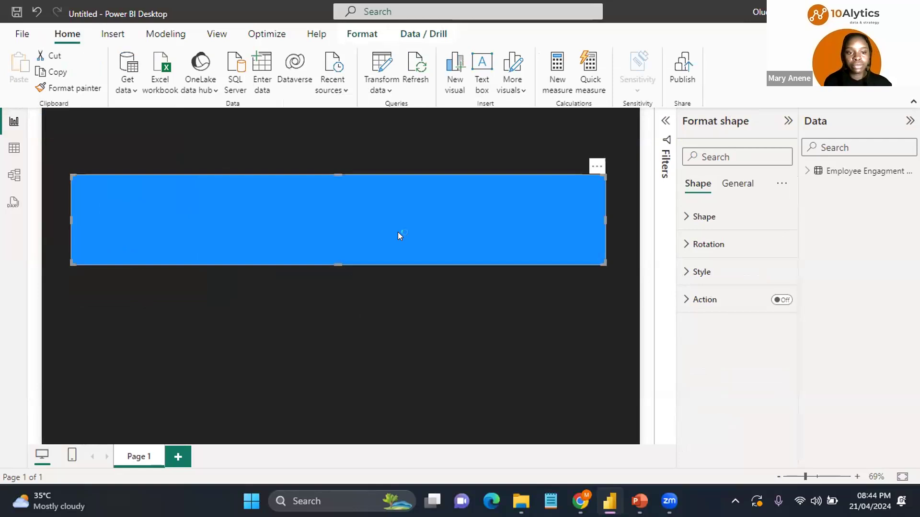
pyautogui.moveTo(397, 257); pyautogui.dragTo(399, 277)
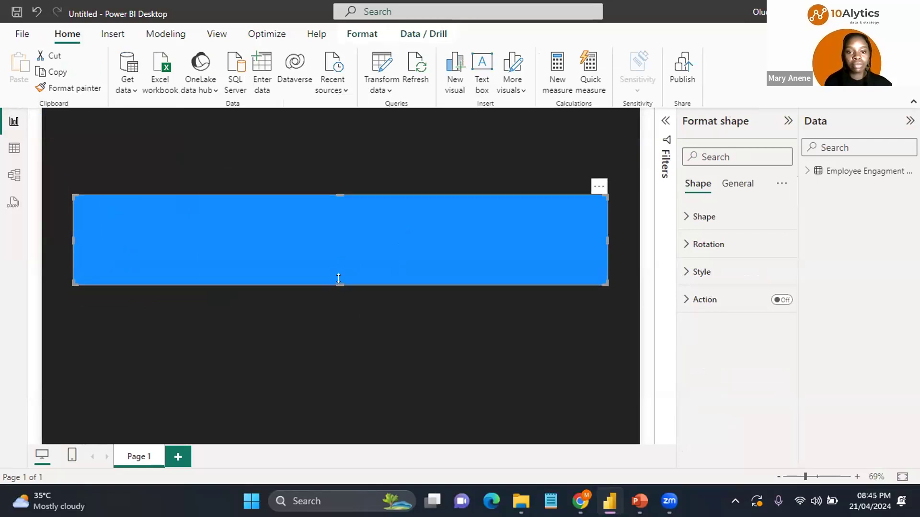
pyautogui.moveTo(339, 285); pyautogui.dragTo(339, 301)
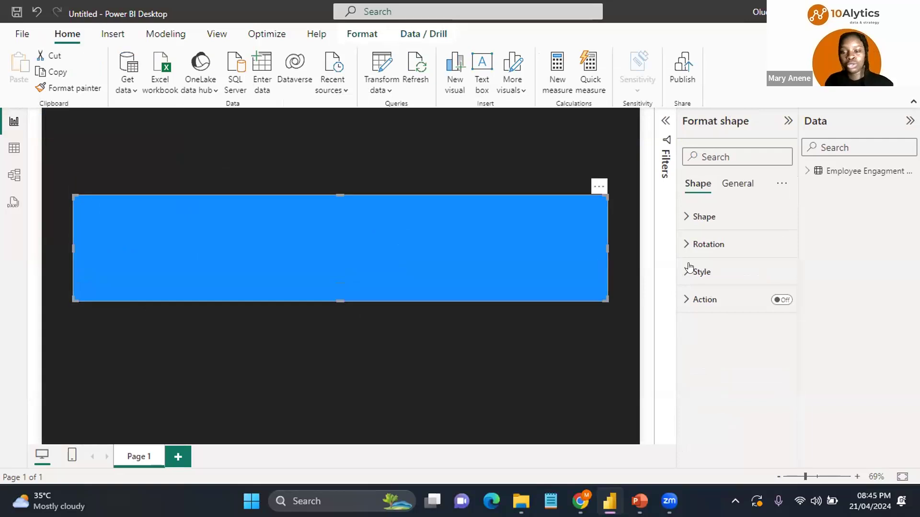
# Step: Give the rectangle rounded corners of 10 px
pyautogui.click(686, 218)
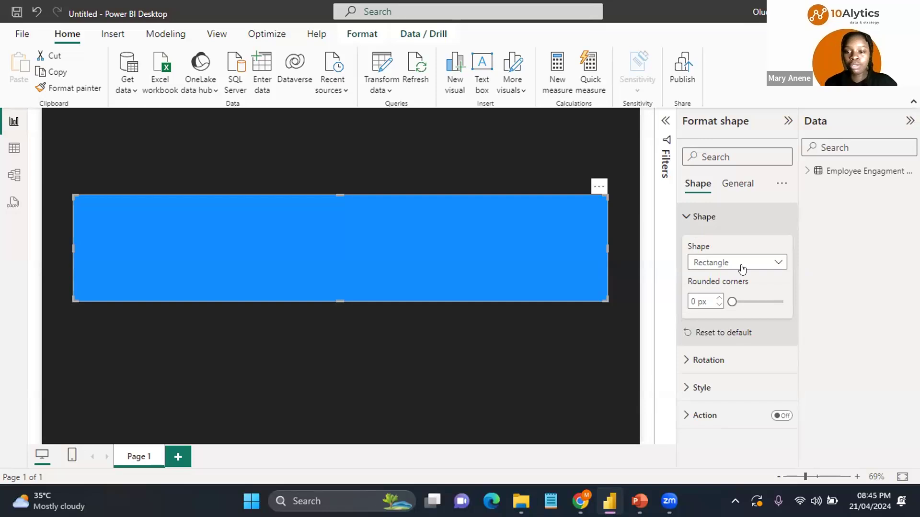
pyautogui.click(690, 299)
pyautogui.write('10')
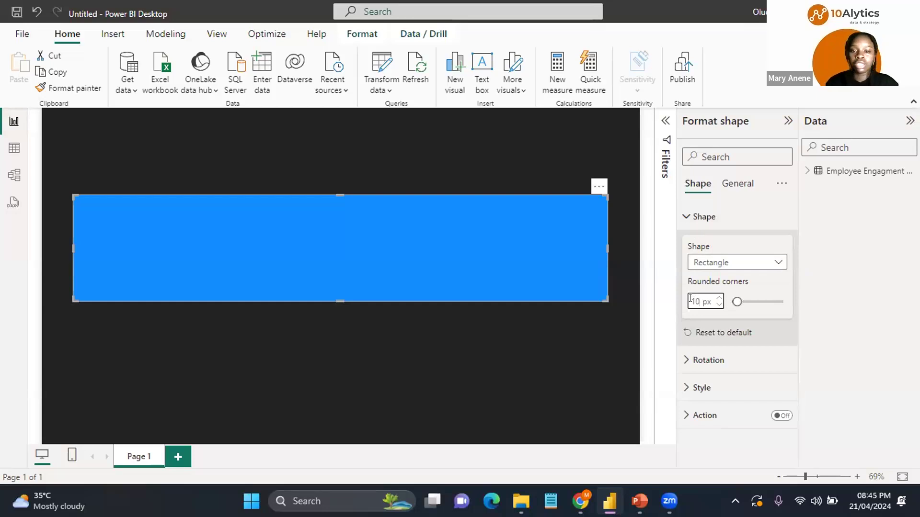
pyautogui.click(685, 220)
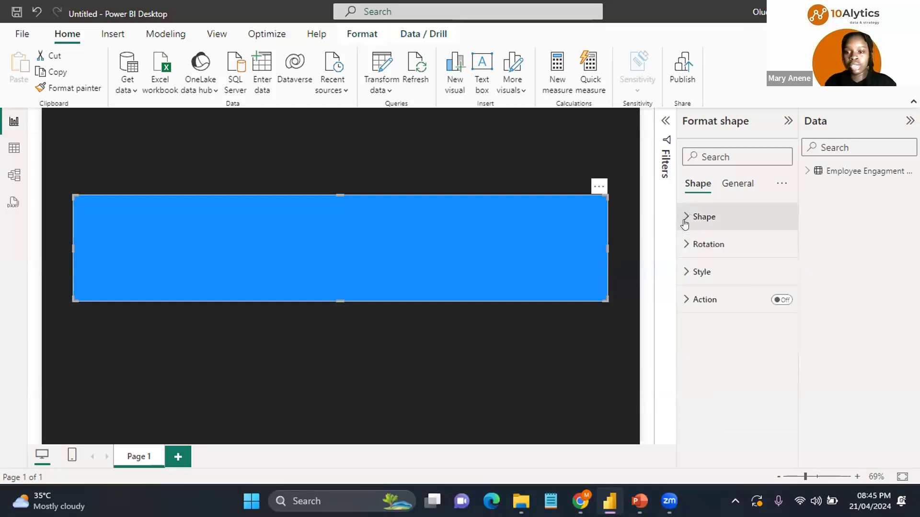
# Step: Set the rectangle's fill color to #161312 and turn its border off
pyautogui.click(684, 275)
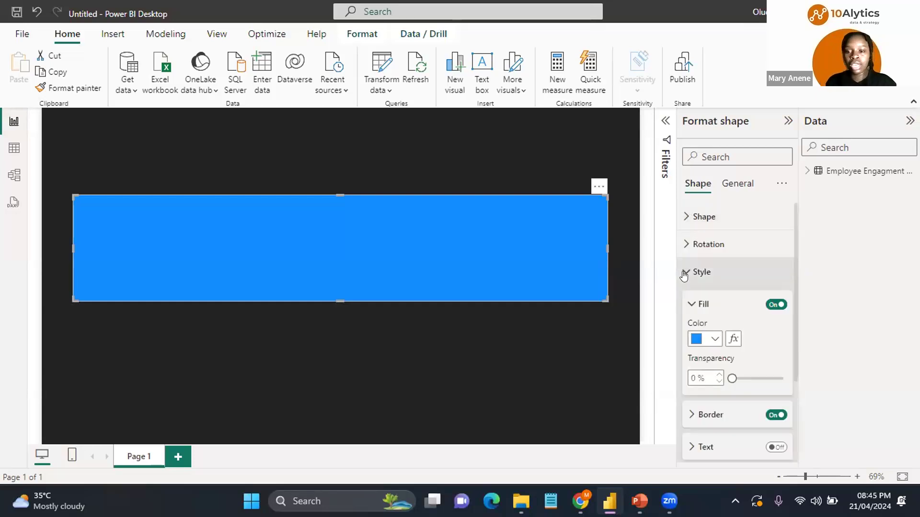
pyautogui.click(714, 339)
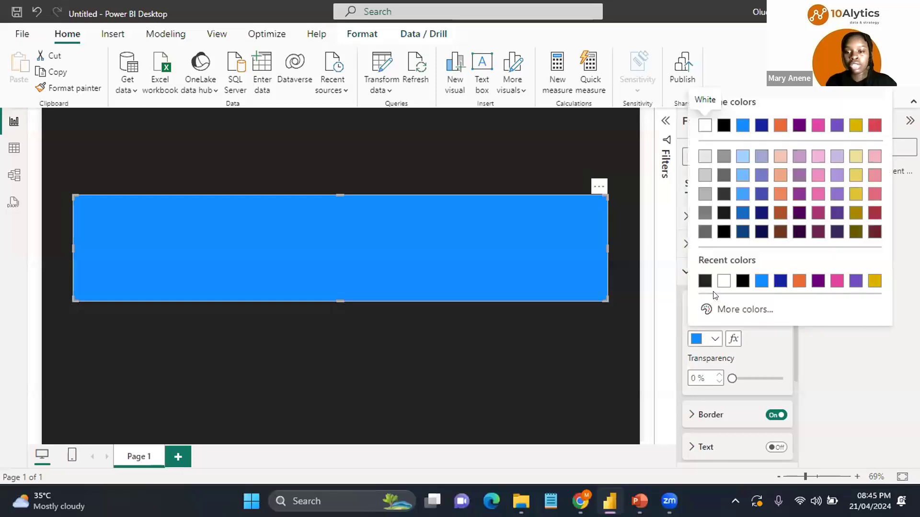
pyautogui.click(740, 310)
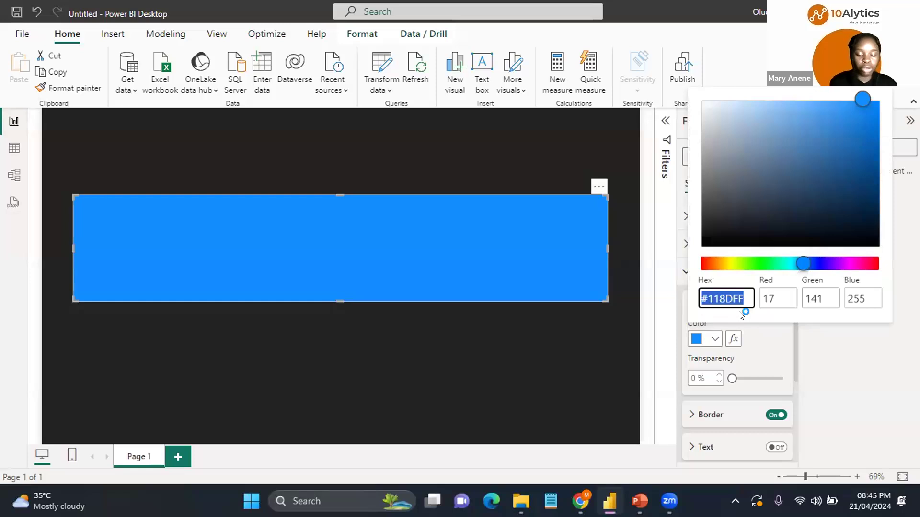
pyautogui.write('161312')
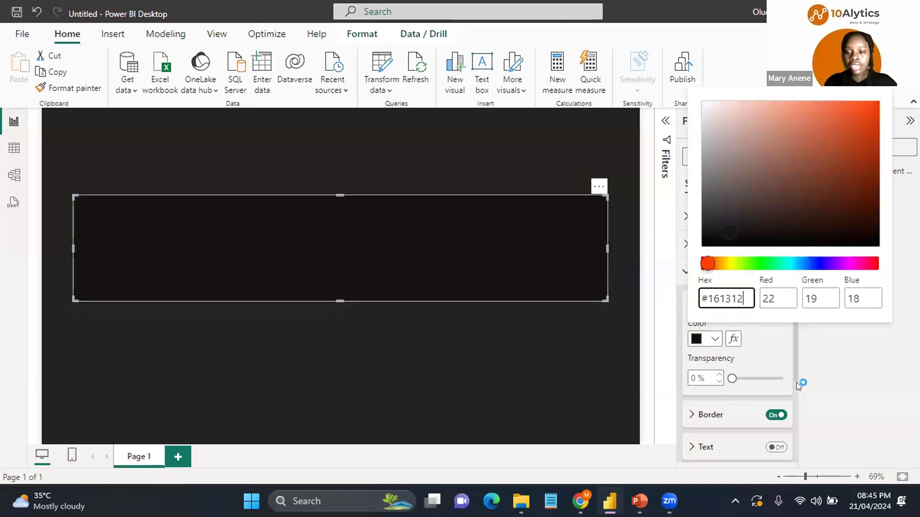
pyautogui.click(774, 416)
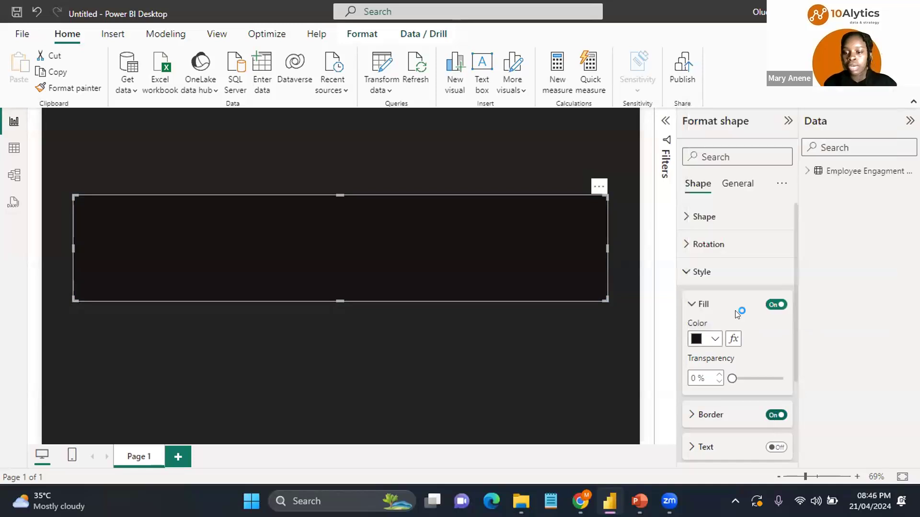
pyautogui.click(694, 305)
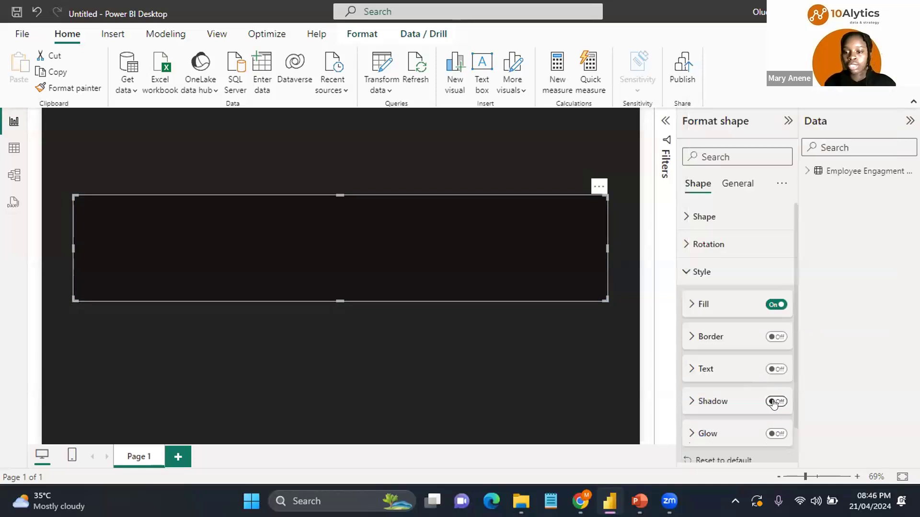
# Step: Extend the rectangle slightly at both sides and widen the Data pane to read the survey field names
pyautogui.click(399, 324)
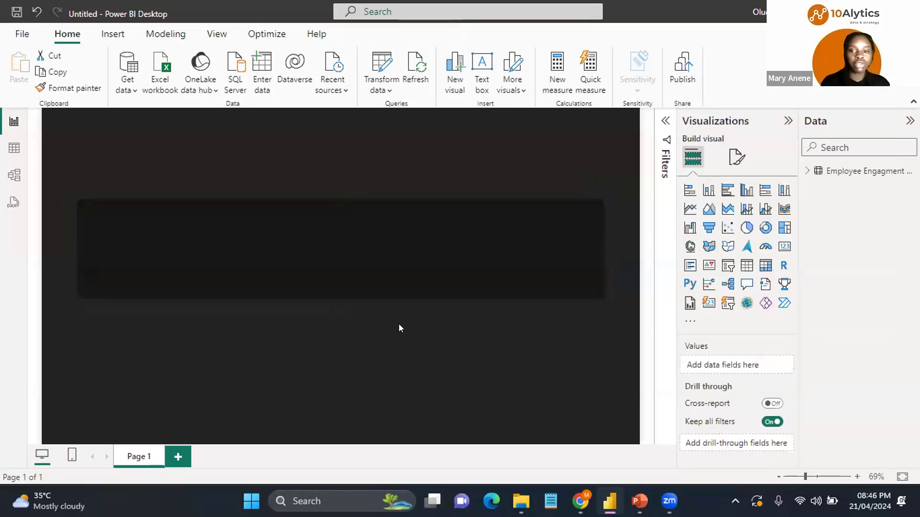
pyautogui.click(80, 242)
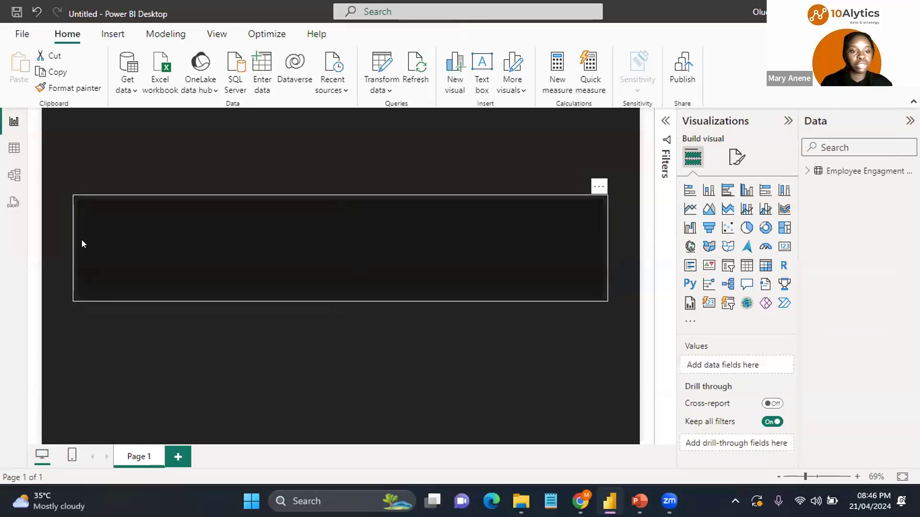
pyautogui.moveTo(70, 243); pyautogui.dragTo(60, 243)
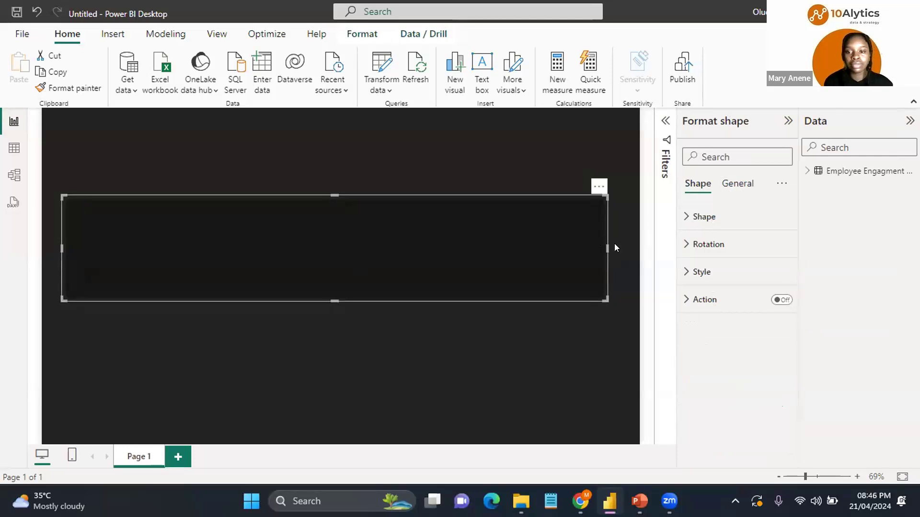
pyautogui.moveTo(615, 245); pyautogui.dragTo(624, 245)
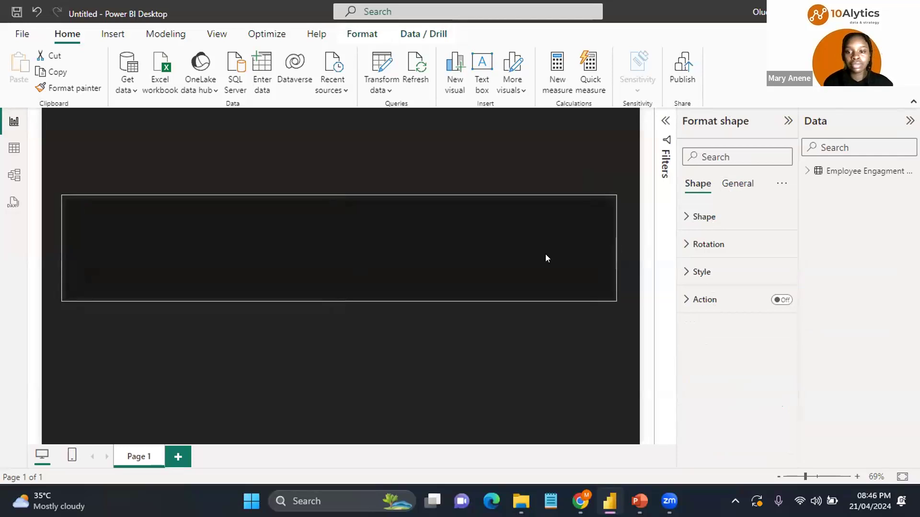
pyautogui.click(335, 298)
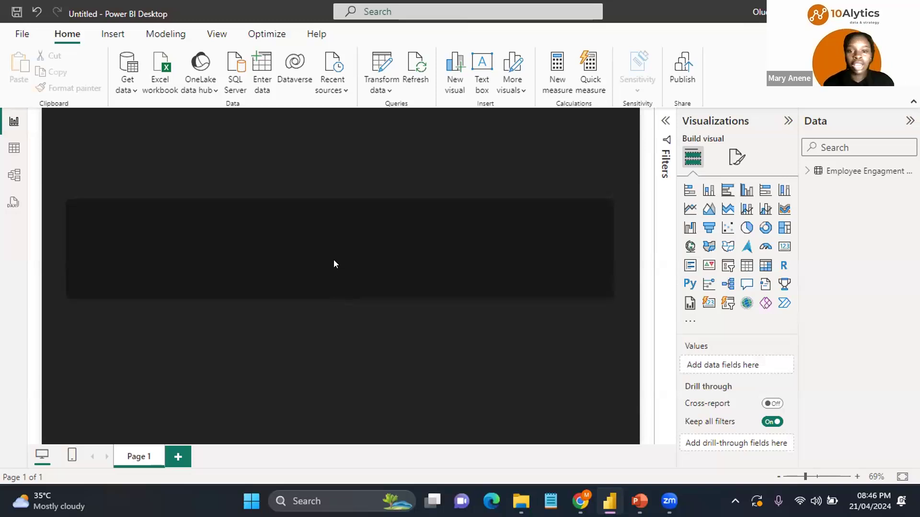
pyautogui.moveTo(329, 251); pyautogui.dragTo(330, 249)
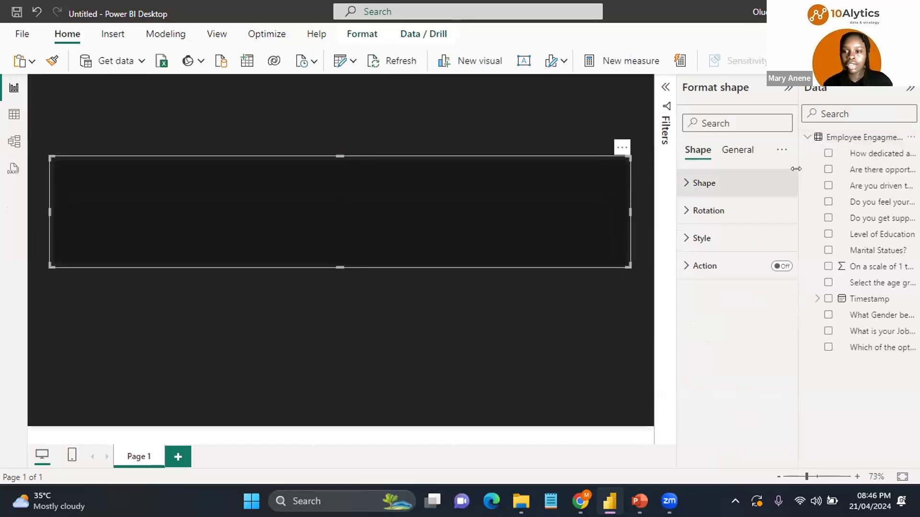
pyautogui.moveTo(795, 168); pyautogui.dragTo(742, 170)
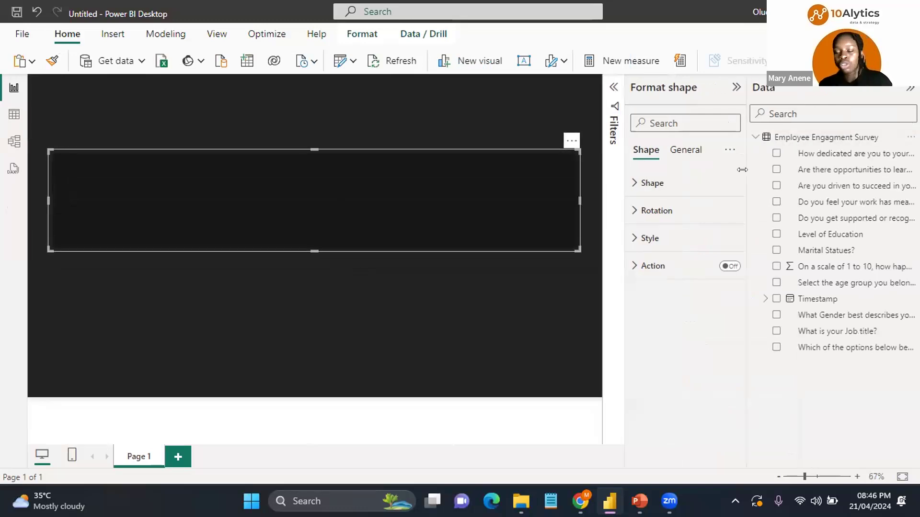
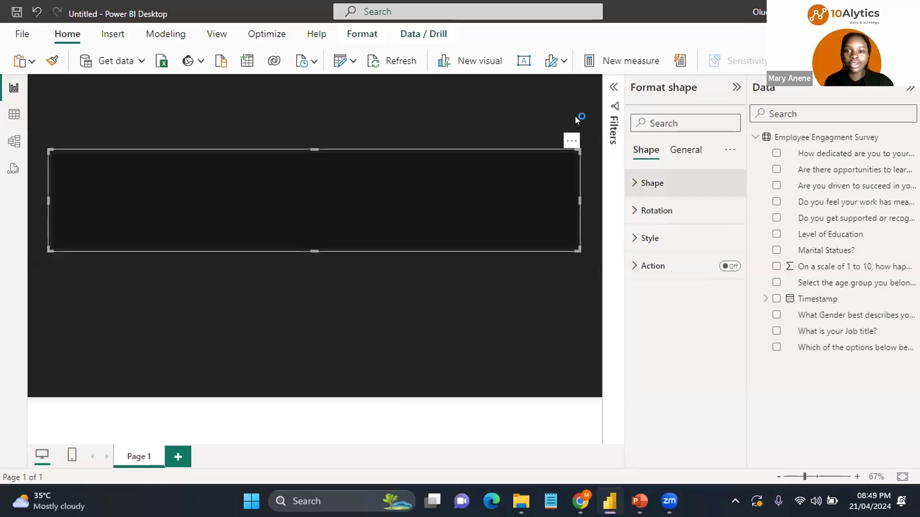
# Step: Add a card visual and shrink it into a small box at the top-left corner of the canvas
pyautogui.click(523, 121)
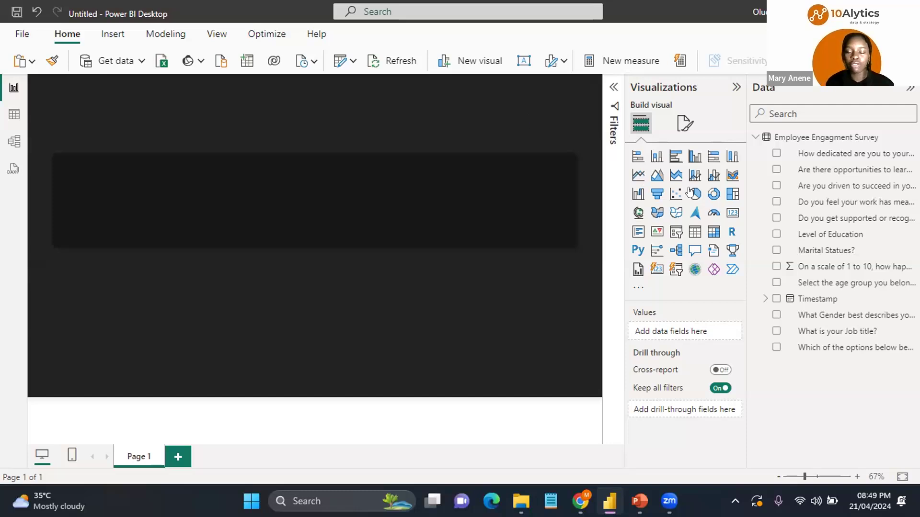
pyautogui.click(730, 214)
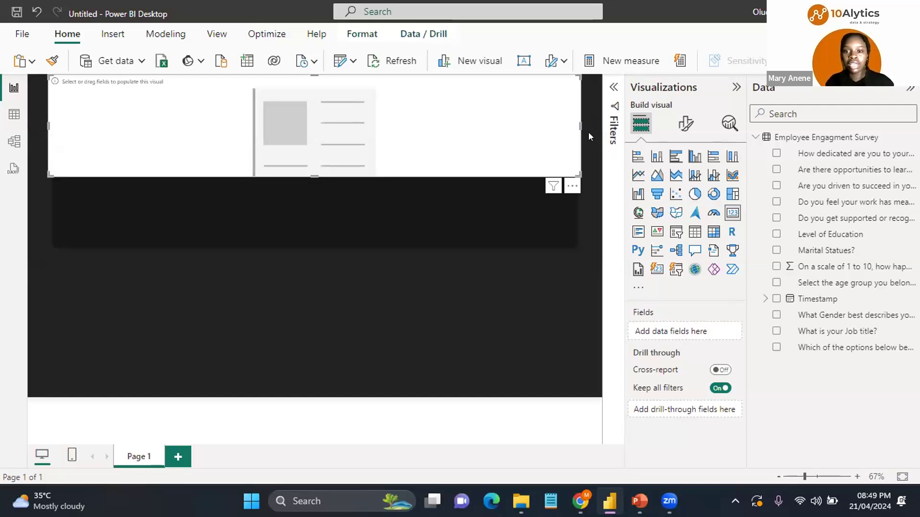
pyautogui.moveTo(576, 123); pyautogui.dragTo(225, 116)
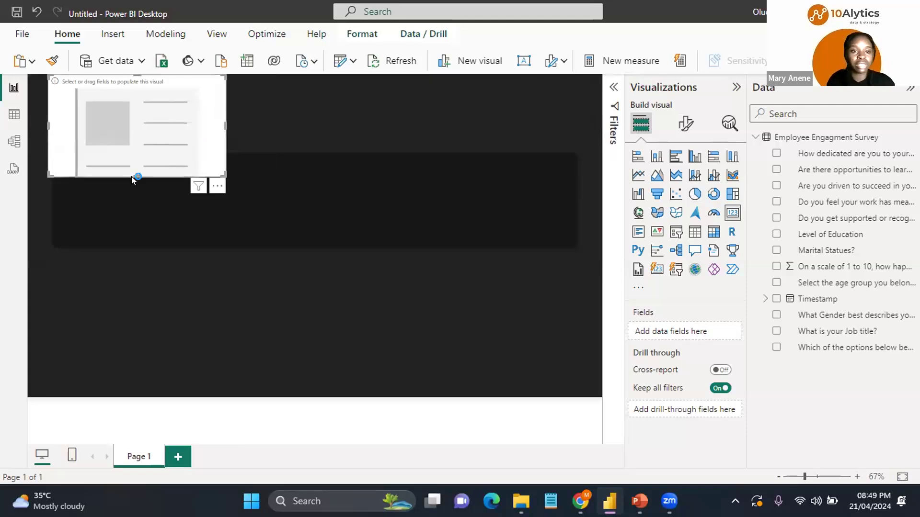
pyautogui.moveTo(133, 172); pyautogui.dragTo(140, 114)
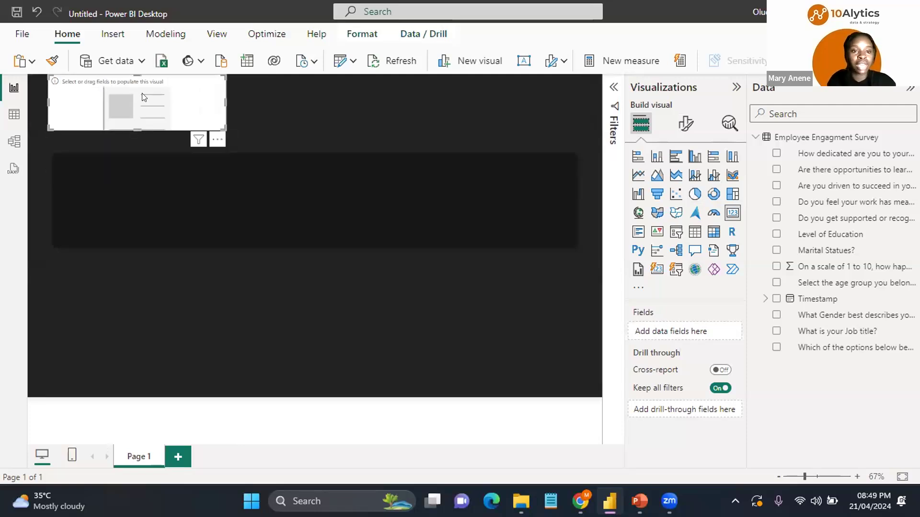
pyautogui.moveTo(143, 97)
pyautogui.mouseDown()
pyautogui.moveTo(149, 118)
pyautogui.moveTo(143, 103)
pyautogui.moveTo(144, 111)
pyautogui.mouseUp()
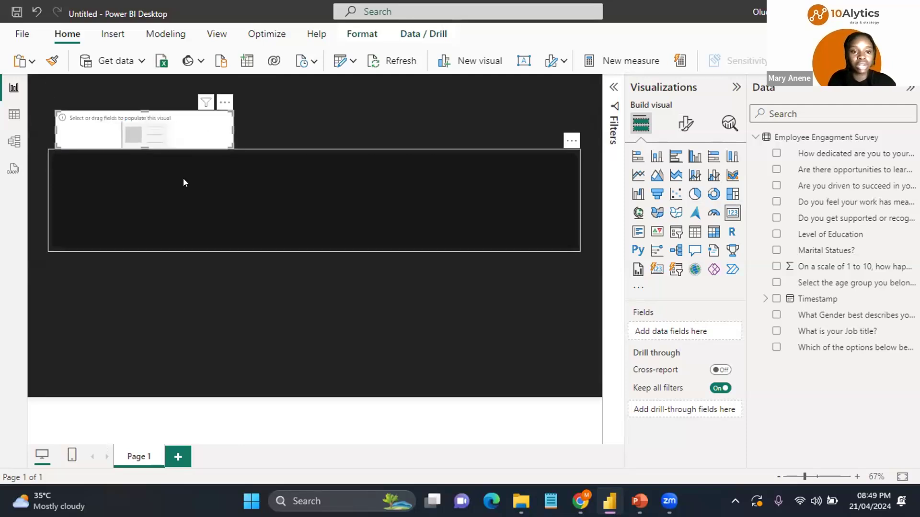
# Step: Nudge the banner rectangle down and reposition the card just above it
pyautogui.click(178, 191)
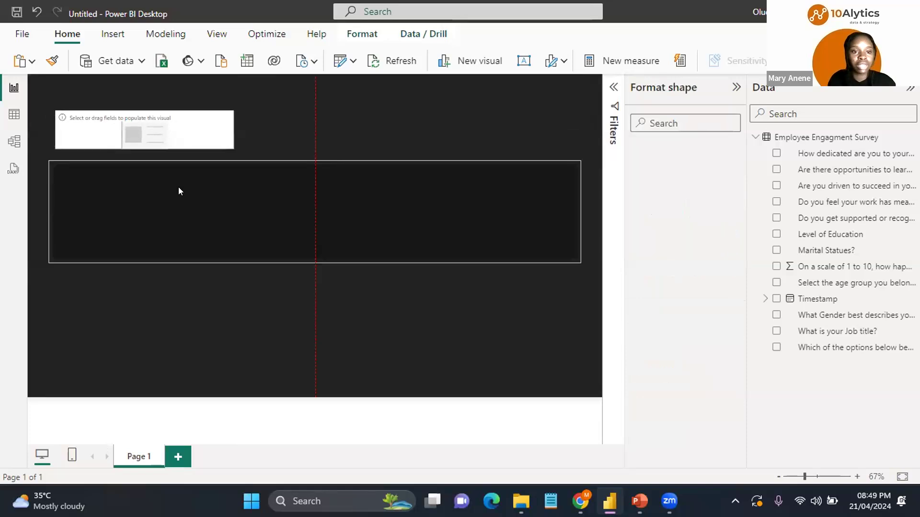
pyautogui.click(146, 122)
pyautogui.moveTo(142, 111); pyautogui.dragTo(146, 124)
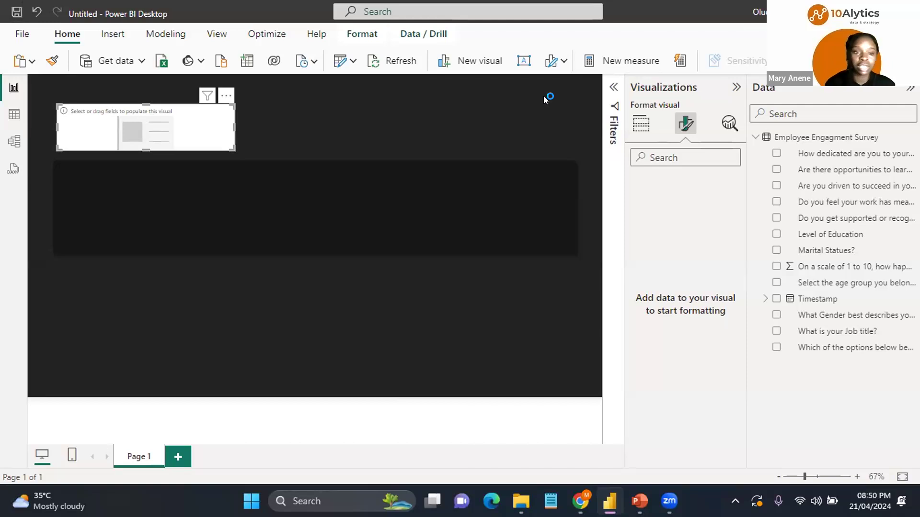
# Step: Add the Timestamp field to the card, change its aggregation to Count, and narrow the card
pyautogui.click(641, 135)
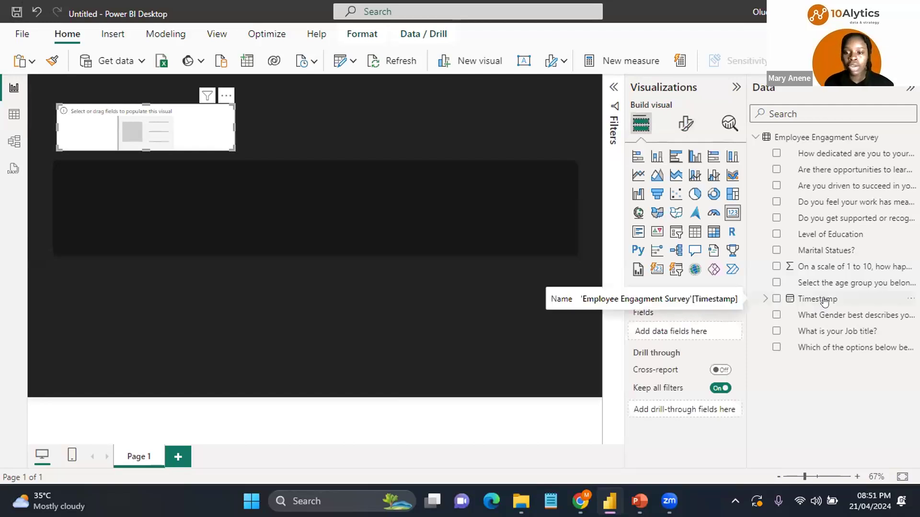
pyautogui.click(775, 300)
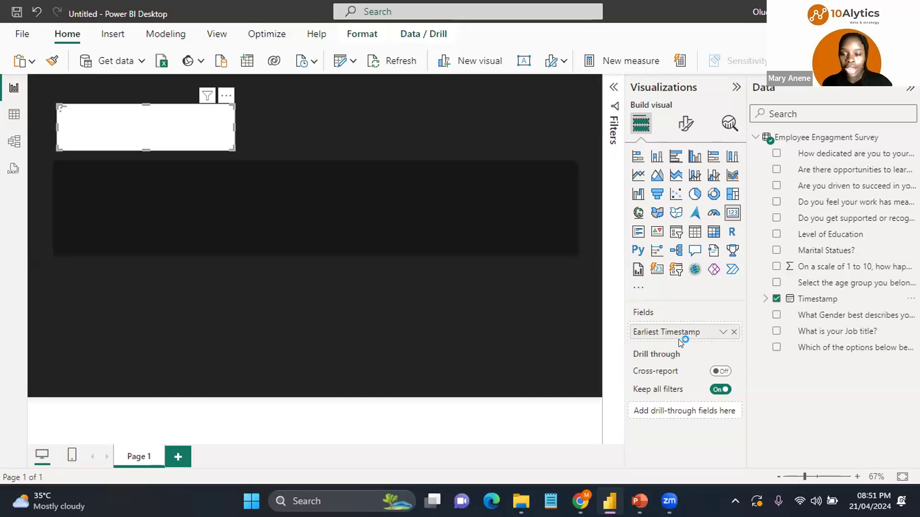
pyautogui.click(718, 335)
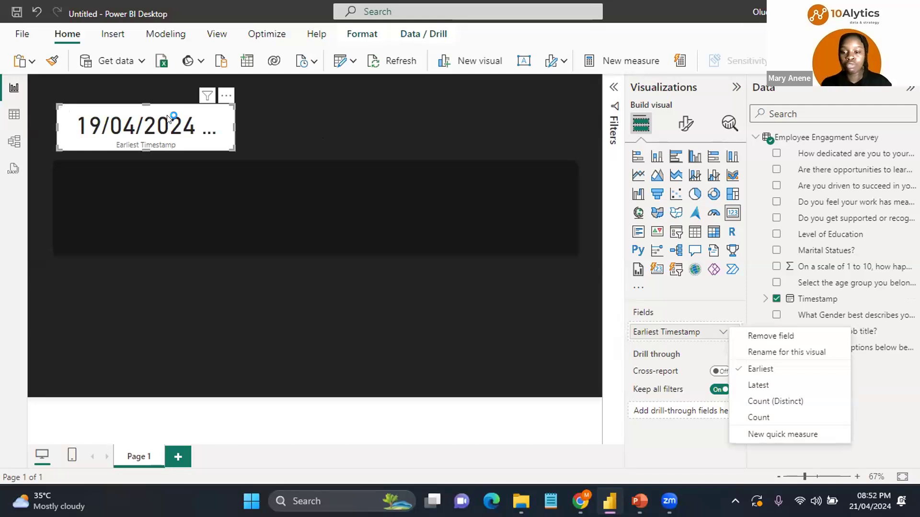
pyautogui.click(769, 400)
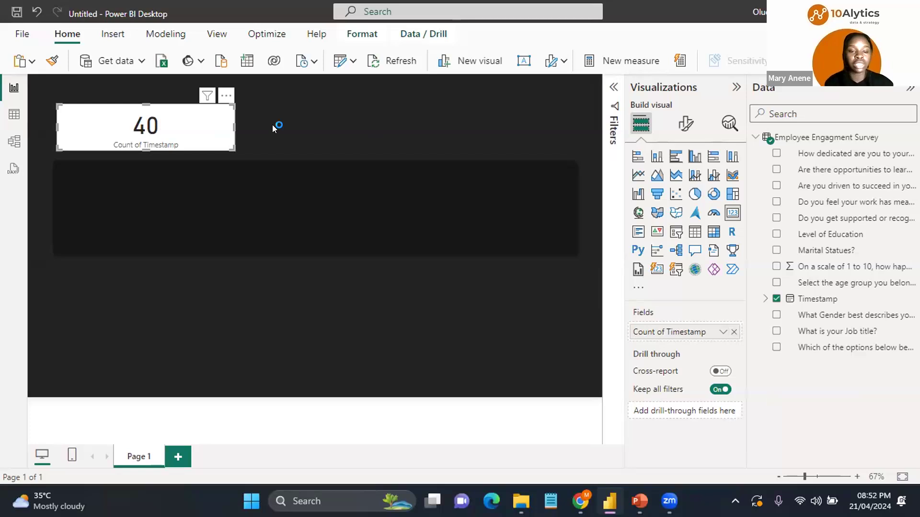
pyautogui.moveTo(231, 121); pyautogui.dragTo(171, 121)
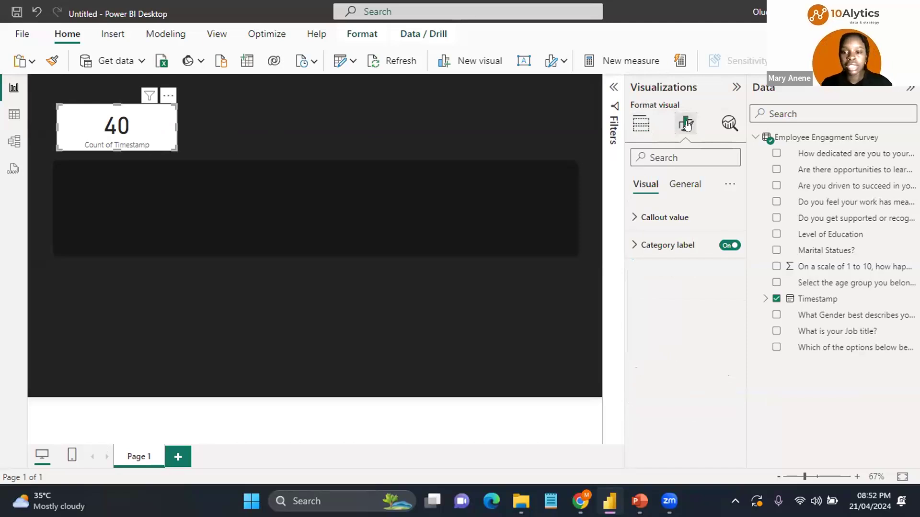
# Step: Set the card's callout value font size to 35 and its color to white
pyautogui.click(643, 218)
pyautogui.click(707, 259)
pyautogui.doubleClick(707, 261)
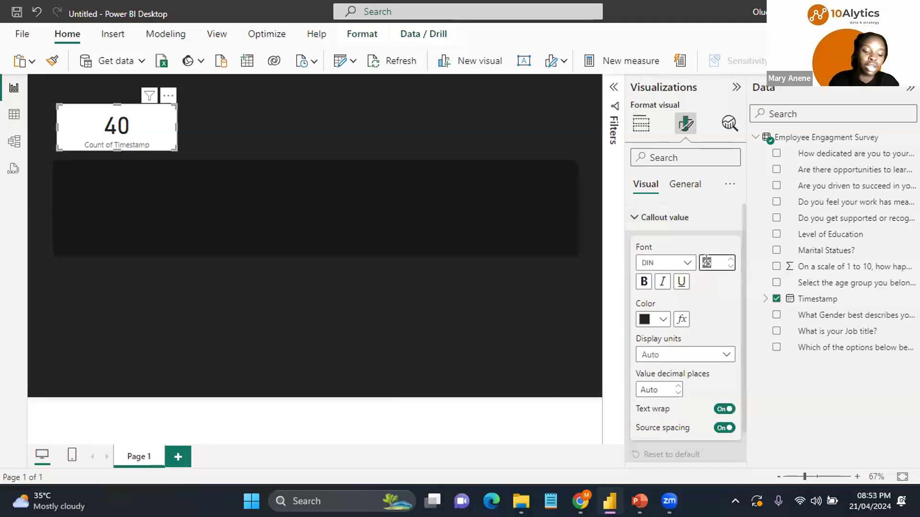
pyautogui.write('35')
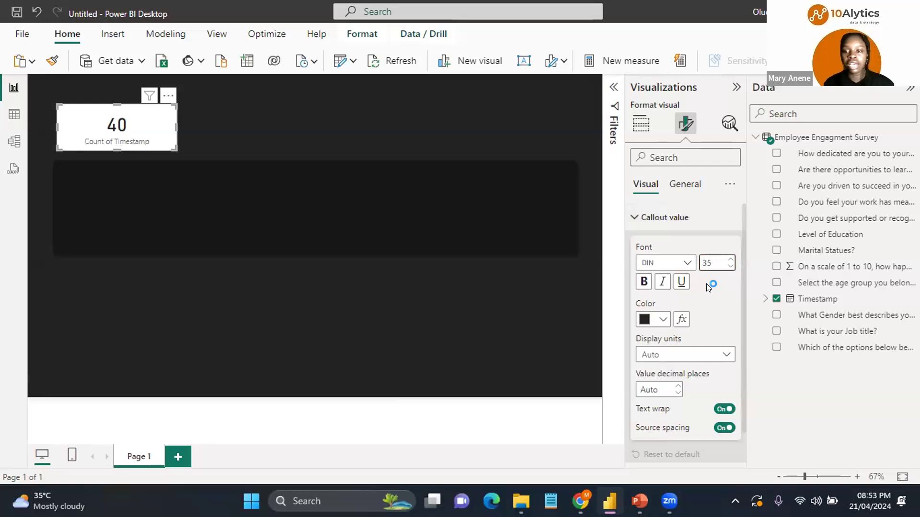
pyautogui.click(661, 319)
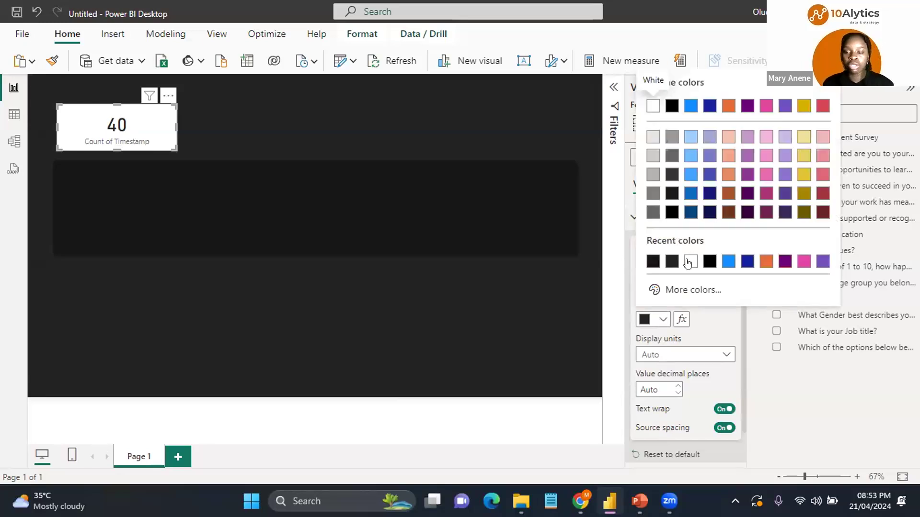
pyautogui.click(690, 260)
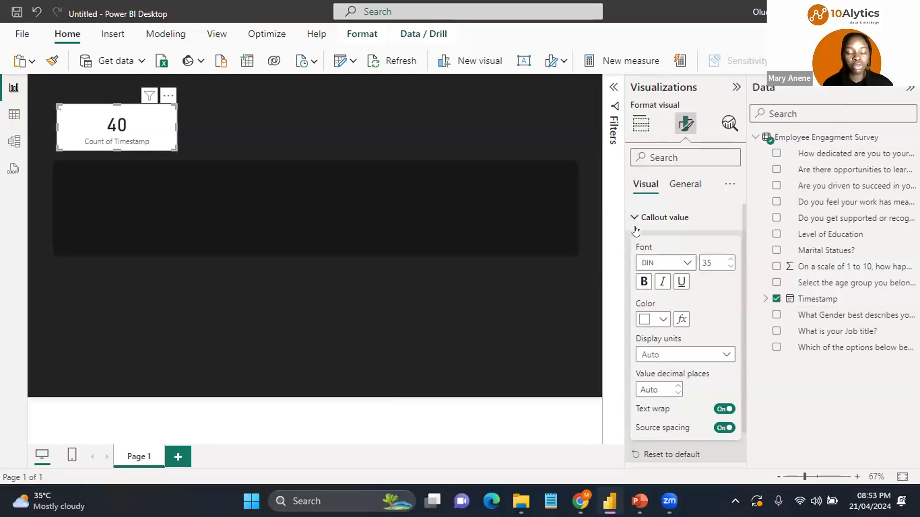
# Step: Set the card's category label color to white
pyautogui.click(637, 217)
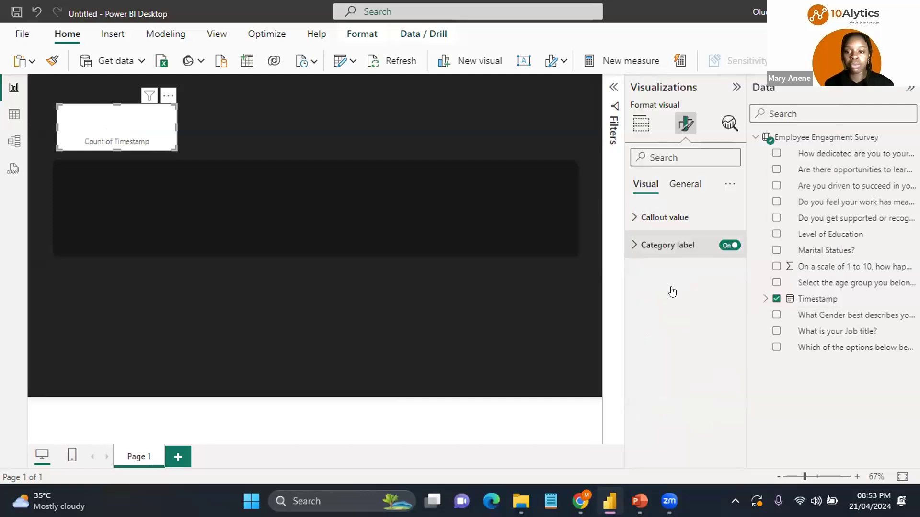
pyautogui.click(668, 245)
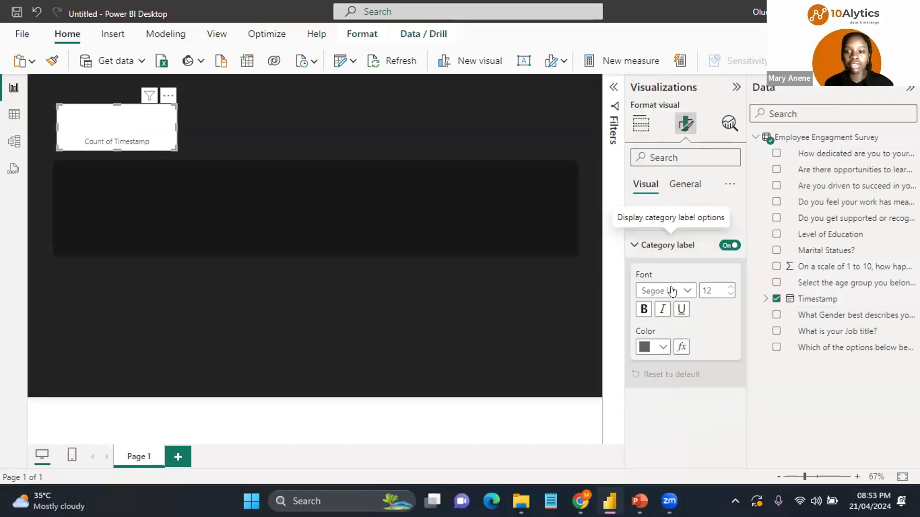
pyautogui.click(664, 349)
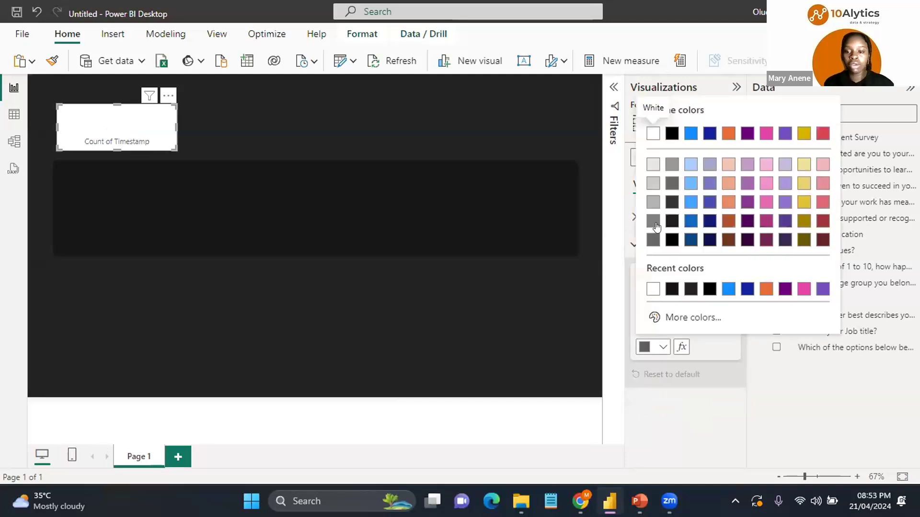
pyautogui.click(655, 203)
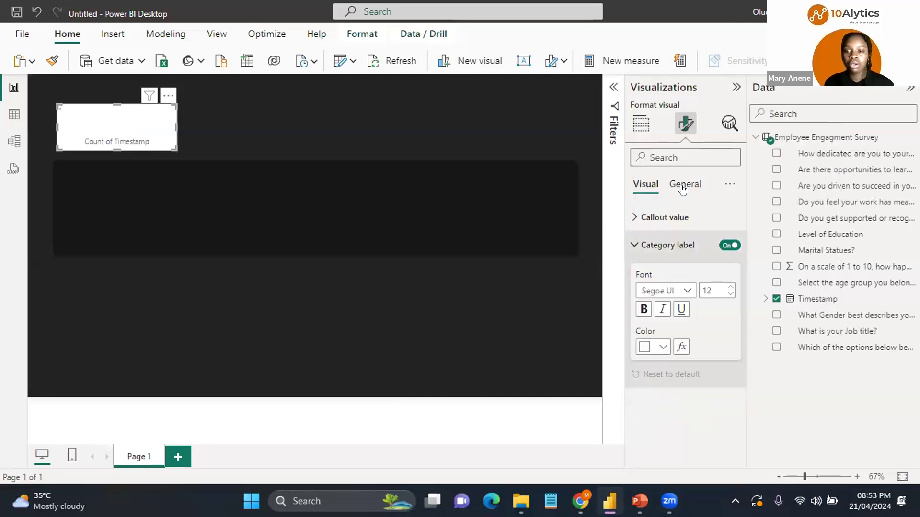
# Step: Turn off the card's background effect
pyautogui.click(682, 189)
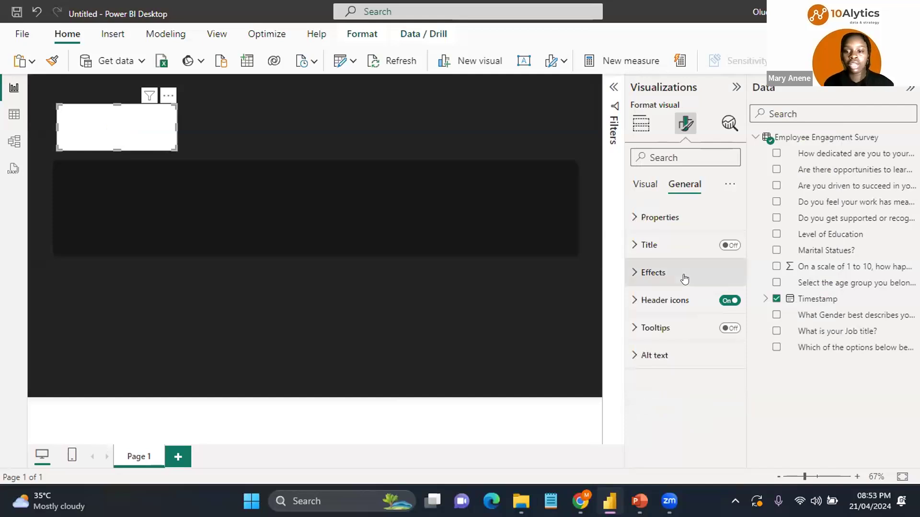
pyautogui.click(684, 279)
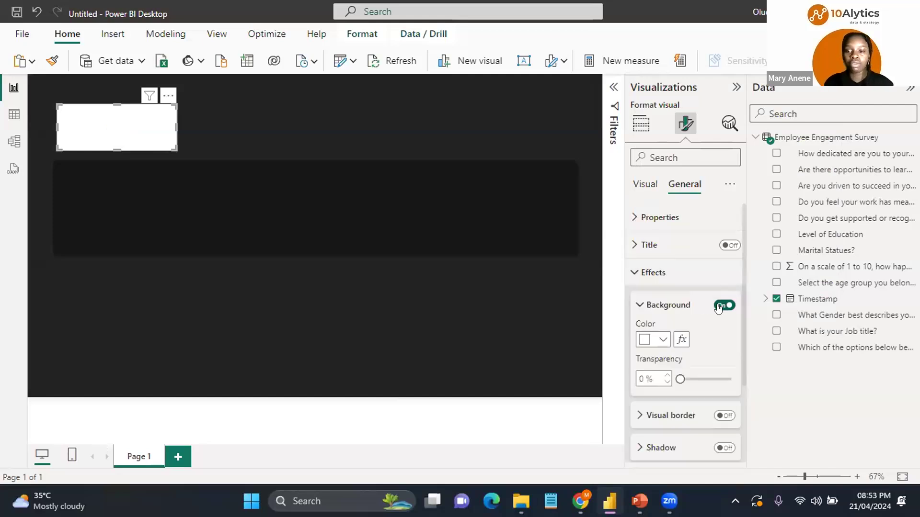
pyautogui.click(719, 308)
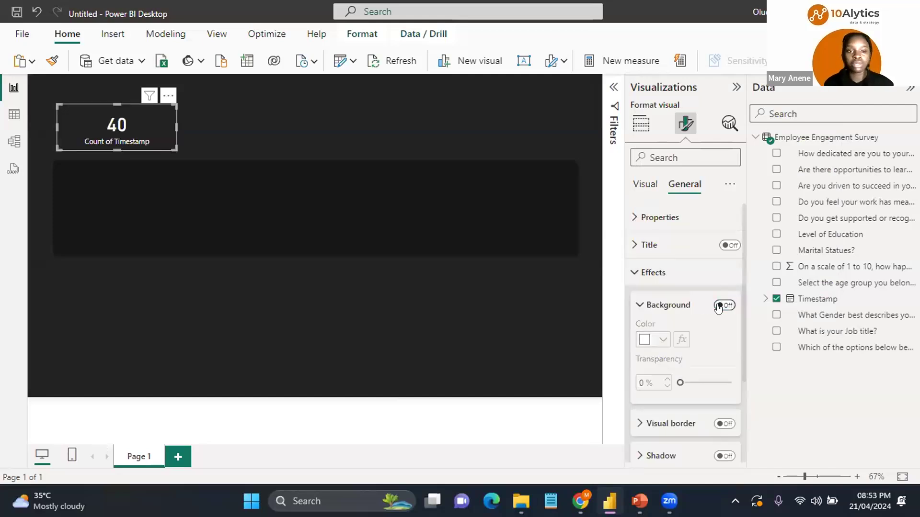
pyautogui.click(640, 271)
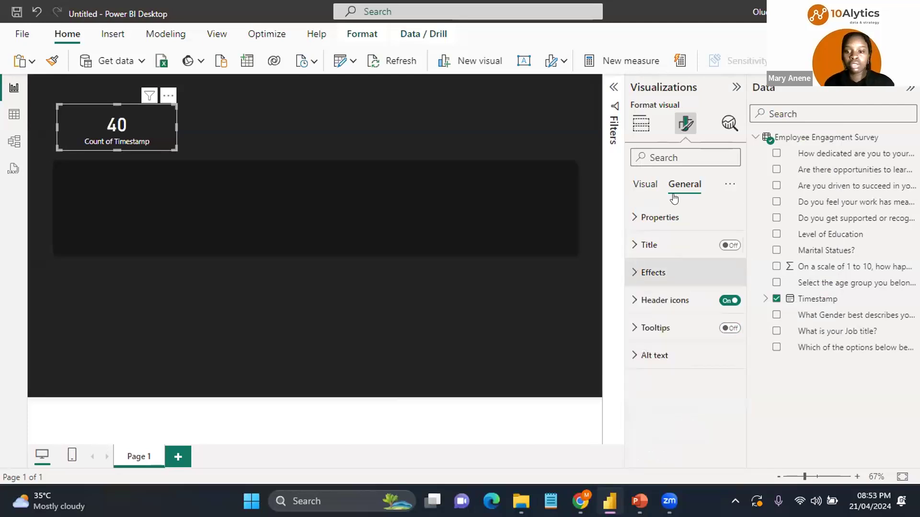
pyautogui.click(637, 183)
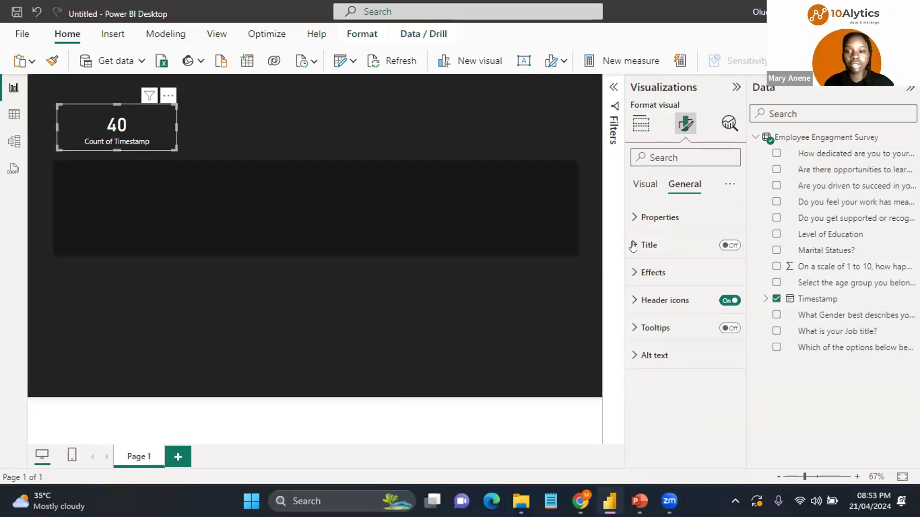
pyautogui.click(633, 219)
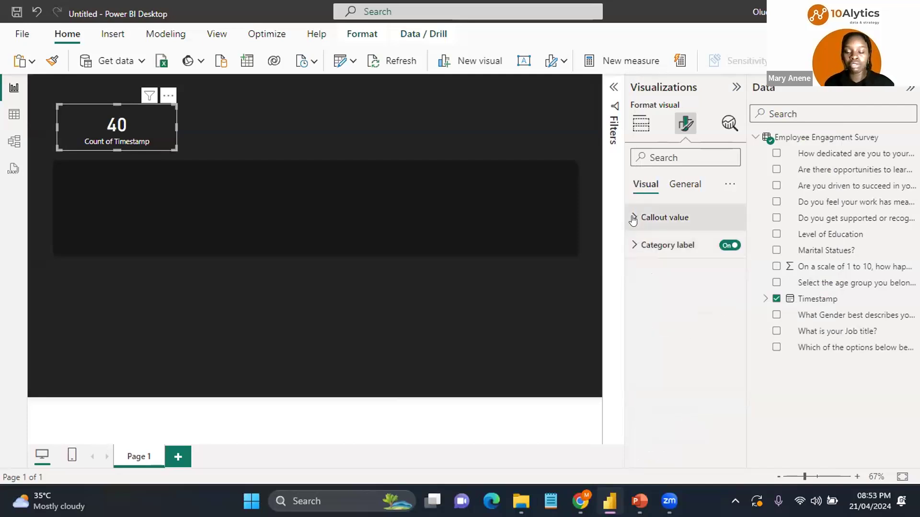
pyautogui.click(633, 219)
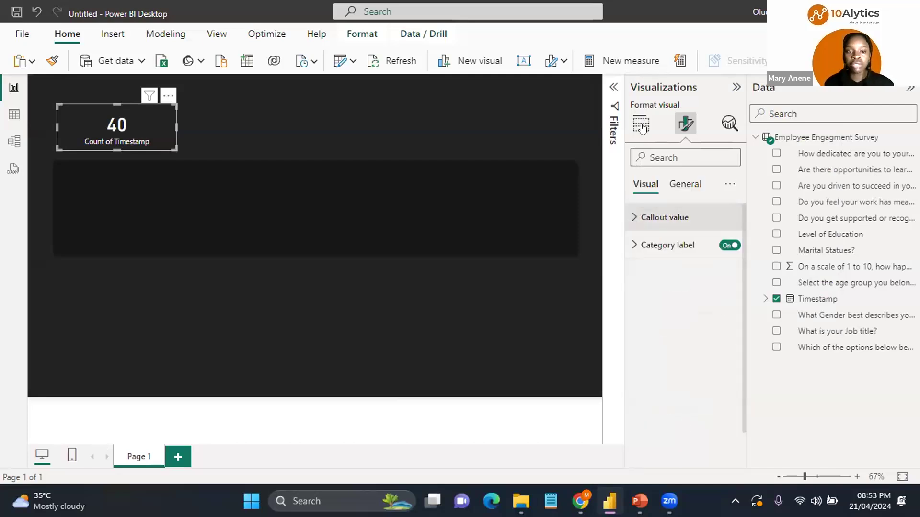
# Step: Rename the card's field as Headcount for this visual
pyautogui.click(643, 128)
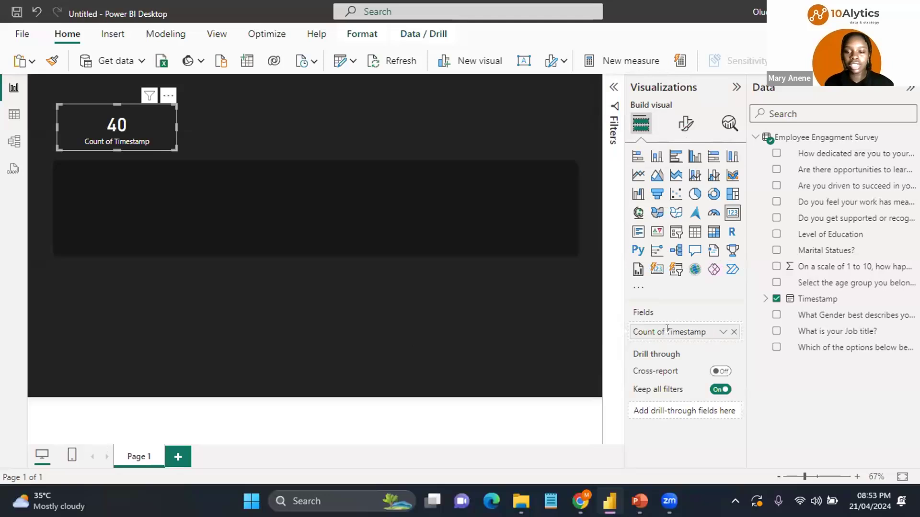
pyautogui.doubleClick(668, 332)
pyautogui.press('BackSpace')
pyautogui.write('Headcount')
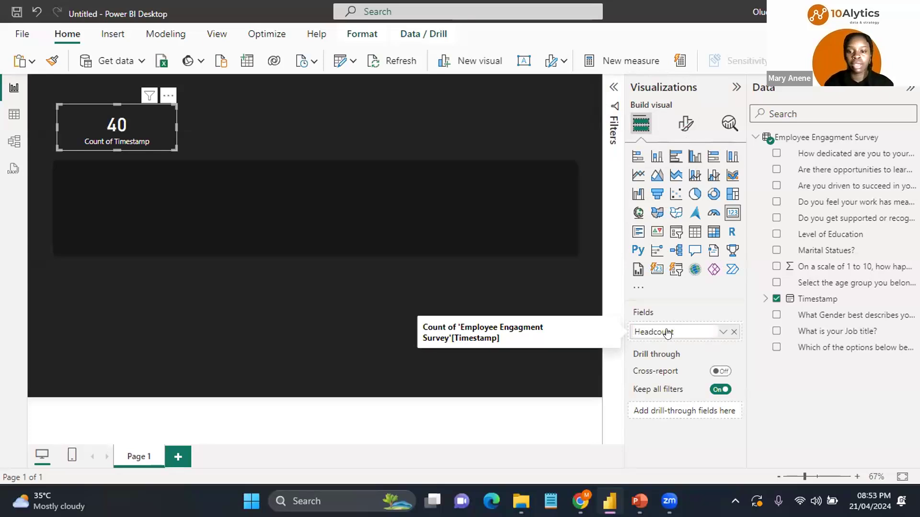
pyautogui.press('Return')
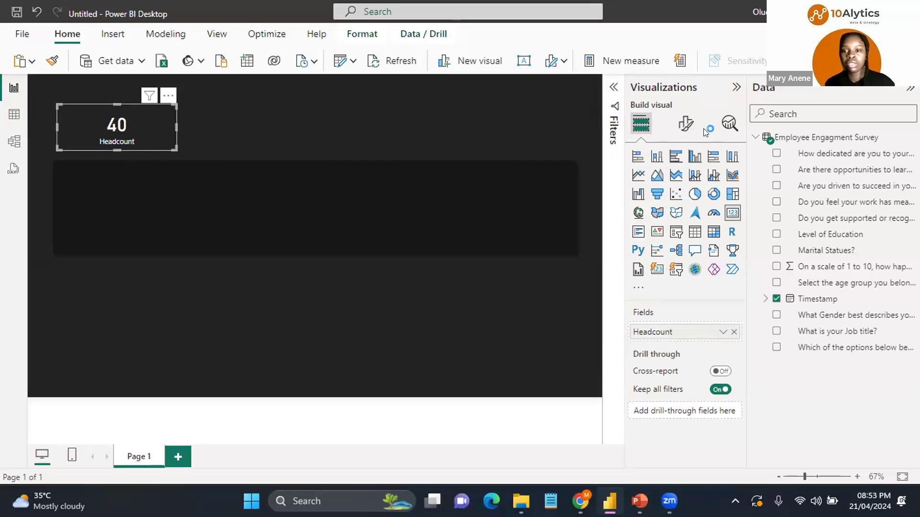
# Step: Turn on the Headcount card's visual border and set its color to dark gray
pyautogui.click(685, 124)
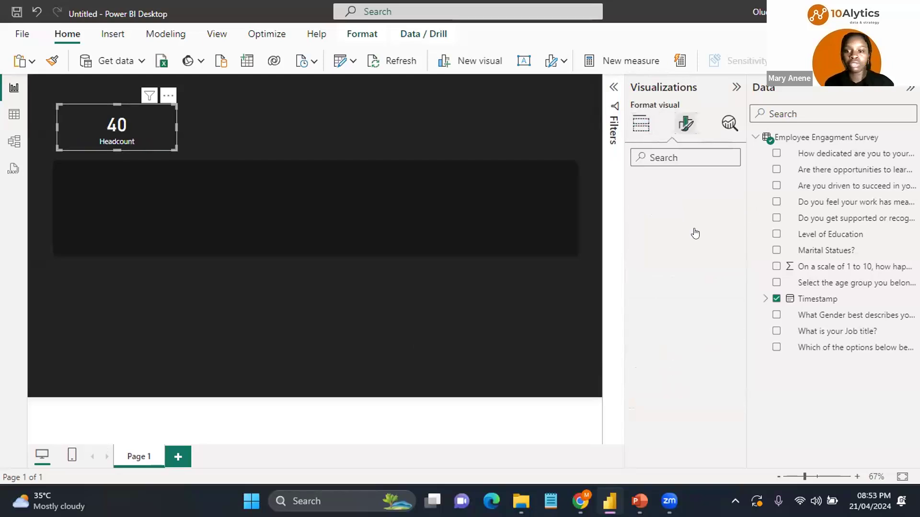
pyautogui.click(685, 184)
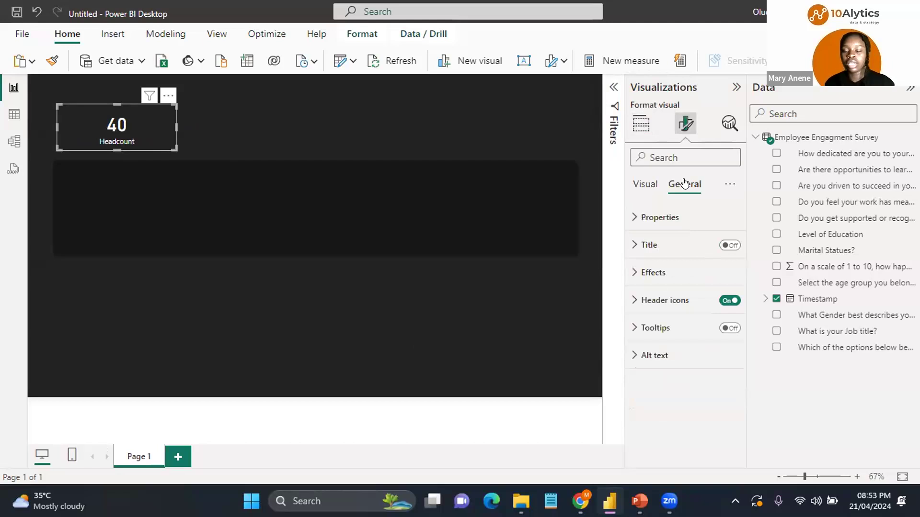
pyautogui.click(651, 272)
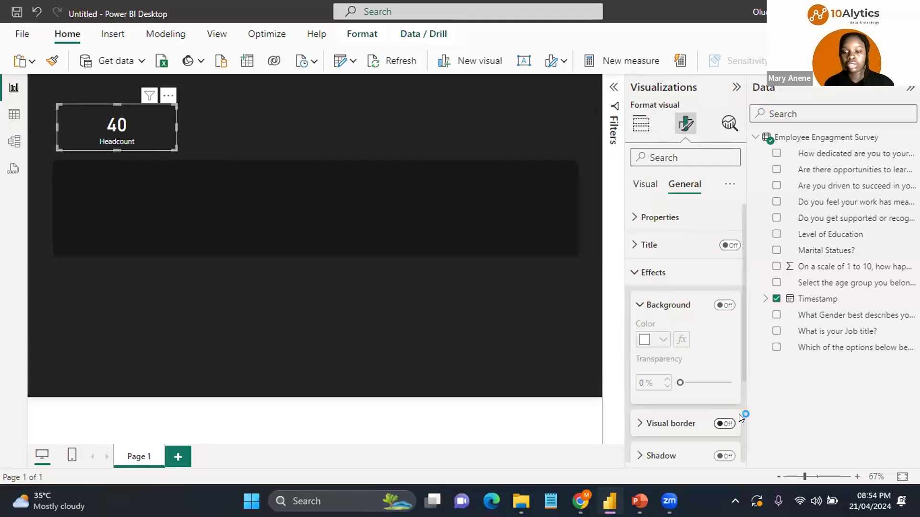
pyautogui.scroll(-3, 643, 307)
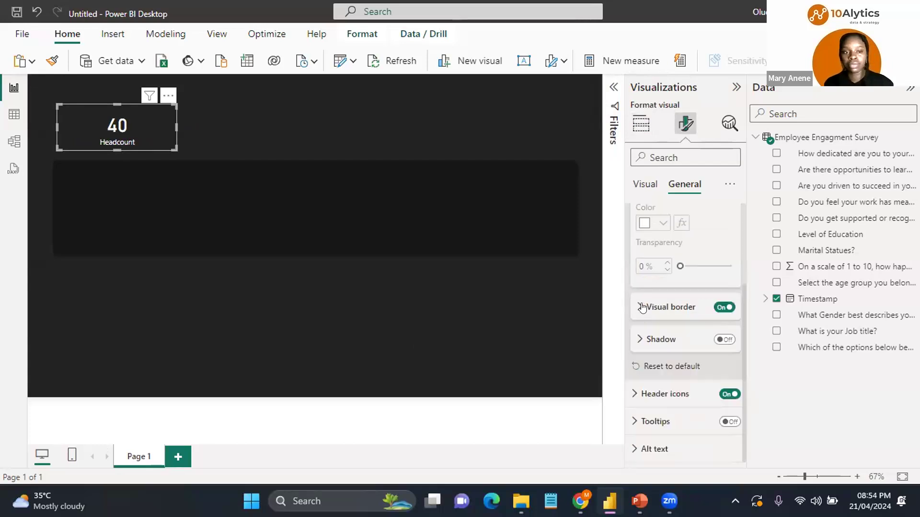
pyautogui.click(640, 307)
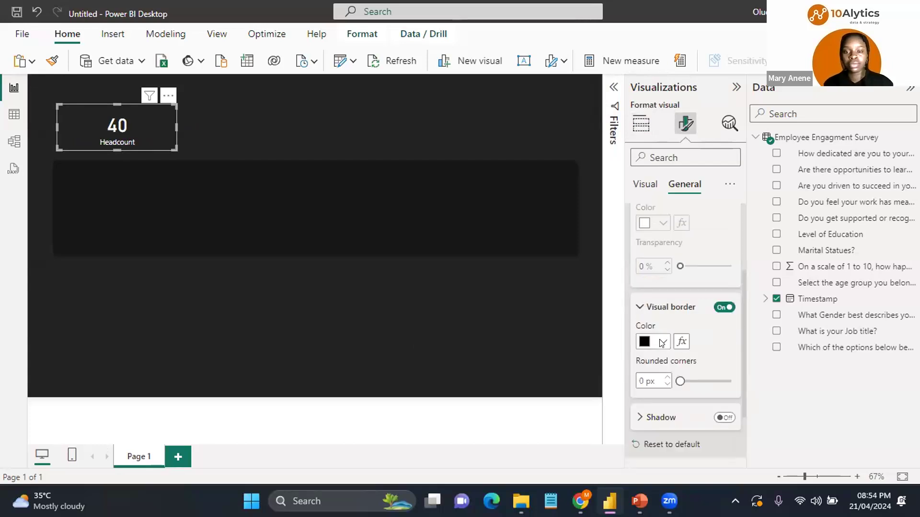
pyautogui.click(662, 342)
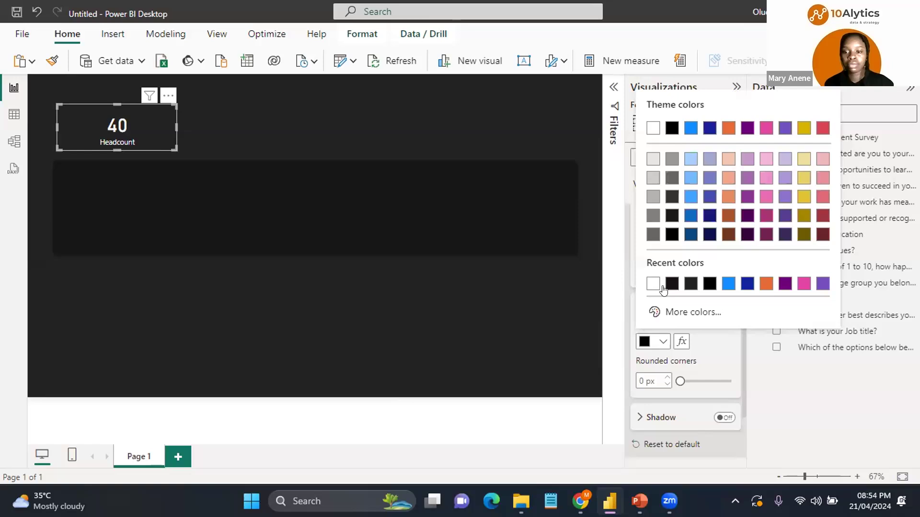
pyautogui.click(652, 235)
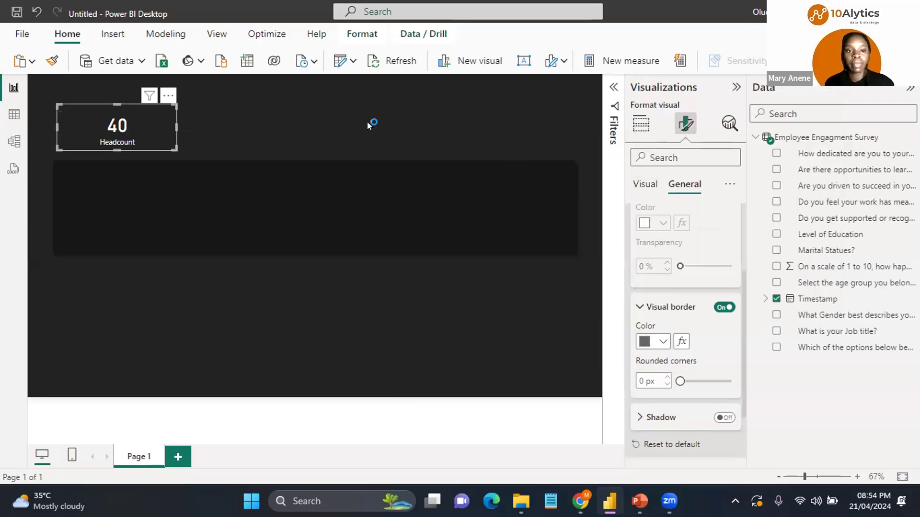
# Step: Paste a copy of the Headcount card and place it beside the original
pyautogui.click(240, 121)
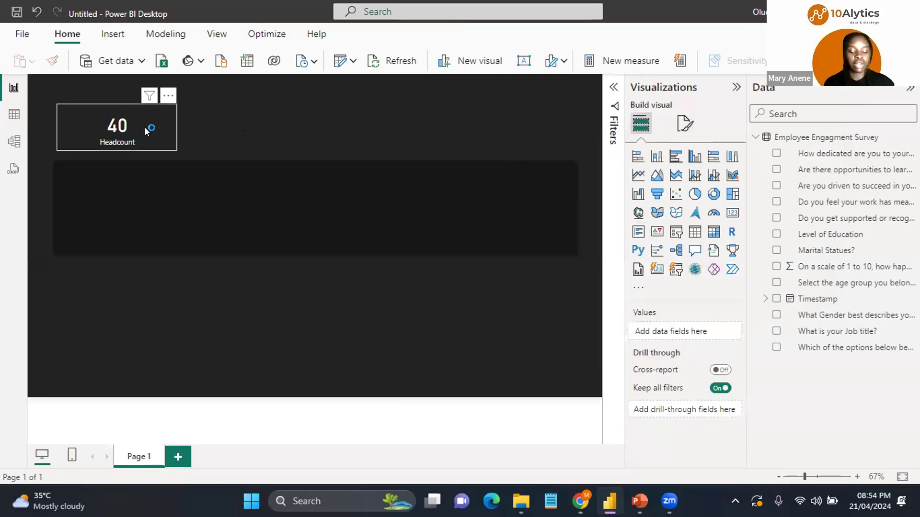
pyautogui.click(145, 131)
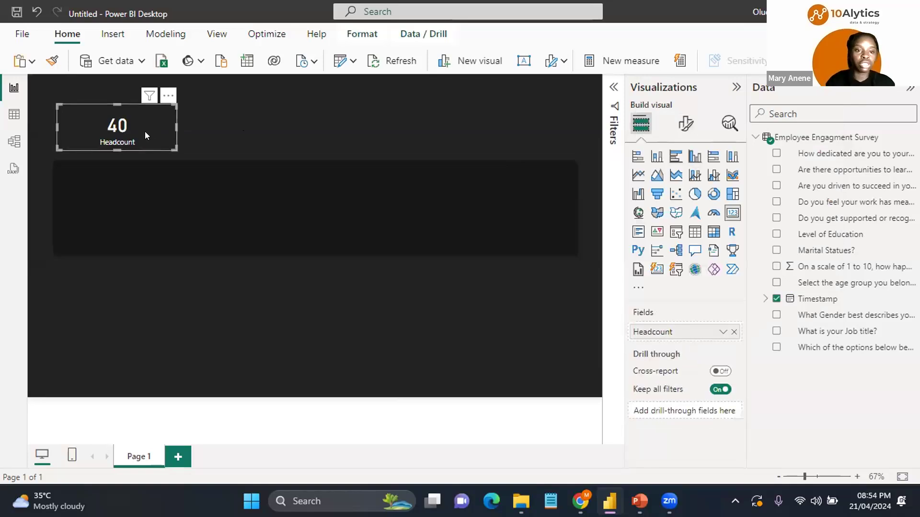
pyautogui.hotkey('ctrl', 'v')
pyautogui.moveTo(274, 126); pyautogui.dragTo(271, 125)
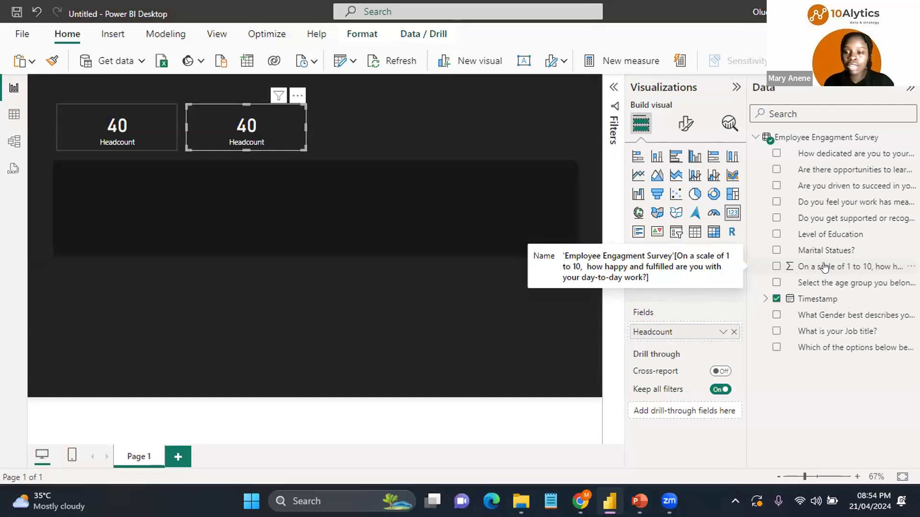
# Step: Replace the copied card's field with the 1-to-10 happiness rating question and summarize it as Average
pyautogui.click(732, 333)
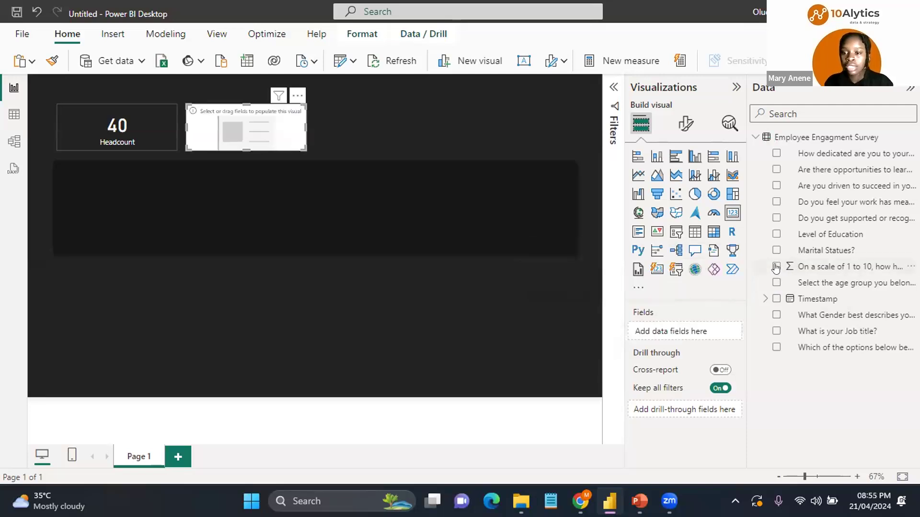
pyautogui.click(776, 267)
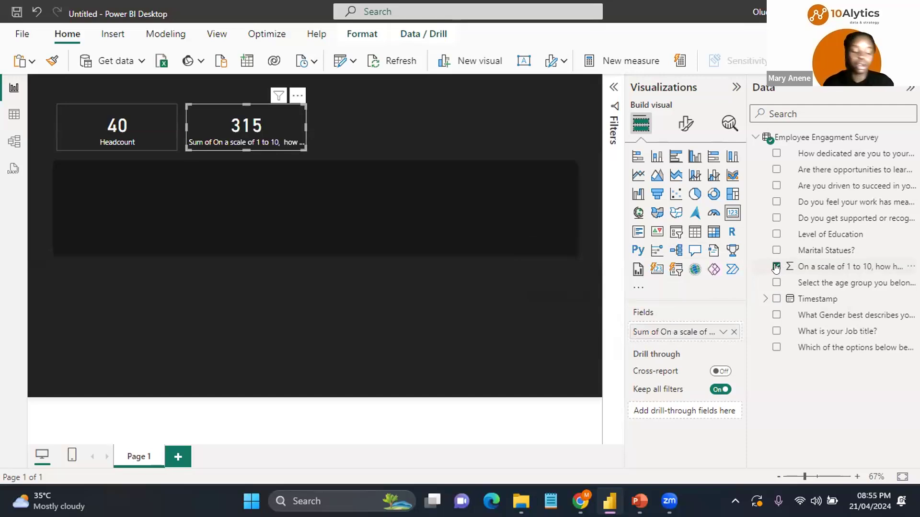
pyautogui.click(723, 332)
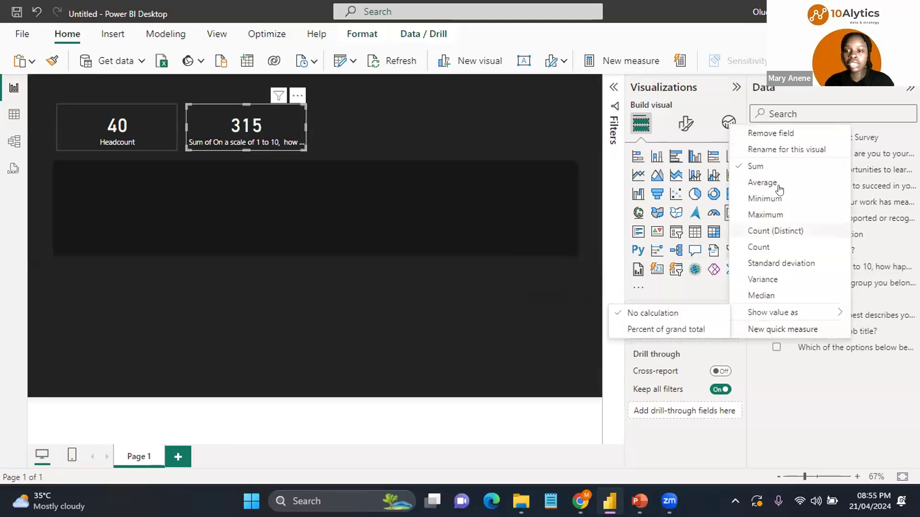
pyautogui.click(777, 189)
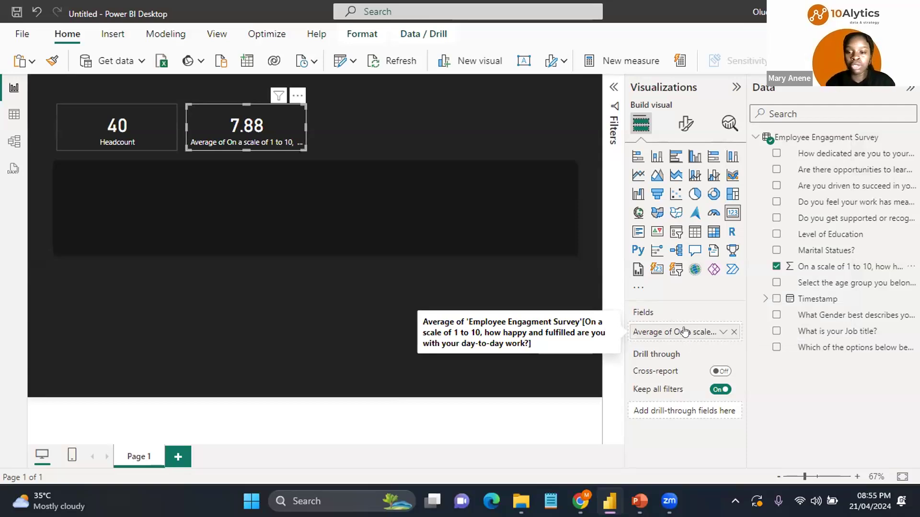
# Step: Rename the copied card's field as Avg Job satisfaction for this visual
pyautogui.doubleClick(685, 332)
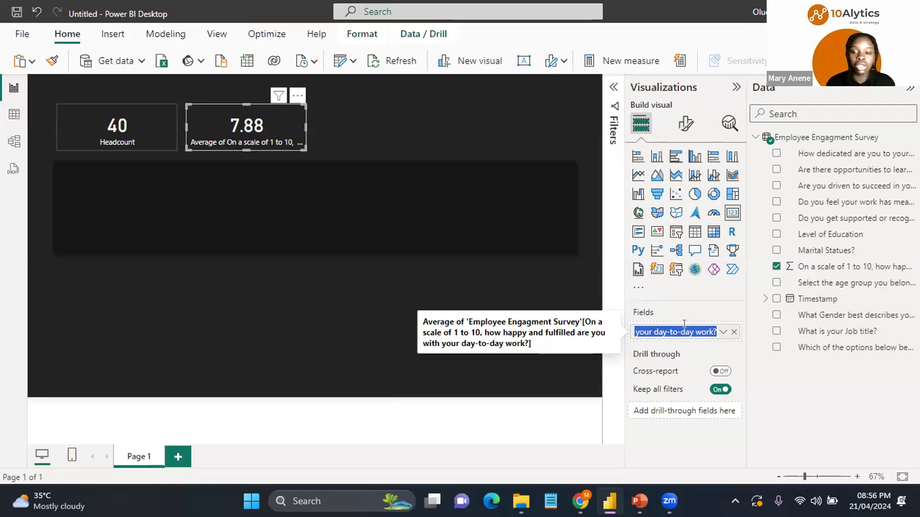
pyautogui.press('BackSpace')
pyautogui.write('Avg')
pyautogui.press('Return')
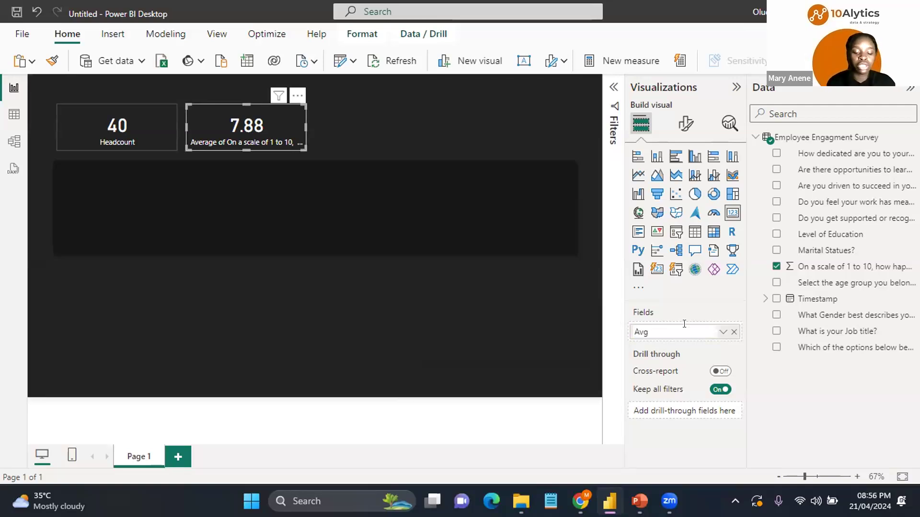
pyautogui.write('Job sat')
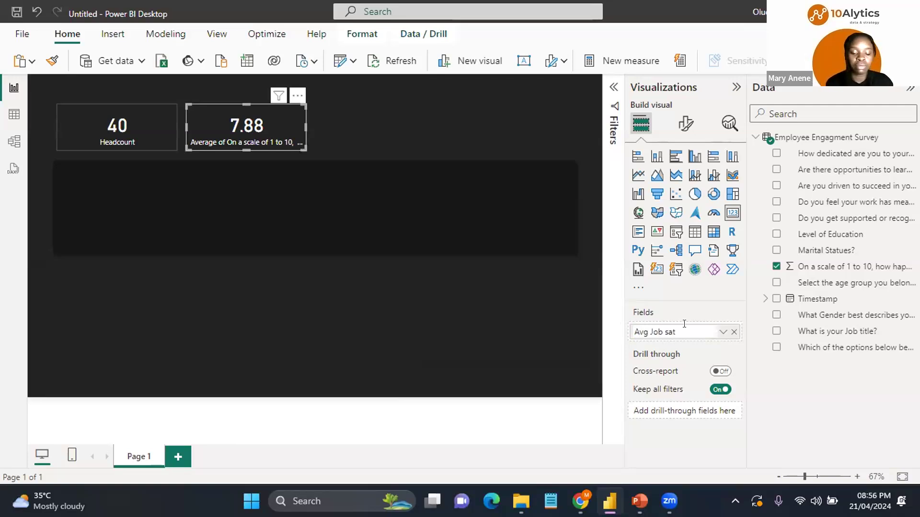
pyautogui.write('isfaction')
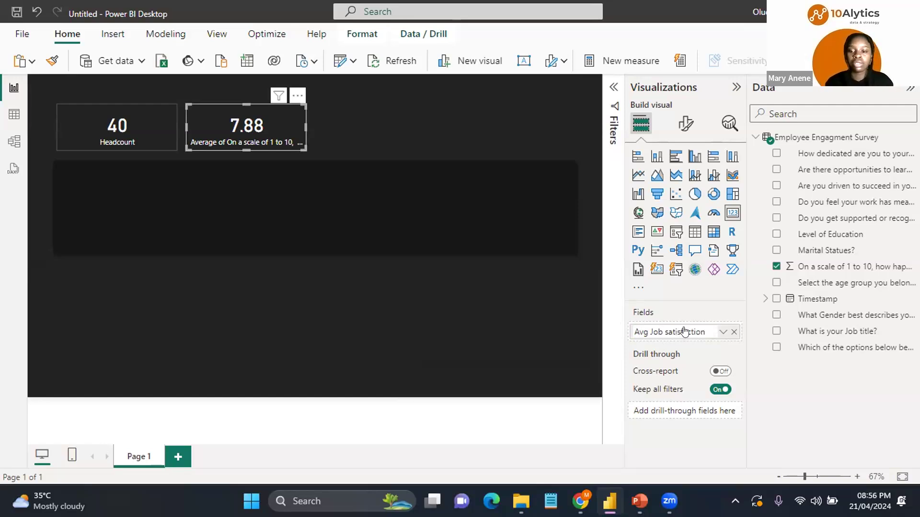
pyautogui.press('Return')
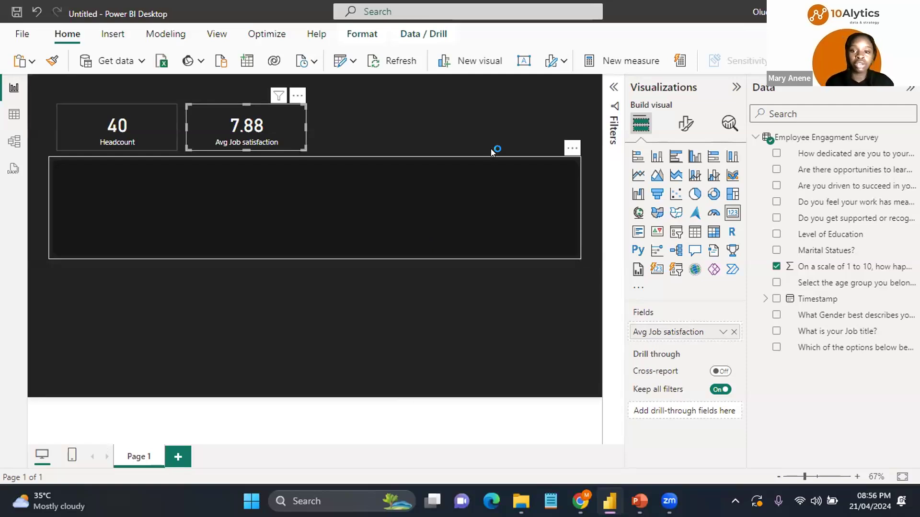
# Step: Insert a donut chart and move it below the KPI cards, reducing its height
pyautogui.click(571, 148)
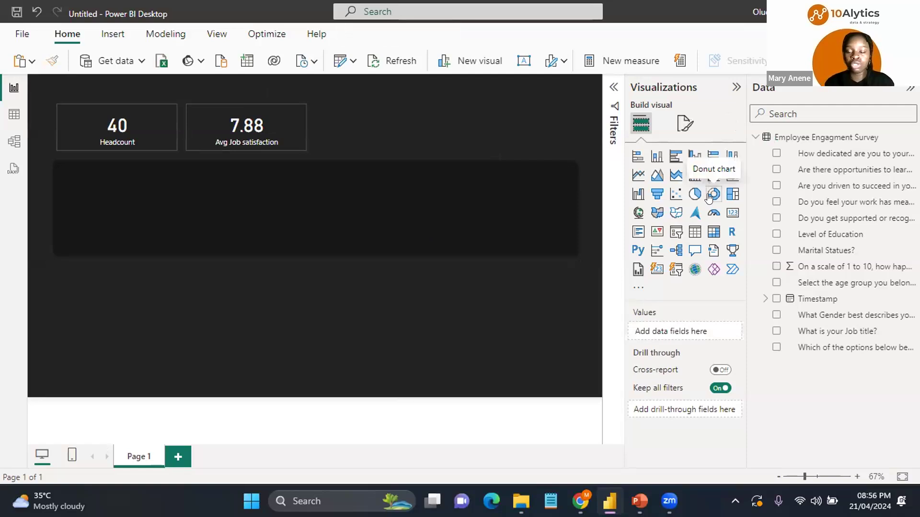
pyautogui.click(709, 195)
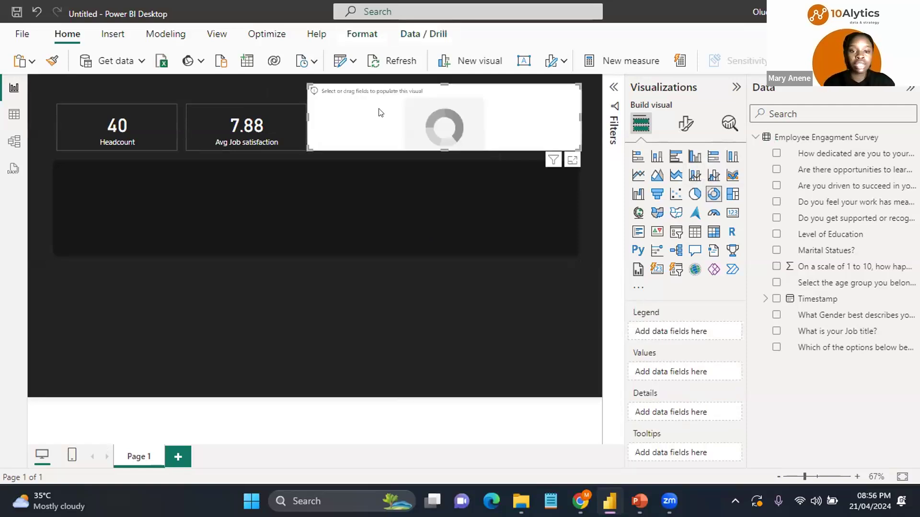
pyautogui.moveTo(444, 146); pyautogui.dragTo(437, 187)
pyautogui.moveTo(500, 140)
pyautogui.moveTo(500, 139); pyautogui.dragTo(240, 199)
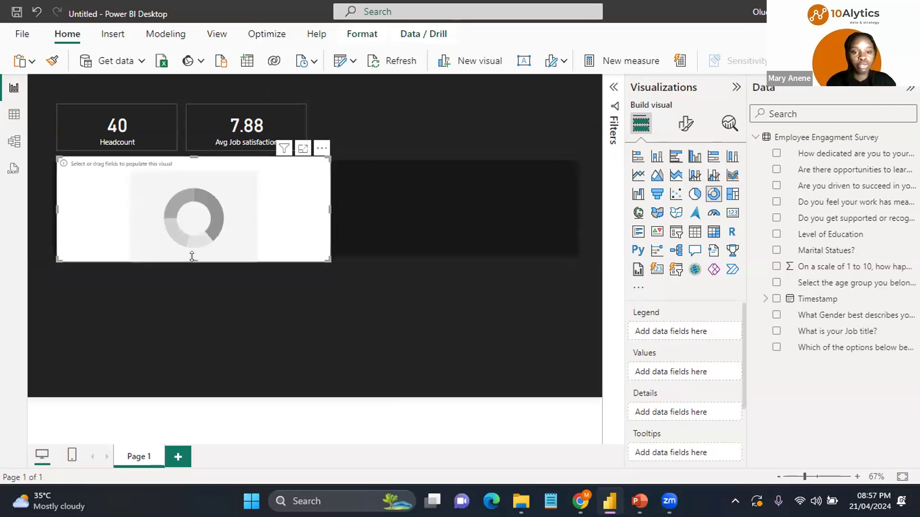
pyautogui.moveTo(192, 256); pyautogui.dragTo(193, 248)
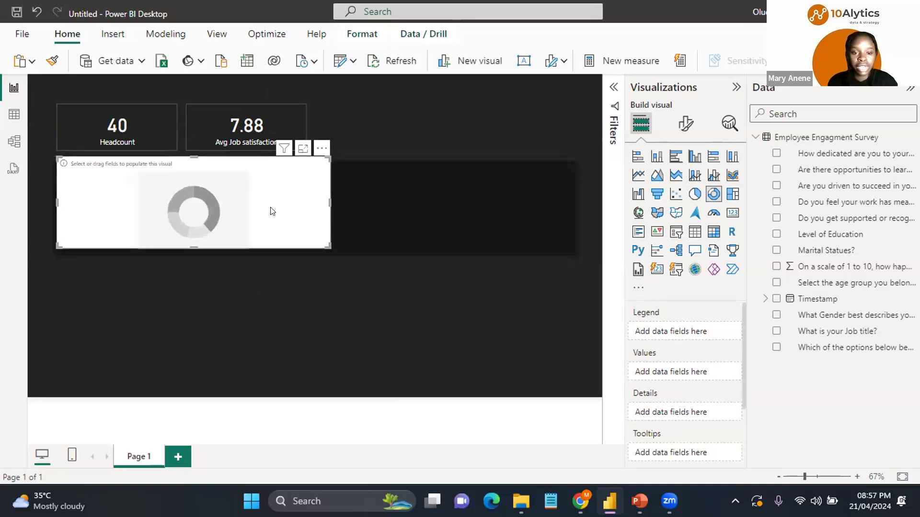
# Step: Reselect the donut chart and narrow its width
pyautogui.click(285, 211)
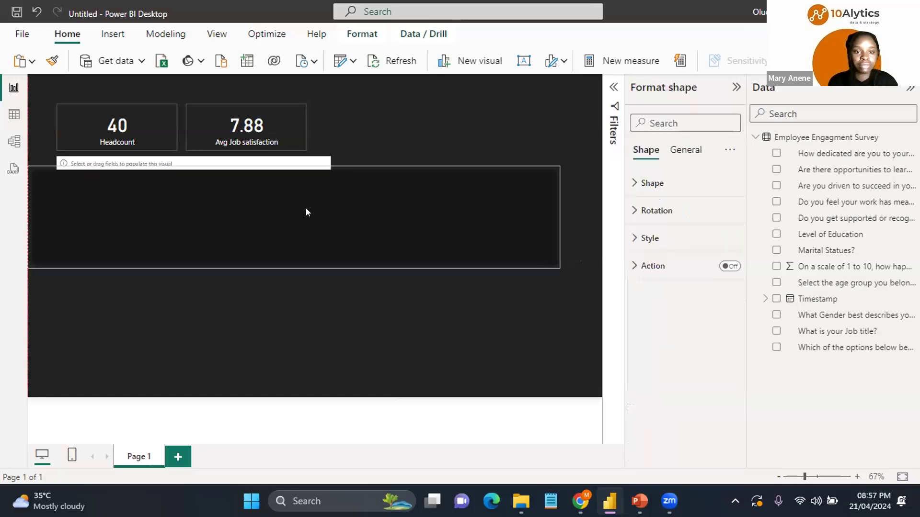
pyautogui.click(306, 212)
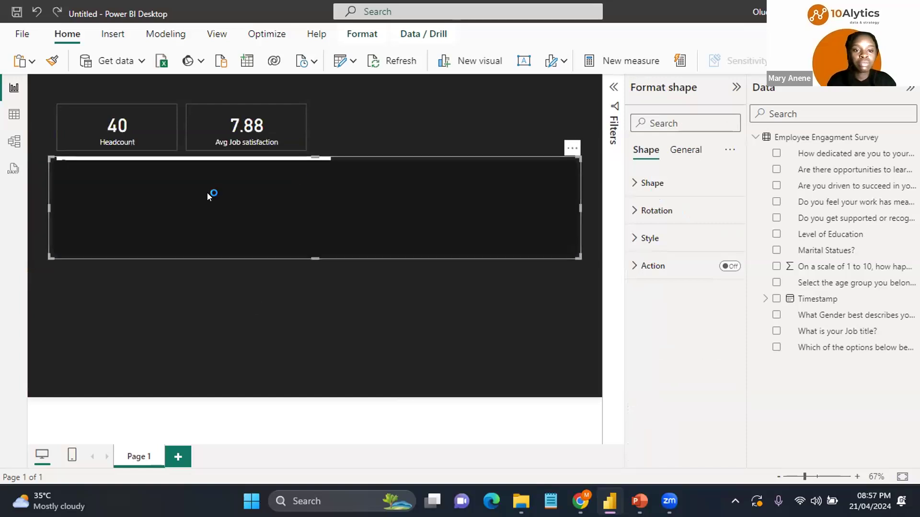
pyautogui.moveTo(199, 179)
pyautogui.mouseDown()
pyautogui.moveTo(199, 186)
pyautogui.moveTo(198, 177)
pyautogui.mouseUp()
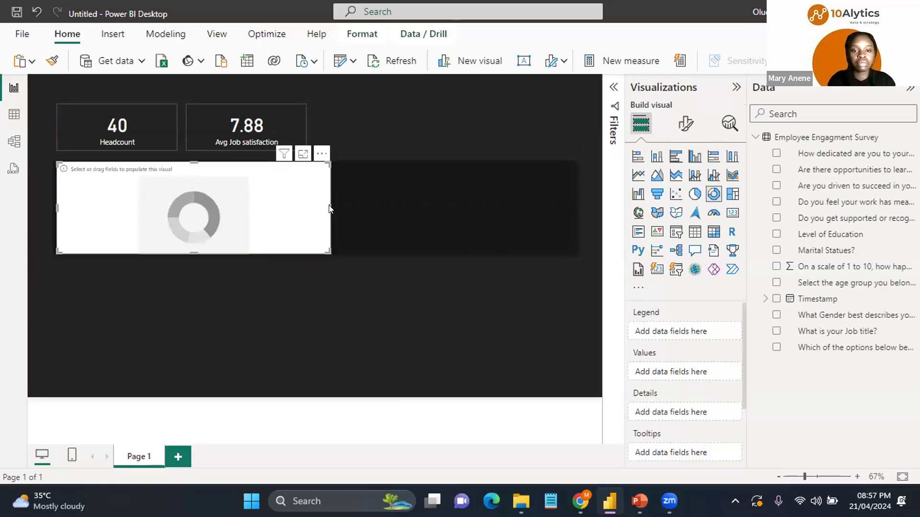
pyautogui.moveTo(328, 202); pyautogui.dragTo(268, 203)
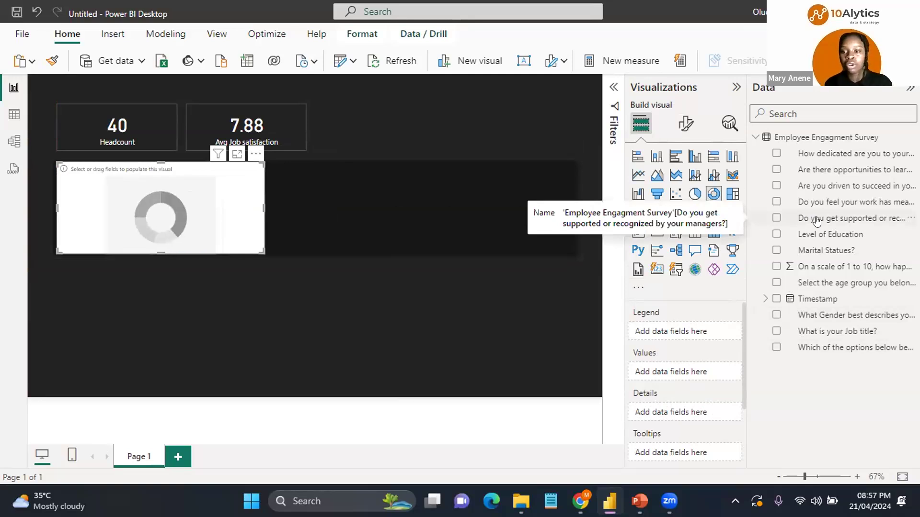
# Step: Add the manager support question to the donut's legend and its count to the values
pyautogui.click(775, 222)
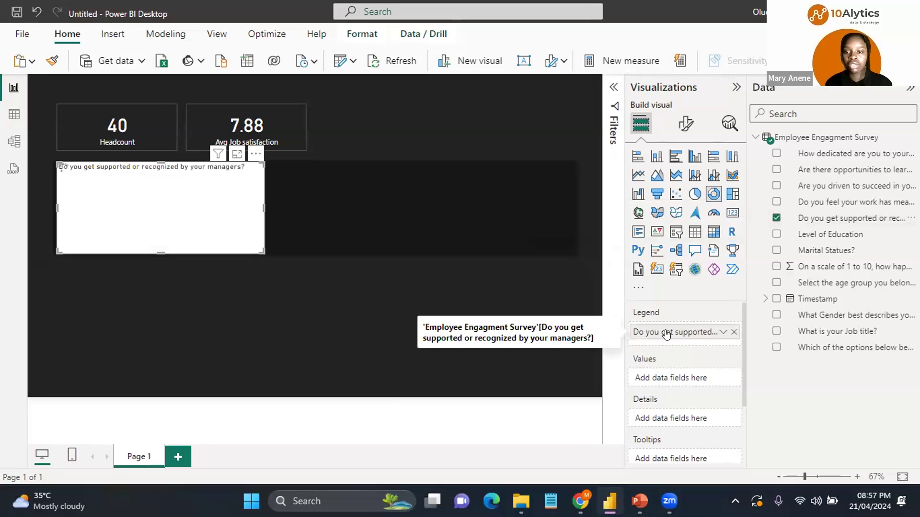
pyautogui.moveTo(849, 217); pyautogui.dragTo(697, 376)
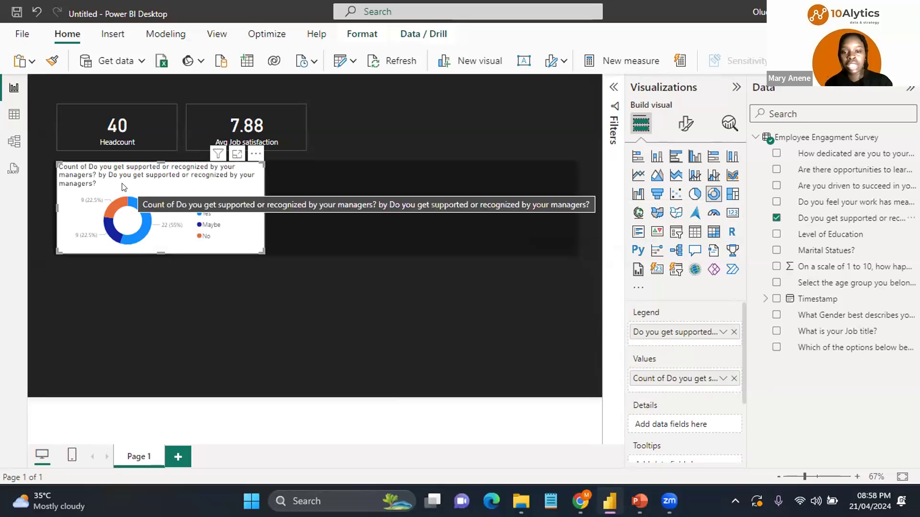
# Step: Turn off the donut chart's legend
pyautogui.click(685, 125)
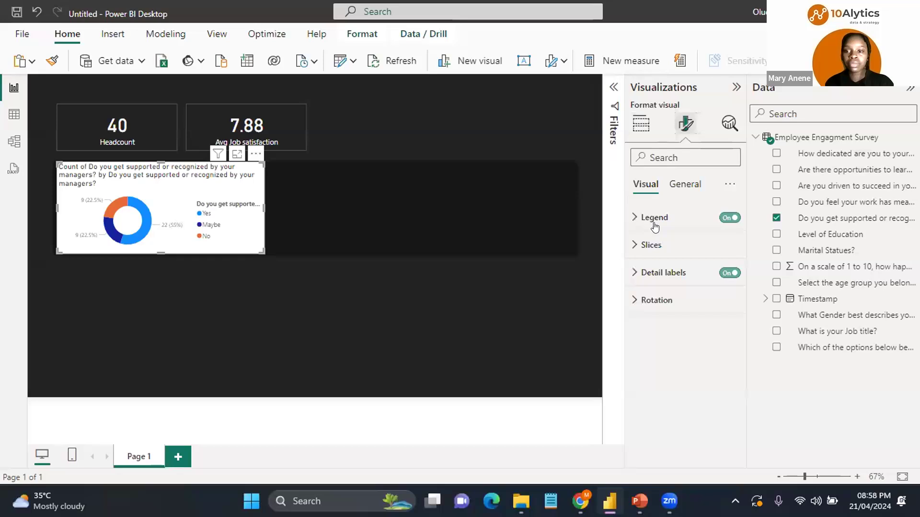
pyautogui.click(636, 246)
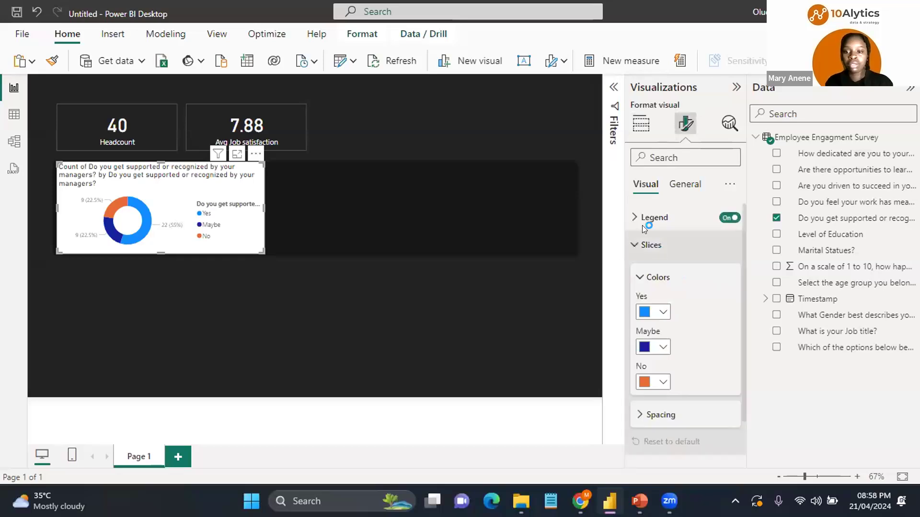
pyautogui.click(727, 220)
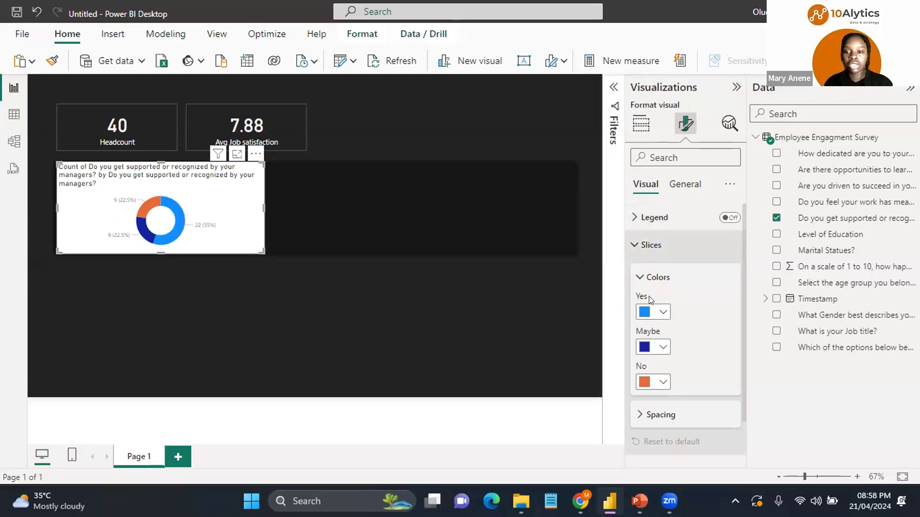
# Step: Set the donut's Yes slice colour to hex FF4D14
pyautogui.click(672, 281)
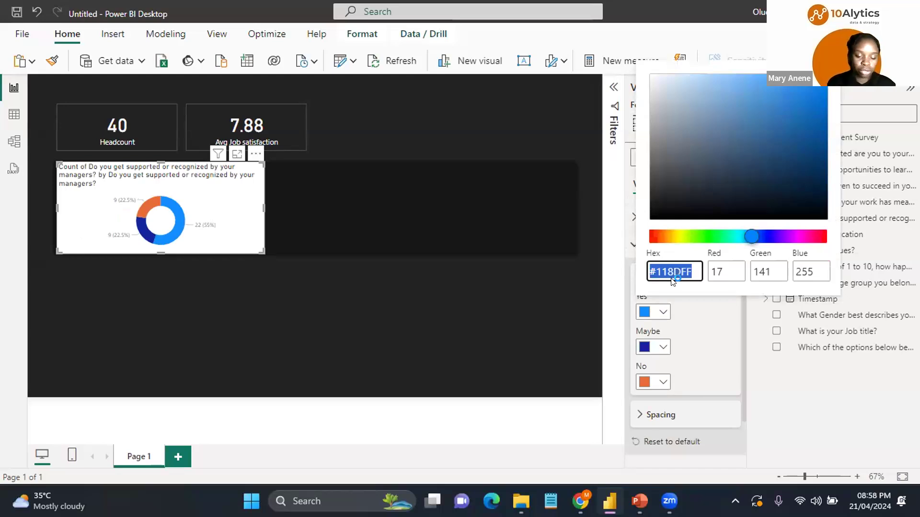
pyautogui.write('ff')
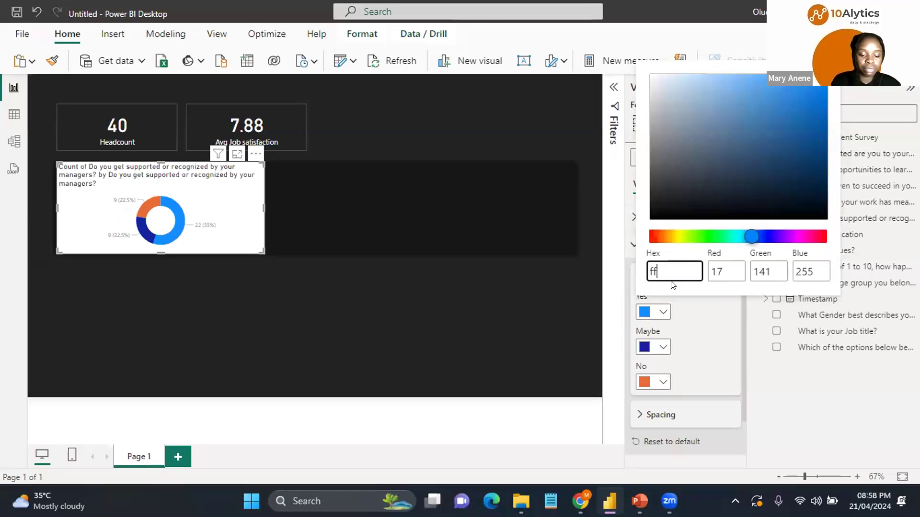
pyautogui.write('4d')
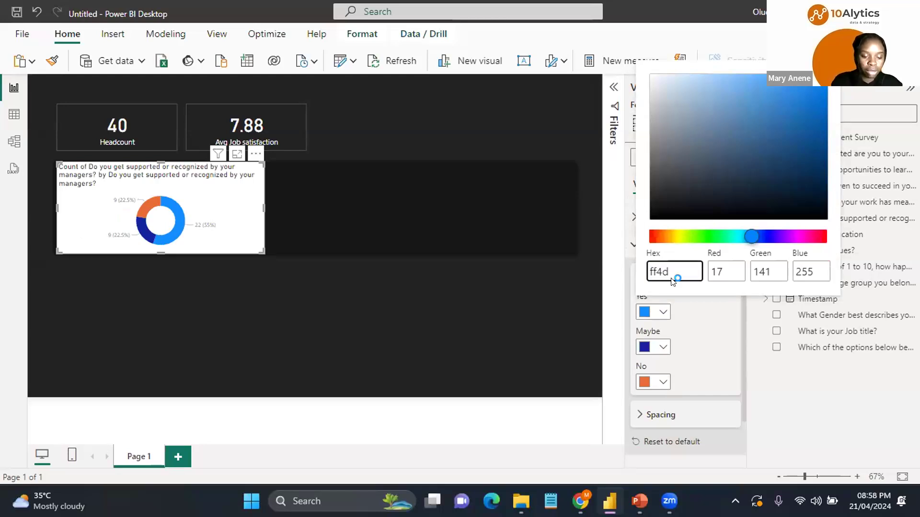
pyautogui.write('1')
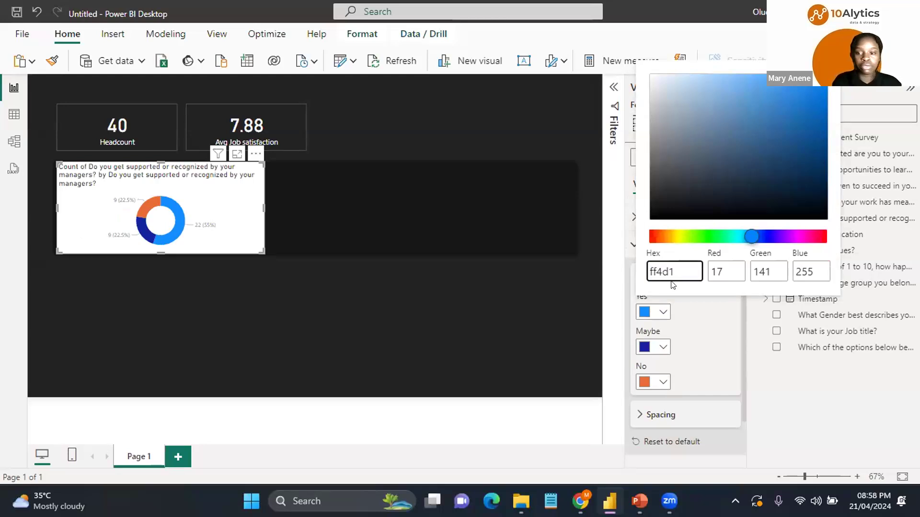
pyautogui.write('4')
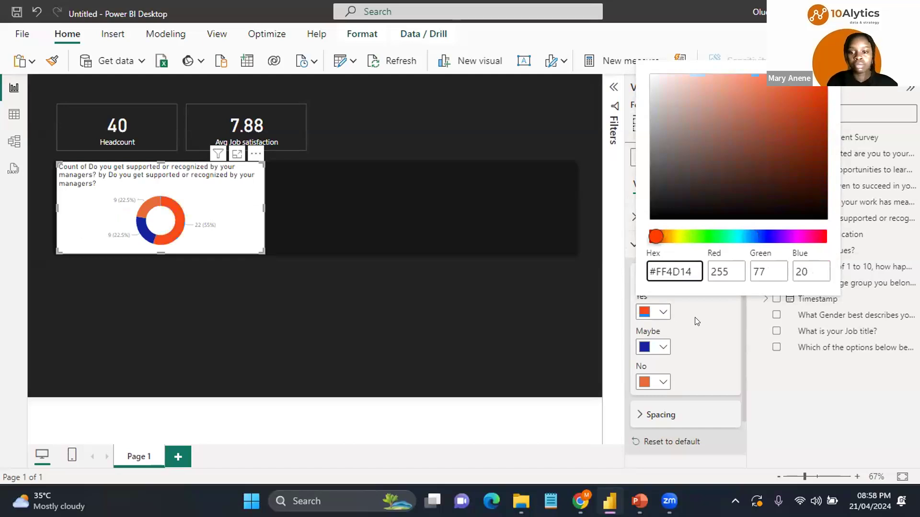
# Step: Colour the Maybe slice dark grey and the No slice light peach #FDC4B2
pyautogui.click(654, 350)
pyautogui.click(658, 348)
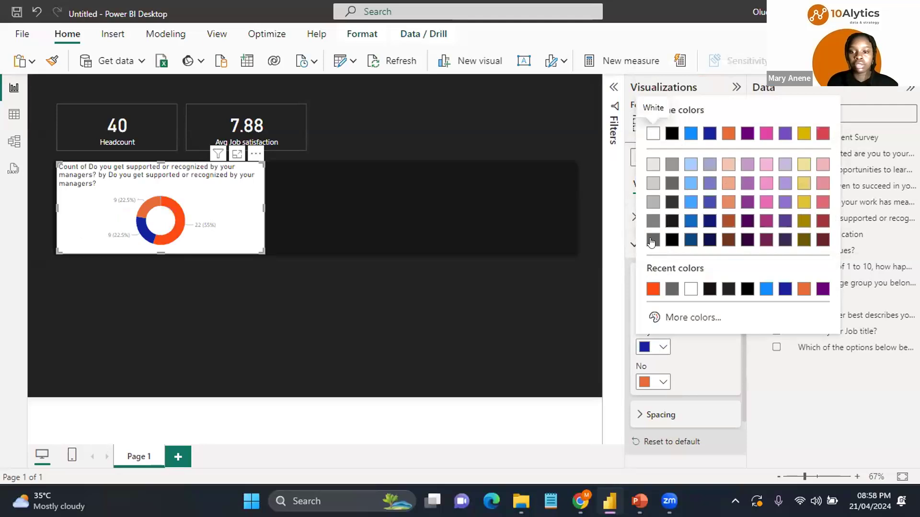
pyautogui.click(651, 242)
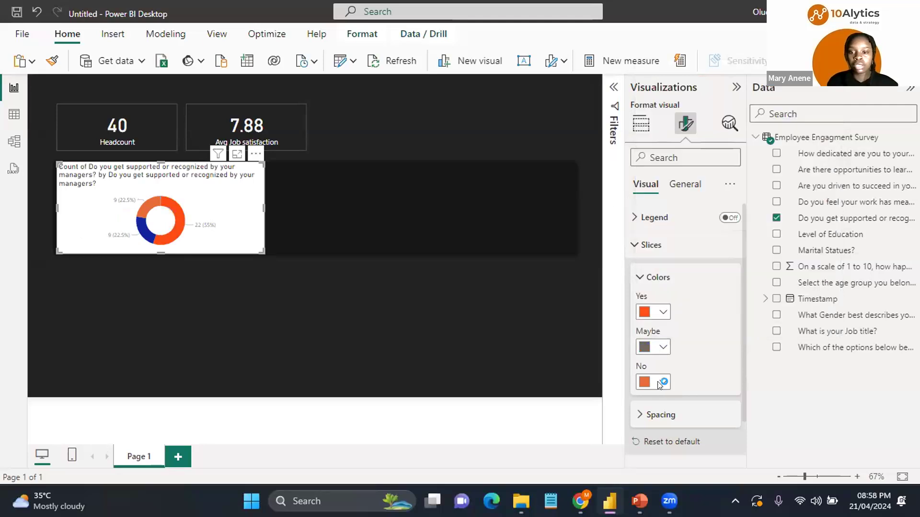
pyautogui.click(660, 382)
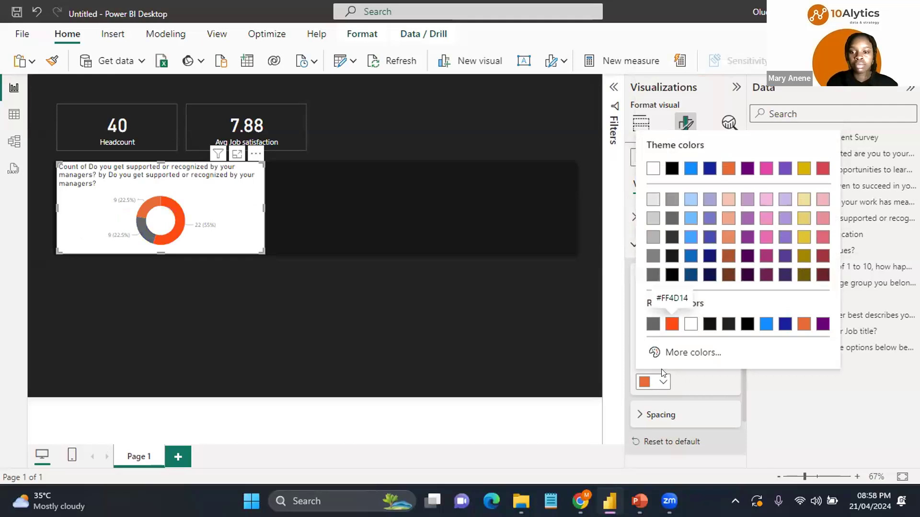
pyautogui.click(685, 353)
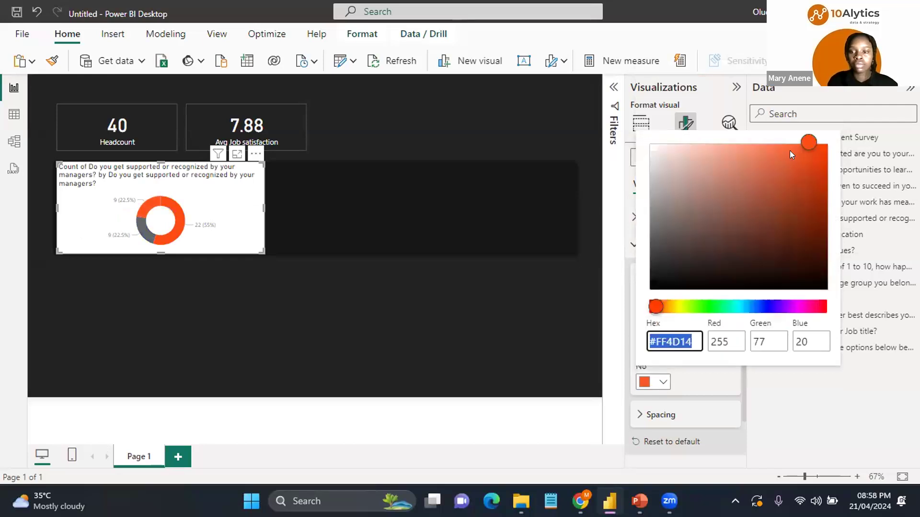
pyautogui.click(701, 142)
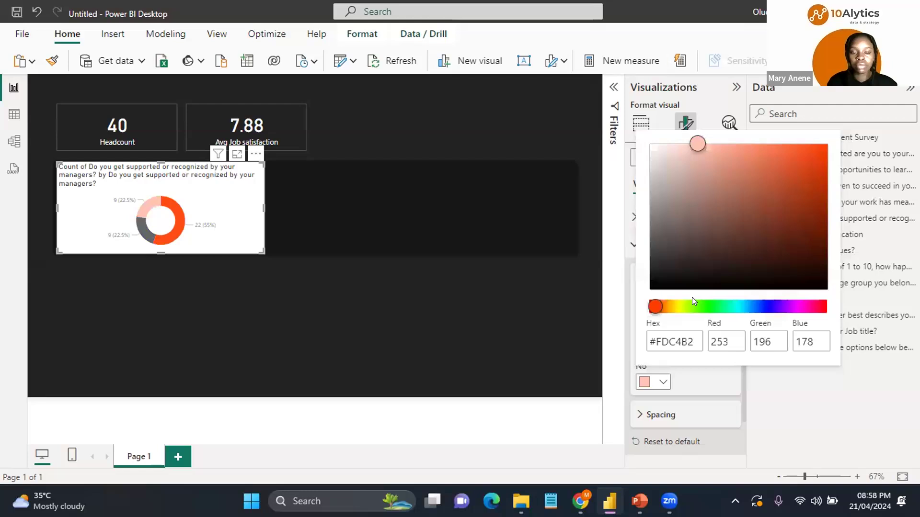
pyautogui.click(699, 388)
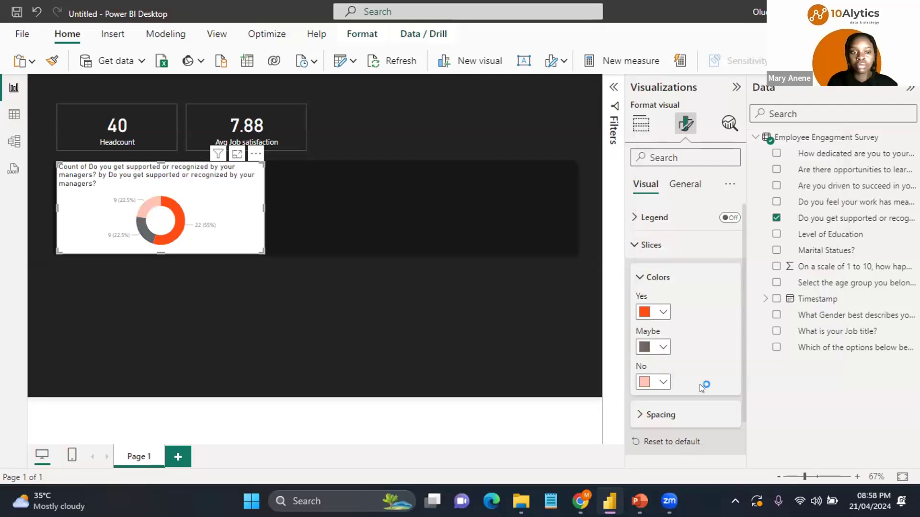
# Step: Turn on the donut's detail labels and set their contents to All detail labels
pyautogui.click(661, 245)
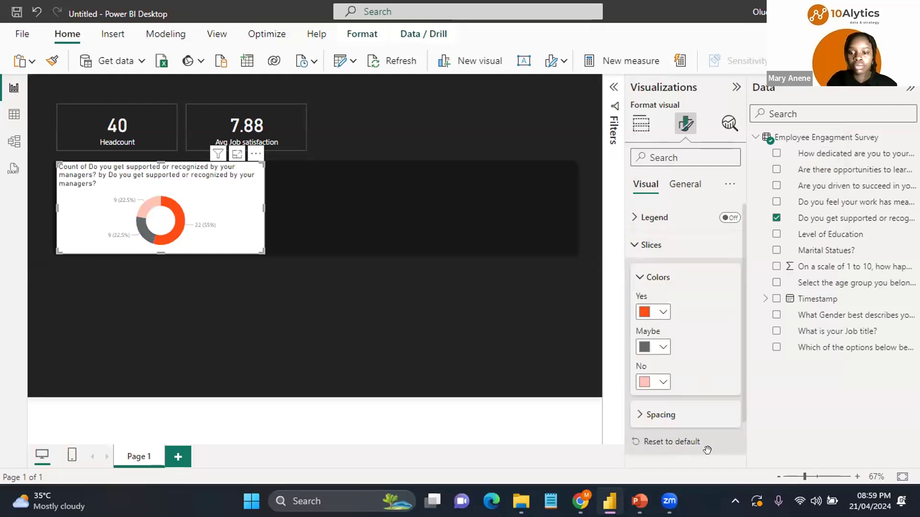
pyautogui.moveTo(711, 453); pyautogui.dragTo(713, 450)
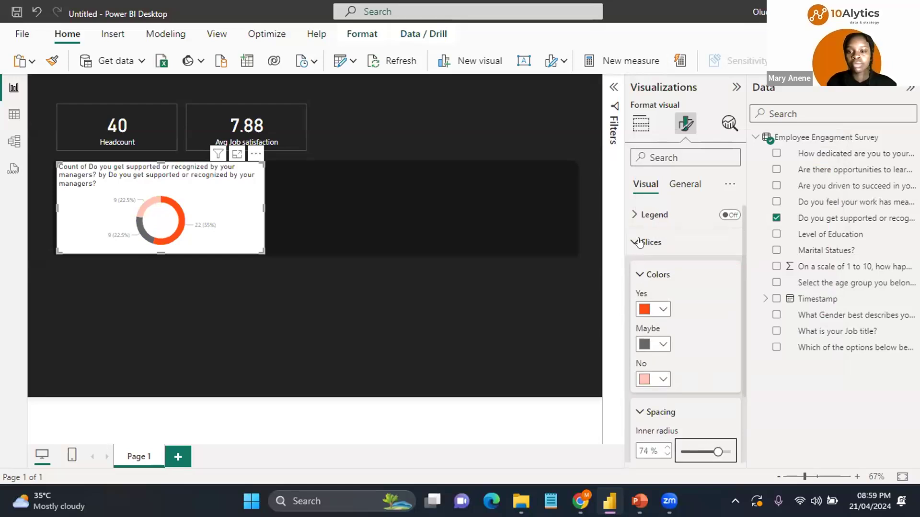
pyautogui.click(645, 242)
pyautogui.click(637, 272)
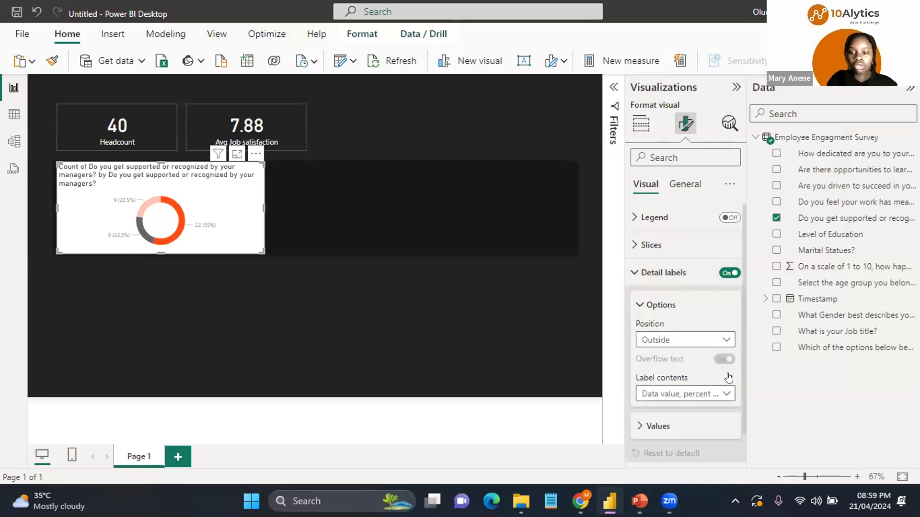
pyautogui.click(695, 394)
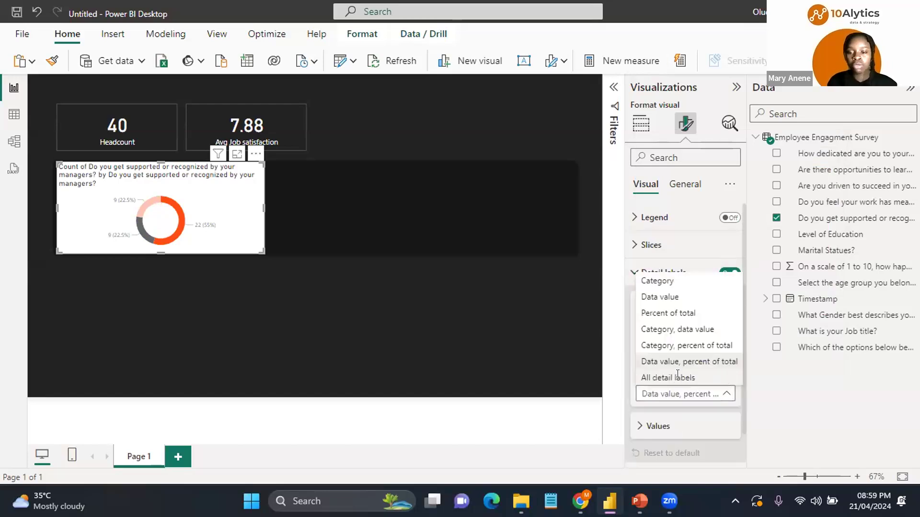
pyautogui.click(677, 377)
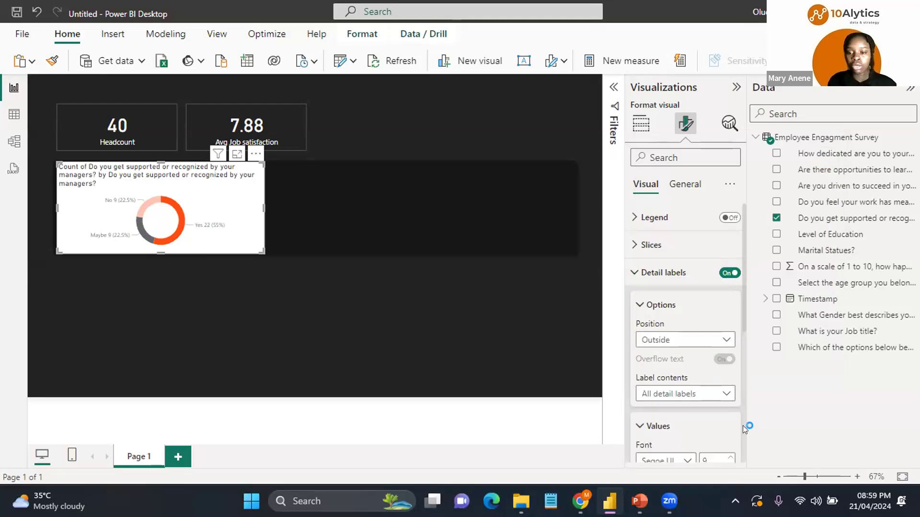
# Step: Set the detail label values' colour to white
pyautogui.scroll(-5, 743, 425)
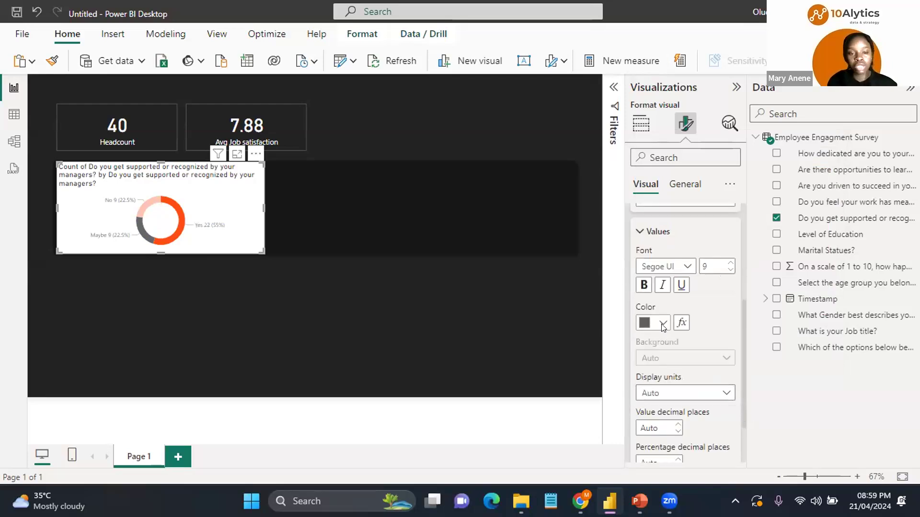
pyautogui.click(663, 328)
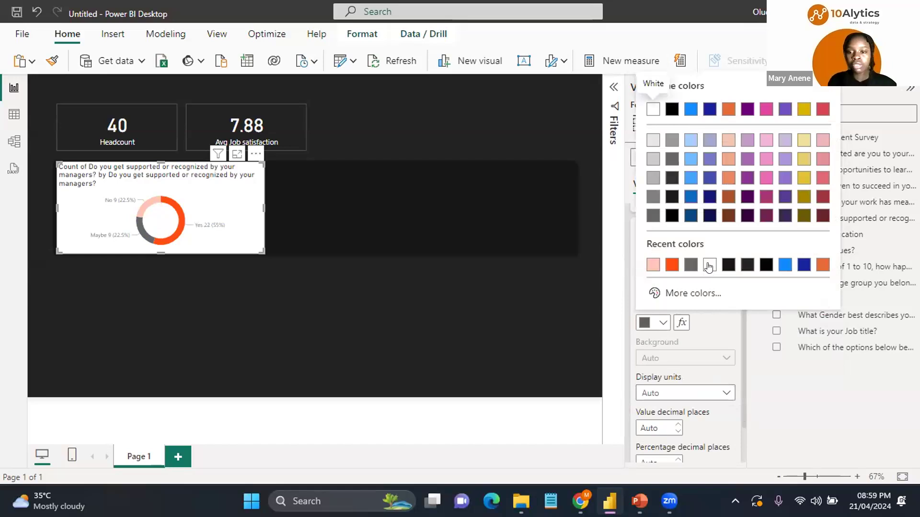
pyautogui.click(708, 264)
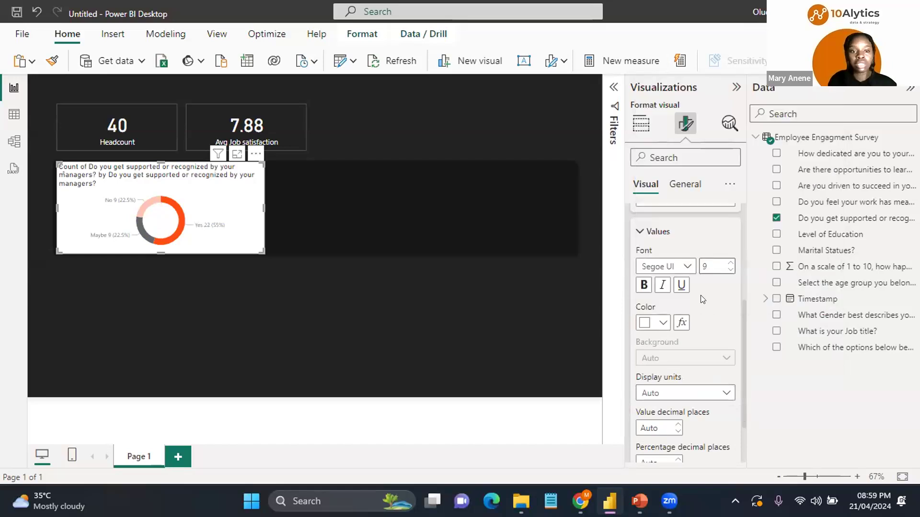
# Step: Turn off the donut chart's background
pyautogui.click(687, 184)
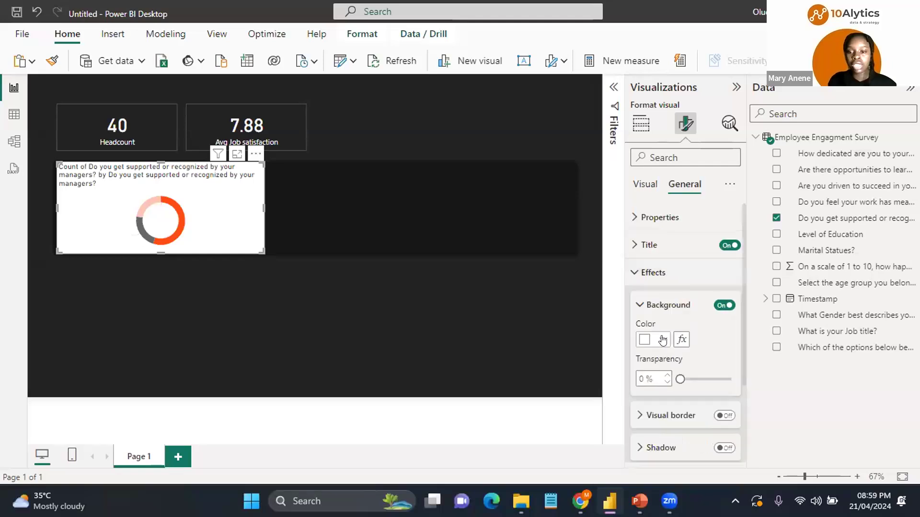
pyautogui.click(723, 305)
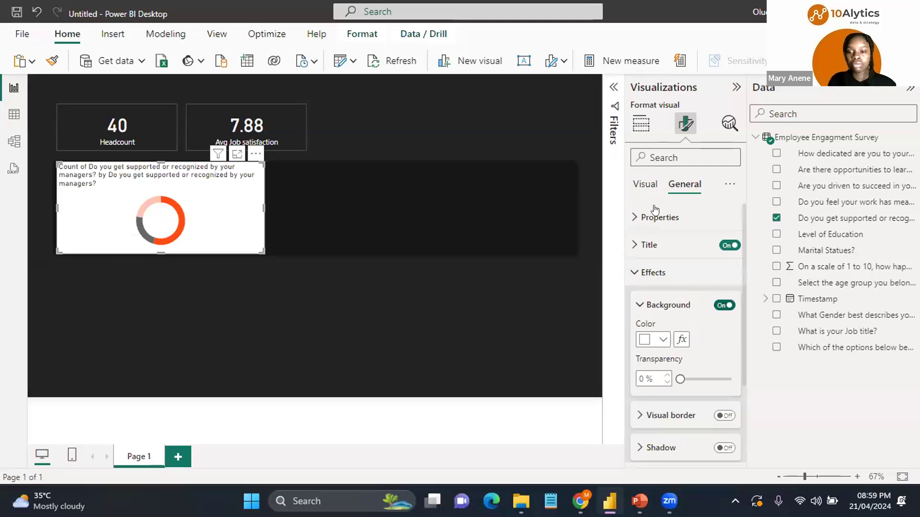
# Step: Set the donut chart's title text colour to white
pyautogui.click(642, 245)
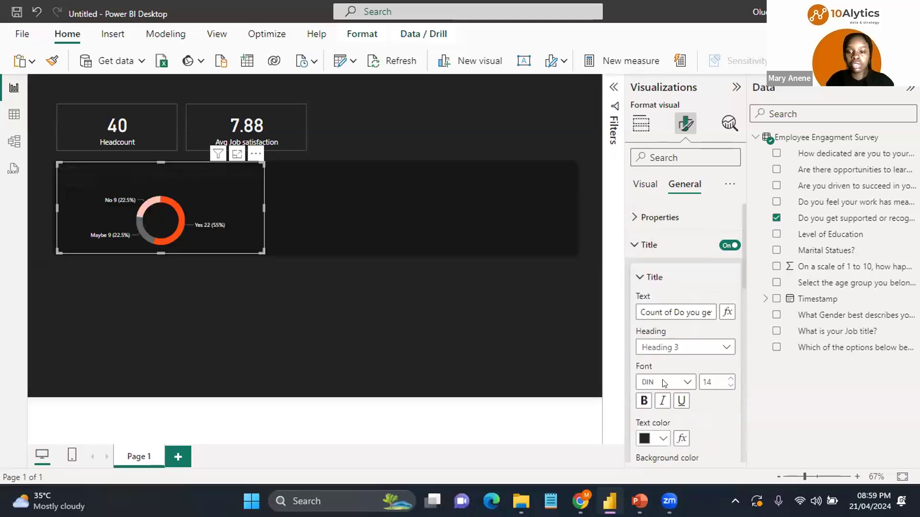
pyautogui.click(663, 438)
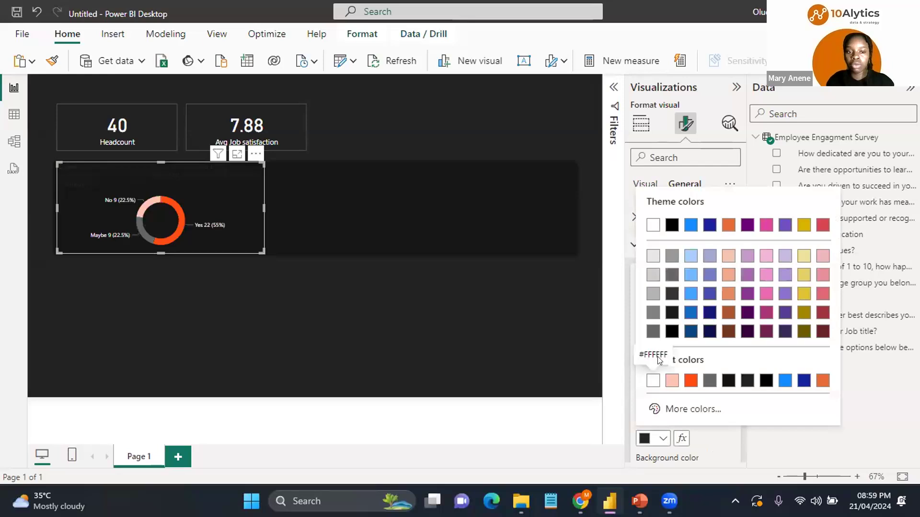
pyautogui.click(653, 381)
# Step: Replace the donut chart's title text with Managerial Support
pyautogui.click(667, 312)
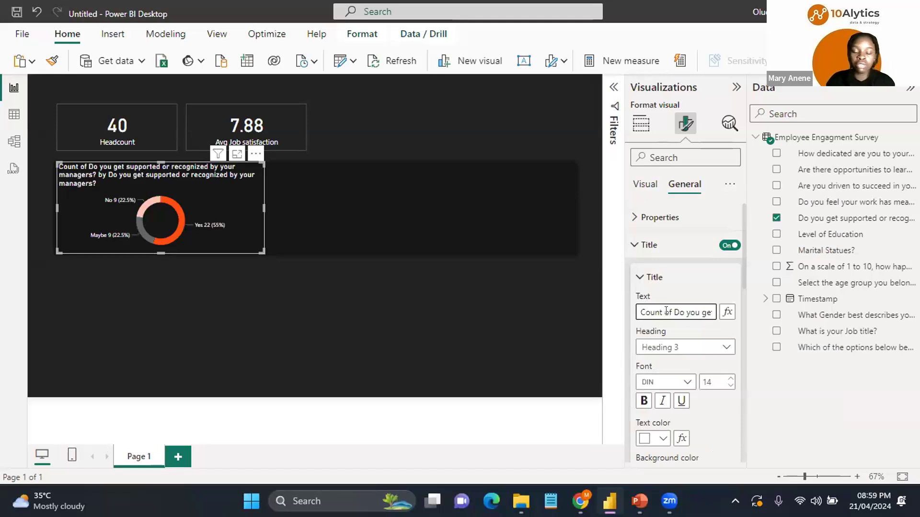
pyautogui.hotkey('ctrl', 'a')
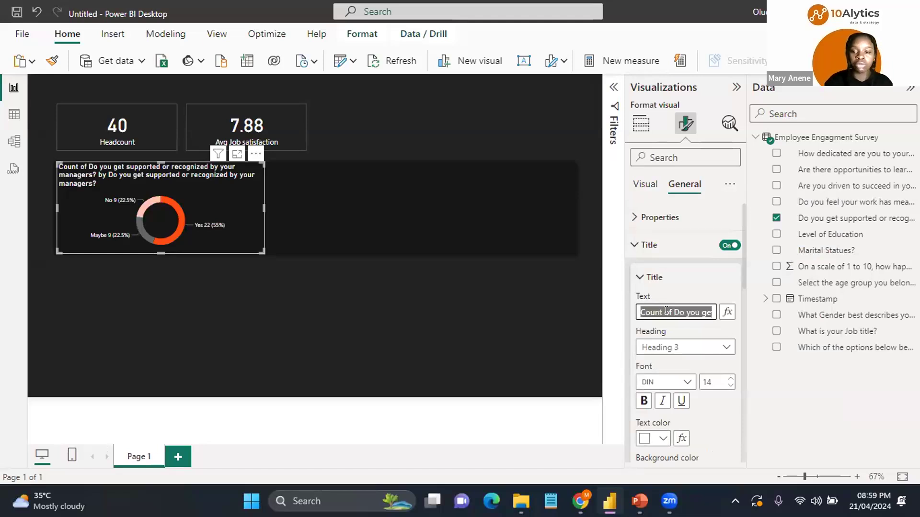
pyautogui.press('BackSpace')
pyautogui.write('M')
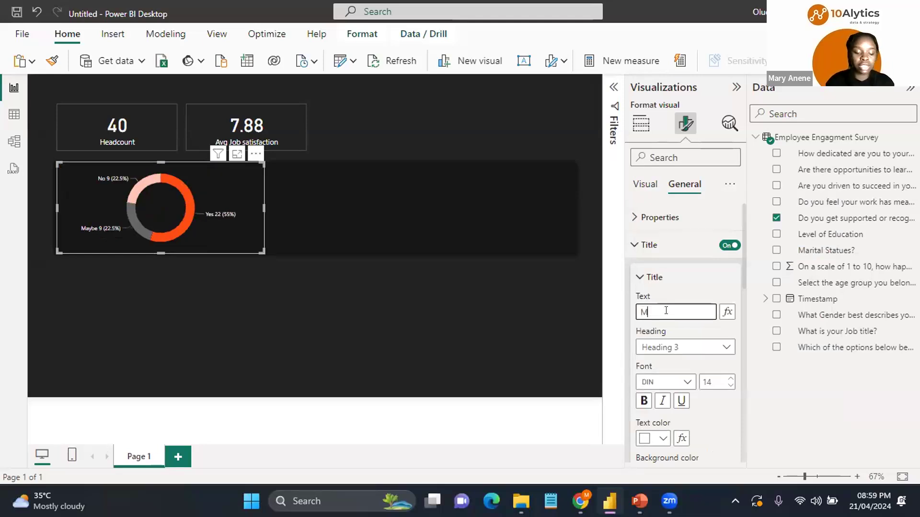
pyautogui.write('an')
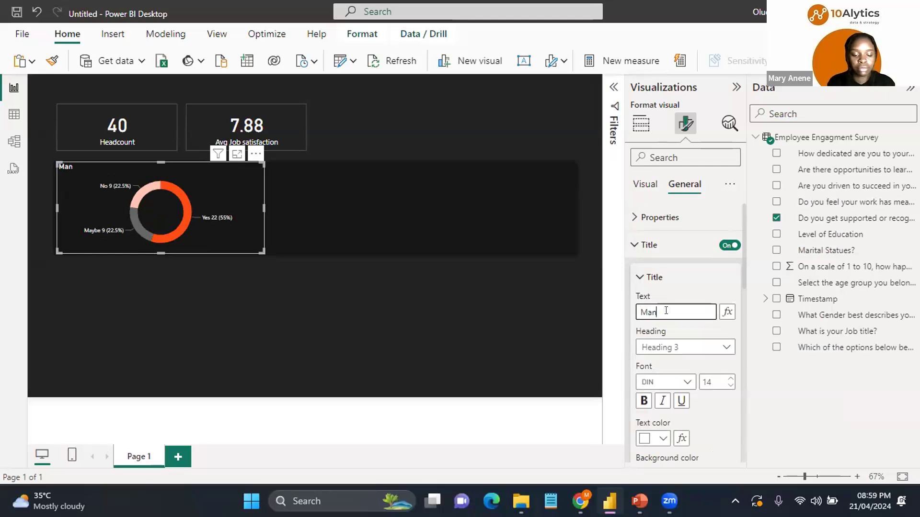
pyautogui.write('agerial s')
pyautogui.press('BackSpace')
pyautogui.write('Support')
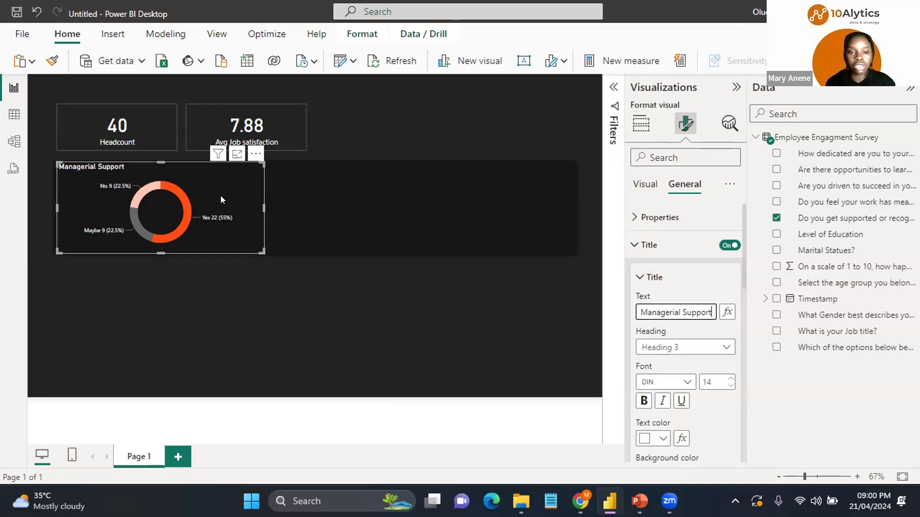
# Step: Make the detail label values bold and increase their font size to 11
pyautogui.click(646, 189)
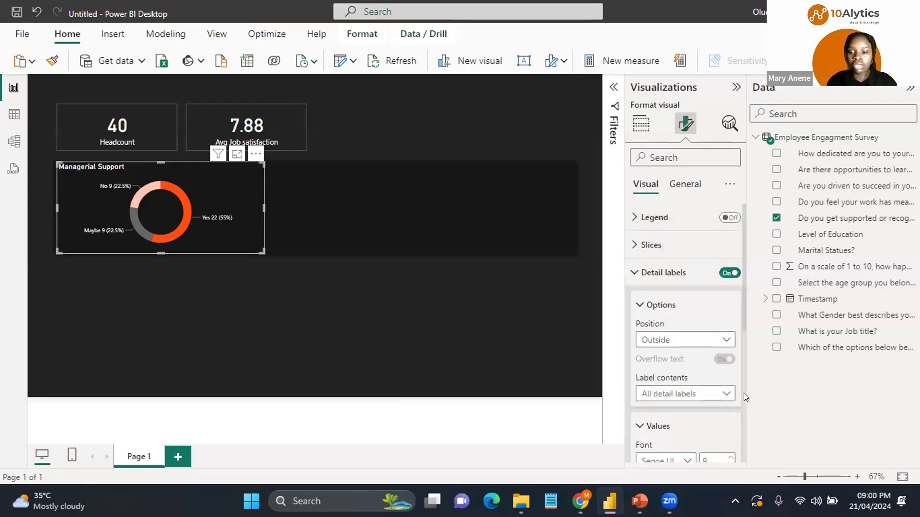
pyautogui.scroll(-4, 743, 400)
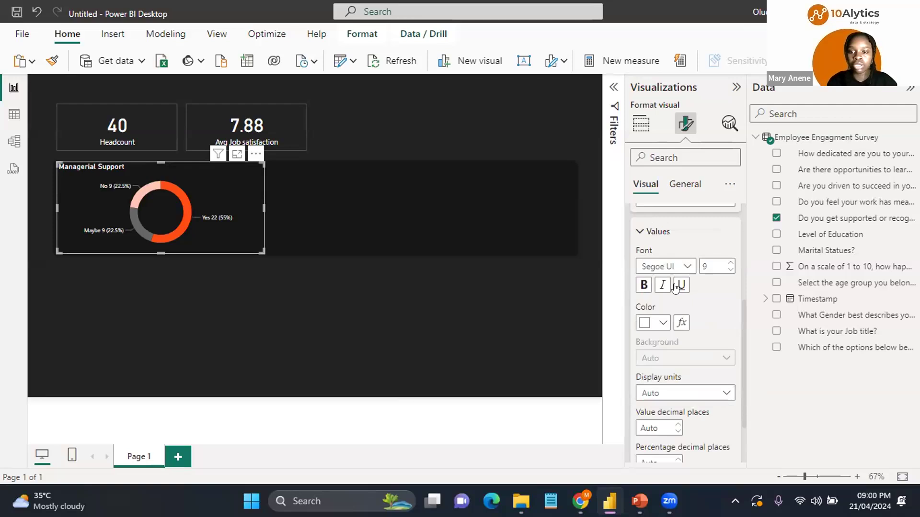
pyautogui.click(643, 286)
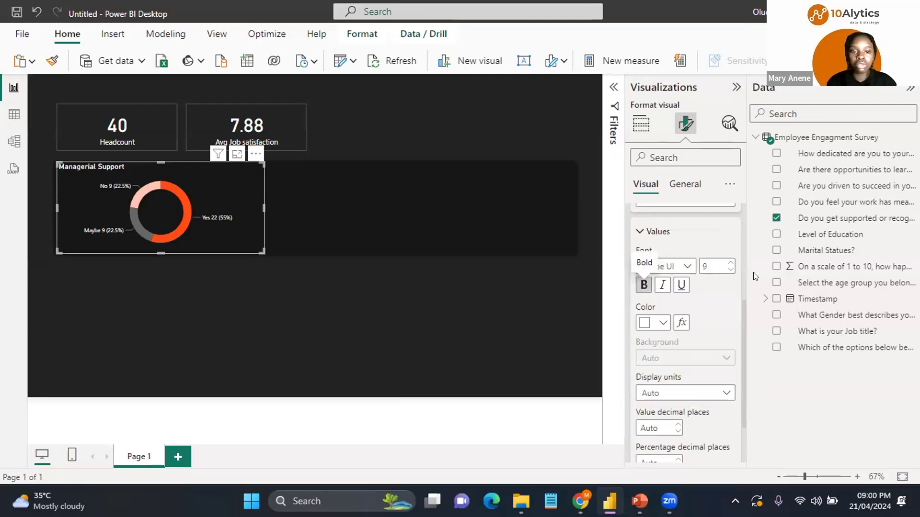
pyautogui.click(727, 263)
pyautogui.click(727, 262)
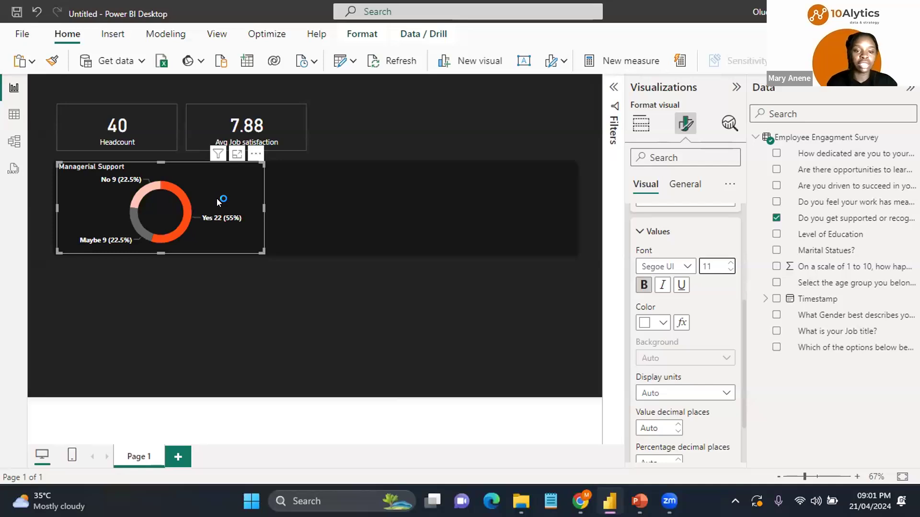
# Step: Paste a copy of the donut chart and position it beside the original
pyautogui.hotkey('ctrl', 'v')
pyautogui.press('Right')
pyautogui.press('Right')
pyautogui.press('Right')
pyautogui.press('Up')
pyautogui.press('Up')
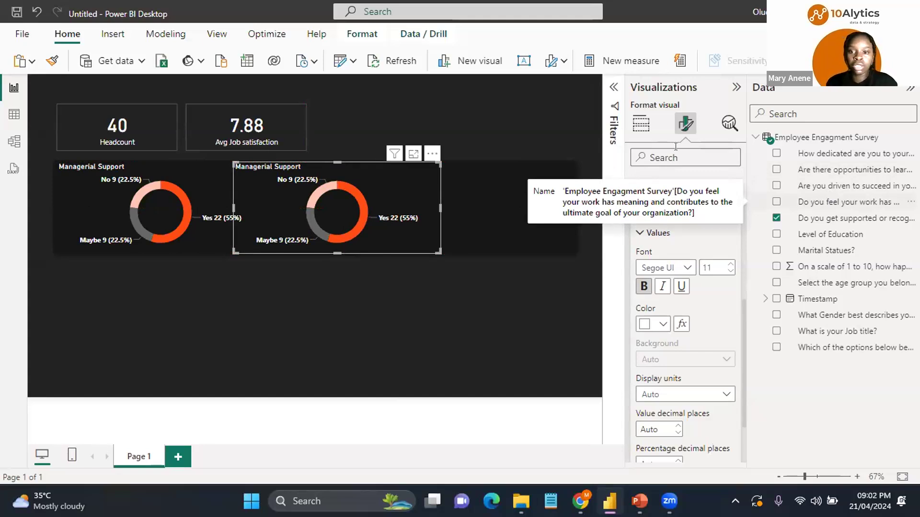
# Step: Remove the manager support question from the copied donut's legend
pyautogui.click(639, 124)
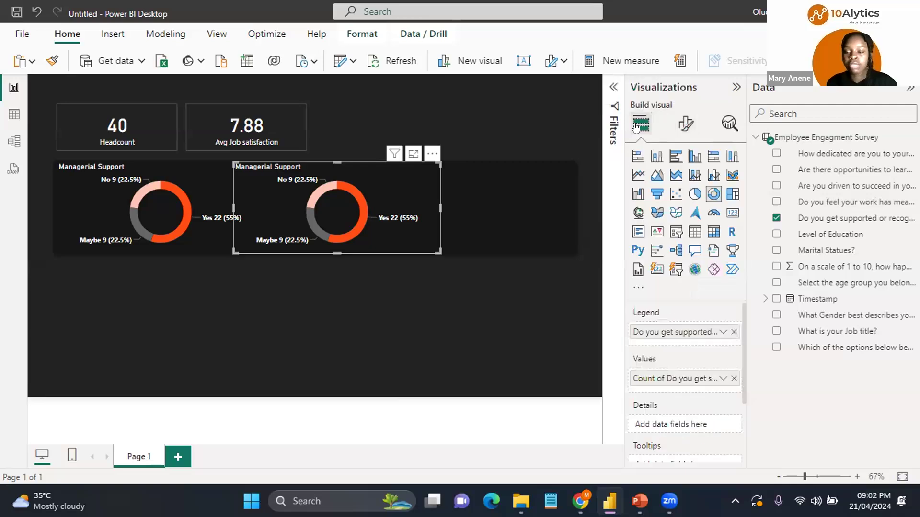
pyautogui.click(733, 331)
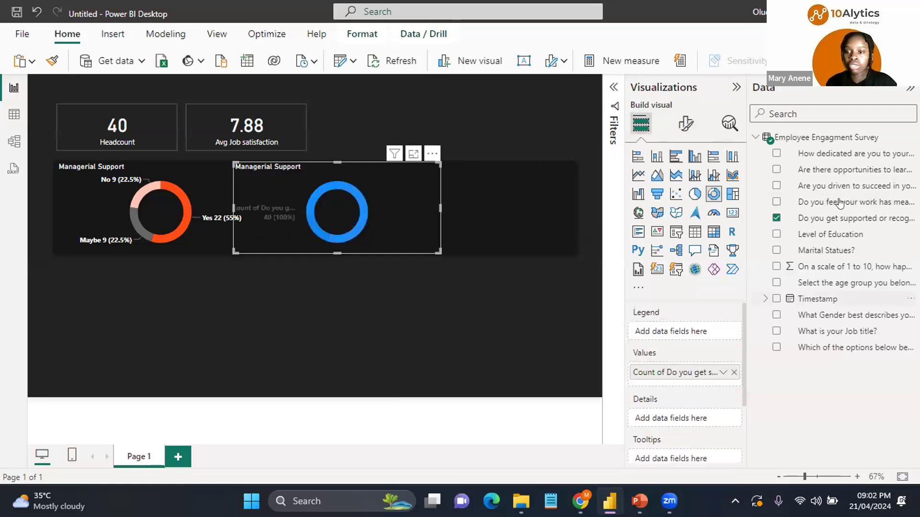
# Step: Set the copied donut's legend and values to the "Do you feel your work has meaning" question, replacing the manager support count
pyautogui.moveTo(839, 203); pyautogui.dragTo(686, 331)
pyautogui.moveTo(684, 332); pyautogui.dragTo(684, 332)
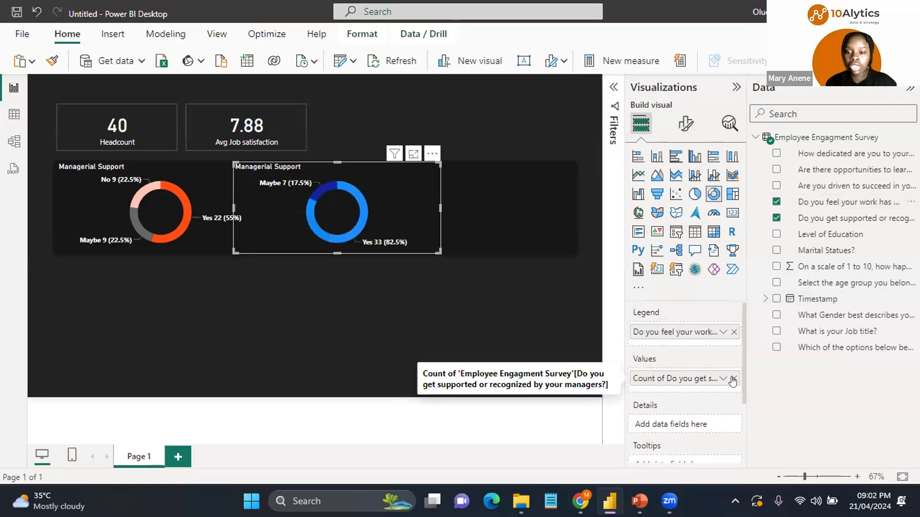
pyautogui.click(844, 212)
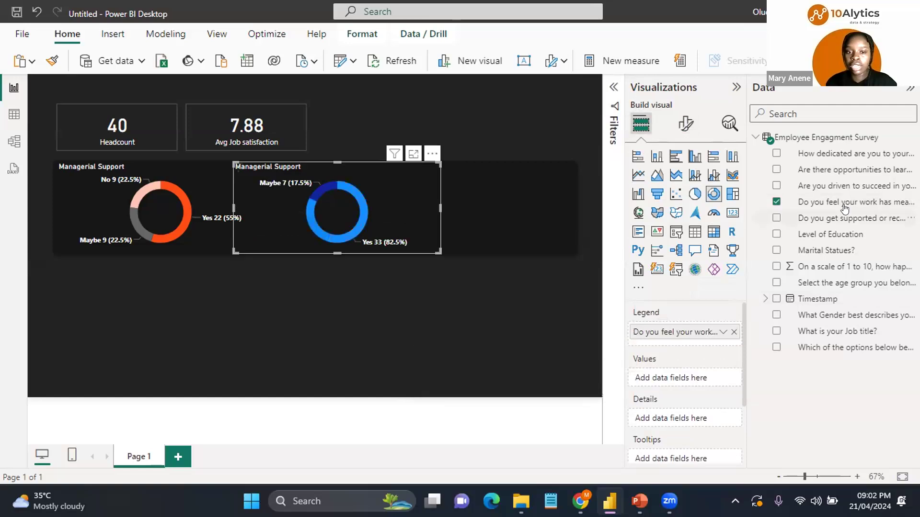
pyautogui.moveTo(844, 208); pyautogui.dragTo(689, 383)
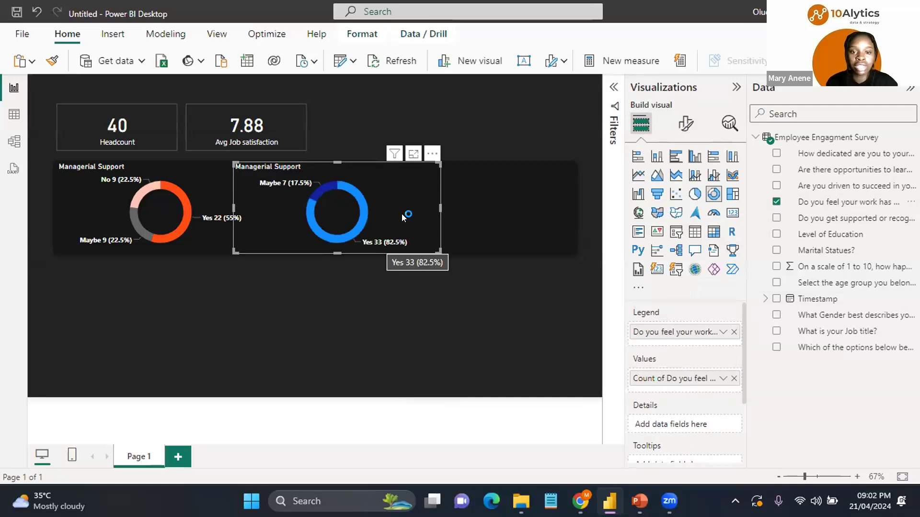
# Step: Nudge the copied donut slightly left and colour its Yes slice orange-red and its Maybe slice grey #666666
pyautogui.moveTo(392, 214); pyautogui.dragTo(379, 197)
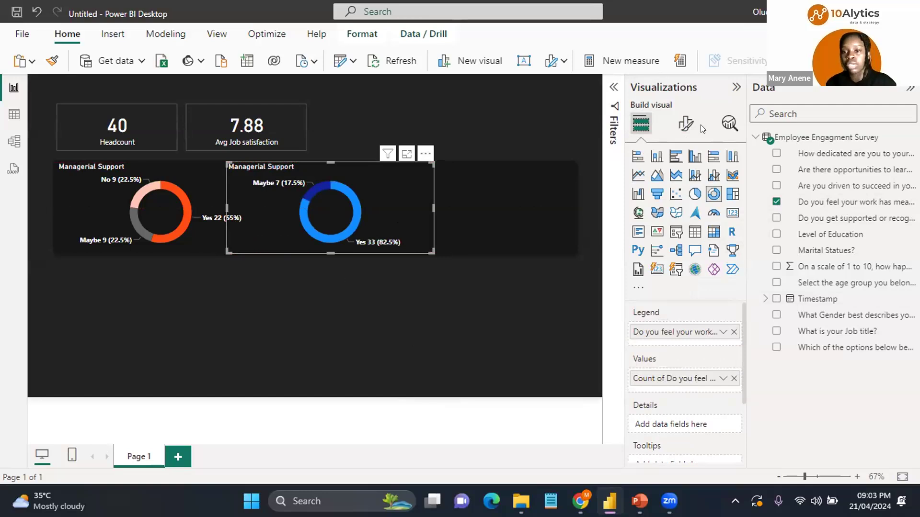
pyautogui.click(684, 126)
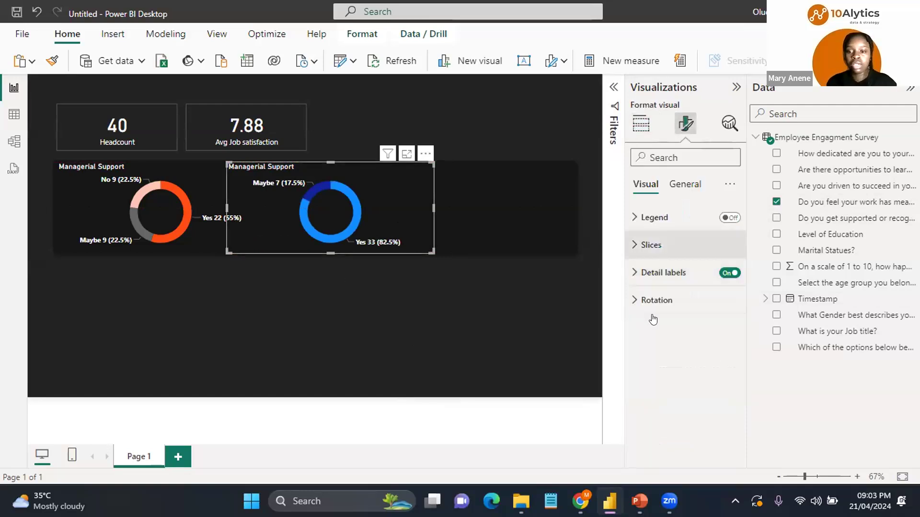
pyautogui.click(651, 245)
pyautogui.click(652, 312)
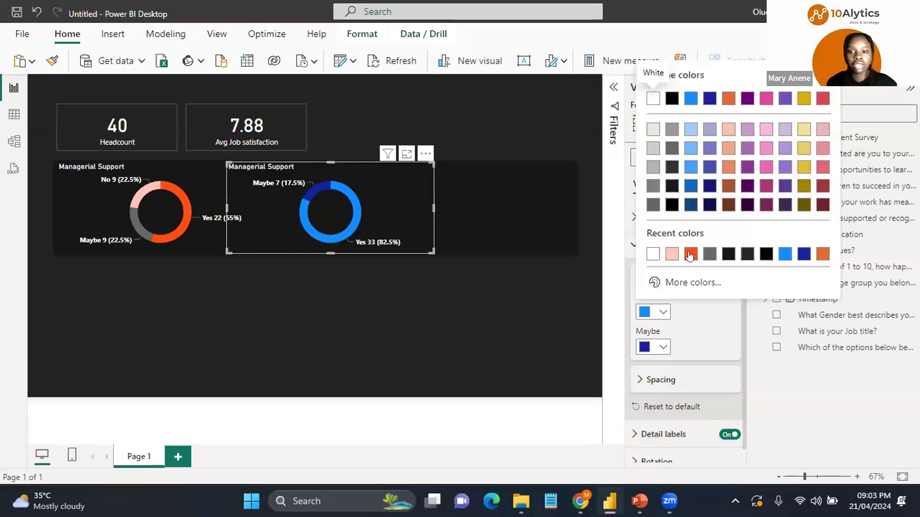
pyautogui.click(689, 254)
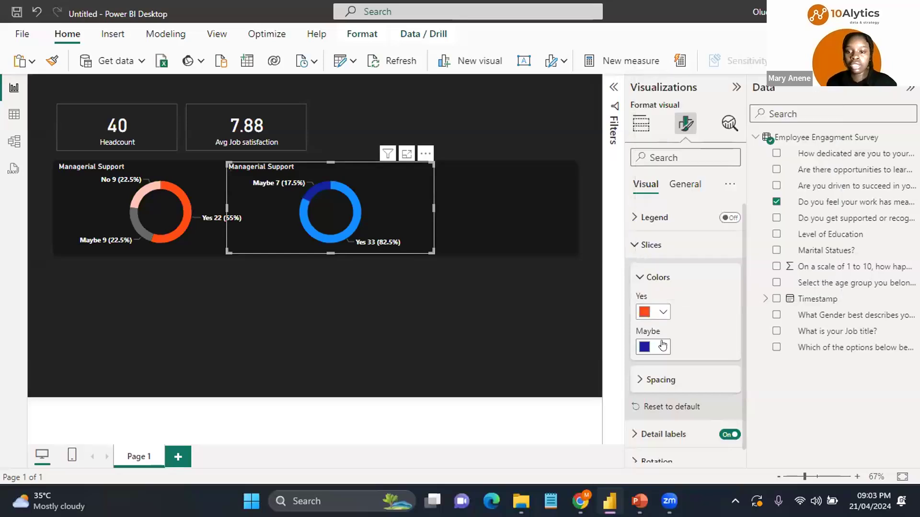
pyautogui.click(663, 345)
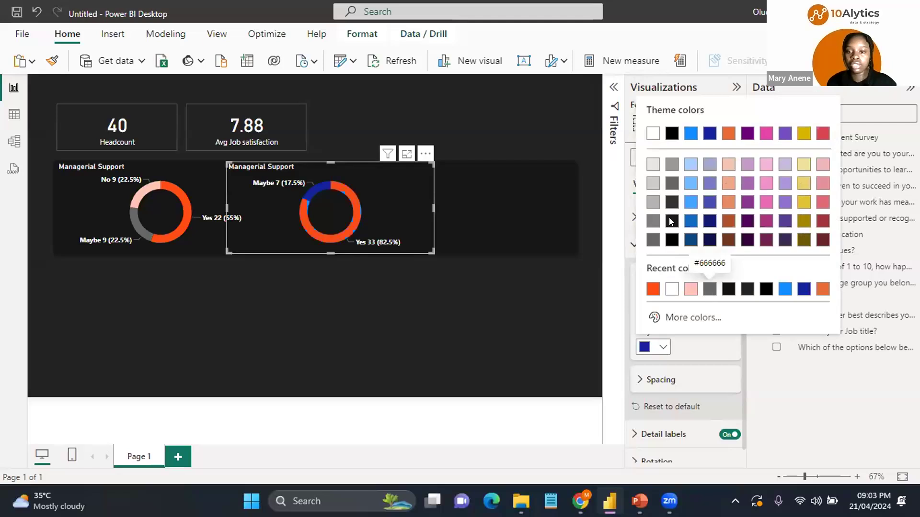
pyautogui.click(709, 294)
pyautogui.click(678, 189)
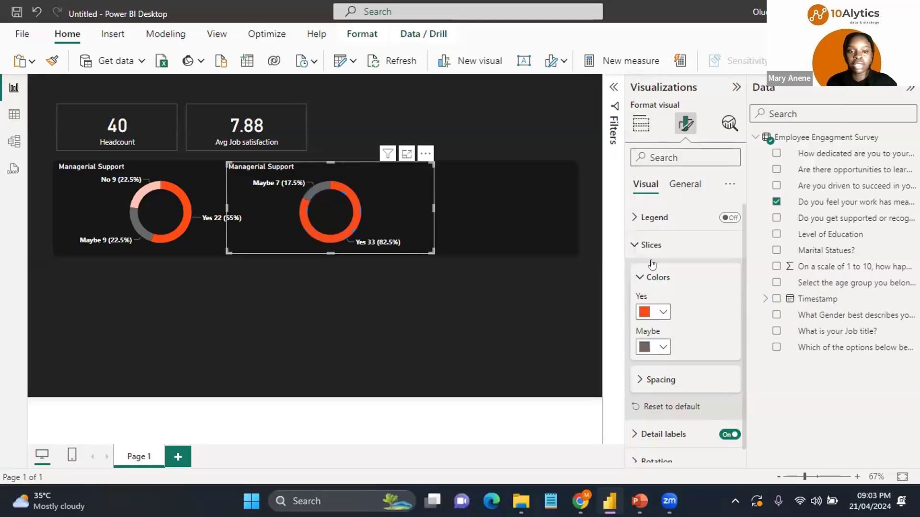
# Step: Rename the copied donut's title to Sense of Purpose
pyautogui.click(643, 246)
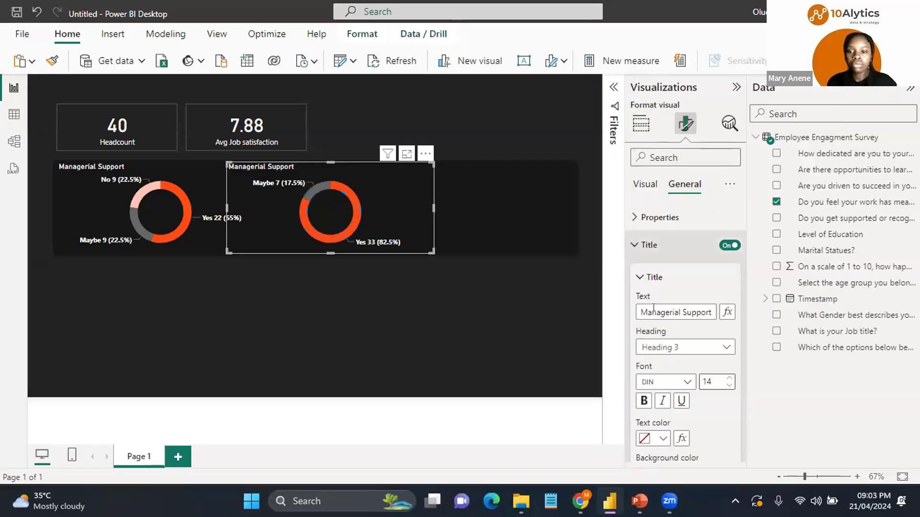
pyautogui.click(654, 308)
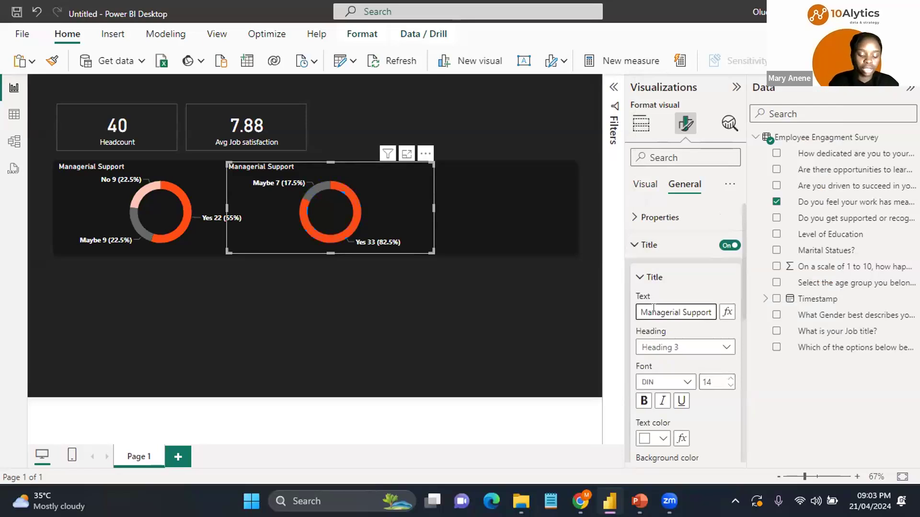
pyautogui.hotkey('ctrl', 'a')
pyautogui.write('Sense of Purpose')
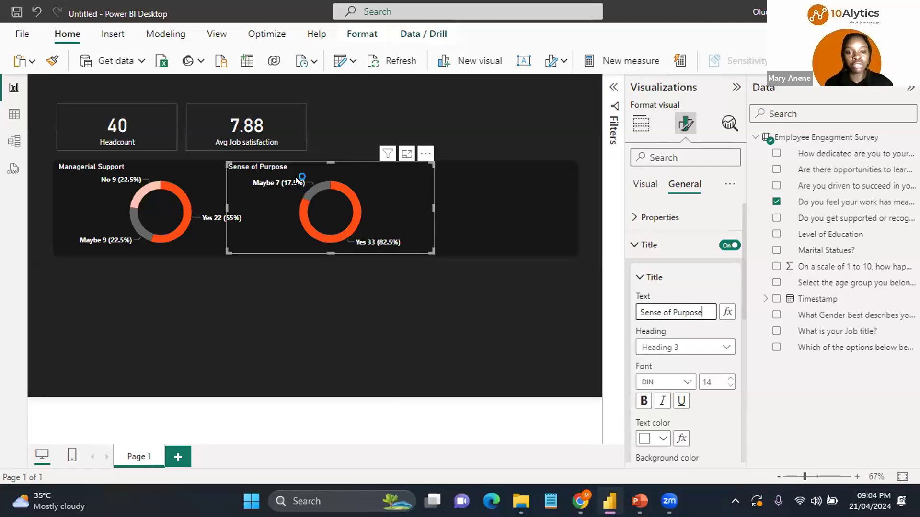
# Step: Paste another copy of the donut chart and place it to the right of the Sense of Purpose donut
pyautogui.moveTo(298, 180)
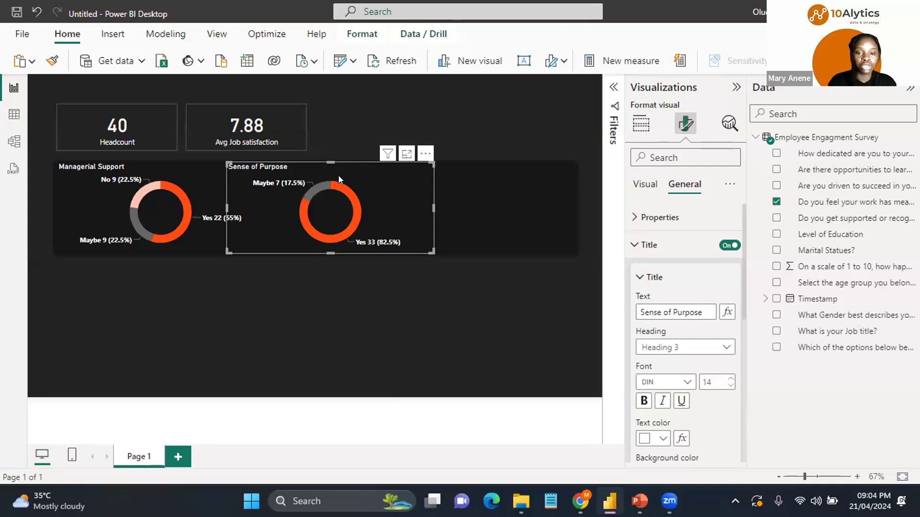
pyautogui.hotkey('ctrl', 'v')
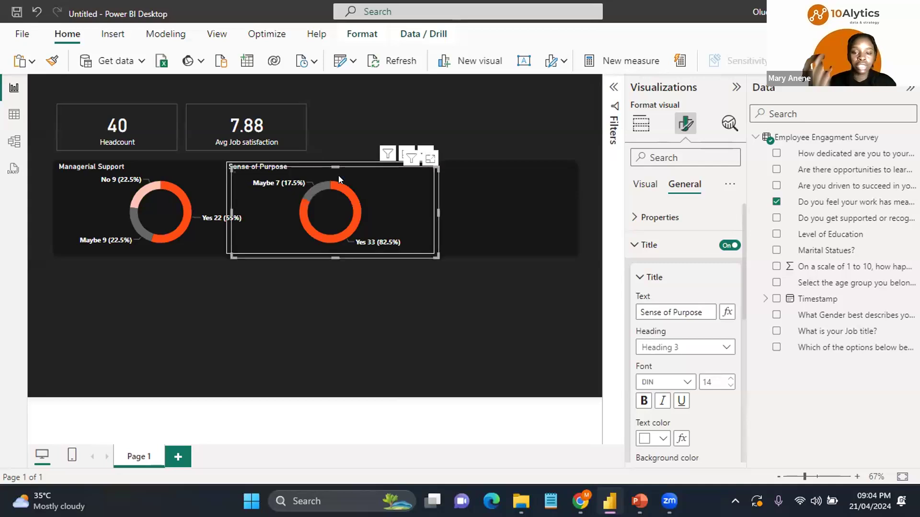
pyautogui.moveTo(338, 175); pyautogui.dragTo(480, 169)
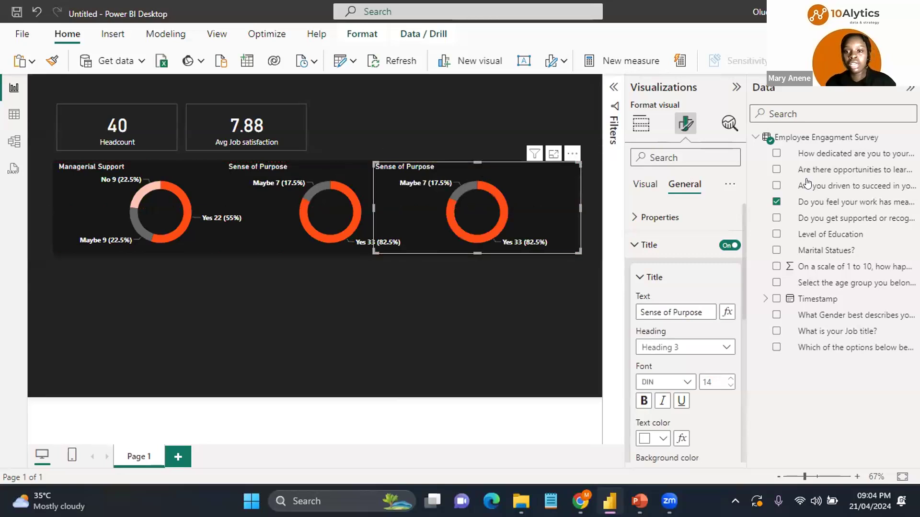
# Step: Replace the third donut's legend and values with the "Are there opportunities to learn and advance in your careers" question
pyautogui.click(855, 201)
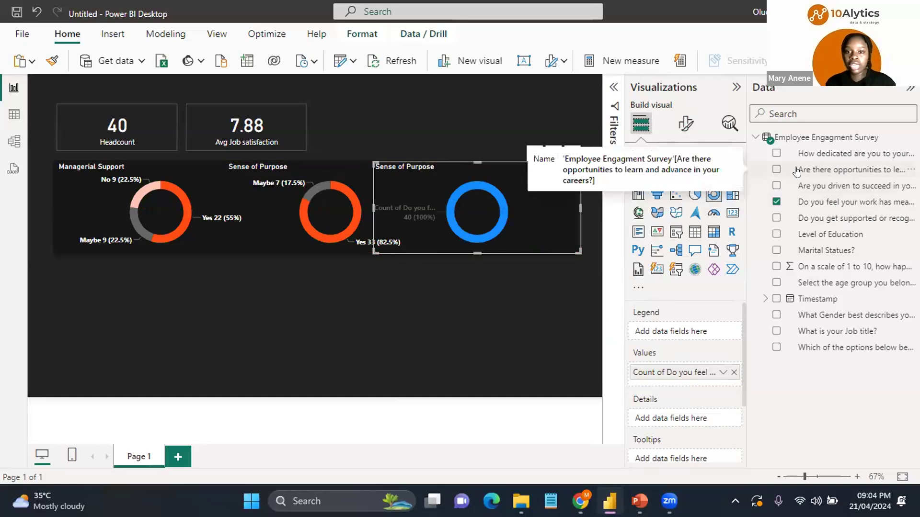
pyautogui.moveTo(819, 172); pyautogui.dragTo(673, 332)
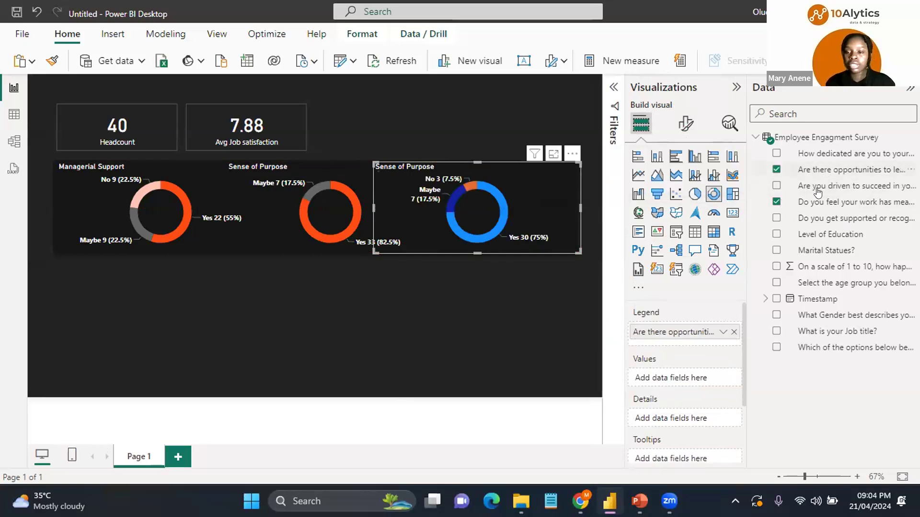
pyautogui.moveTo(818, 187); pyautogui.dragTo(686, 377)
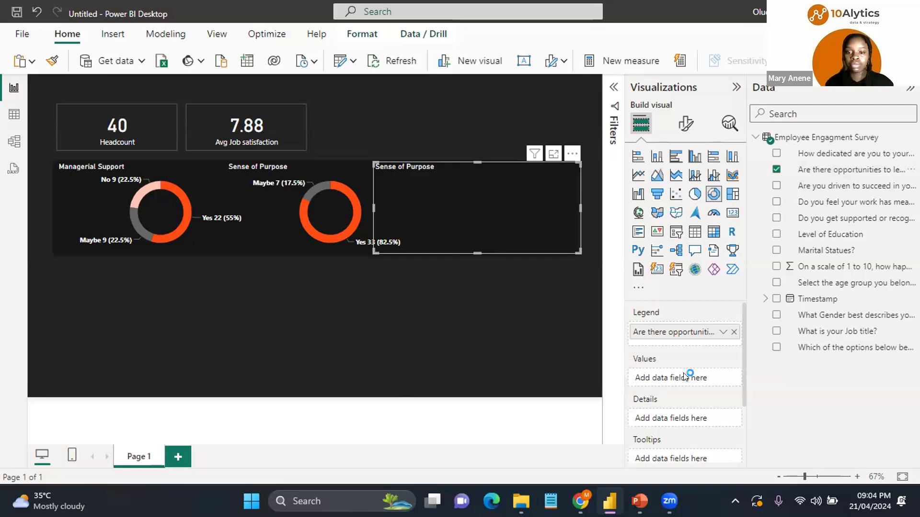
# Step: Colour the third donut's slices: Yes orange-red, No light pink, and Maybe grey
pyautogui.click(685, 126)
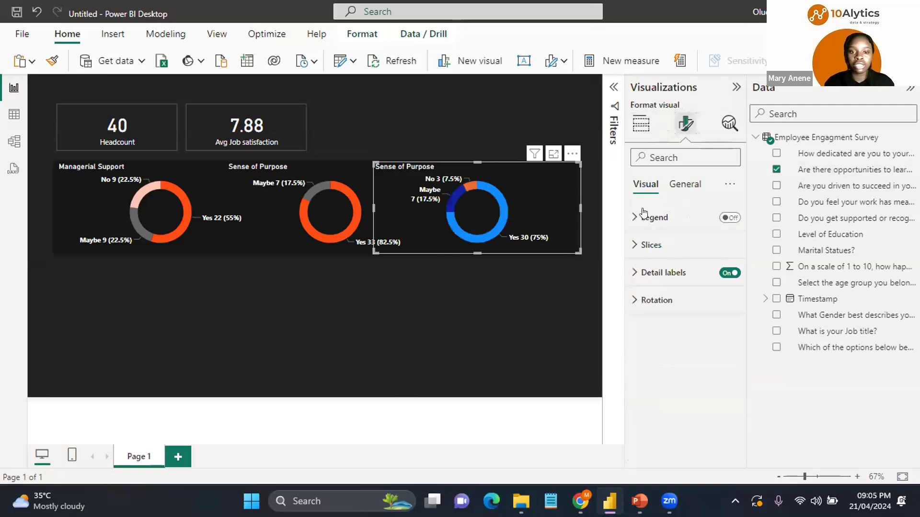
pyautogui.click(632, 243)
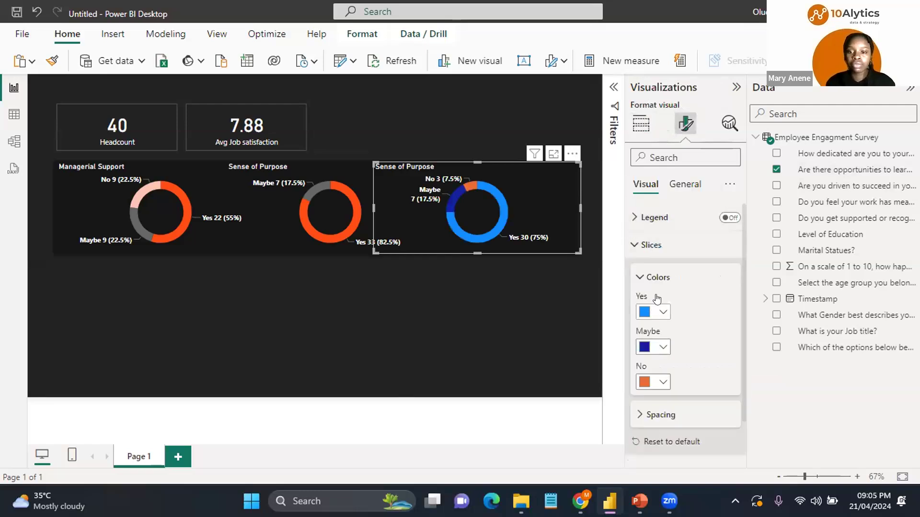
pyautogui.click(657, 312)
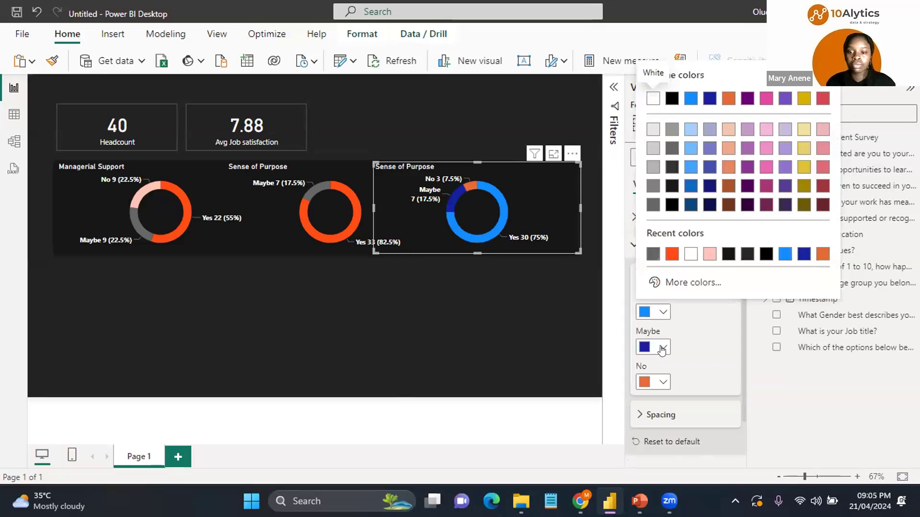
pyautogui.click(672, 254)
pyautogui.click(649, 382)
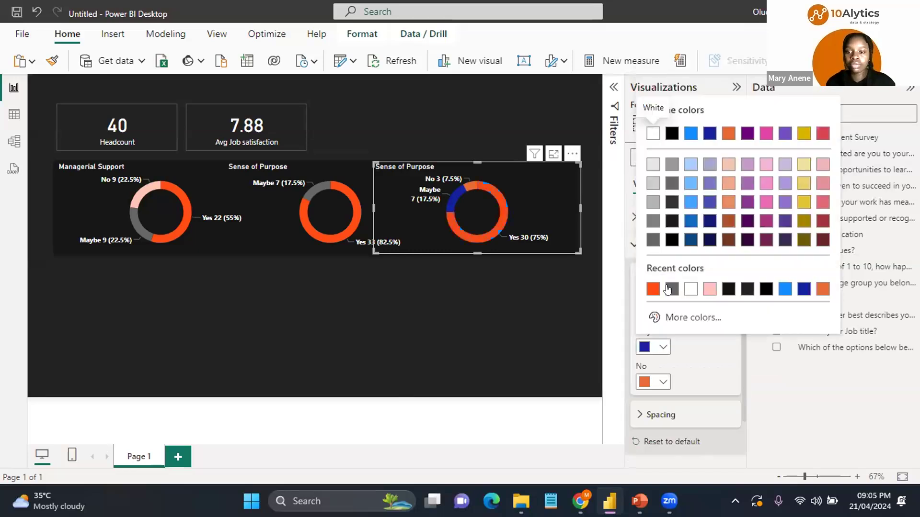
pyautogui.click(648, 382)
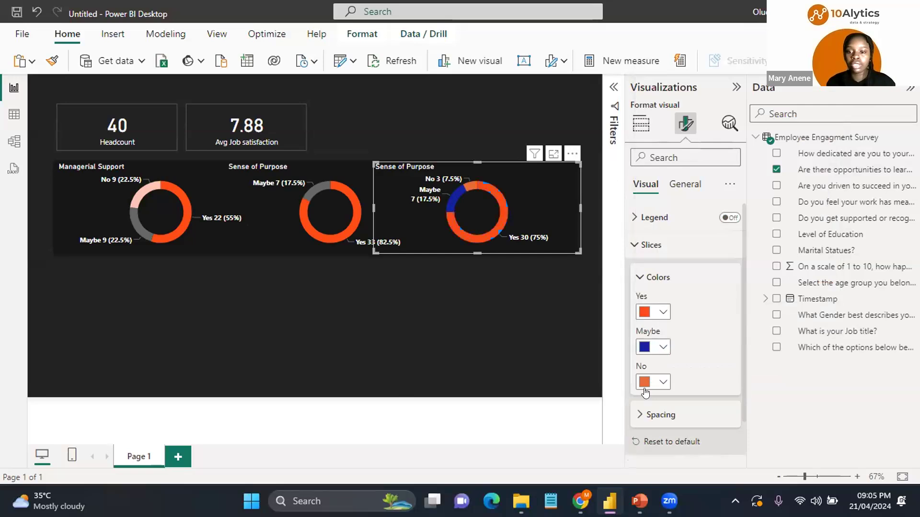
pyautogui.press('Return')
pyautogui.click(726, 324)
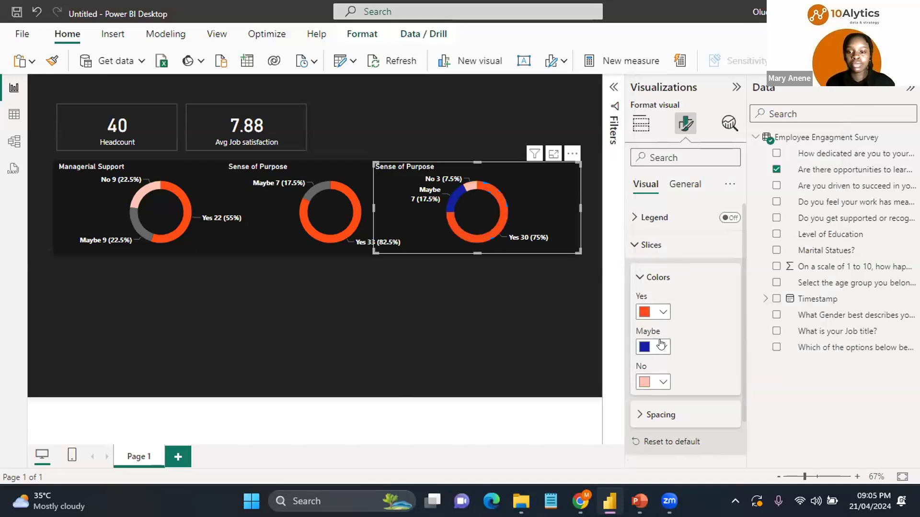
pyautogui.click(663, 346)
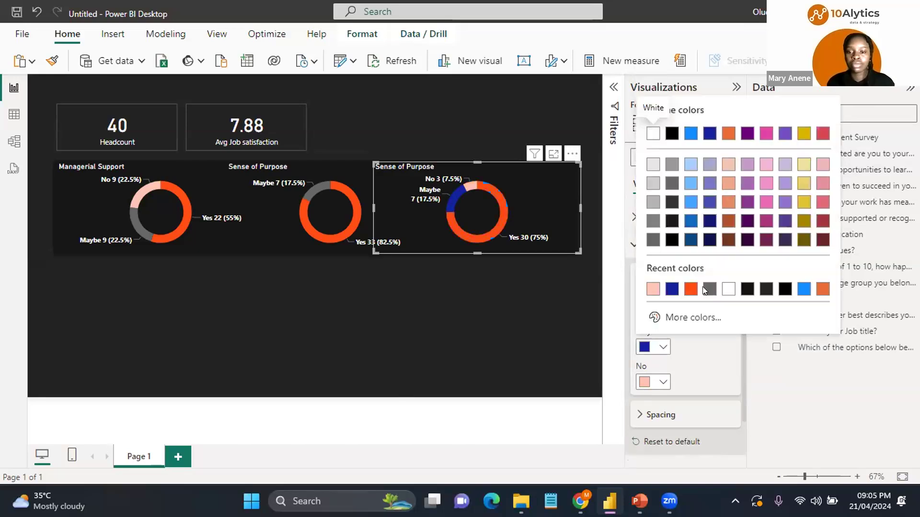
pyautogui.click(704, 293)
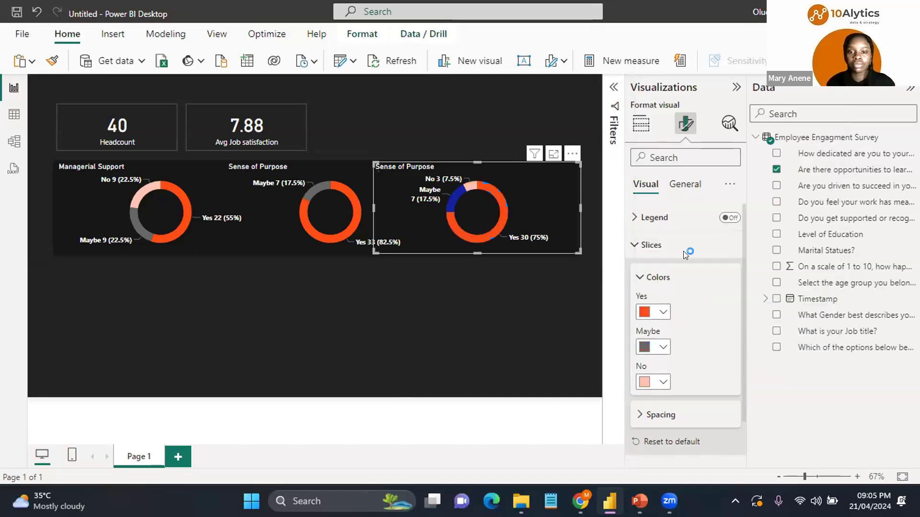
# Step: Rename the third donut's title to Growth and Development
pyautogui.click(686, 188)
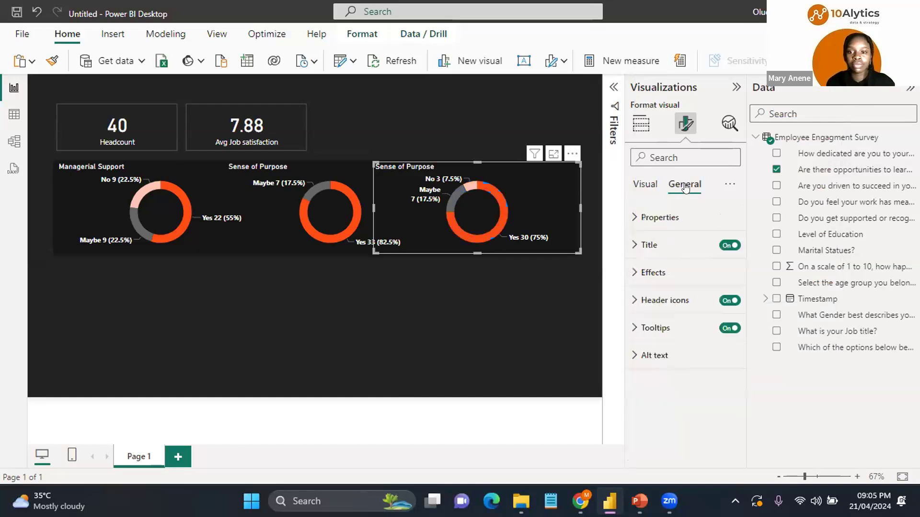
pyautogui.click(635, 246)
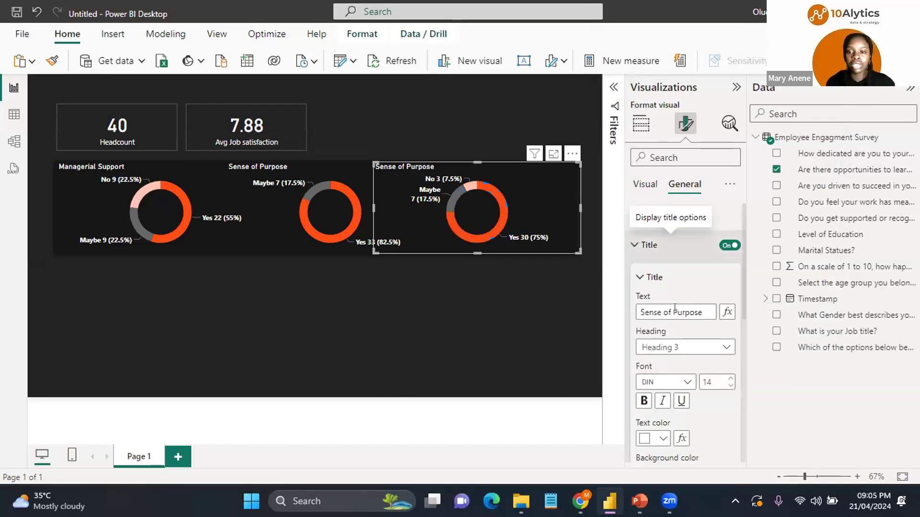
pyautogui.click(675, 309)
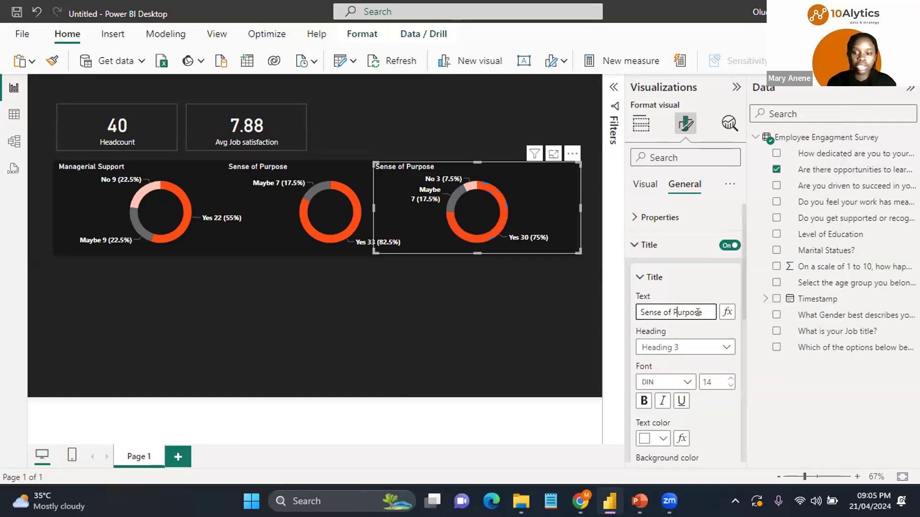
pyautogui.hotkey('ctrl', 'a')
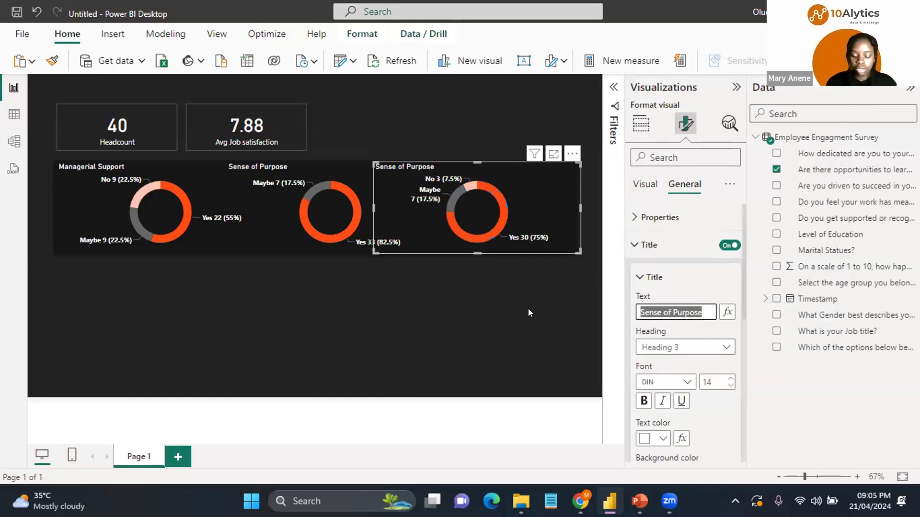
pyautogui.write('Gro')
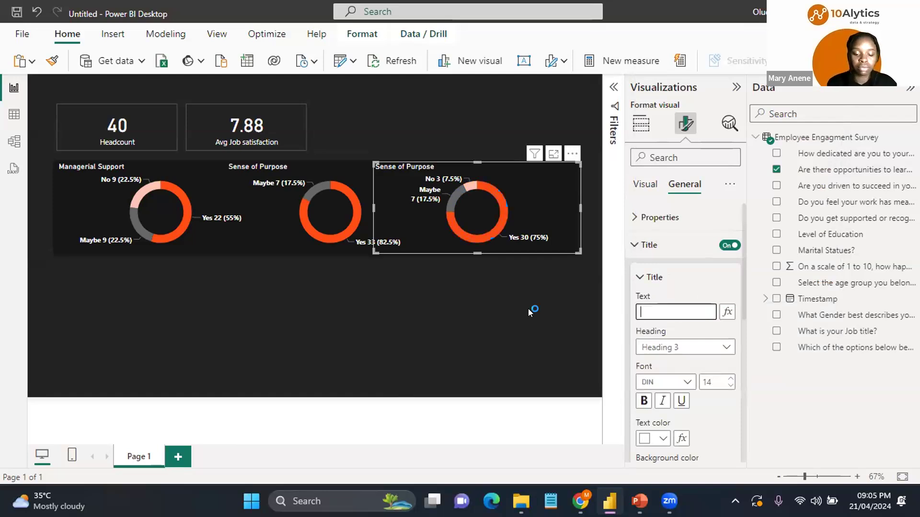
pyautogui.write('wth and Development')
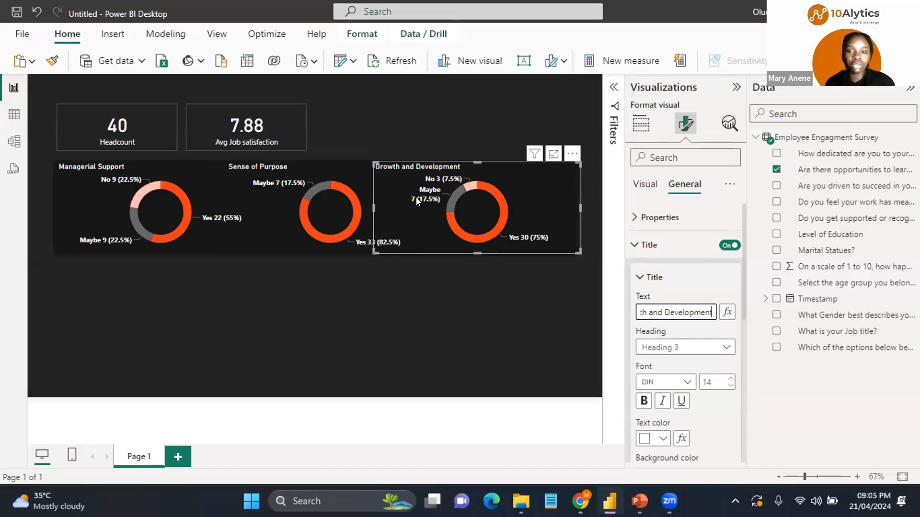
# Step: Insert a 100% stacked column chart below the donuts and narrow its width to about half
pyautogui.click(528, 125)
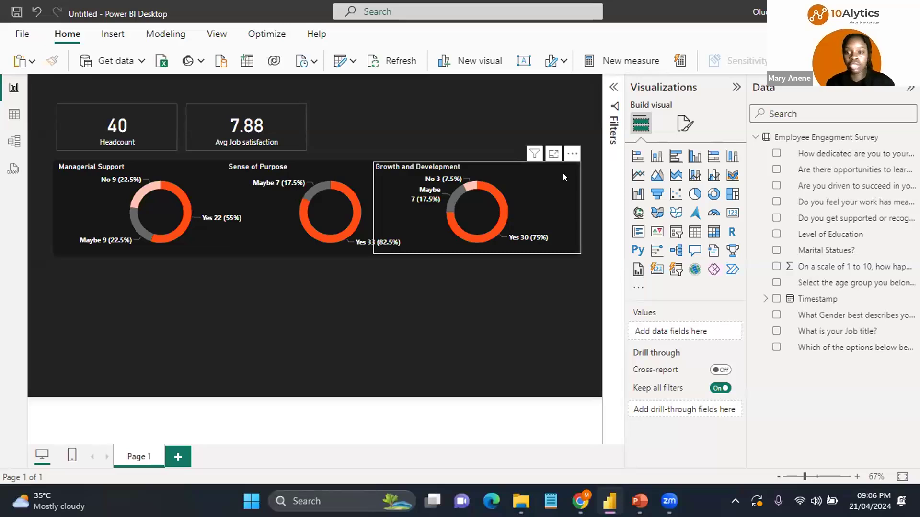
pyautogui.click(733, 158)
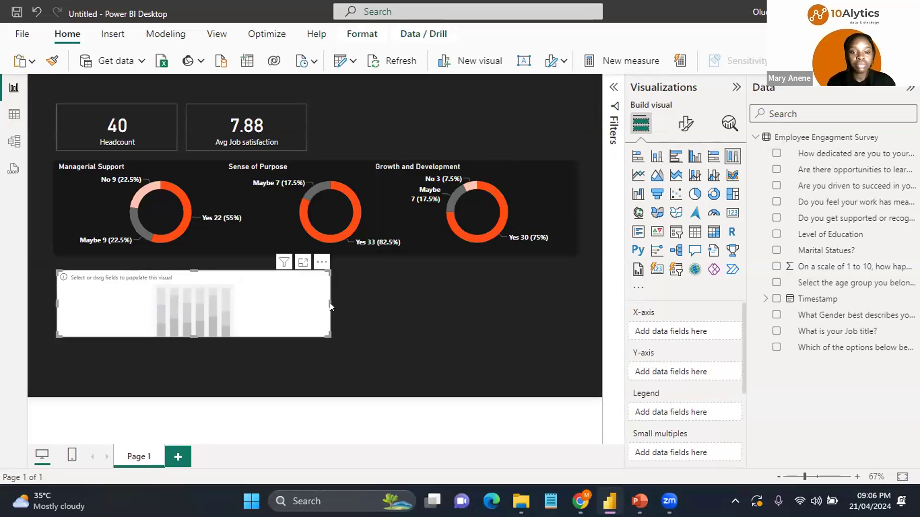
pyautogui.moveTo(323, 298); pyautogui.dragTo(196, 298)
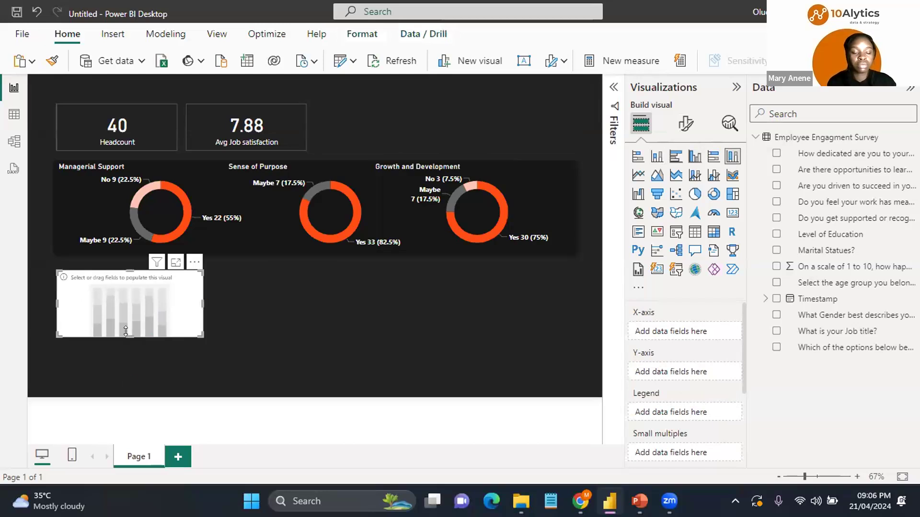
# Step: Enlarge the stacked column chart and plot 'Are you driven to succeed in you Job roles?' on the X-axis and its count on the Y-axis, with gender as legend
pyautogui.moveTo(125, 331); pyautogui.dragTo(125, 384)
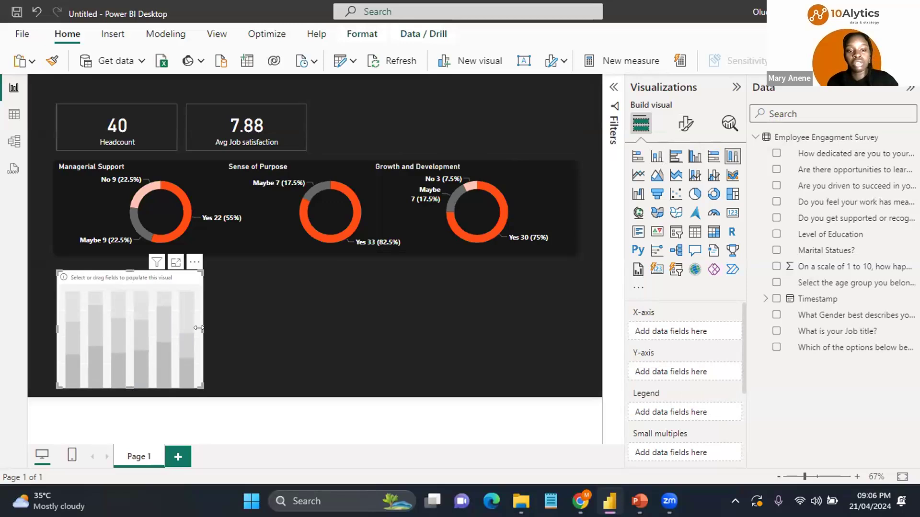
pyautogui.moveTo(199, 328); pyautogui.dragTo(225, 329)
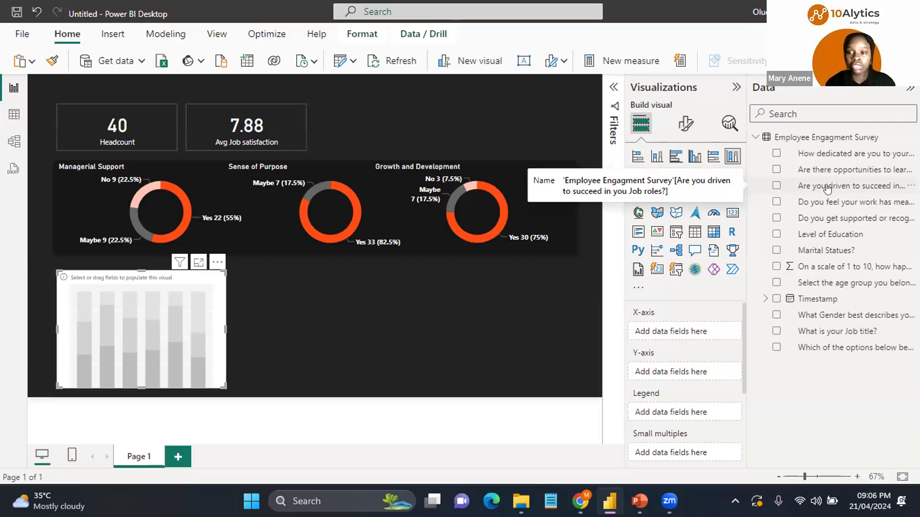
pyautogui.moveTo(844, 190); pyautogui.dragTo(694, 330)
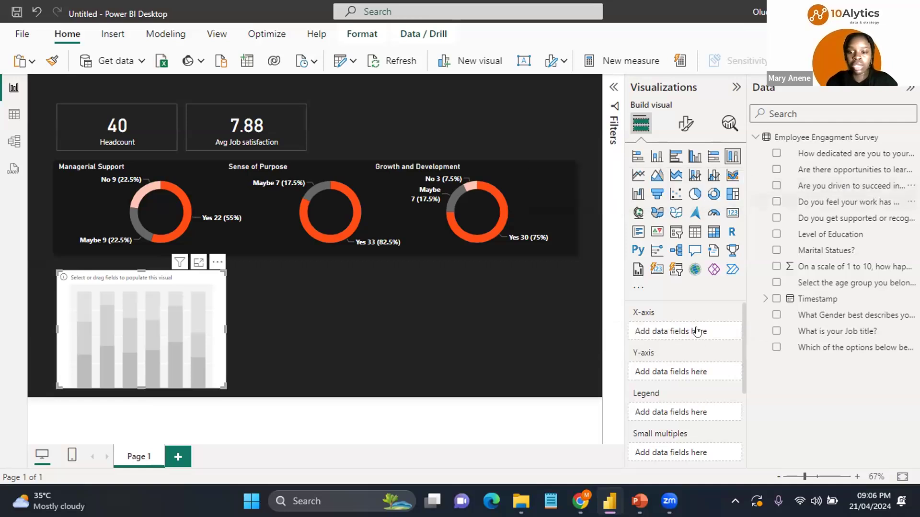
pyautogui.moveTo(868, 191); pyautogui.dragTo(706, 380)
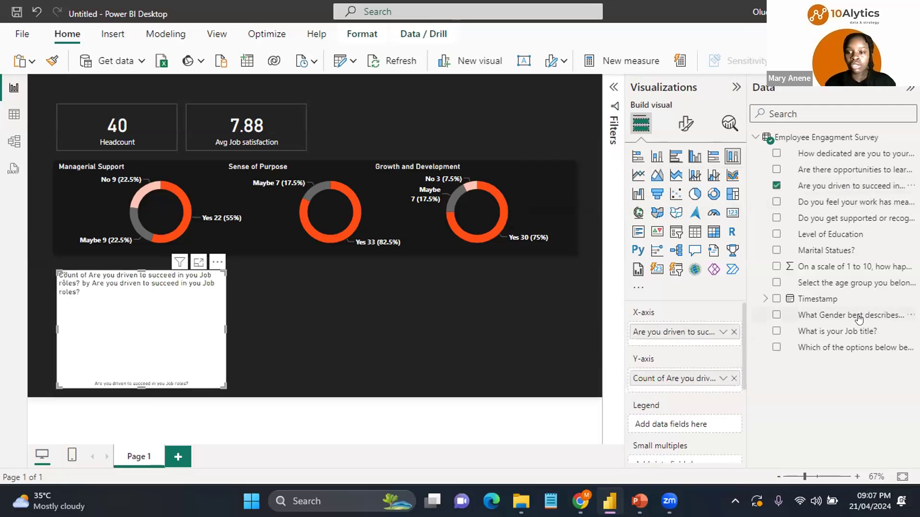
pyautogui.moveTo(858, 318); pyautogui.dragTo(699, 426)
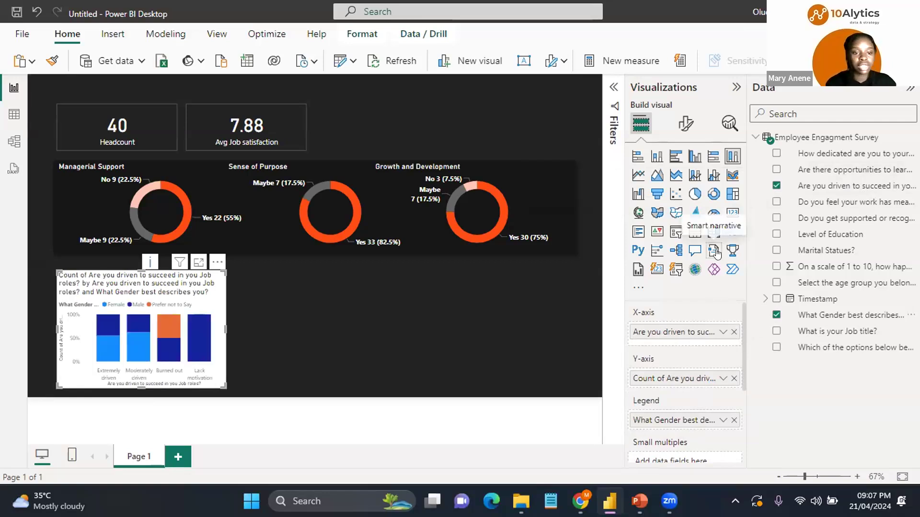
# Step: Set the chart's X-axis values colour to white and turn off the X-axis title
pyautogui.click(685, 125)
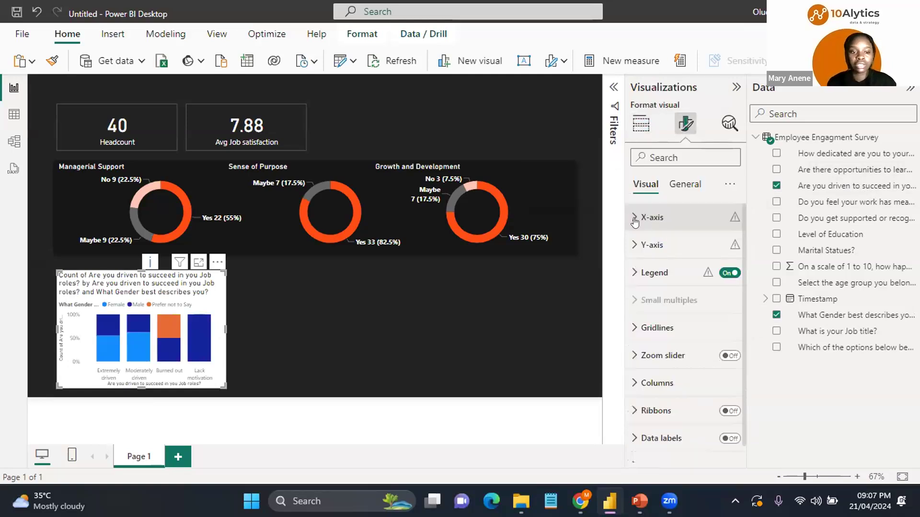
pyautogui.click(635, 219)
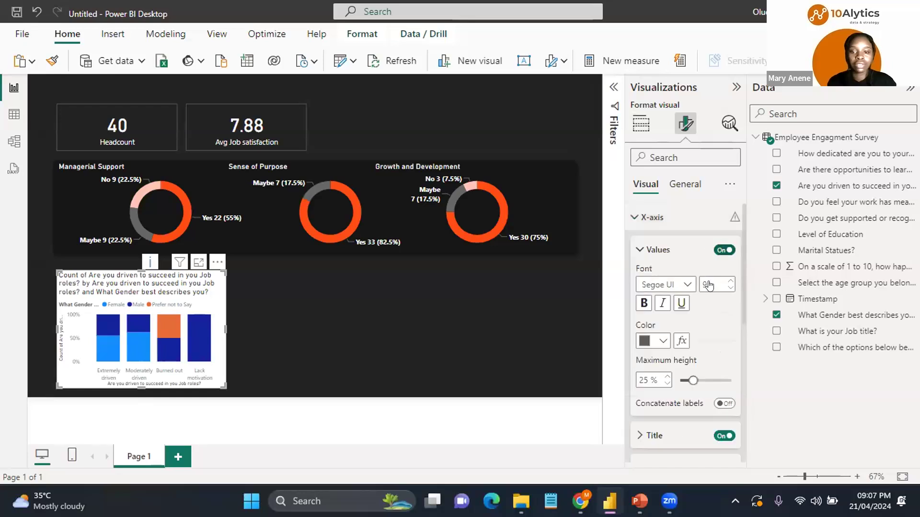
pyautogui.click(664, 341)
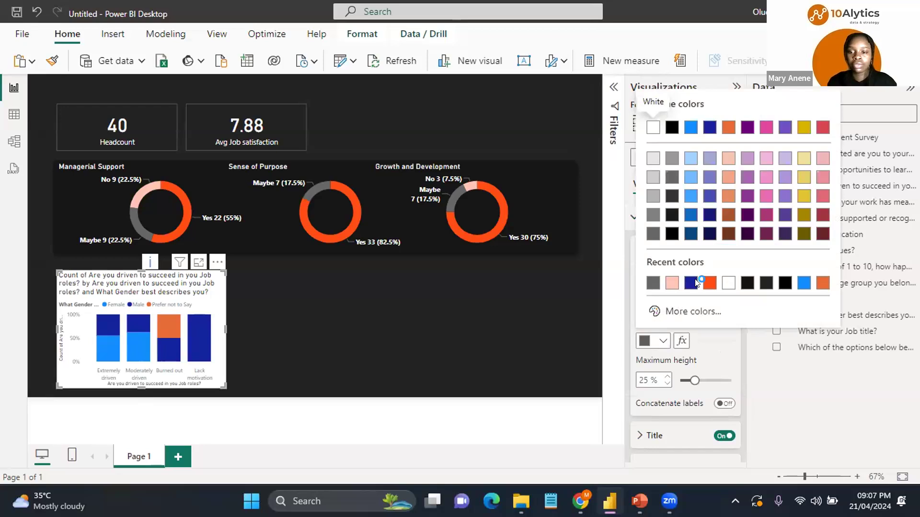
pyautogui.click(644, 303)
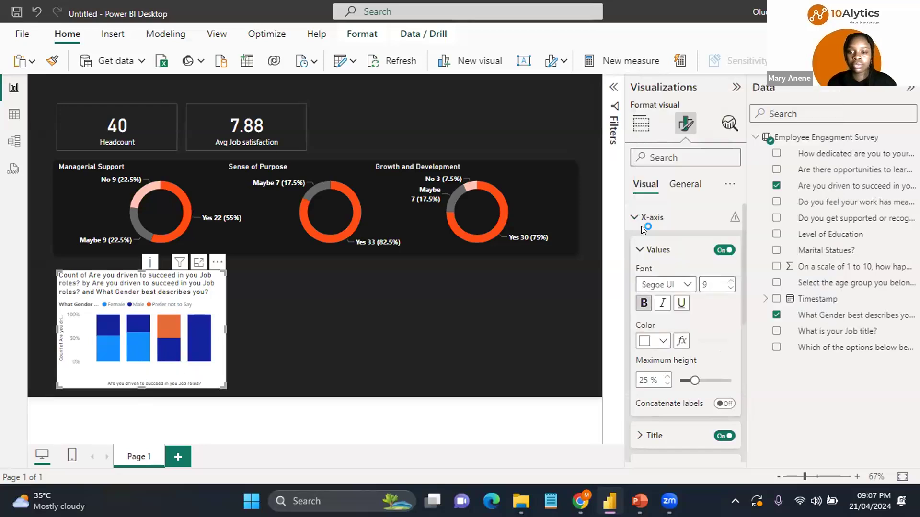
pyautogui.click(717, 430)
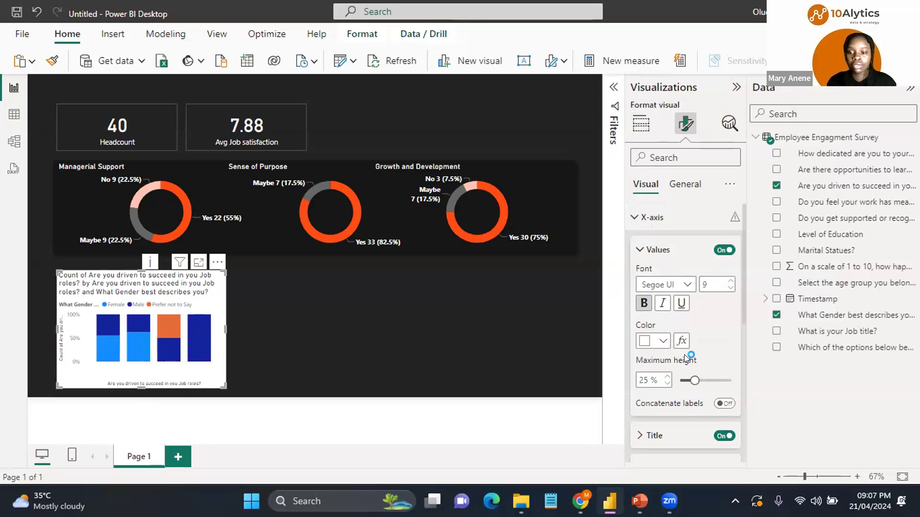
pyautogui.click(652, 218)
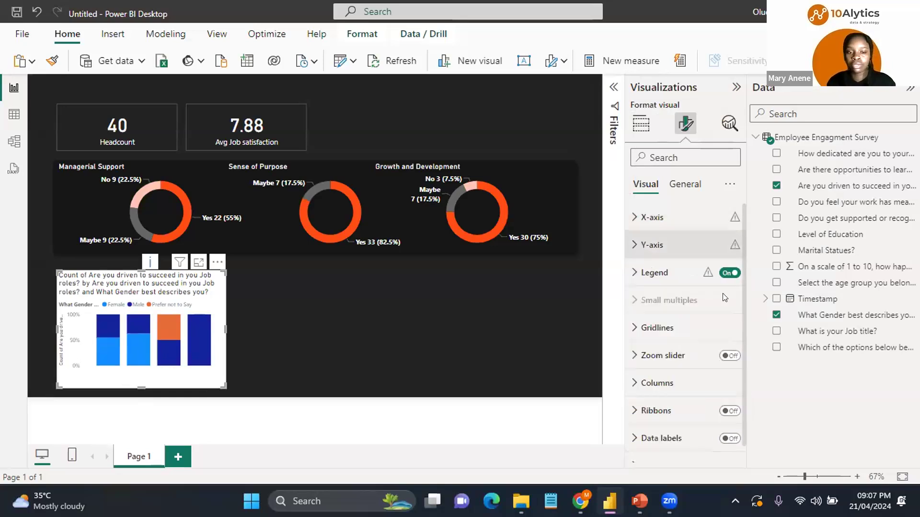
# Step: Turn off the chart's Y-axis values and Y-axis title
pyautogui.click(652, 245)
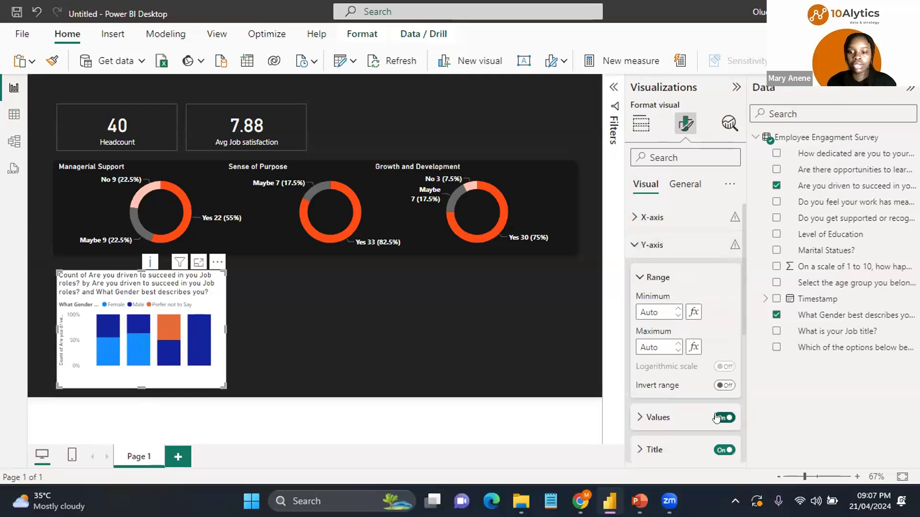
pyautogui.click(724, 418)
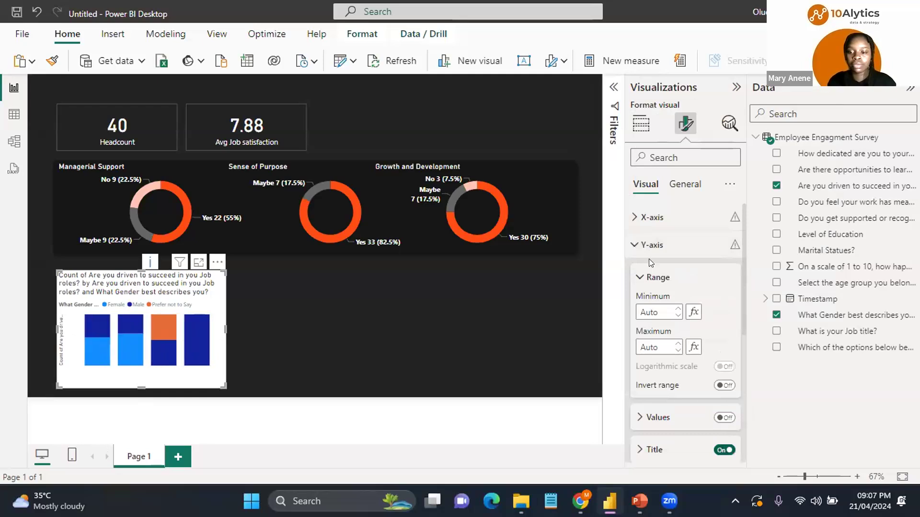
pyautogui.click(725, 450)
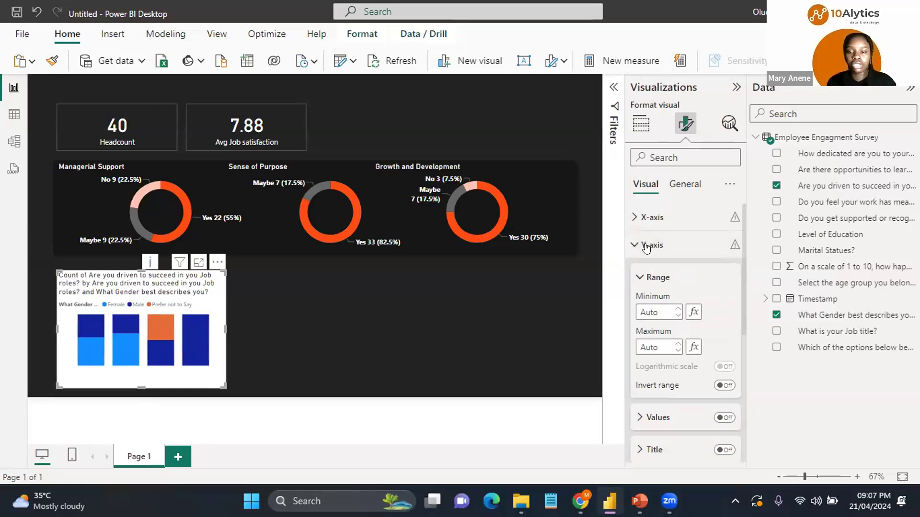
pyautogui.click(646, 245)
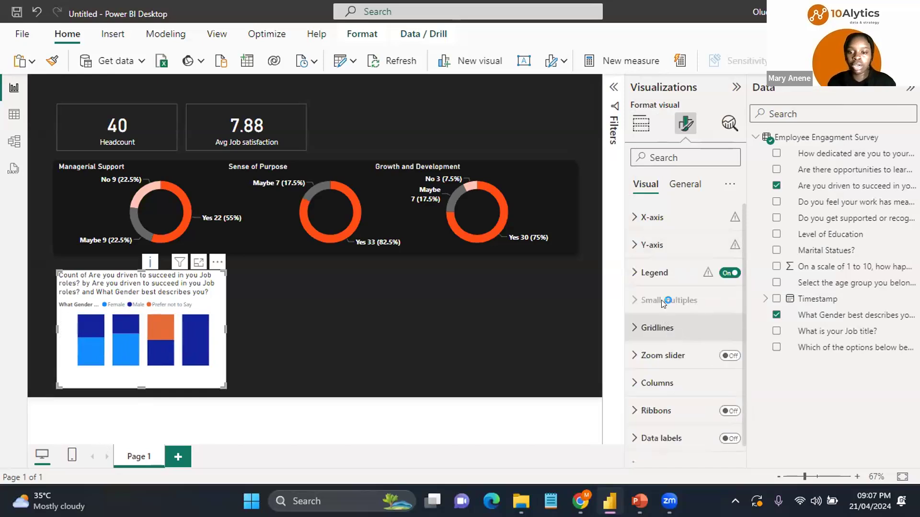
# Step: Hide the legend title, make the legend text bold, size 10 and white, and turn on data labels
pyautogui.click(634, 274)
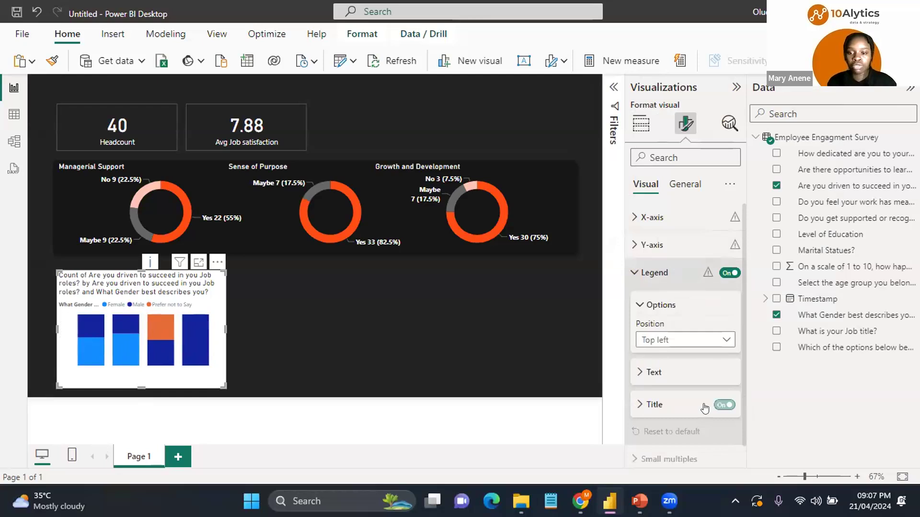
pyautogui.click(719, 406)
pyautogui.click(673, 379)
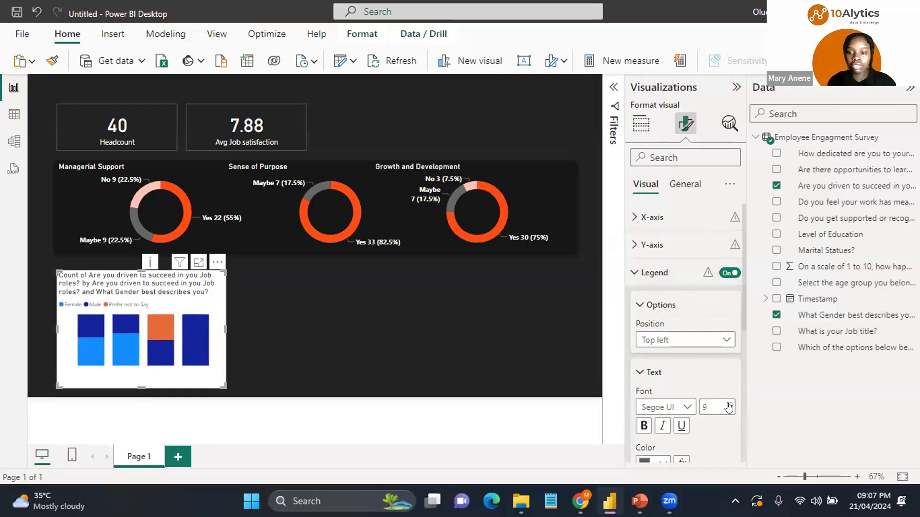
pyautogui.click(649, 426)
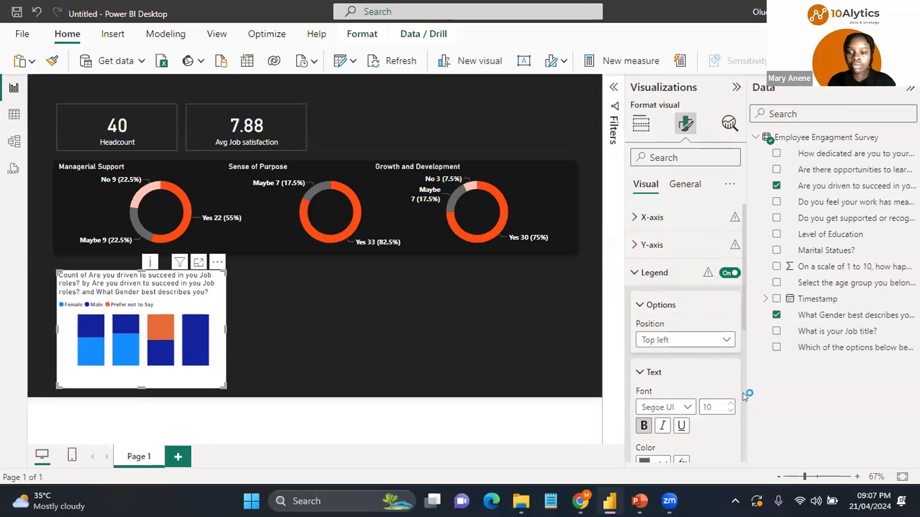
pyautogui.scroll(-4, 743, 392)
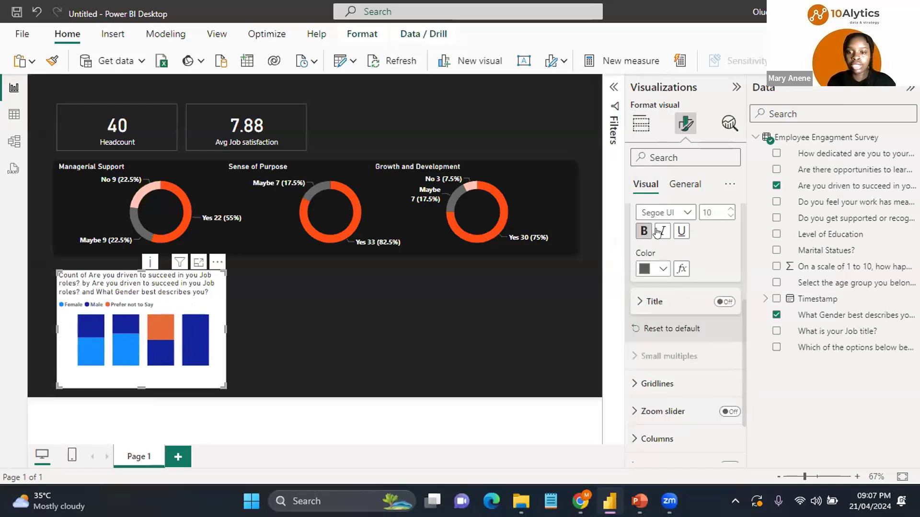
pyautogui.click(663, 268)
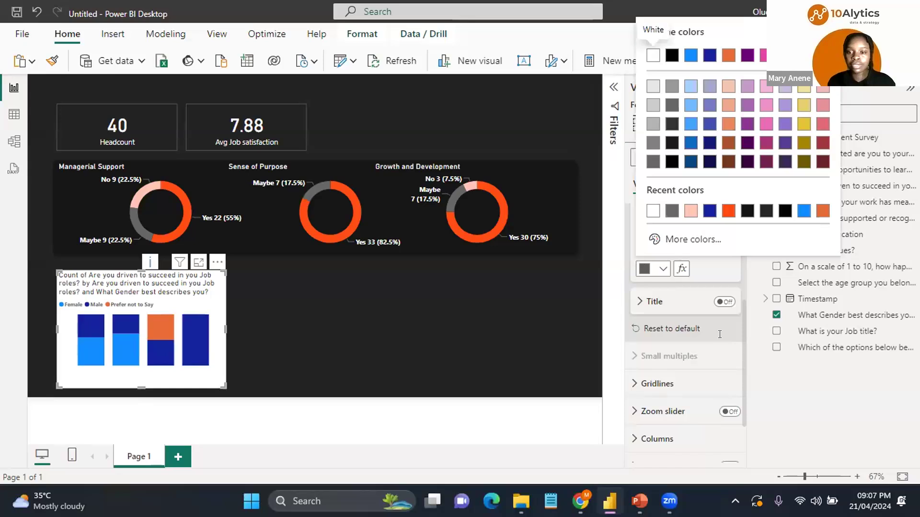
pyautogui.click(650, 213)
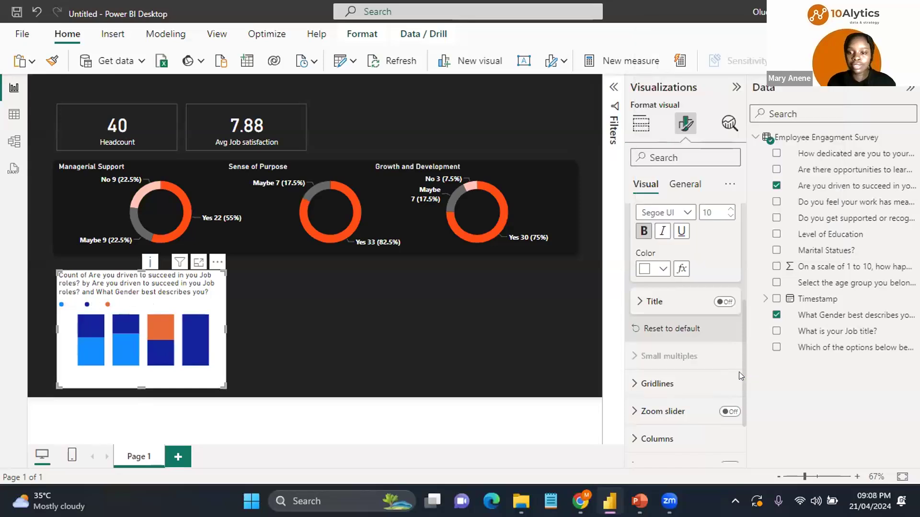
pyautogui.scroll(-3, 742, 416)
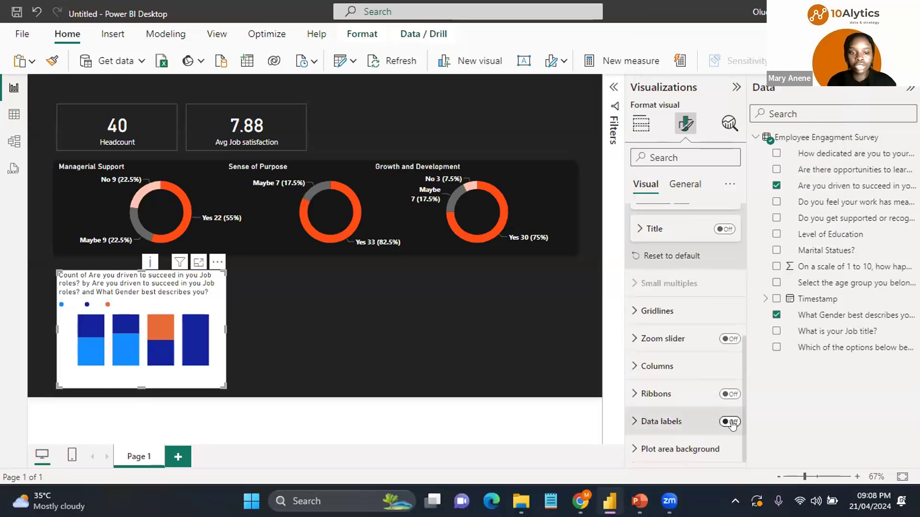
pyautogui.click(730, 422)
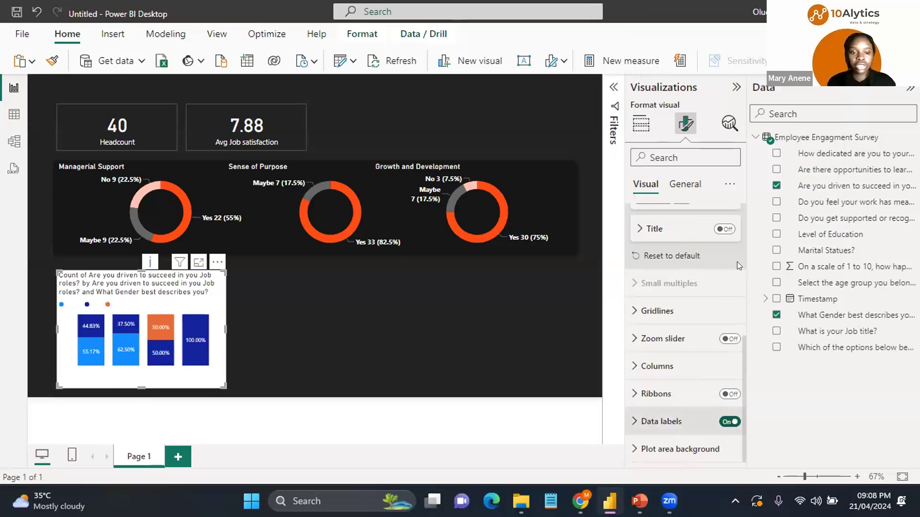
# Step: Retitle the column chart Employee Drive to succeed by Gender
pyautogui.click(686, 183)
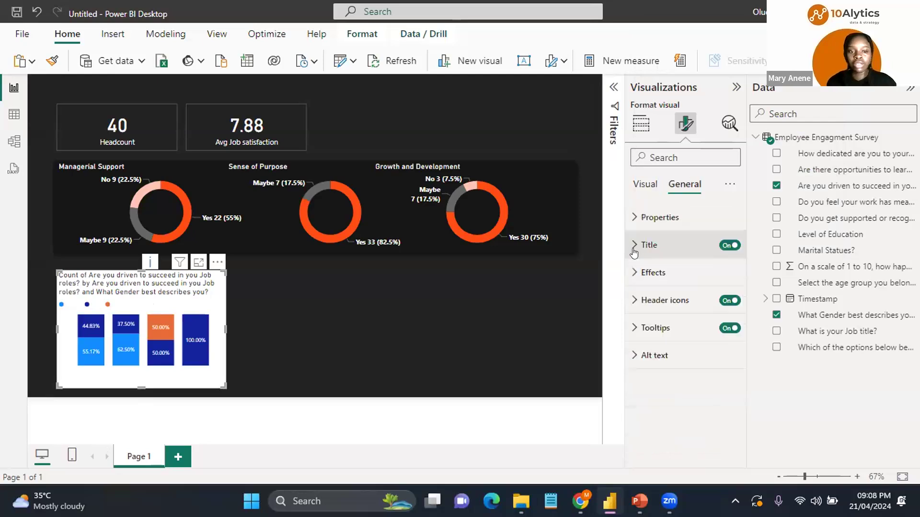
pyautogui.click(635, 248)
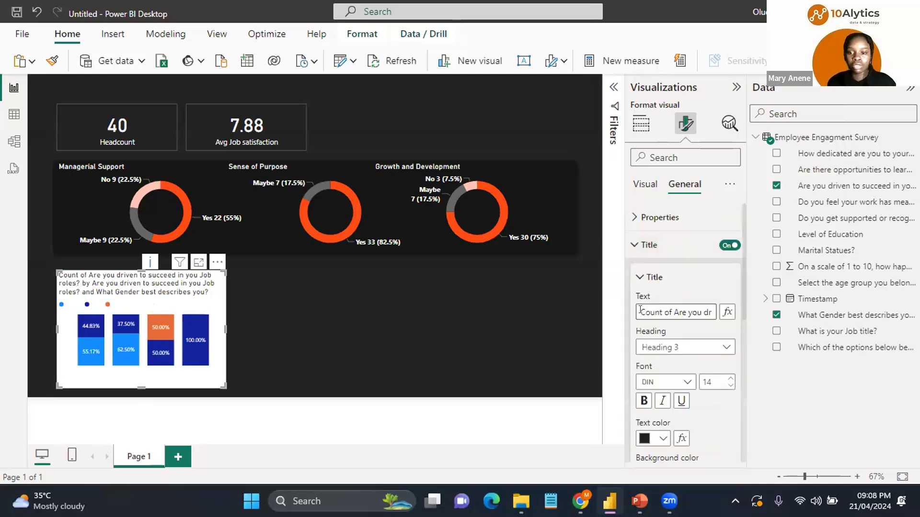
pyautogui.moveTo(641, 313); pyautogui.dragTo(911, 299)
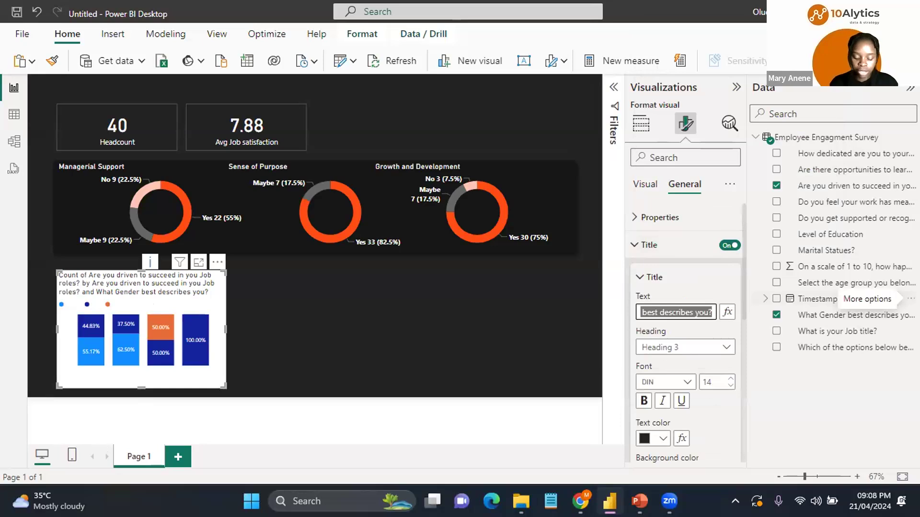
pyautogui.write('E')
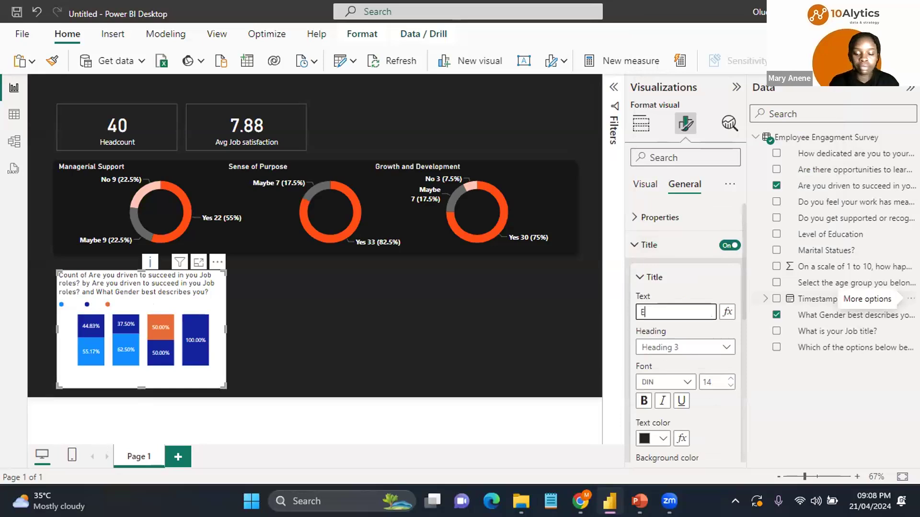
pyautogui.write('mployee Drive')
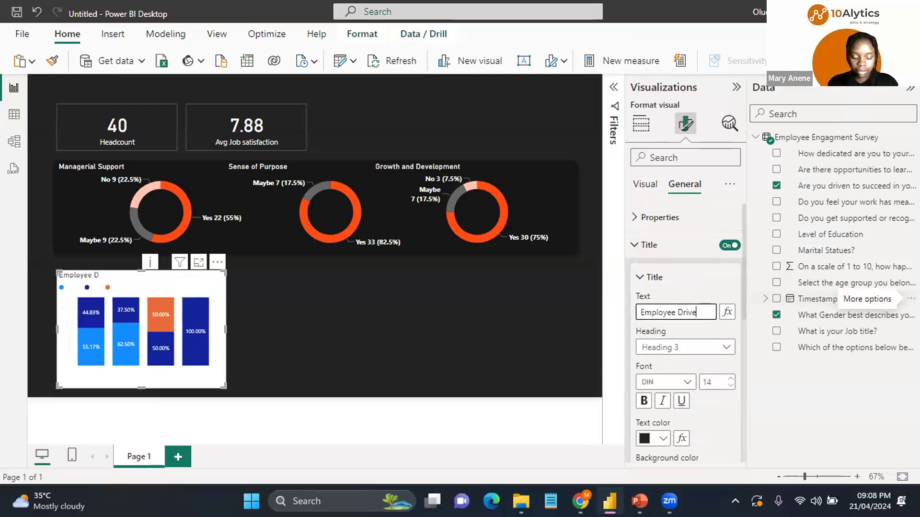
pyautogui.write(' to s')
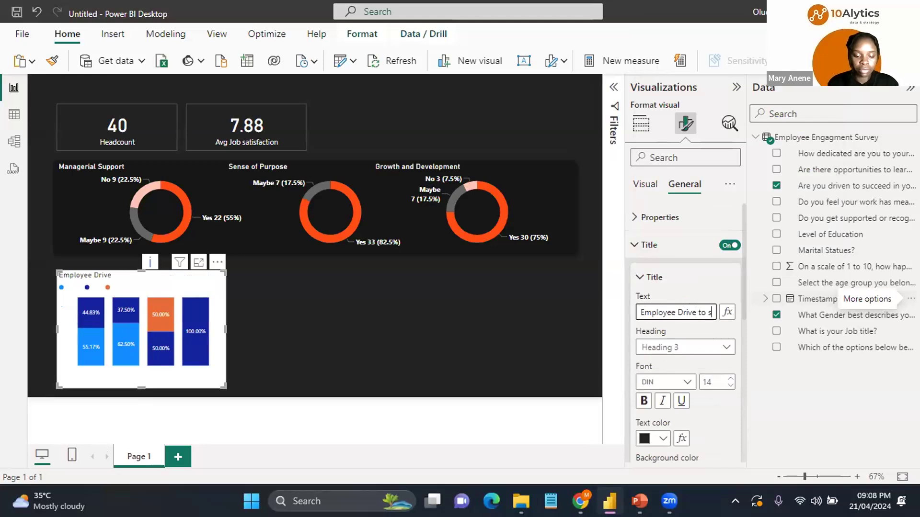
pyautogui.write('ucc')
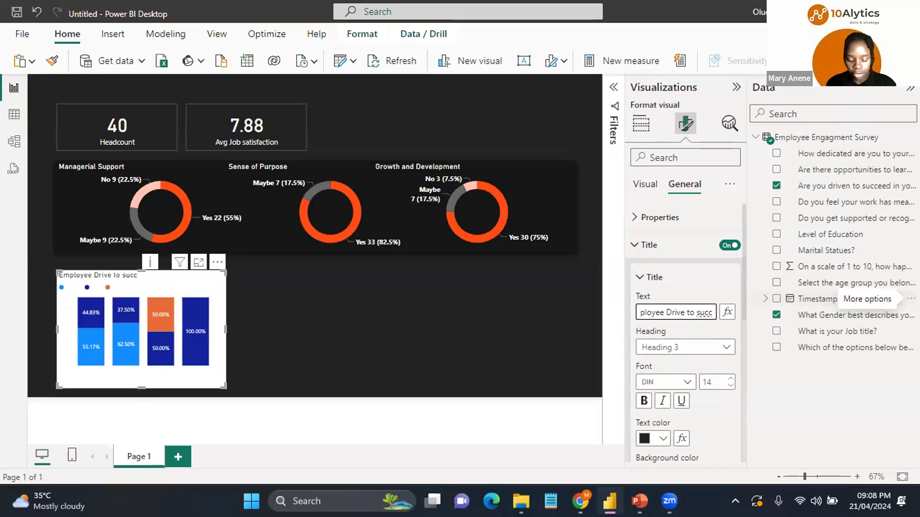
pyautogui.write('eed by Gender')
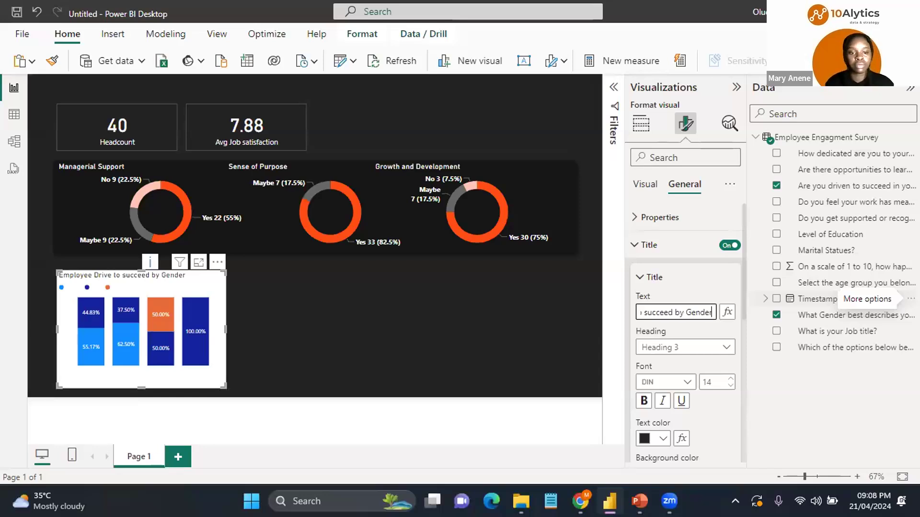
# Step: Set the chart title's text colour to white and turn off the chart's background
pyautogui.click(662, 438)
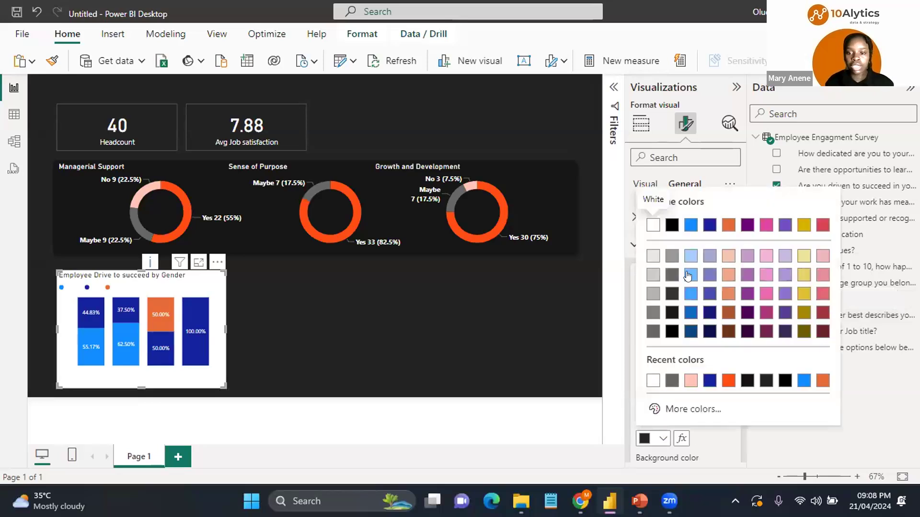
pyautogui.click(635, 247)
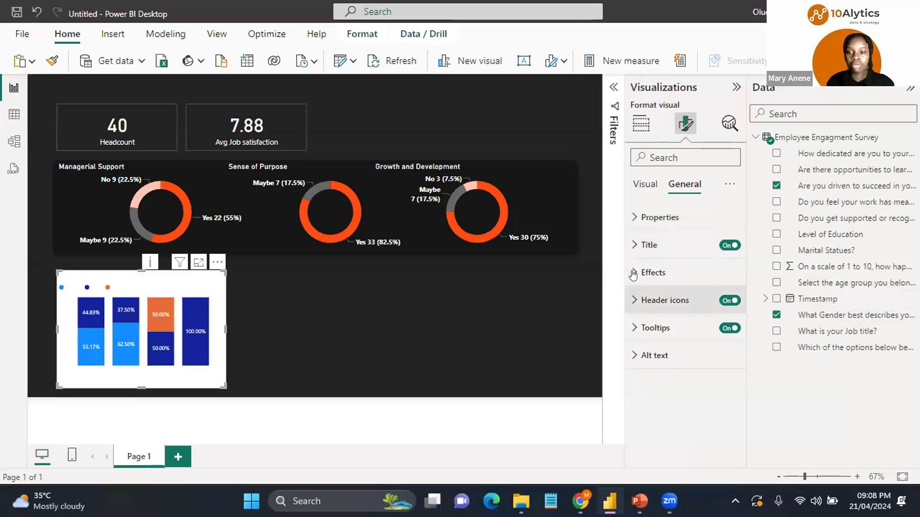
pyautogui.click(633, 273)
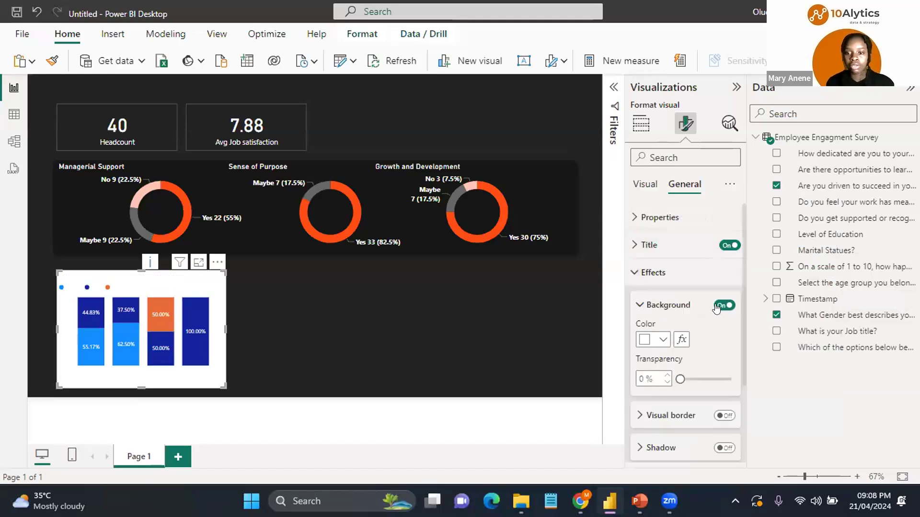
pyautogui.click(723, 305)
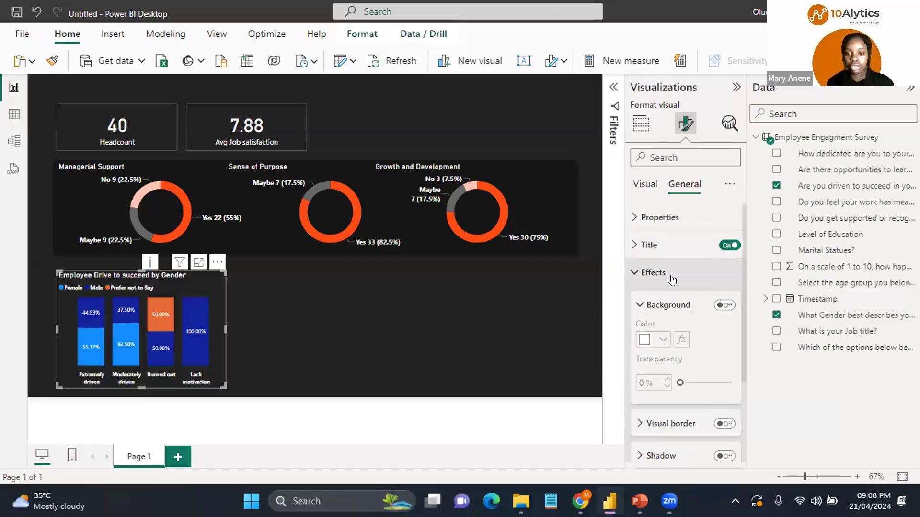
# Step: Turn on the chart's visual border and set the border colour to grey #666666
pyautogui.click(724, 424)
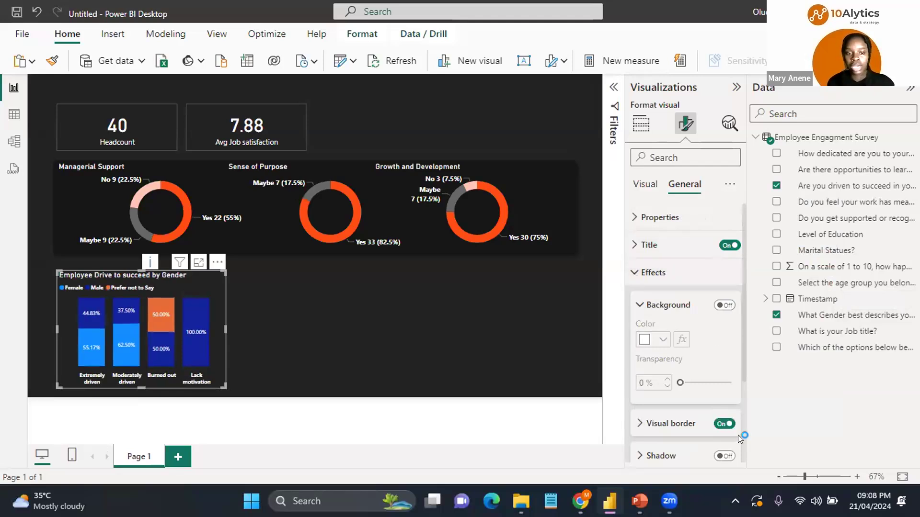
pyautogui.scroll(-4, 744, 439)
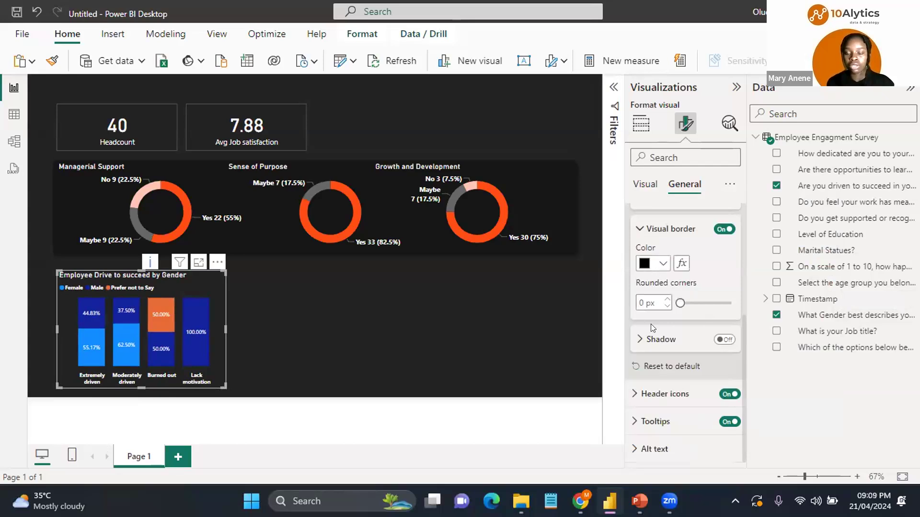
pyautogui.click(641, 339)
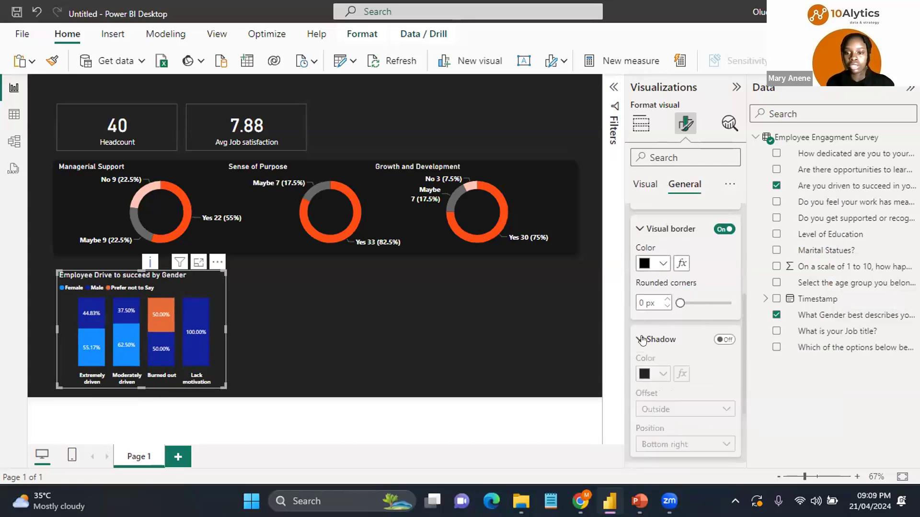
pyautogui.click(642, 339)
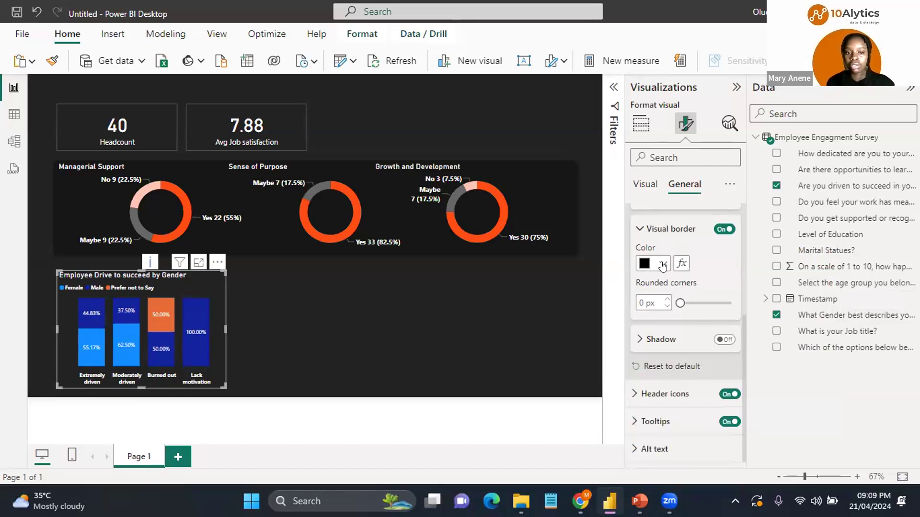
pyautogui.click(662, 264)
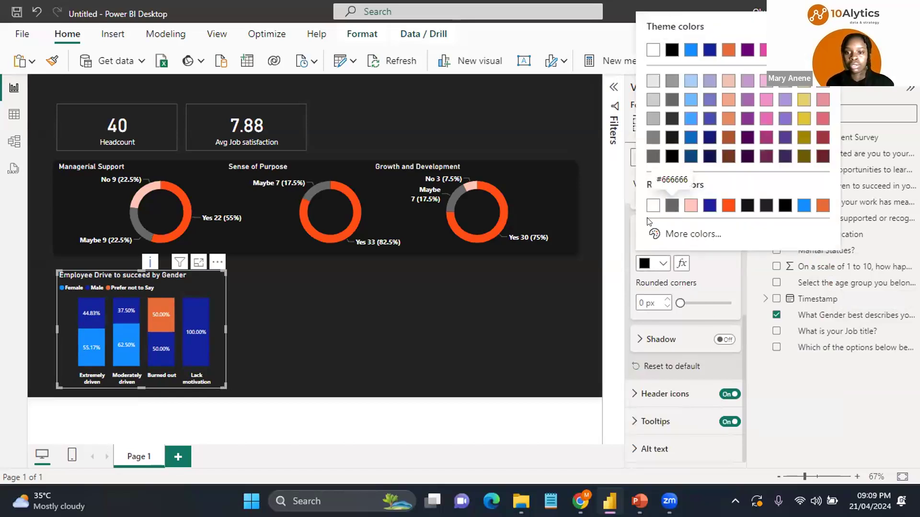
pyautogui.click(672, 205)
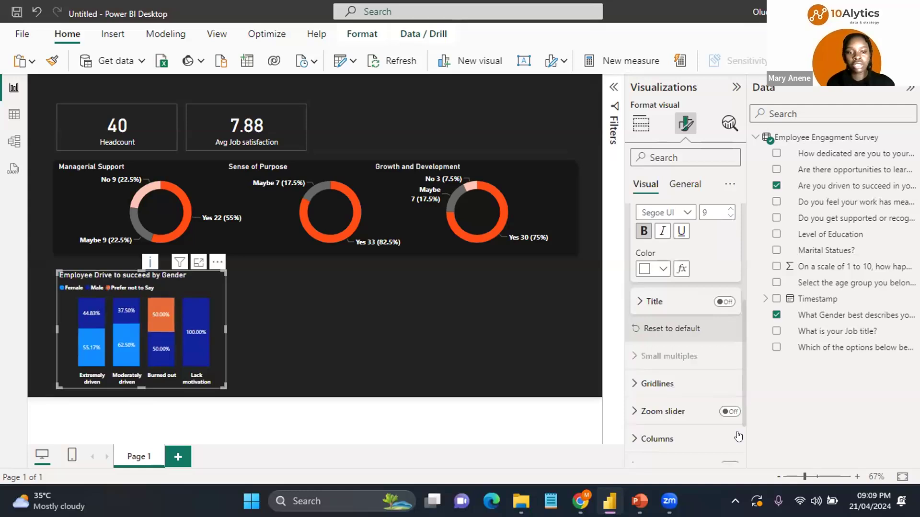
# Step: Set the Female series column colour to orange
pyautogui.scroll(-3, 738, 436)
pyautogui.click(635, 367)
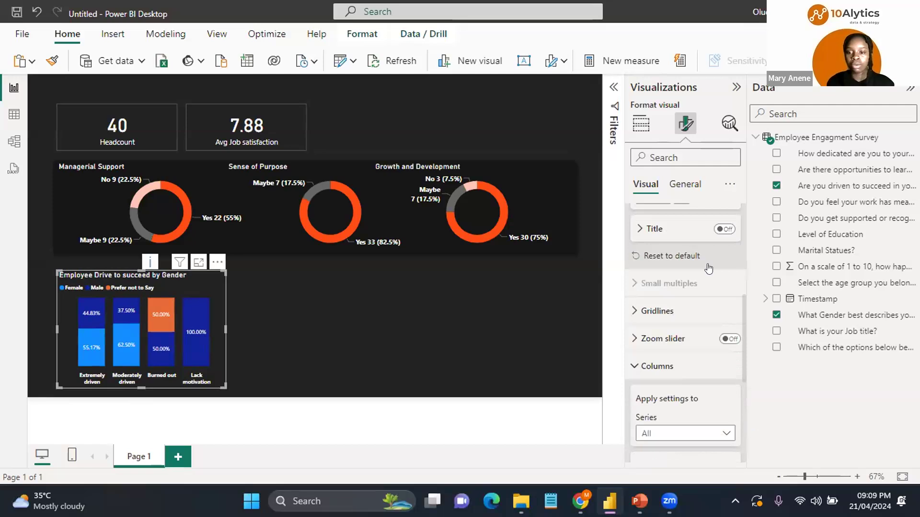
pyautogui.scroll(-4, 717, 241)
pyautogui.click(717, 241)
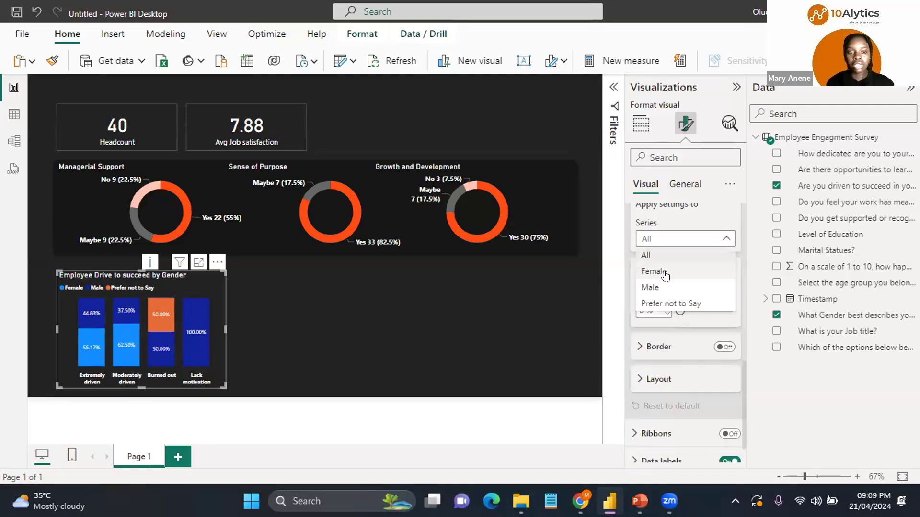
pyautogui.click(665, 275)
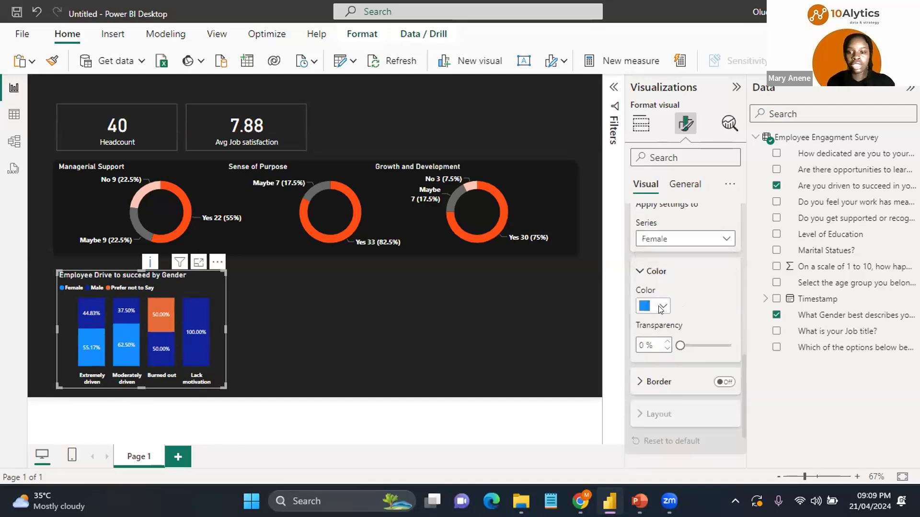
pyautogui.click(661, 307)
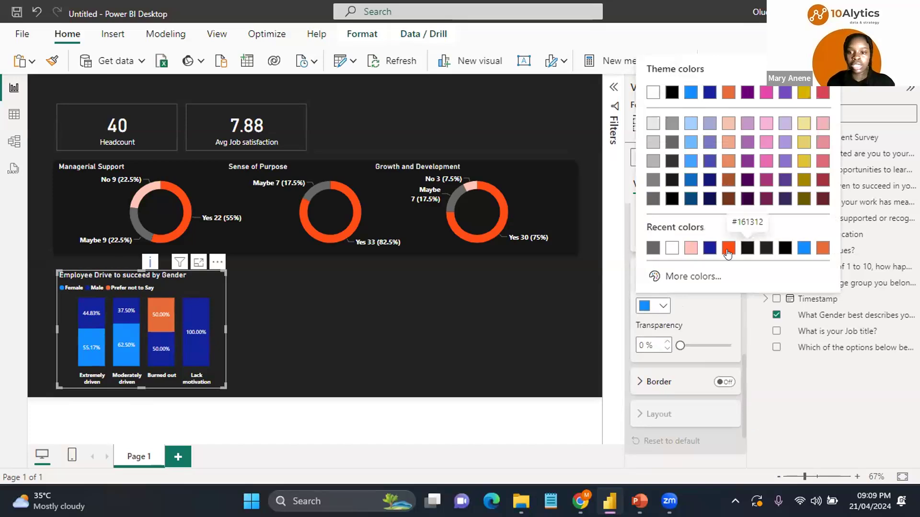
pyautogui.click(729, 248)
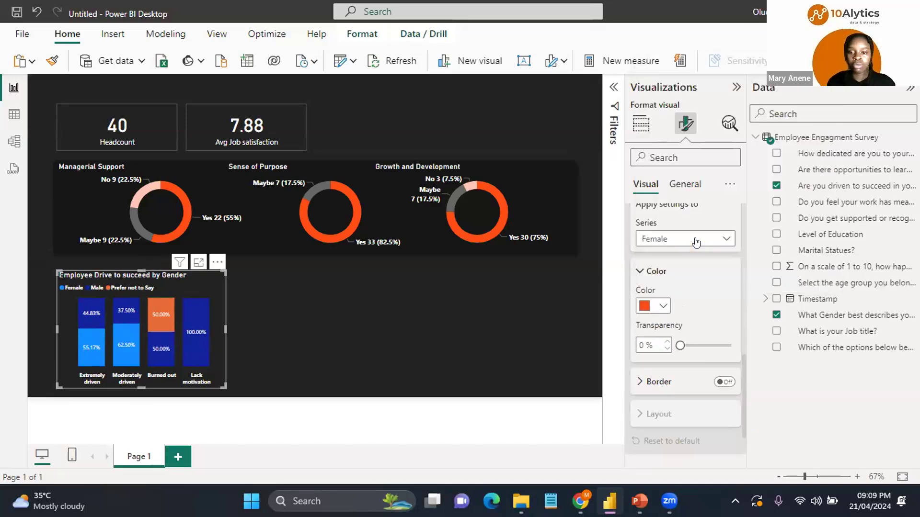
# Step: Set the Male series column colour to grey
pyautogui.click(680, 238)
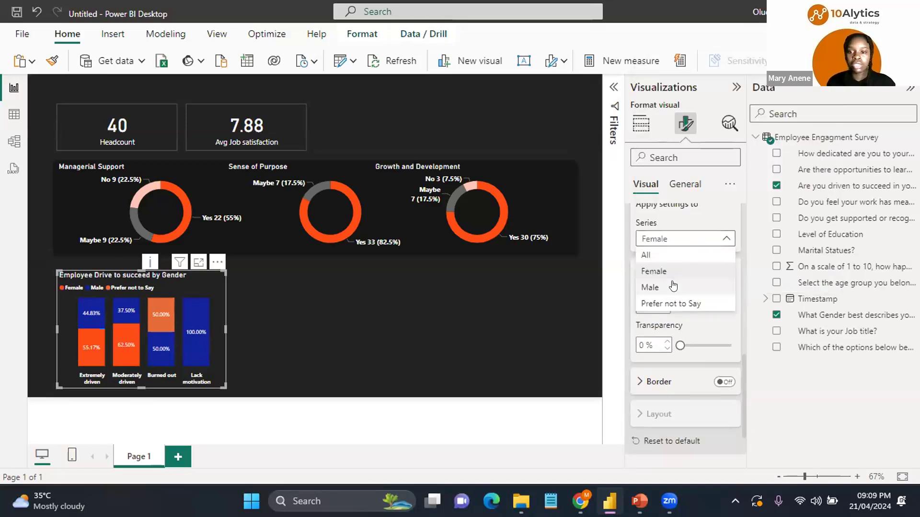
pyautogui.click(655, 314)
pyautogui.press('Down')
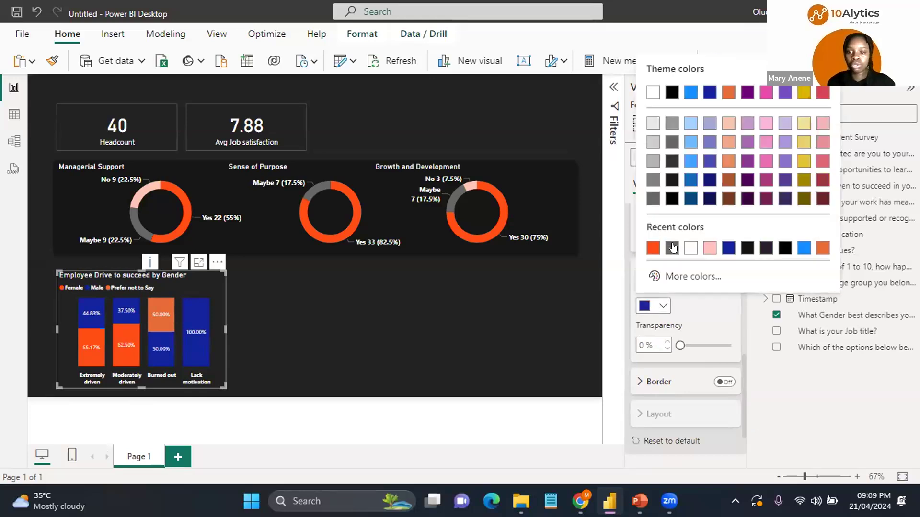
pyautogui.click(672, 247)
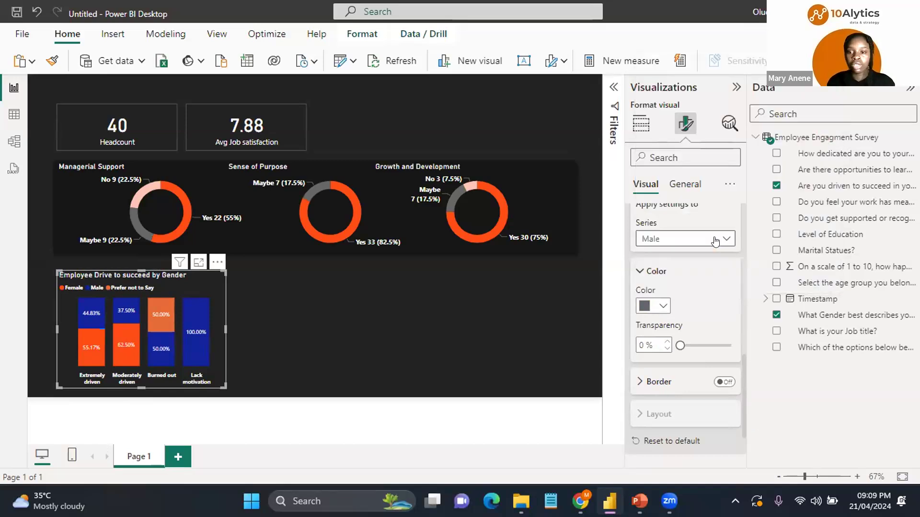
# Step: Set the Prefer not to Say series column colour to light pink
pyautogui.click(714, 239)
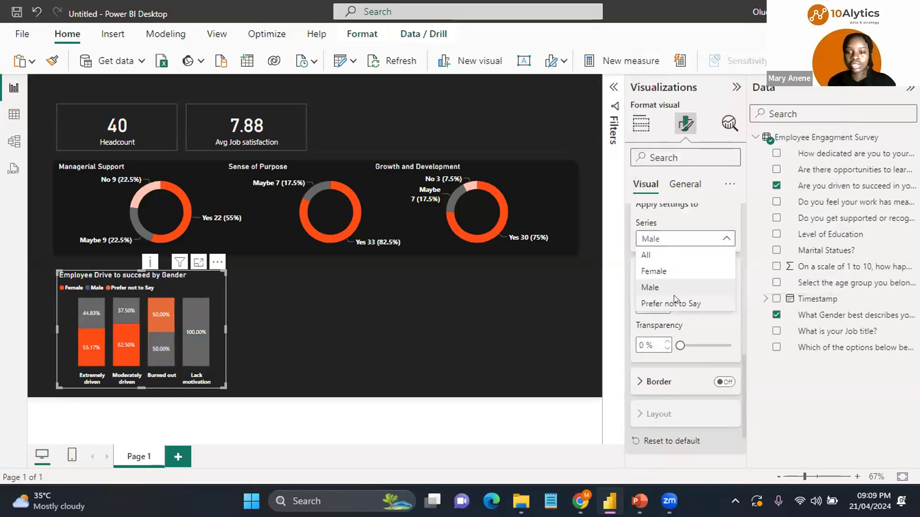
pyautogui.click(675, 303)
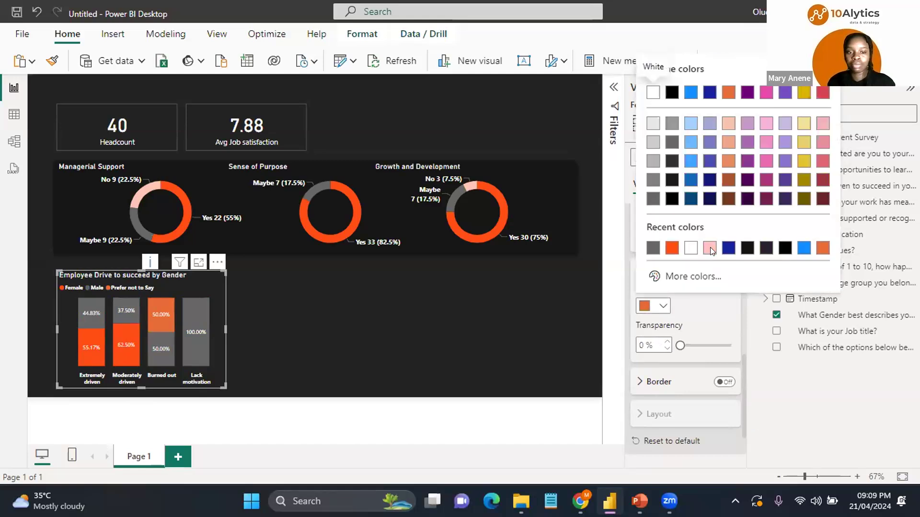
pyautogui.click(709, 248)
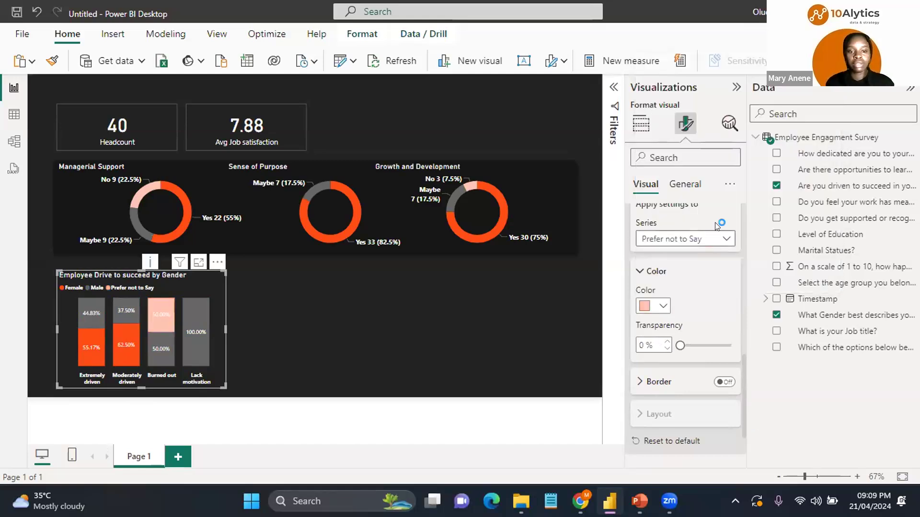
pyautogui.click(720, 238)
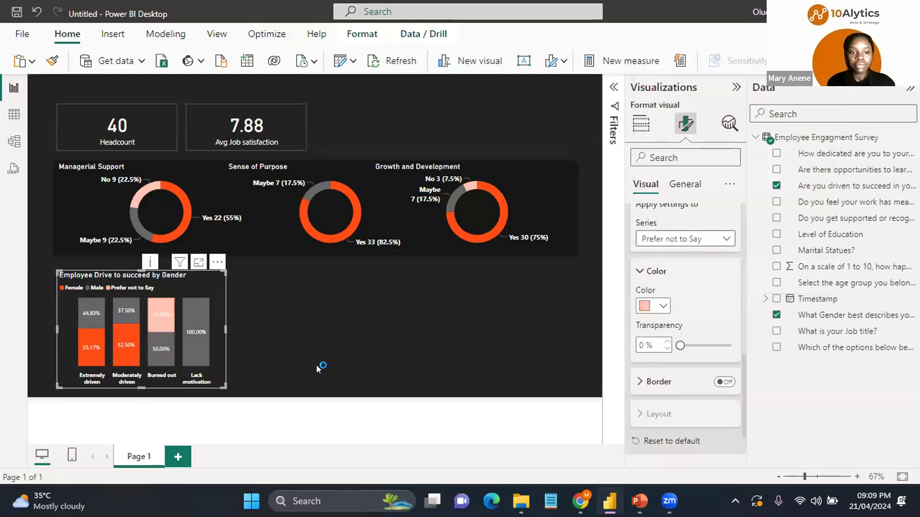
# Step: Paste a duplicate of the column chart beside the original
pyautogui.click(200, 286)
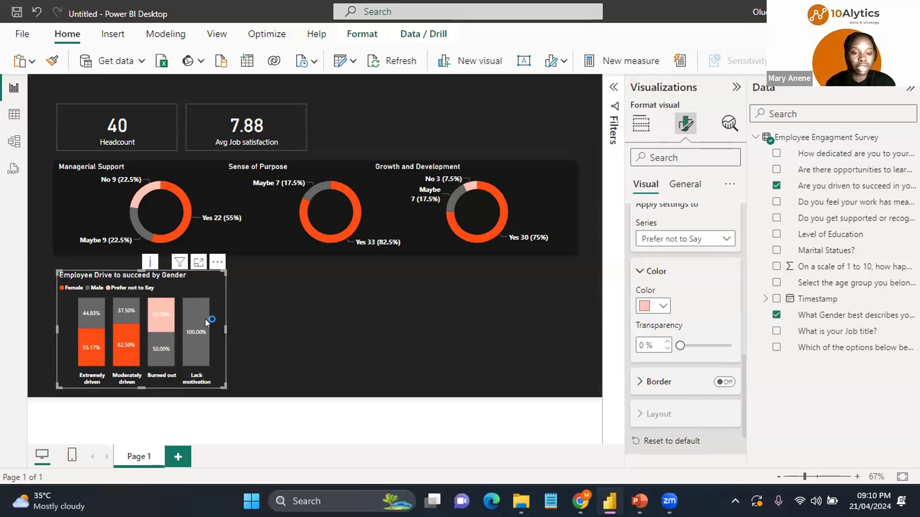
pyautogui.moveTo(198, 330)
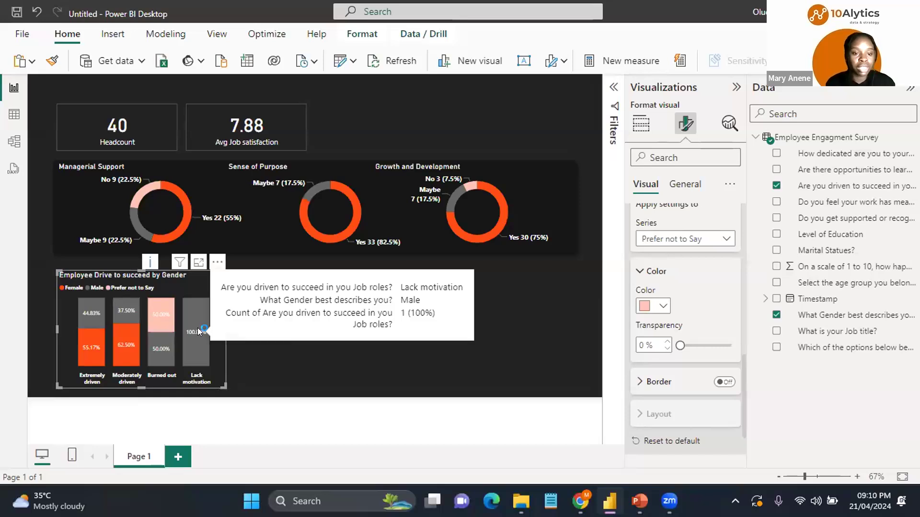
pyautogui.moveTo(168, 341)
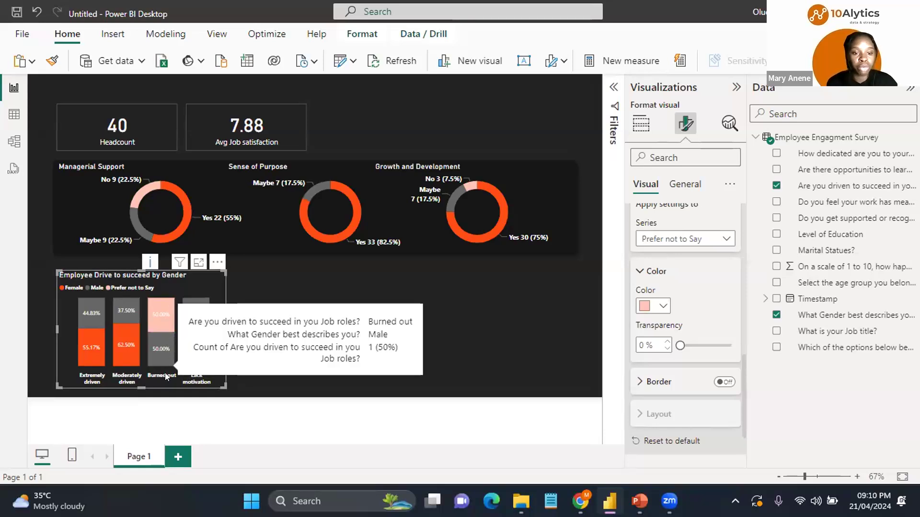
pyautogui.moveTo(146, 295)
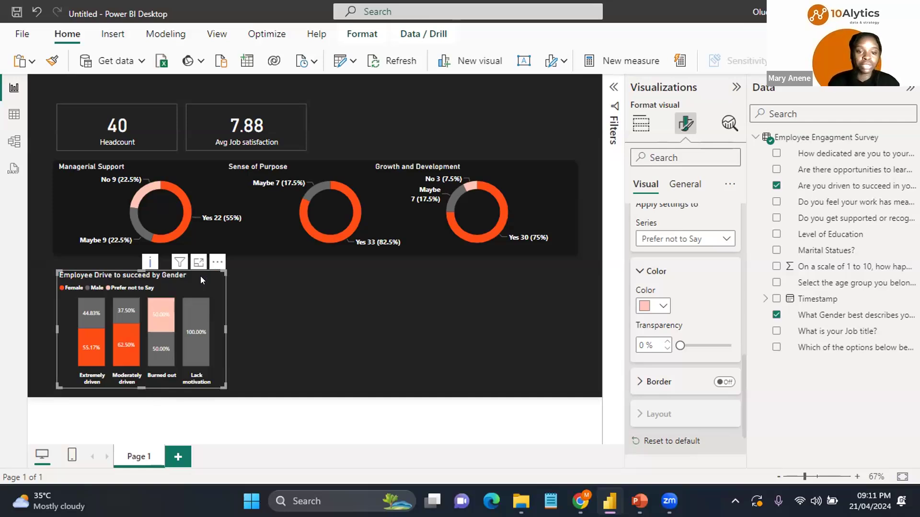
pyautogui.hotkey('ctrl', 'v')
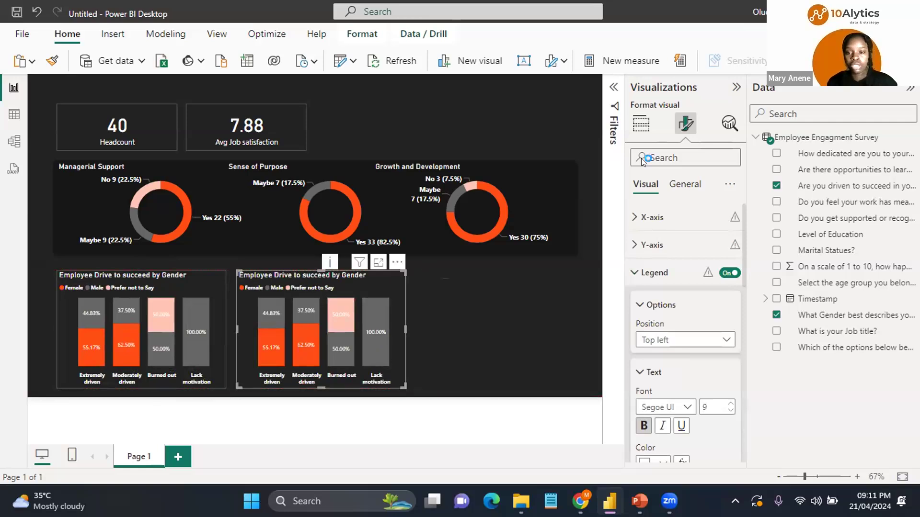
# Step: Convert the duplicate chart into a funnel categorized by the happiness scale field, dropping the drive and gender fields
pyautogui.click(641, 125)
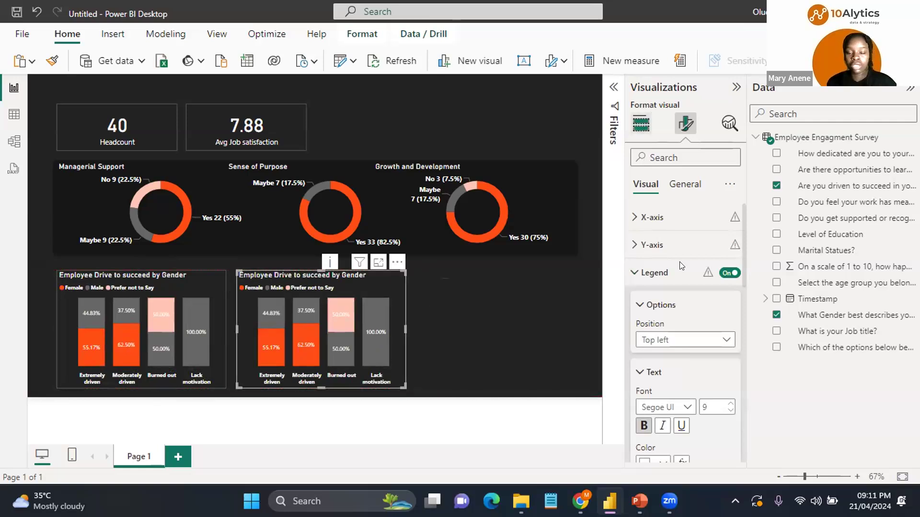
pyautogui.moveTo(736, 334); pyautogui.dragTo(812, 224)
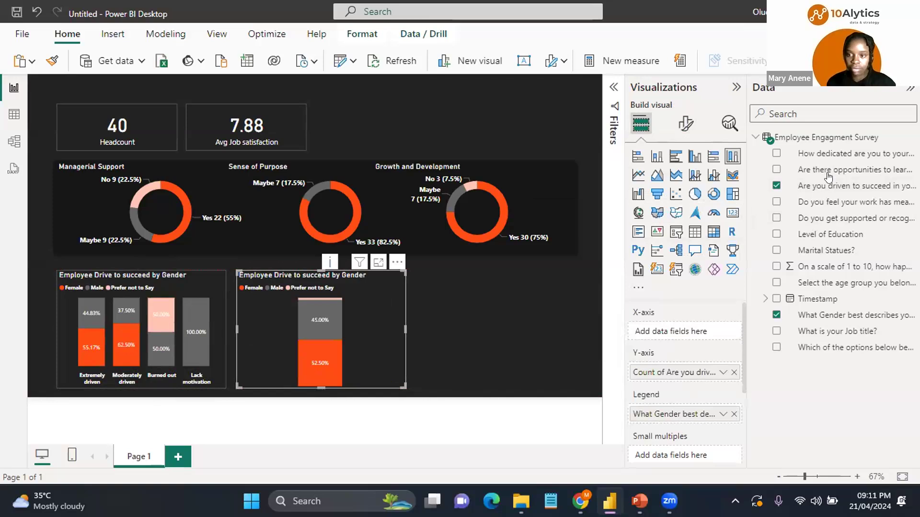
pyautogui.moveTo(838, 268); pyautogui.dragTo(685, 328)
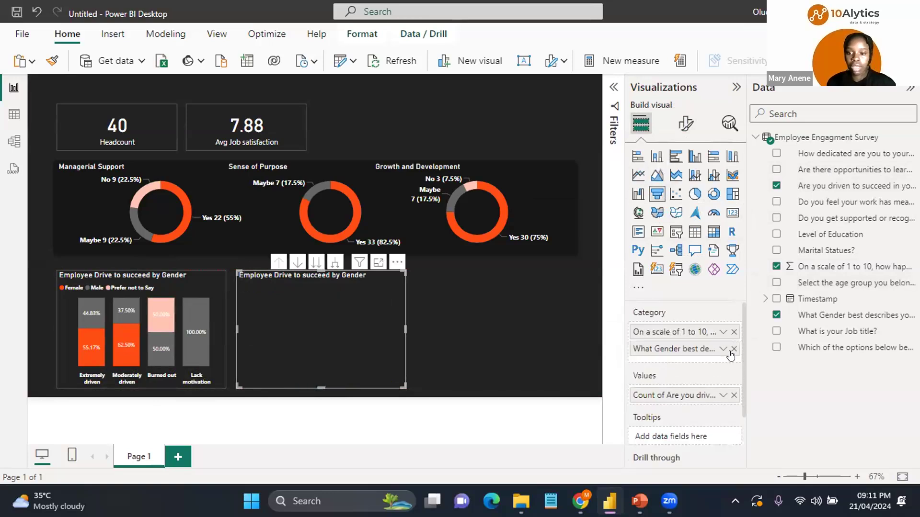
pyautogui.click(732, 350)
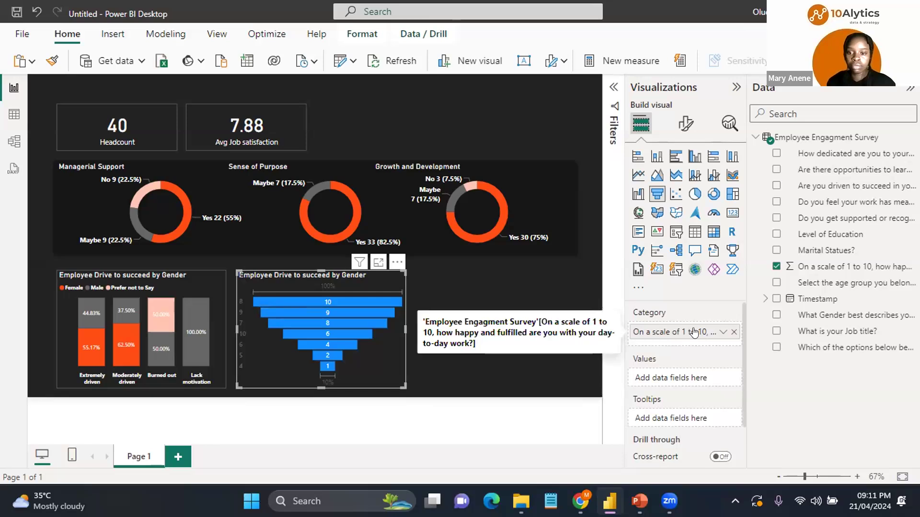
# Step: Use the sum of the happiness score as the funnel's values and the age group field as its category
pyautogui.moveTo(693, 378); pyautogui.dragTo(695, 378)
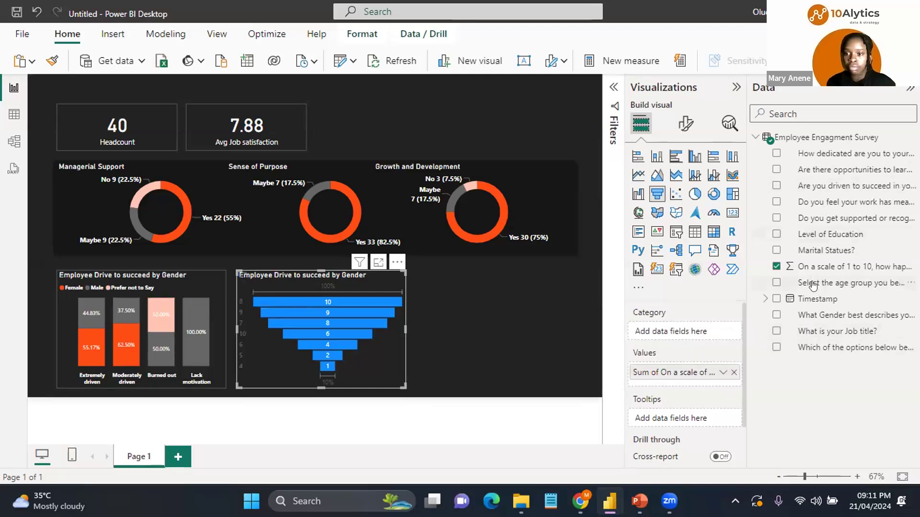
pyautogui.moveTo(674, 331); pyautogui.dragTo(677, 331)
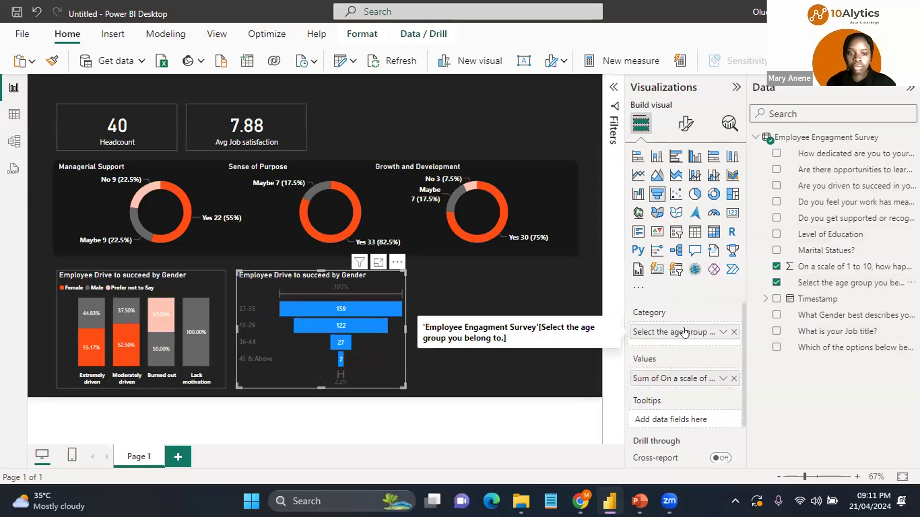
# Step: Set the funnel's data label value colour to white #FFFFFF
pyautogui.click(685, 124)
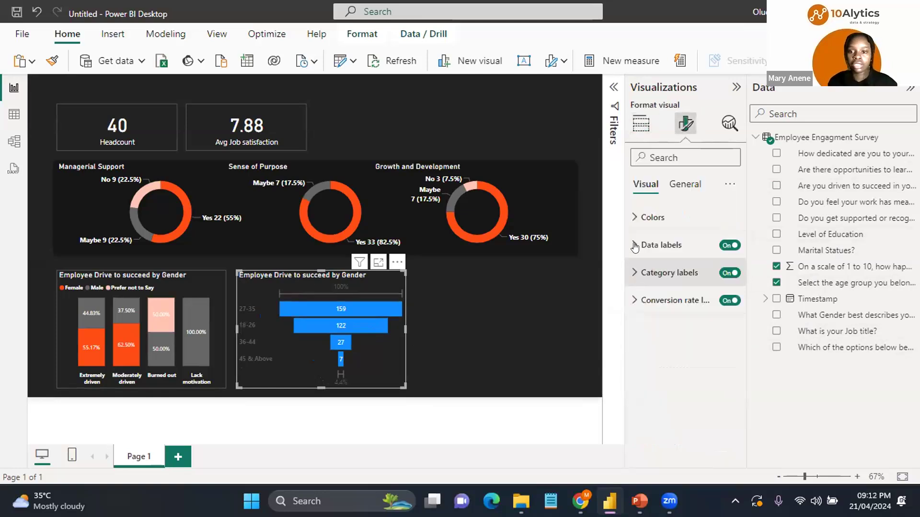
pyautogui.click(635, 246)
pyautogui.click(640, 381)
pyautogui.hotkey('ctrl', 'i')
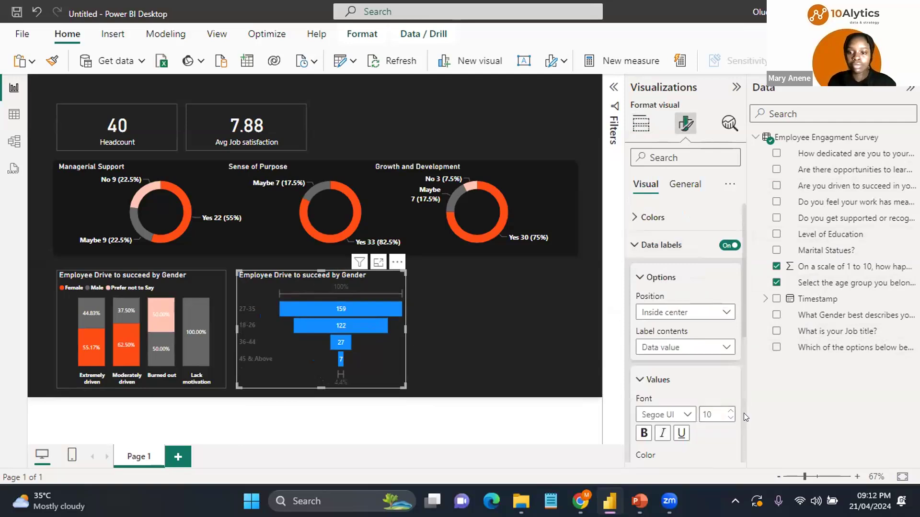
pyautogui.scroll(-3, 741, 420)
pyautogui.scroll(-1, 665, 278)
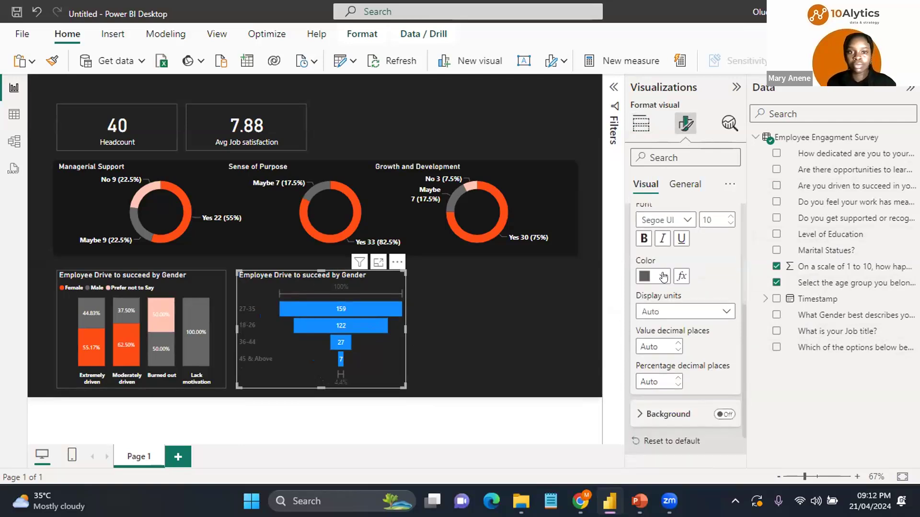
pyautogui.click(664, 277)
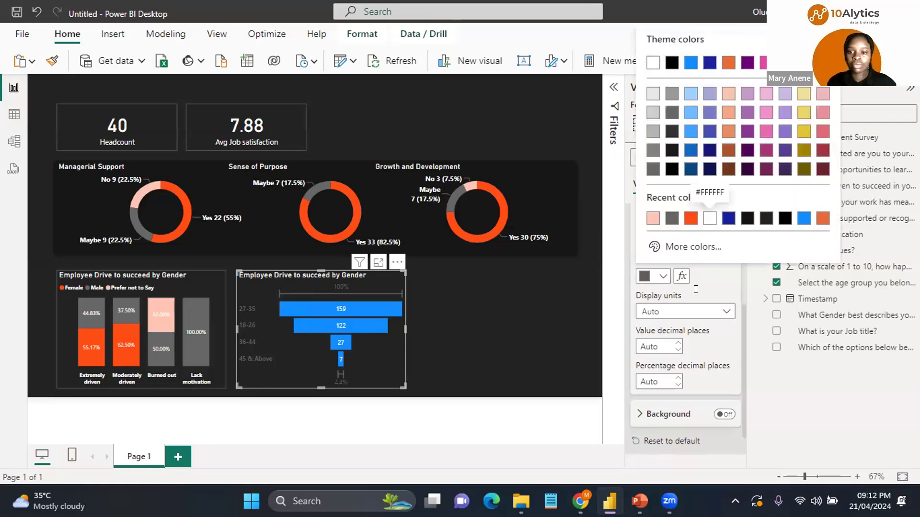
pyautogui.click(710, 219)
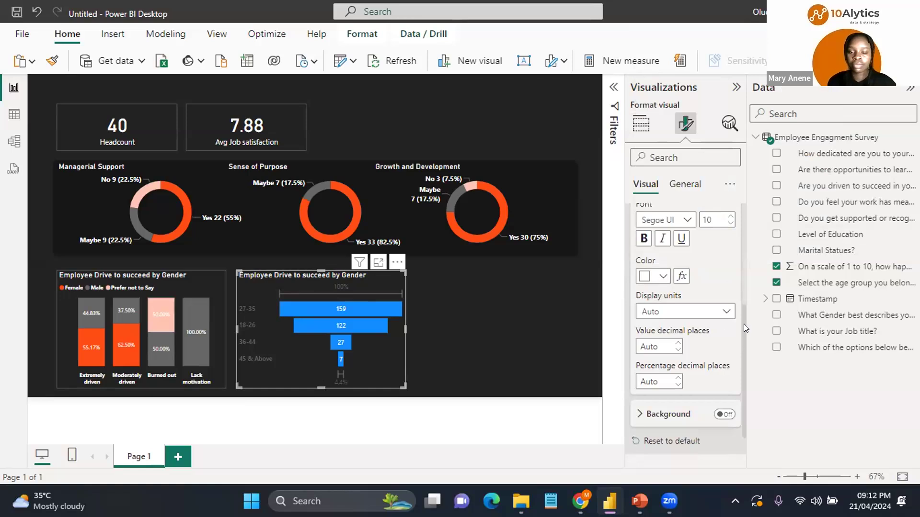
pyautogui.scroll(4, 657, 238)
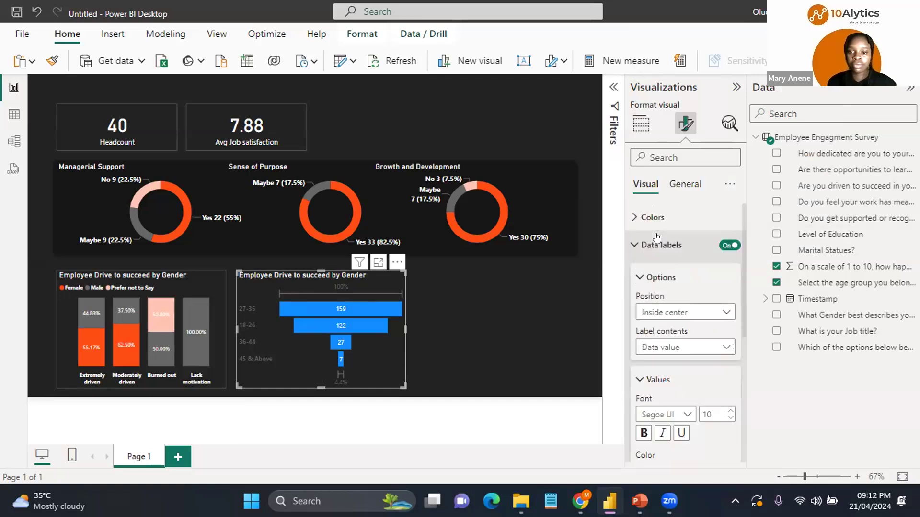
# Step: Set the funnel's category label colour to white
pyautogui.click(657, 241)
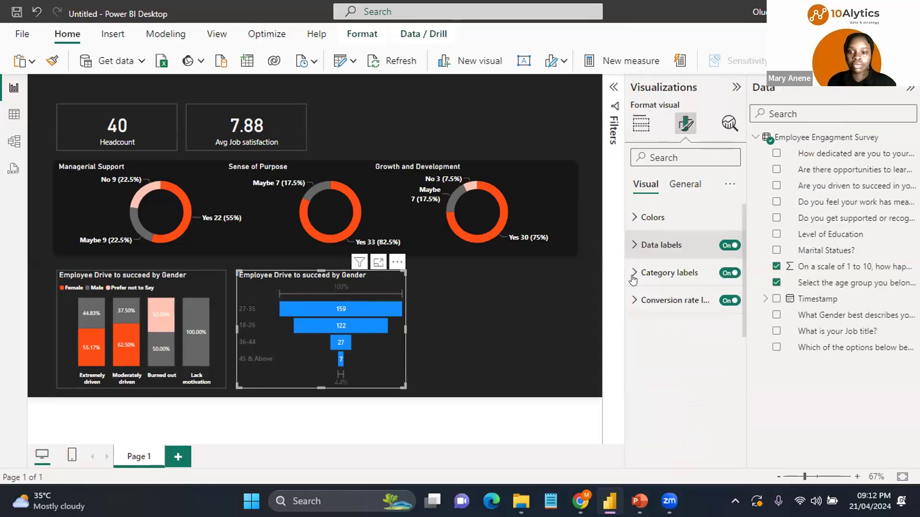
pyautogui.click(655, 397)
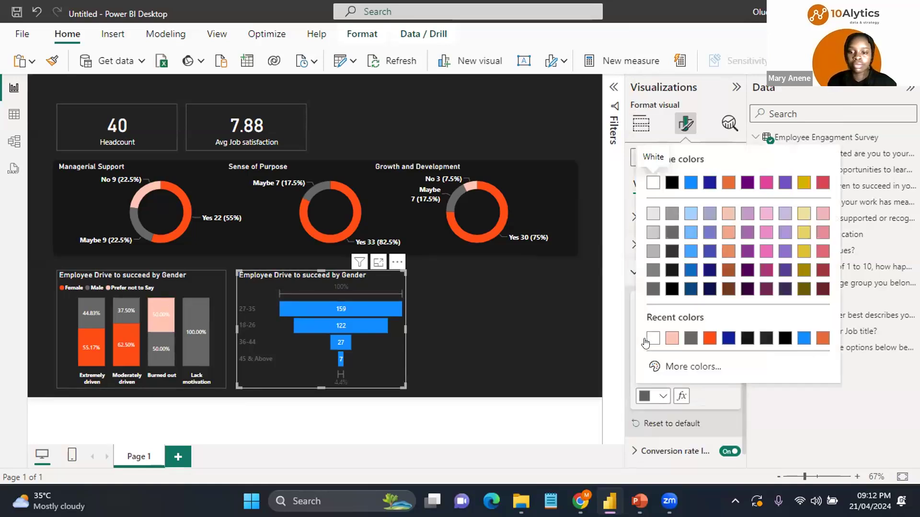
pyautogui.click(648, 341)
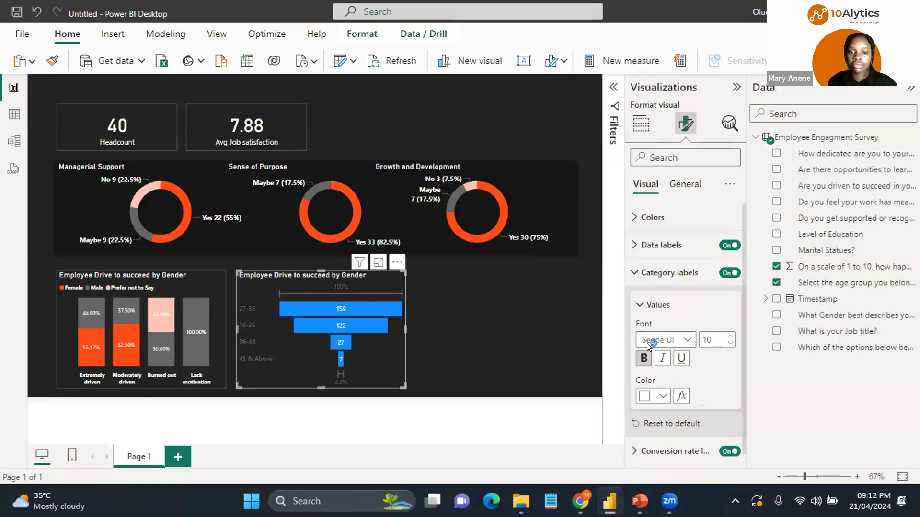
# Step: Set the funnel's conversion rate label colour to white #FFFFFF
pyautogui.click(633, 301)
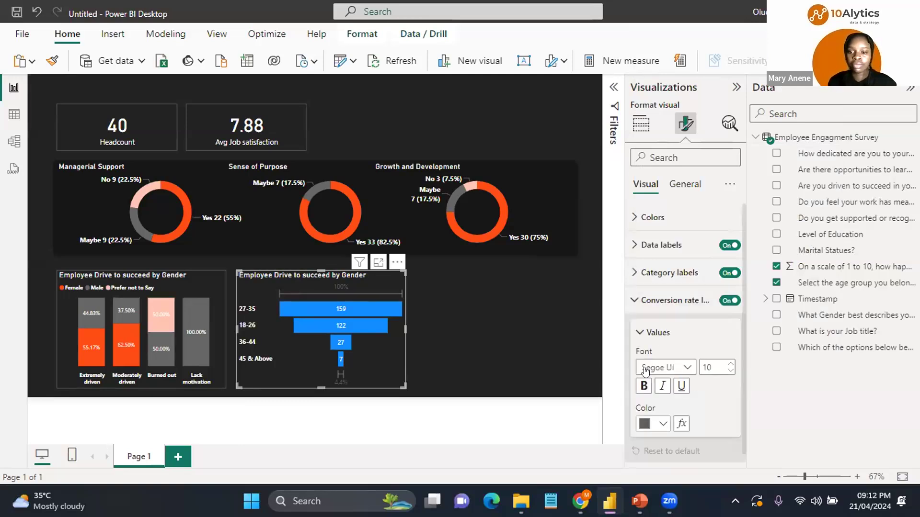
pyautogui.click(661, 425)
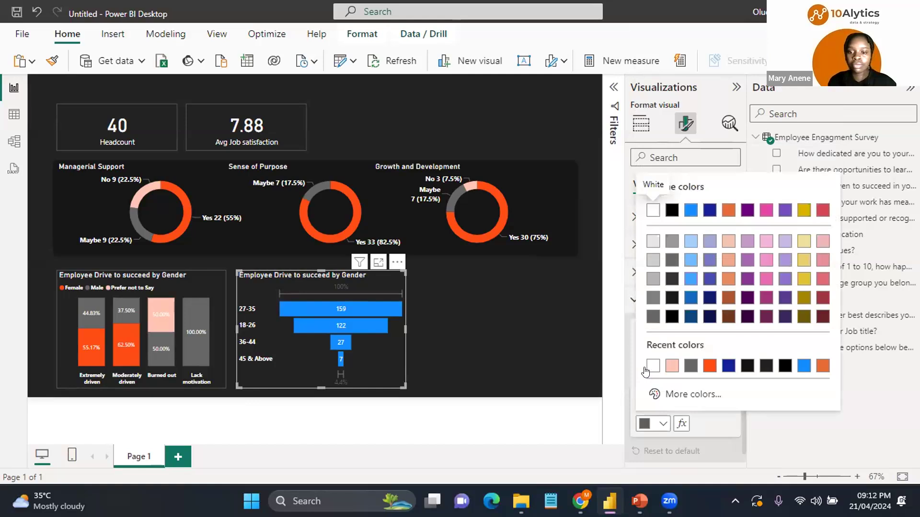
pyautogui.click(653, 210)
# Step: Set the funnel bars' default colour to orange #FF4D14
pyautogui.click(652, 217)
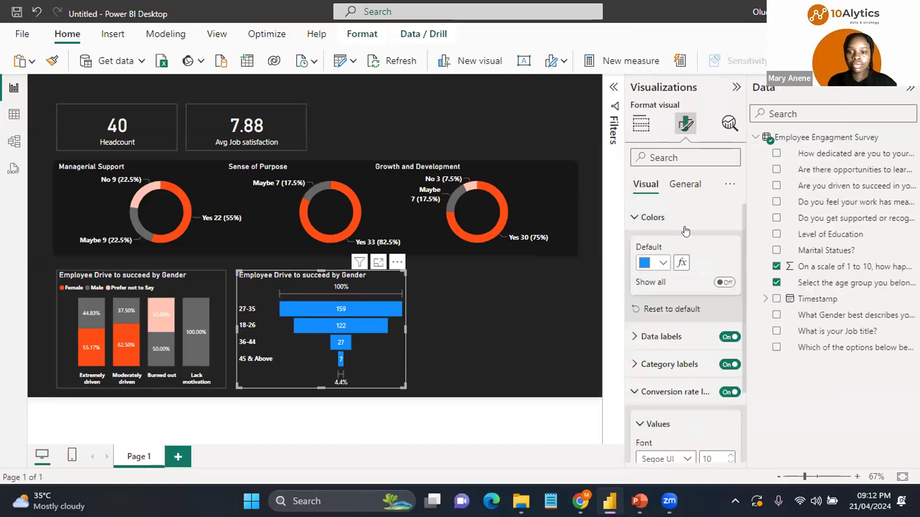
pyautogui.click(663, 263)
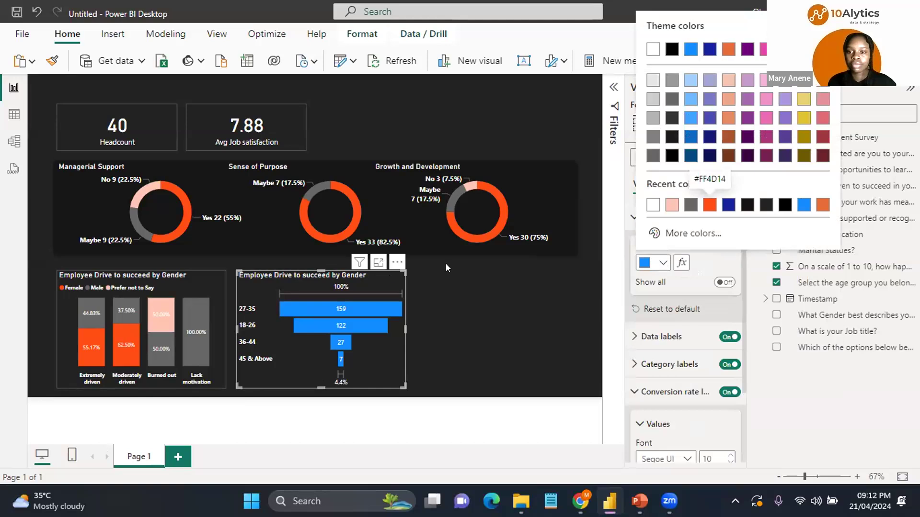
pyautogui.click(707, 205)
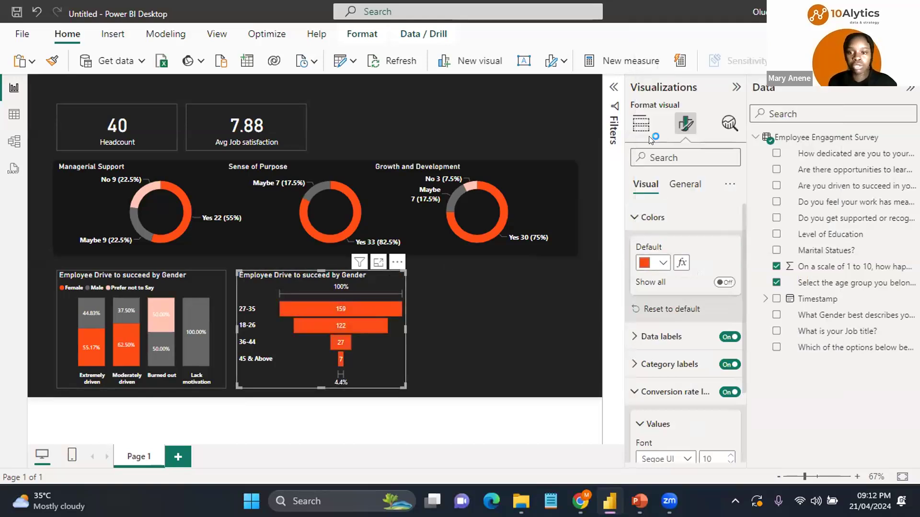
# Step: Change the funnel's values from sum to average of the job satisfaction score
pyautogui.click(641, 125)
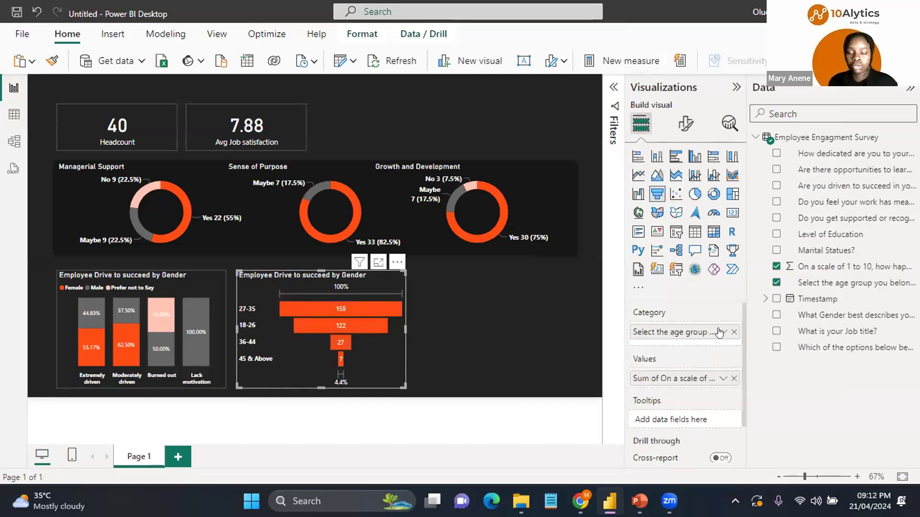
pyautogui.click(723, 332)
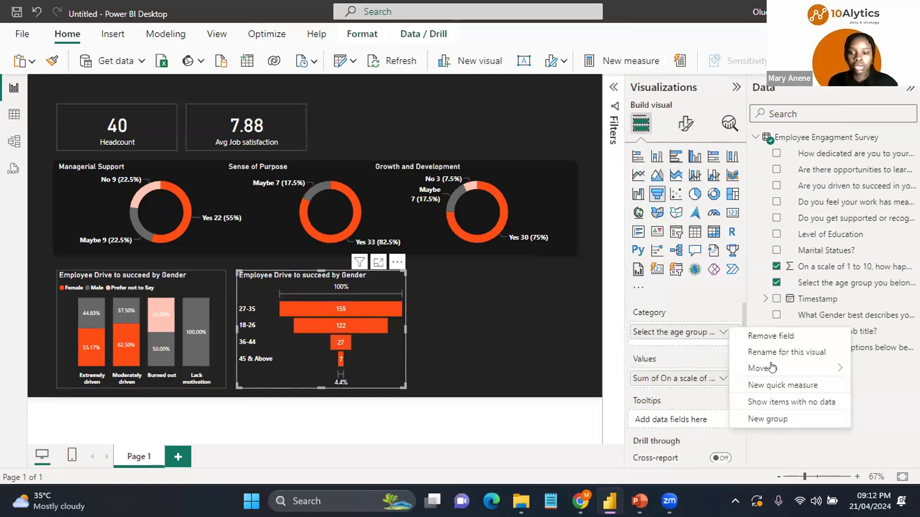
pyautogui.moveTo(740, 368)
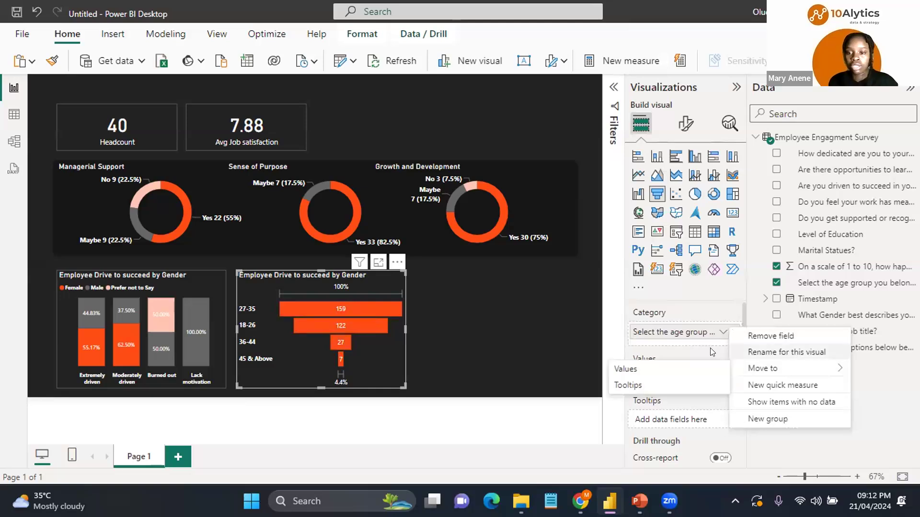
pyautogui.click(717, 372)
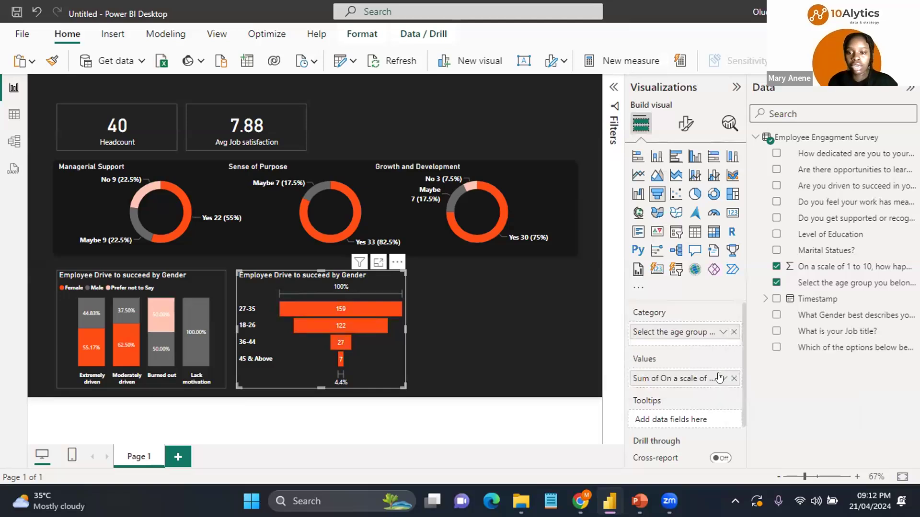
pyautogui.click(723, 378)
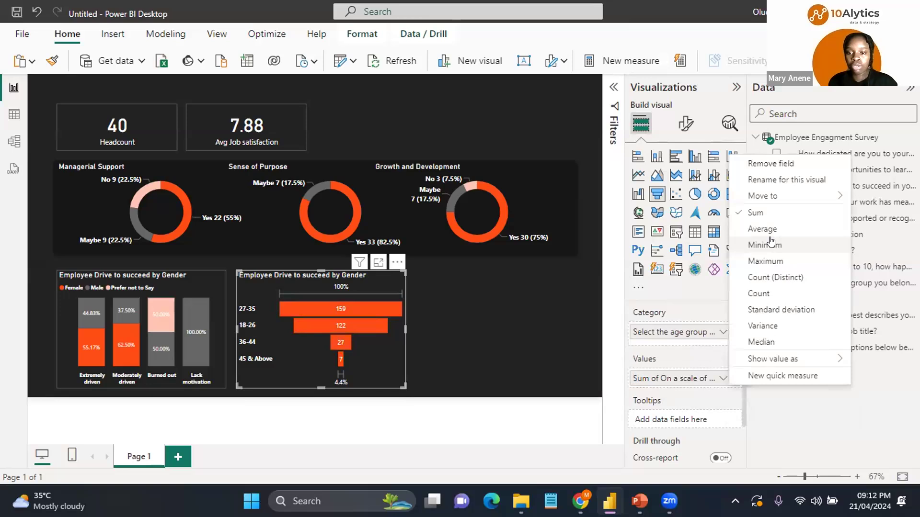
pyautogui.press('Return')
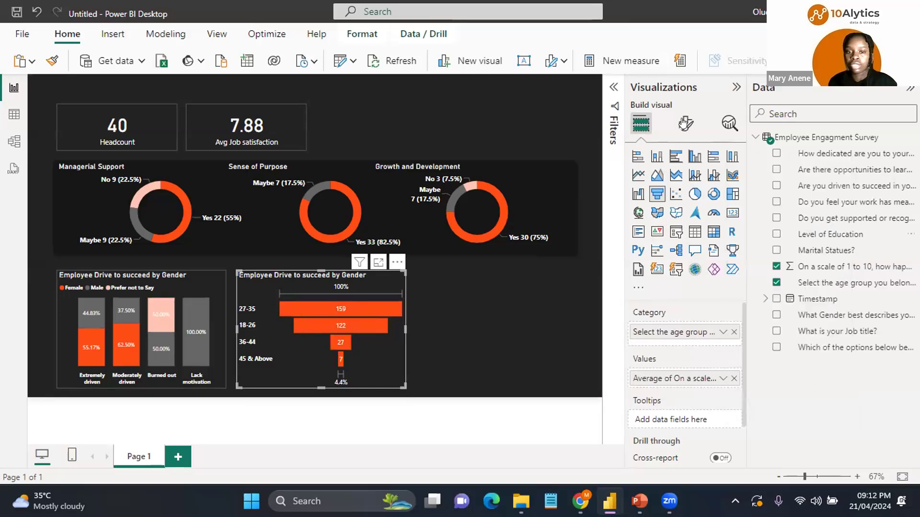
# Step: Retitle the funnel as "Avg Job Satisfaction by Age Group"
pyautogui.click(684, 123)
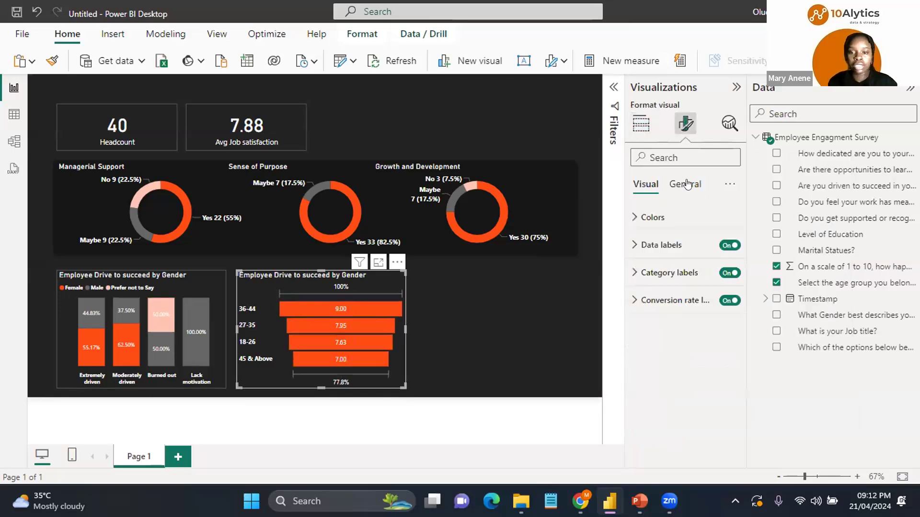
pyautogui.click(686, 184)
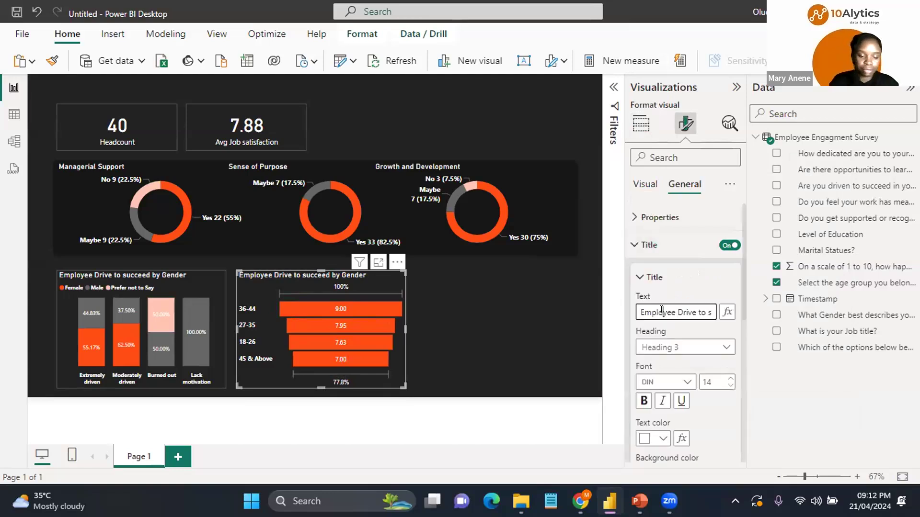
pyautogui.tripleClick(661, 310)
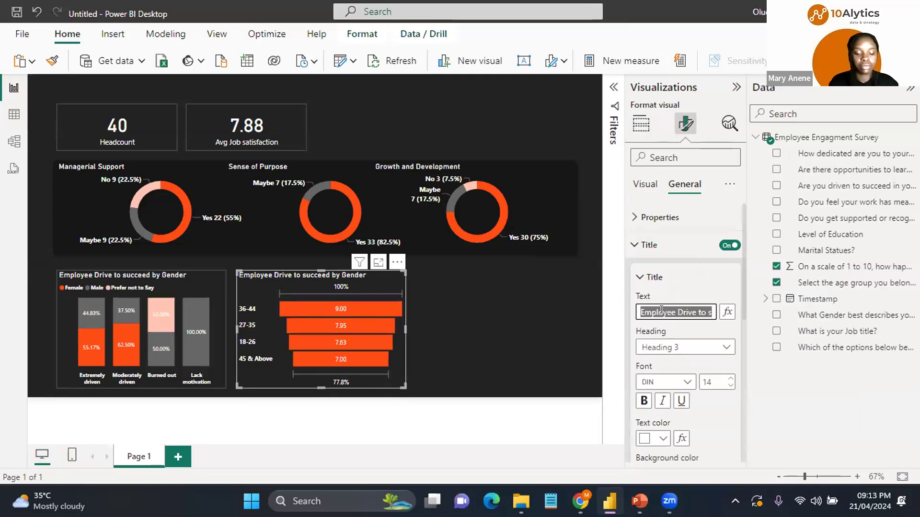
pyautogui.write('Avg Job Satisfaction')
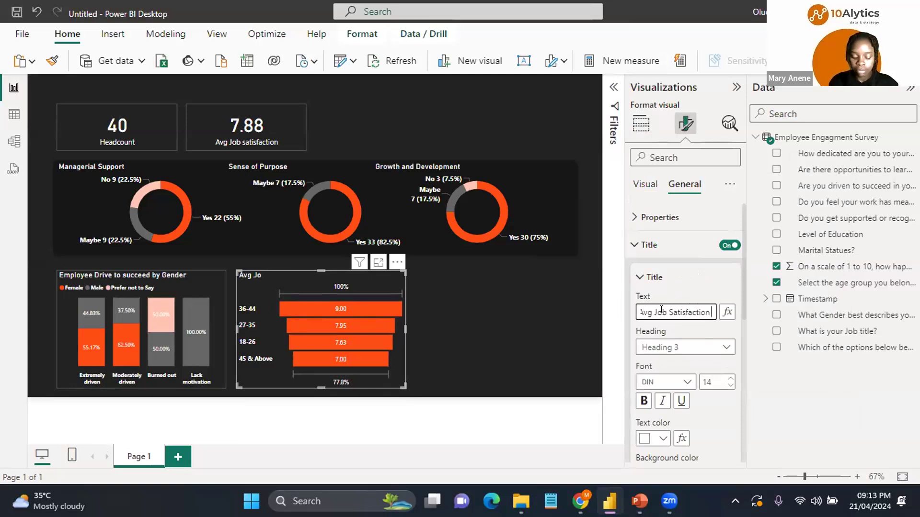
pyautogui.write(' by Age Group')
pyautogui.press('Return')
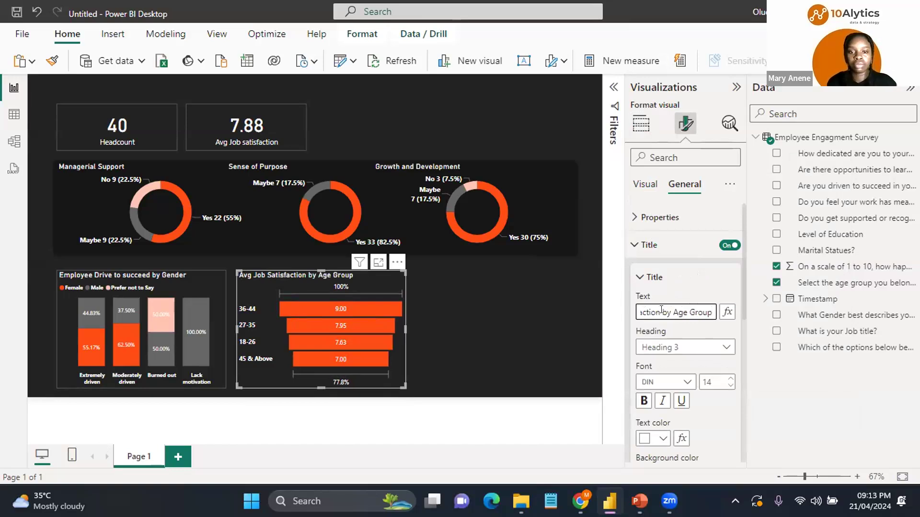
pyautogui.click(383, 276)
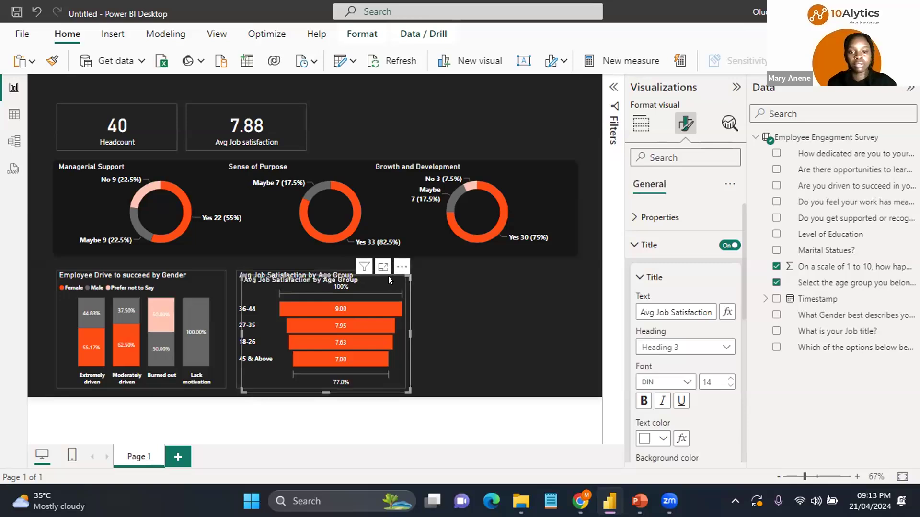
pyautogui.moveTo(388, 276); pyautogui.dragTo(554, 267)
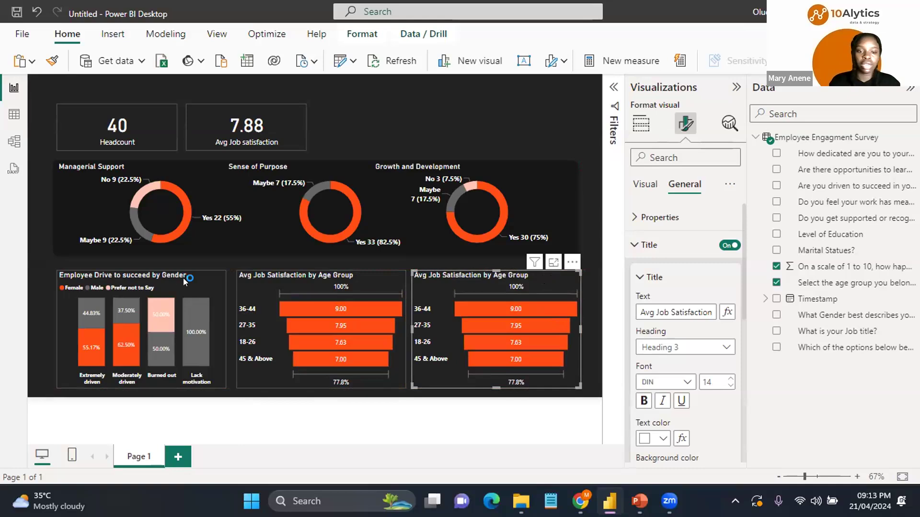
pyautogui.press('Delete')
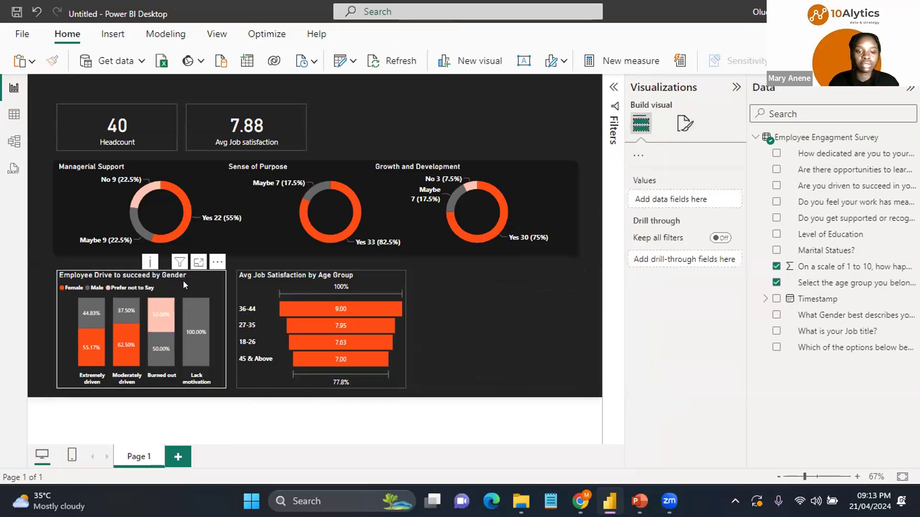
# Step: Copy the gender drive column chart and place the duplicate at the right end of the bottom row
pyautogui.click(183, 281)
pyautogui.hotkey('ctrl', 'c')
pyautogui.hotkey('ctrl', 'v')
pyautogui.moveTo(183, 281); pyautogui.dragTo(531, 274)
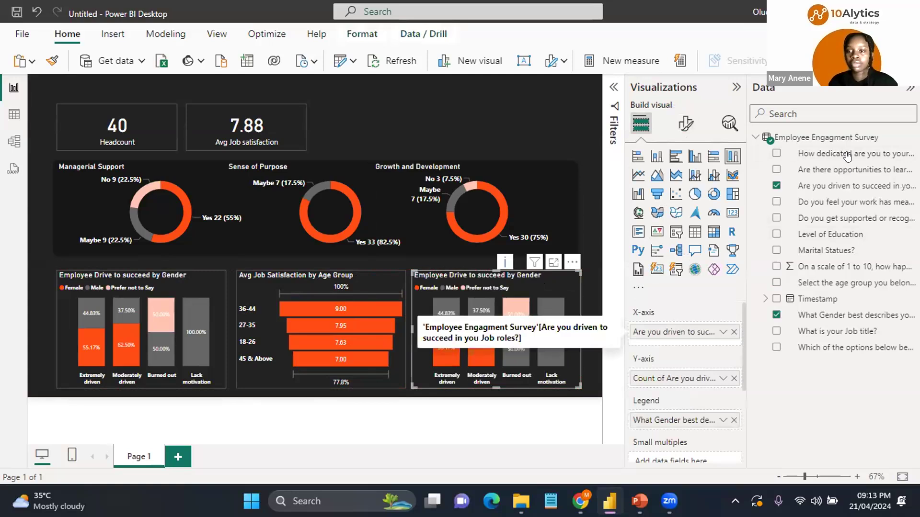
# Step: Rebuild the duplicate with the dedication question on the x-axis and y-axis count, and the work-arrangement options field as legend
pyautogui.moveTo(847, 155); pyautogui.dragTo(847, 154)
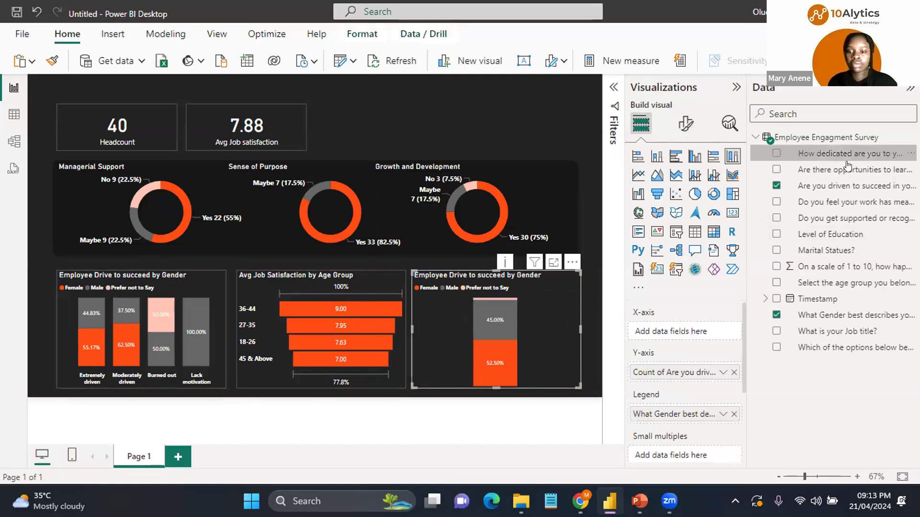
pyautogui.click(845, 154)
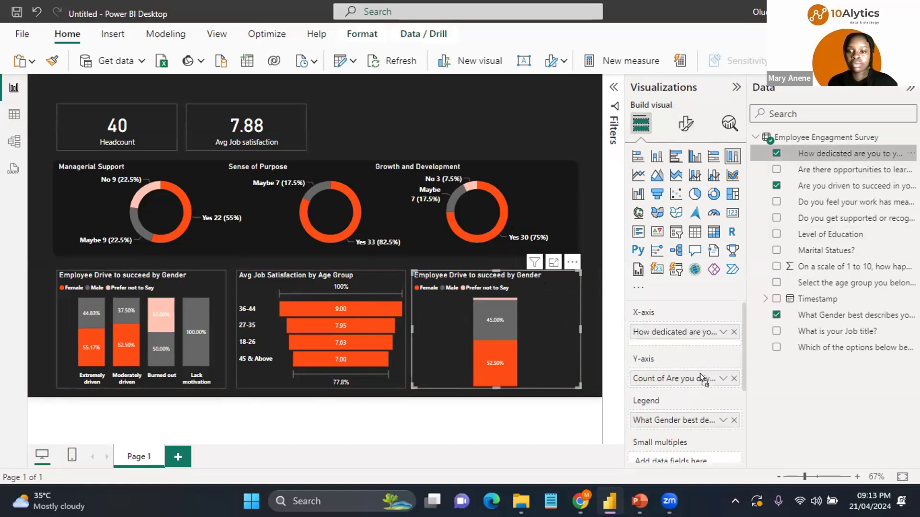
pyautogui.moveTo(844, 154); pyautogui.dragTo(697, 376)
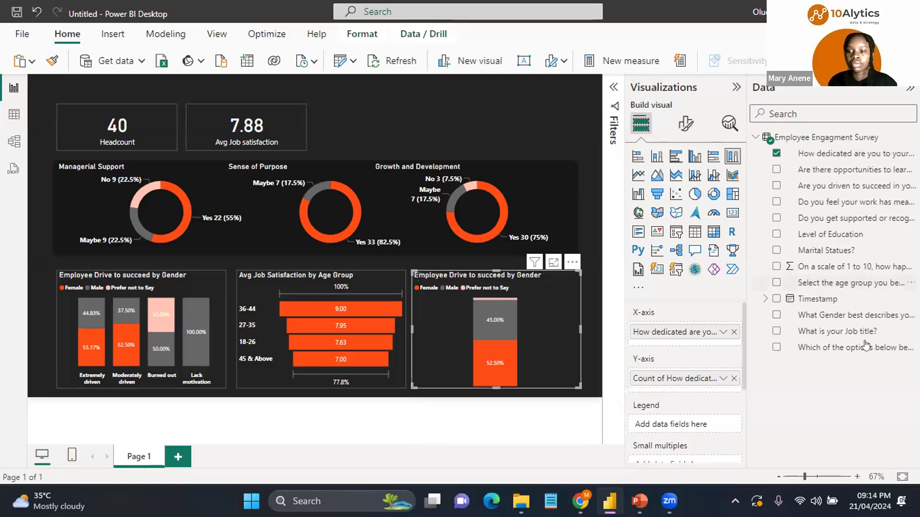
pyautogui.moveTo(866, 346); pyautogui.dragTo(696, 420)
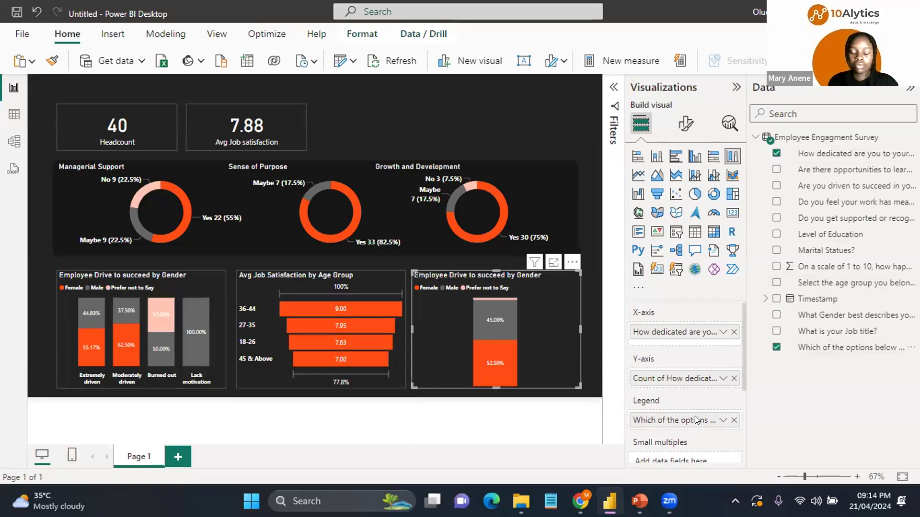
pyautogui.click(836, 344)
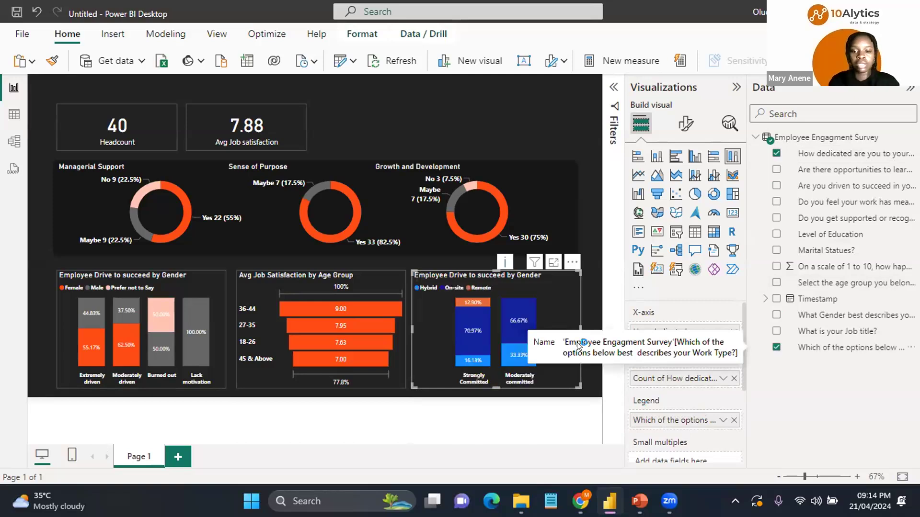
# Step: Color the Hybrid series columns of the dedication chart orange
pyautogui.click(687, 125)
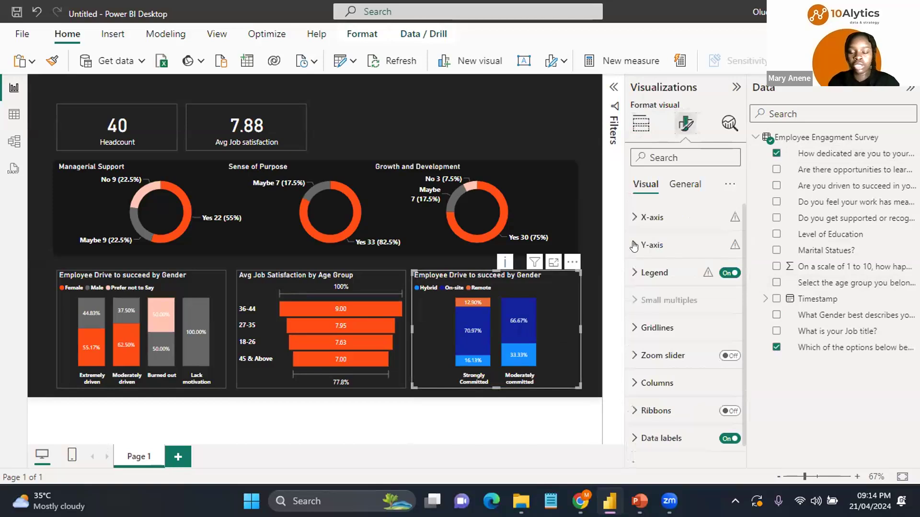
pyautogui.click(639, 245)
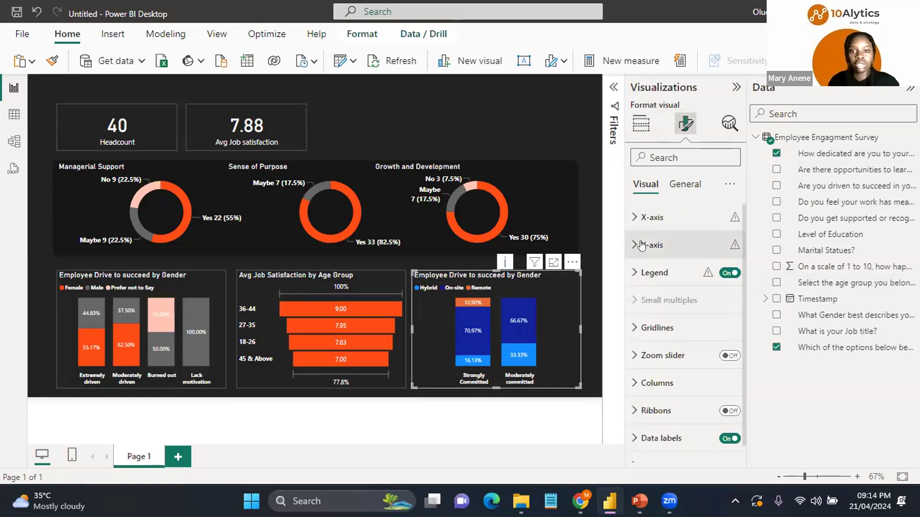
pyautogui.click(641, 245)
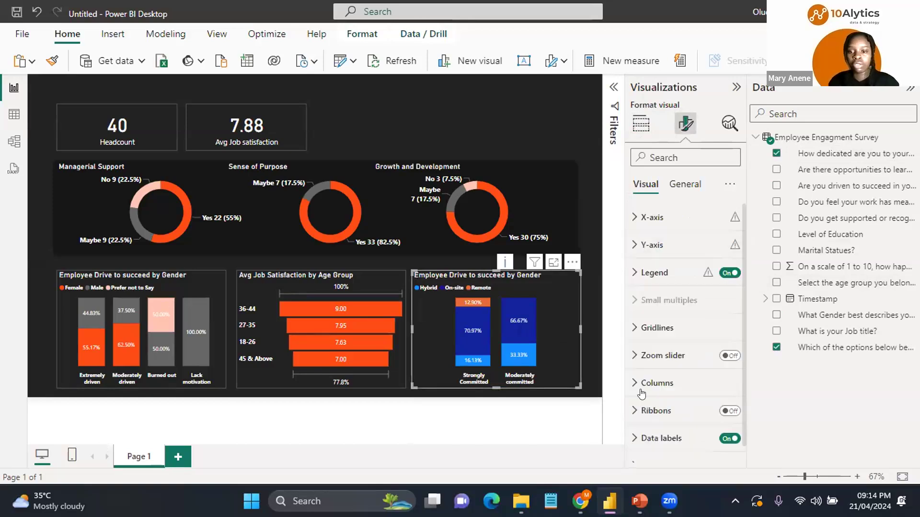
pyautogui.click(641, 383)
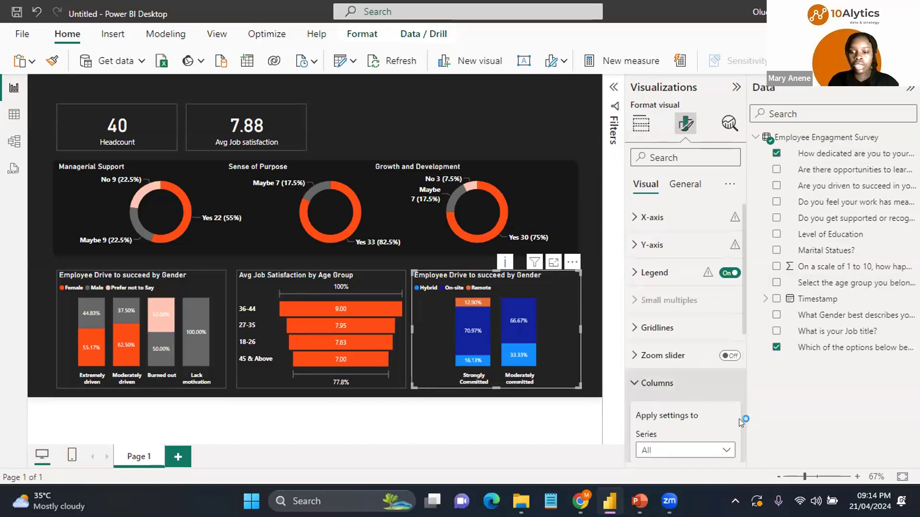
pyautogui.scroll(-4, 738, 419)
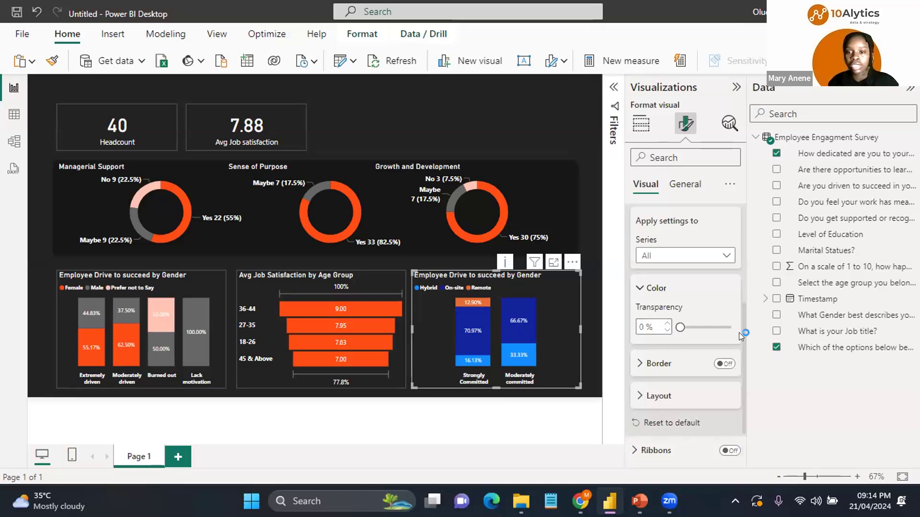
pyautogui.scroll(2, 718, 311)
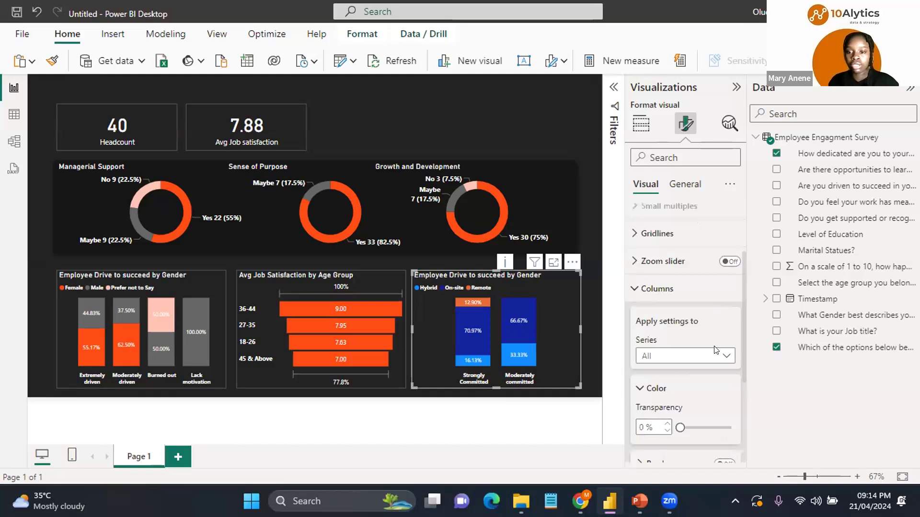
pyautogui.click(674, 353)
pyautogui.press('Escape')
pyautogui.scroll(-3, 660, 235)
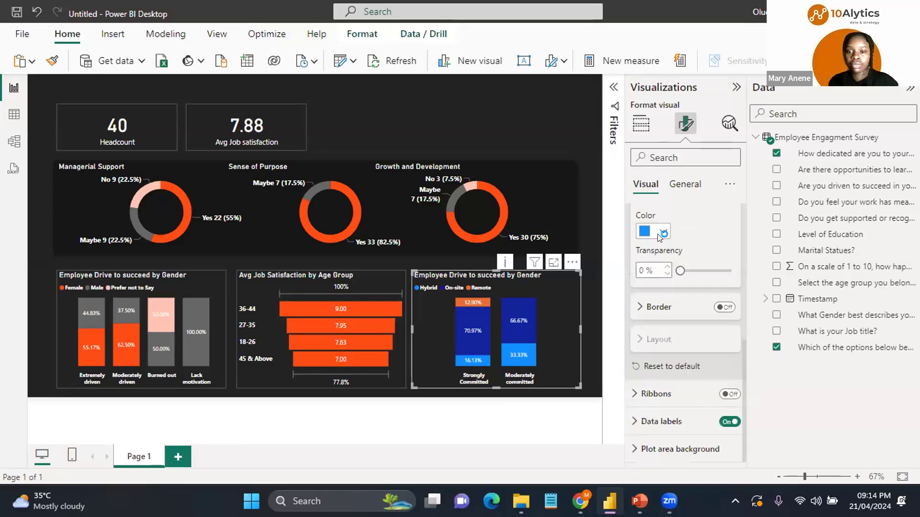
pyautogui.click(660, 234)
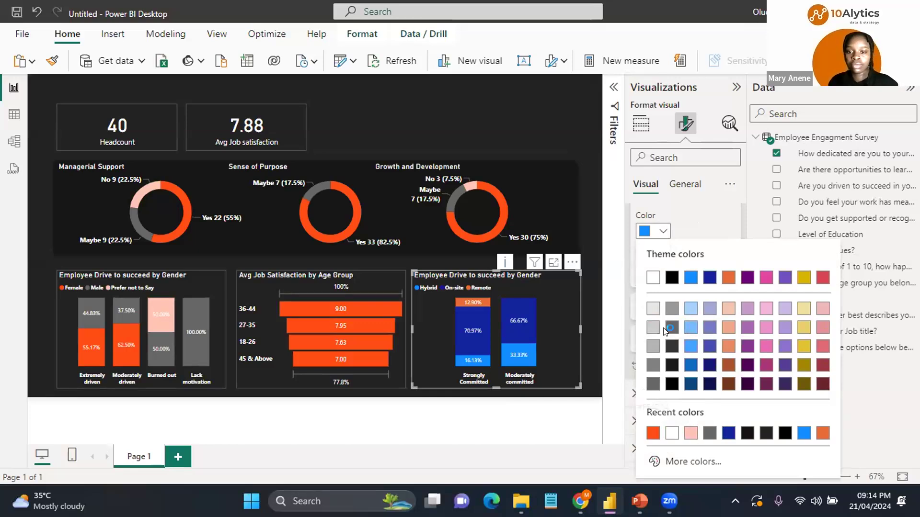
pyautogui.click(651, 434)
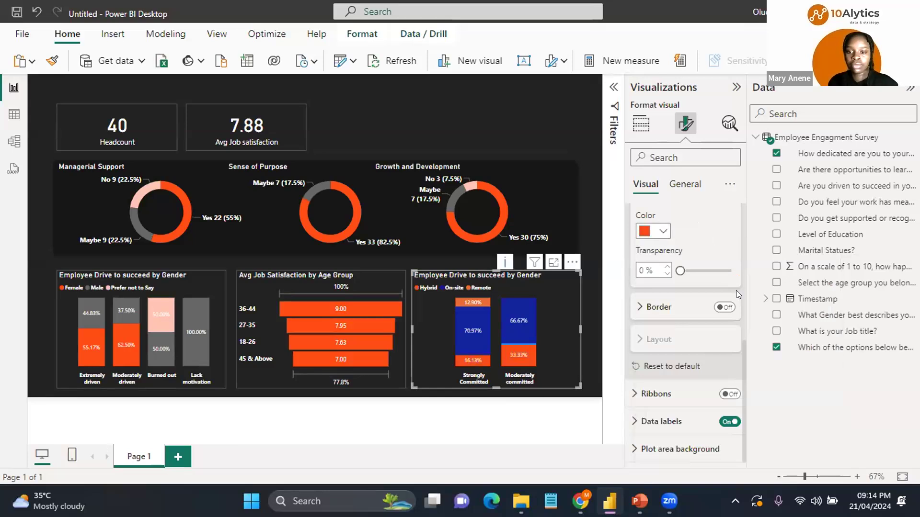
# Step: Color the On-site series columns of the dedication chart gray
pyautogui.scroll(4, 743, 281)
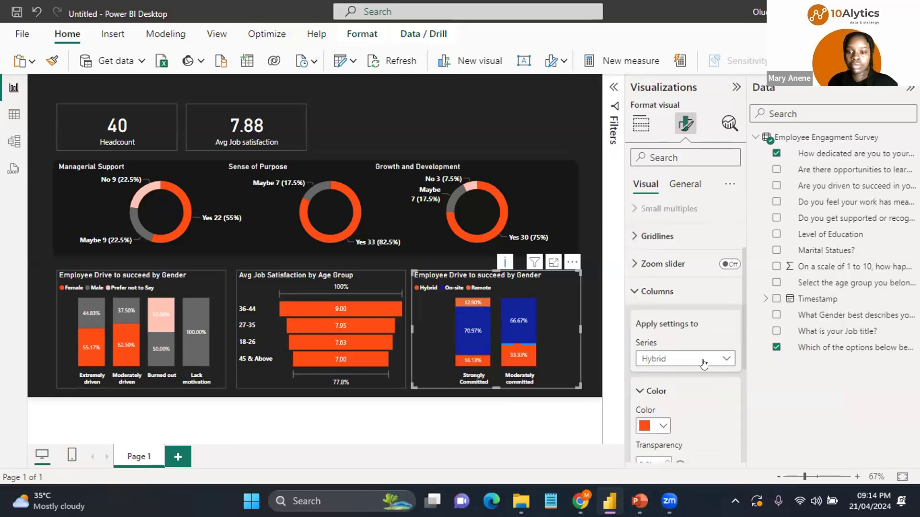
pyautogui.click(677, 362)
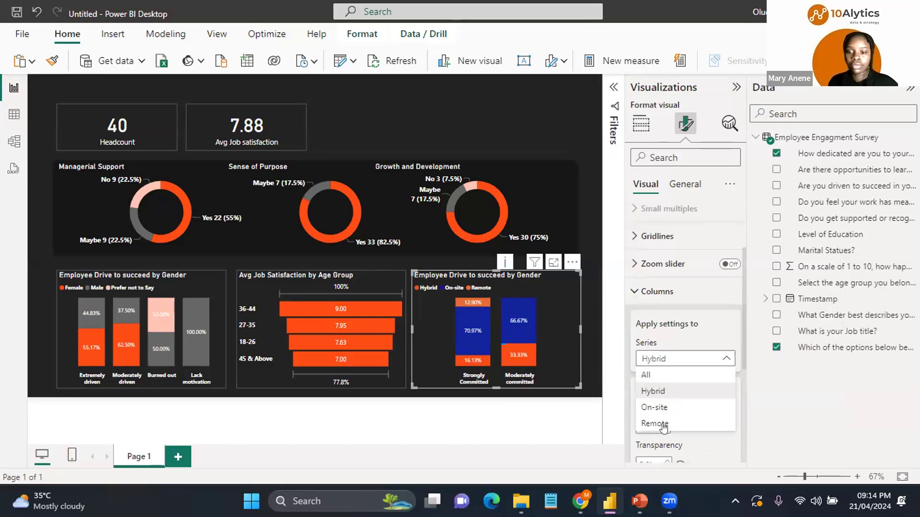
pyautogui.click(663, 426)
pyautogui.press('Down')
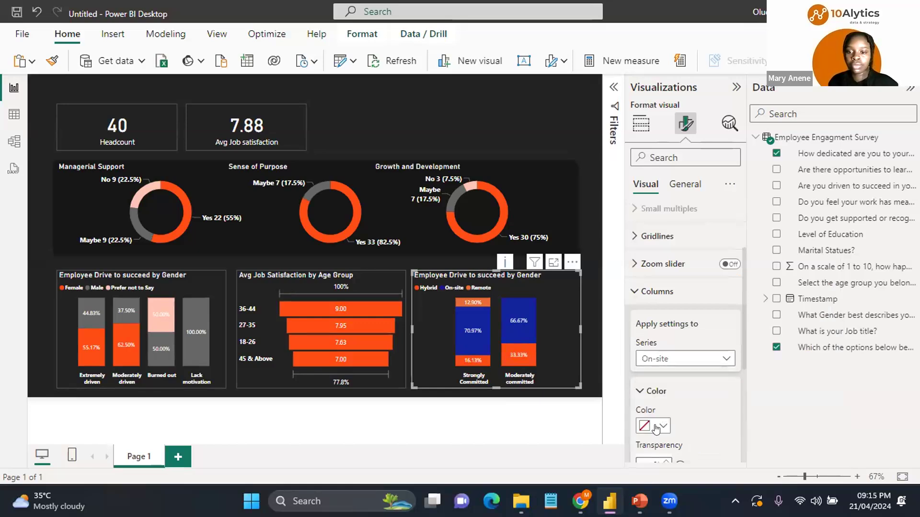
pyautogui.click(660, 428)
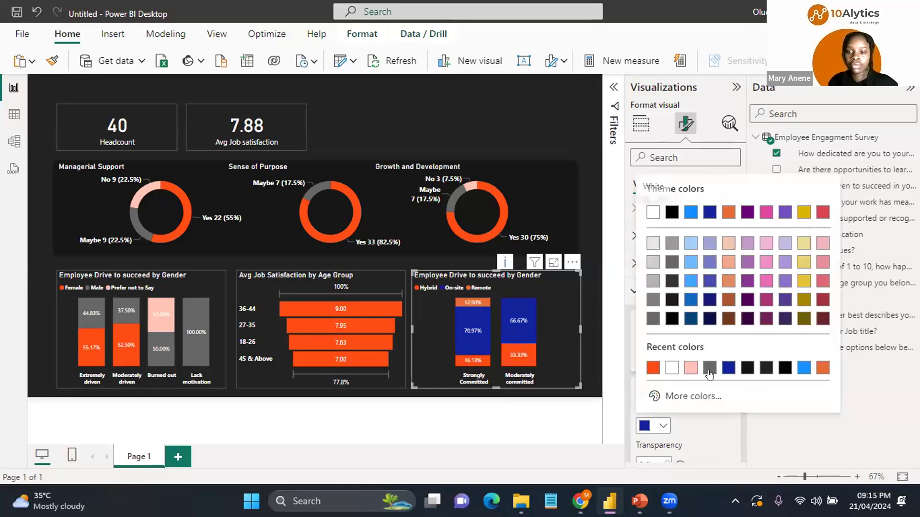
pyautogui.click(709, 370)
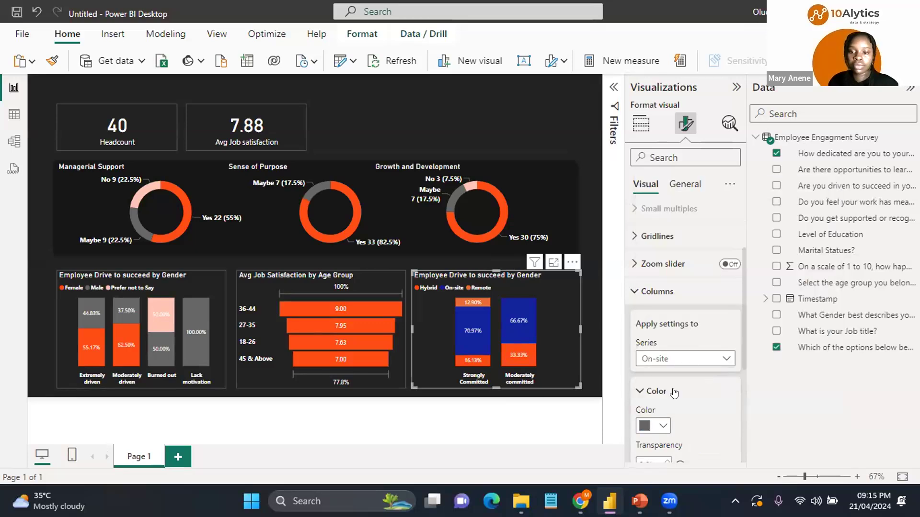
# Step: Color the Remote series columns light pink, then deselect the chart and hover over its bars
pyautogui.click(685, 358)
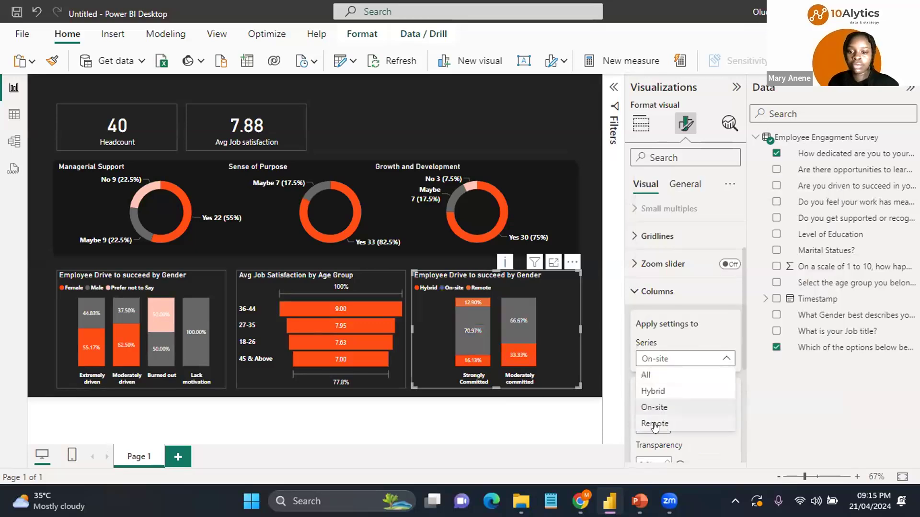
pyautogui.press('Escape')
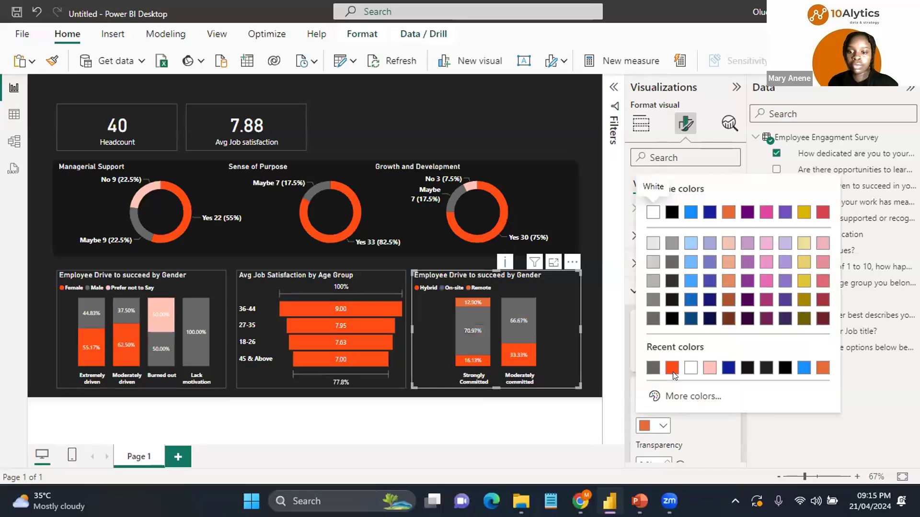
pyautogui.click(708, 373)
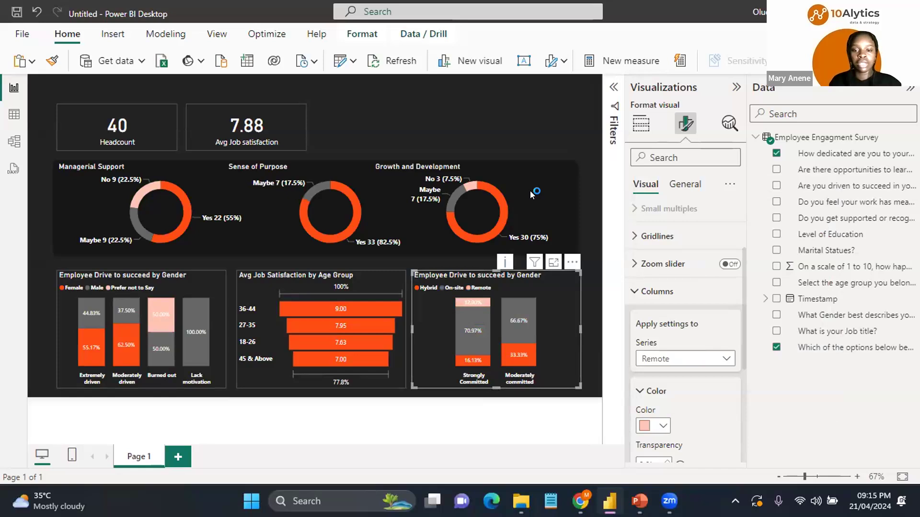
pyautogui.click(529, 113)
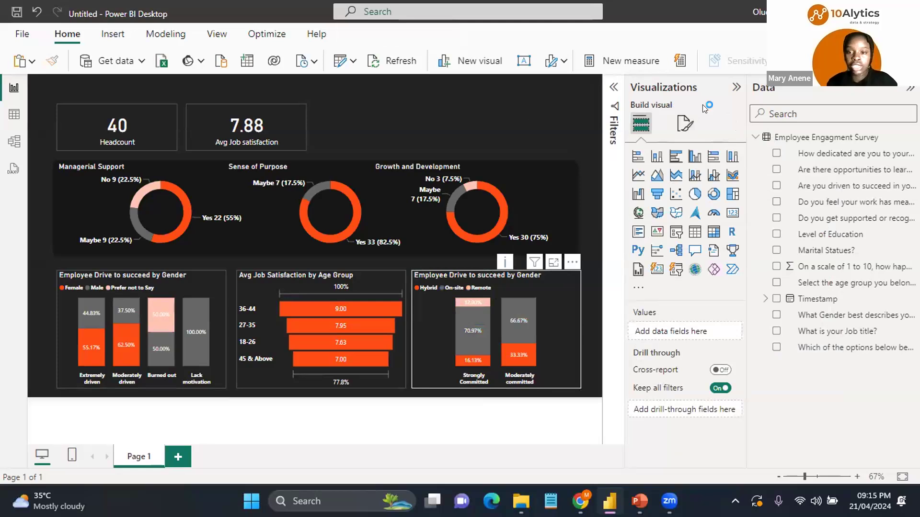
pyautogui.click(676, 134)
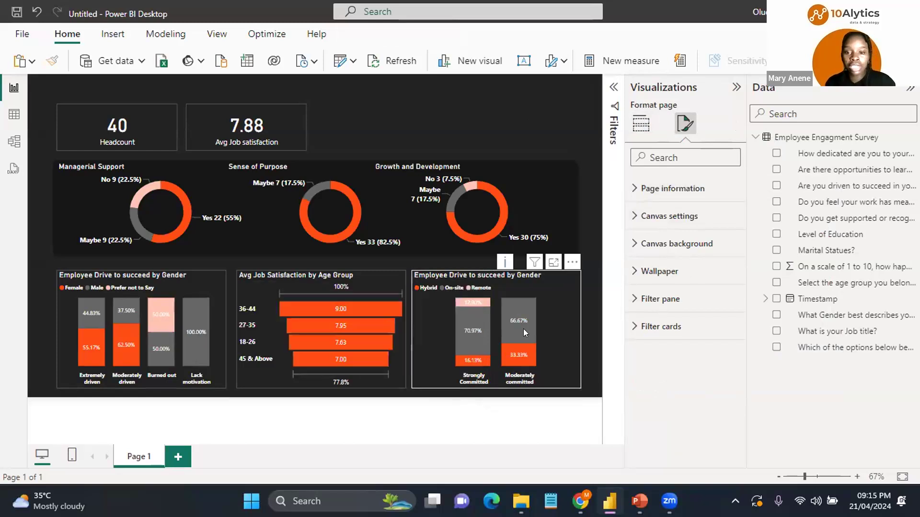
pyautogui.moveTo(523, 323)
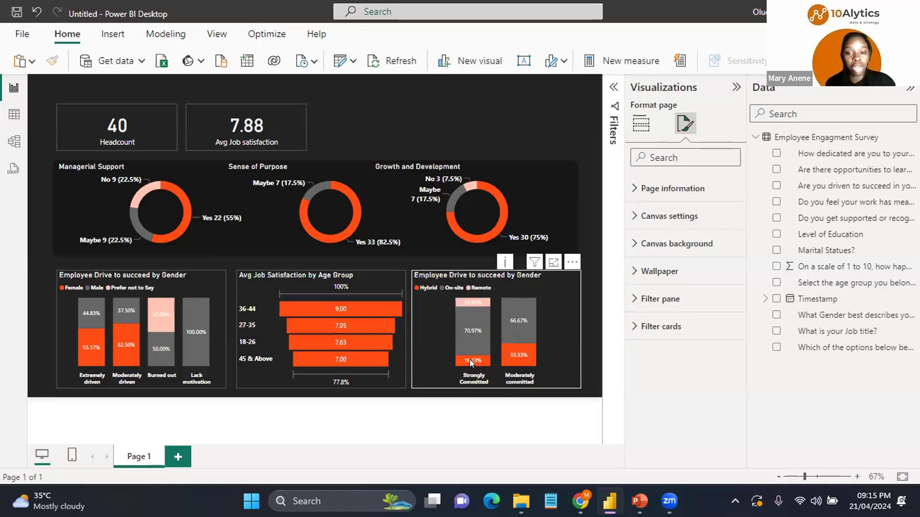
pyautogui.moveTo(471, 362)
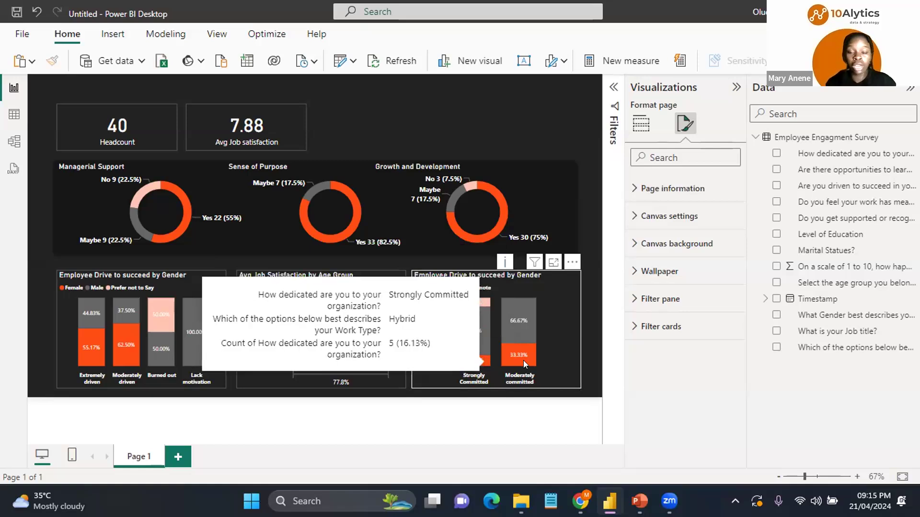
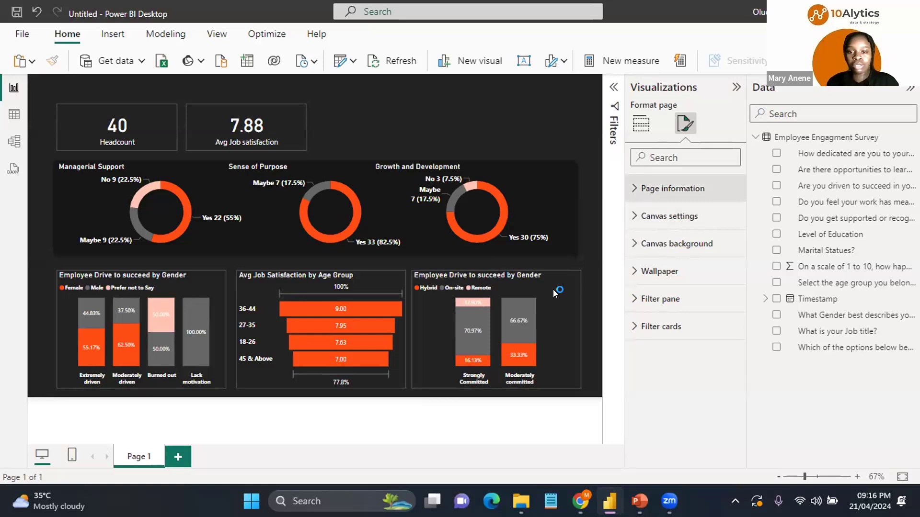
# Step: Retitle the dedication chart as "Employee Dedication by work Type"
pyautogui.moveTo(553, 290)
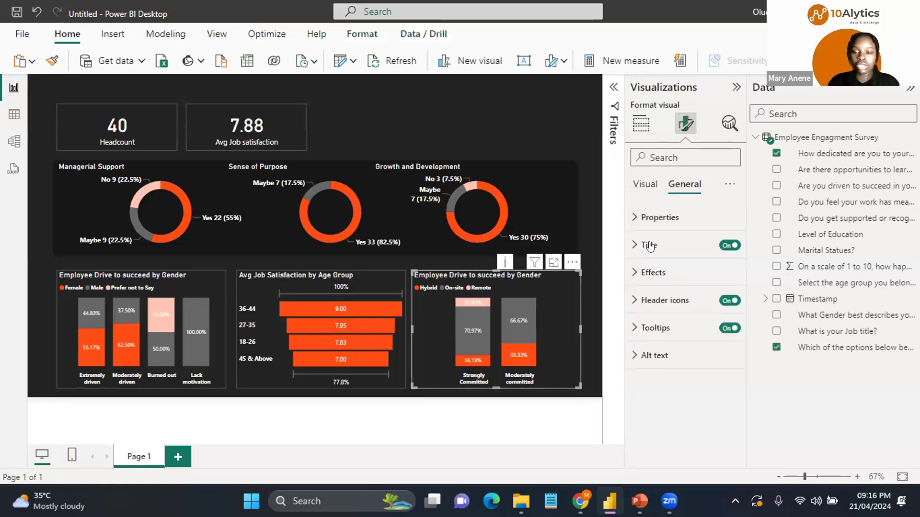
pyautogui.click(634, 246)
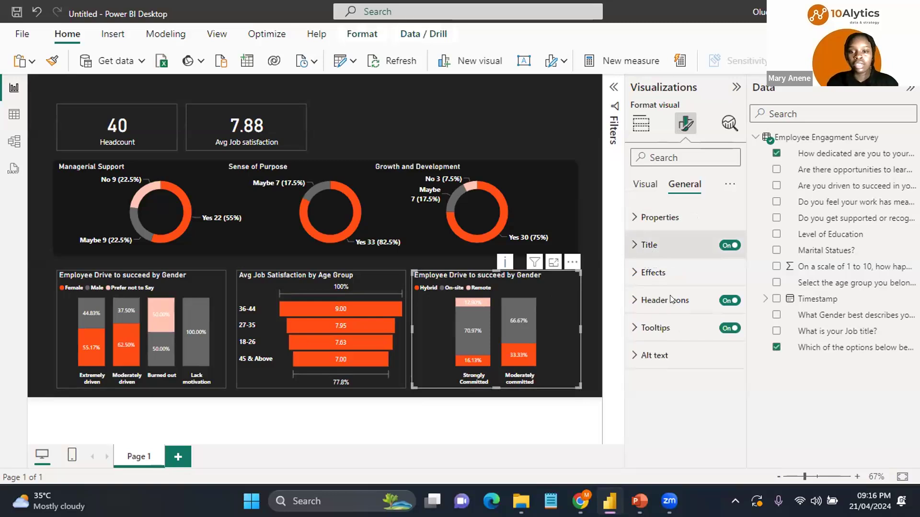
pyautogui.click(685, 312)
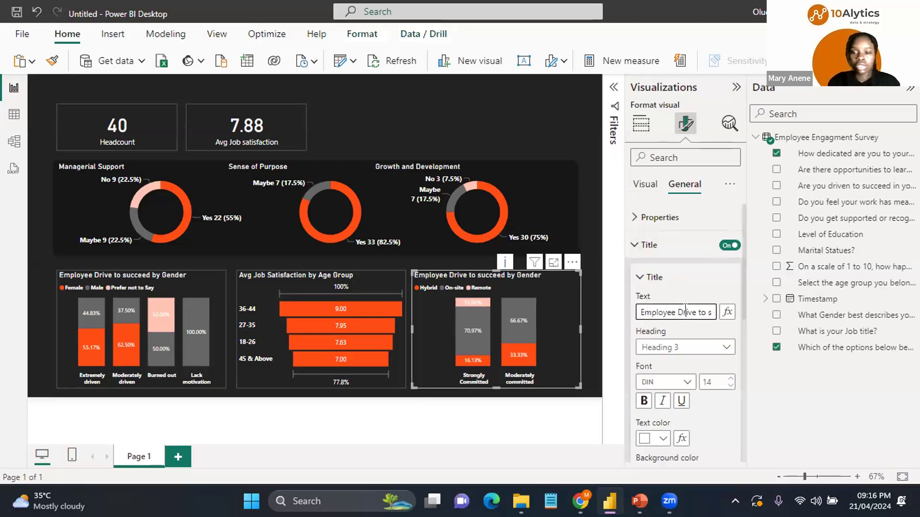
pyautogui.tripleClick(685, 310)
pyautogui.press('BackSpace')
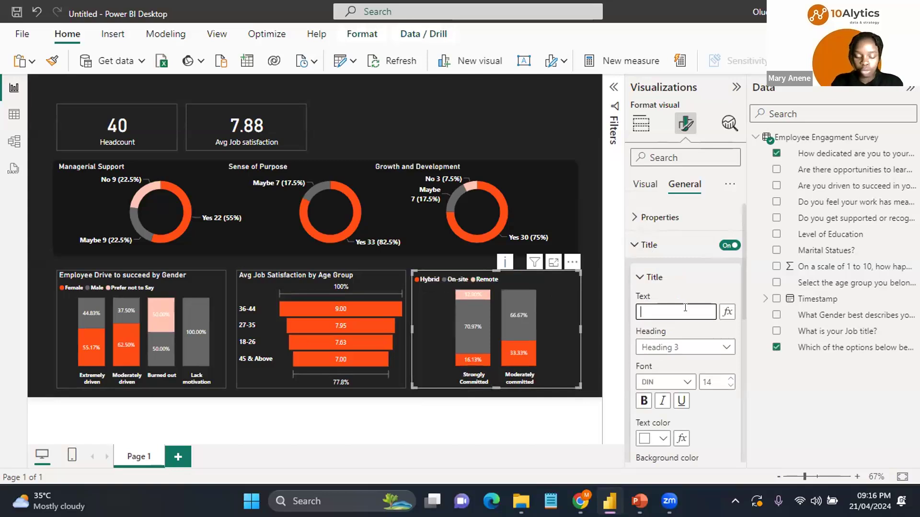
pyautogui.write('E')
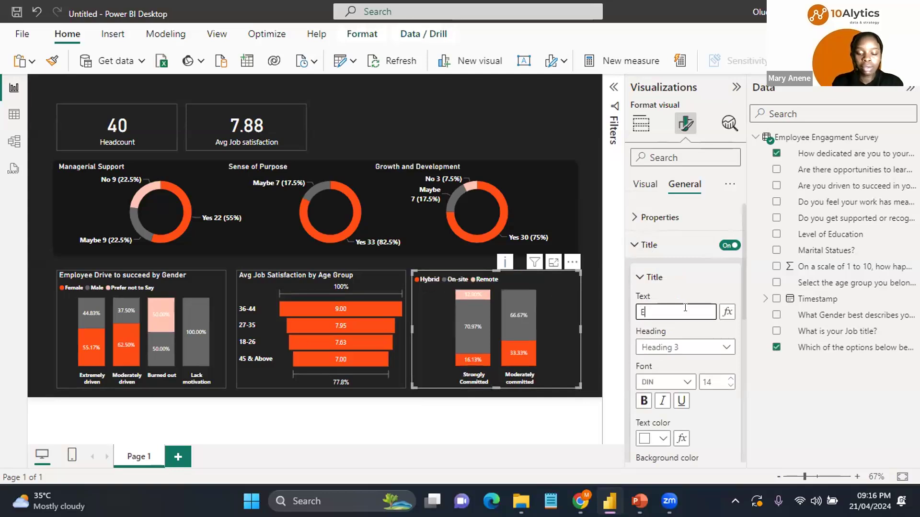
pyautogui.write('mp')
pyautogui.write('loy')
pyautogui.write('ee ')
pyautogui.write('D')
pyautogui.write('ed')
pyautogui.write('ica')
pyautogui.write('t')
pyautogui.write('io')
pyautogui.write('n')
pyautogui.write(' b')
pyautogui.write('y')
pyautogui.write(' wo')
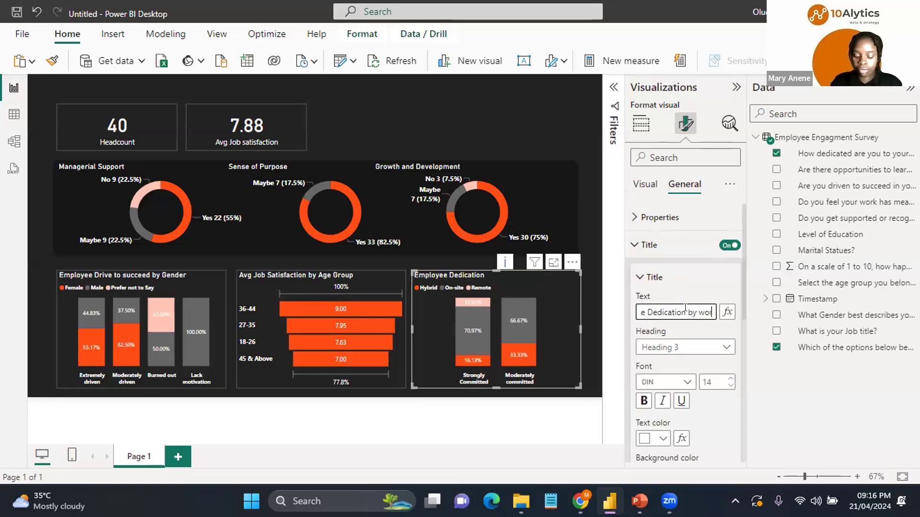
pyautogui.write('rk Type')
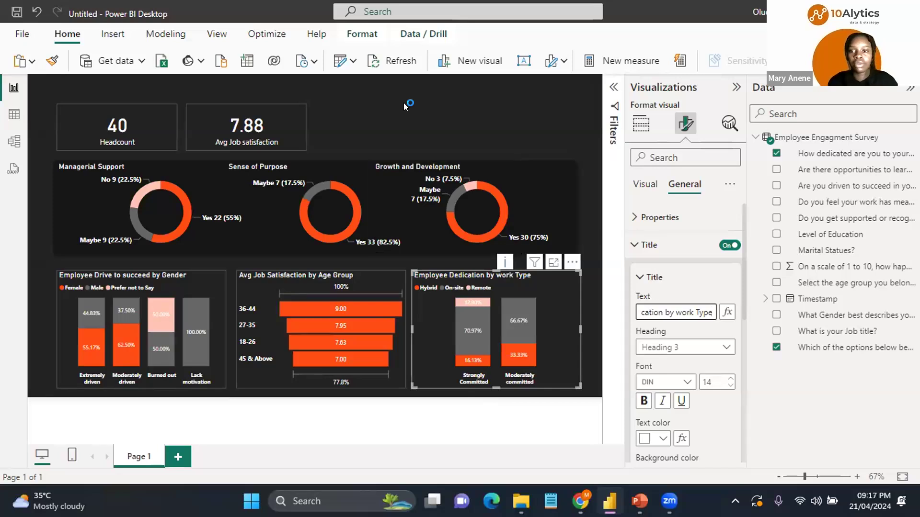
# Step: Add a slicer beside the KPI cards, resize it, and give it the Marital Statues? field
pyautogui.click(305, 105)
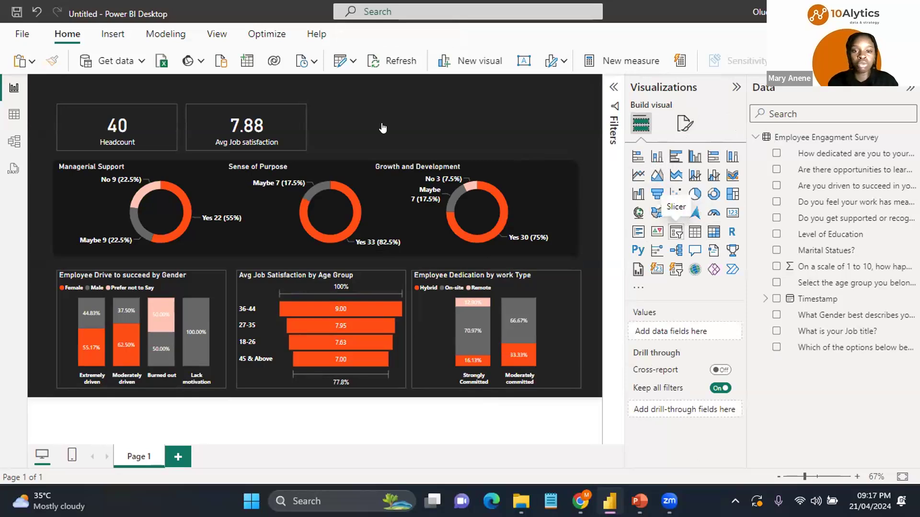
pyautogui.moveTo(357, 130); pyautogui.dragTo(552, 126)
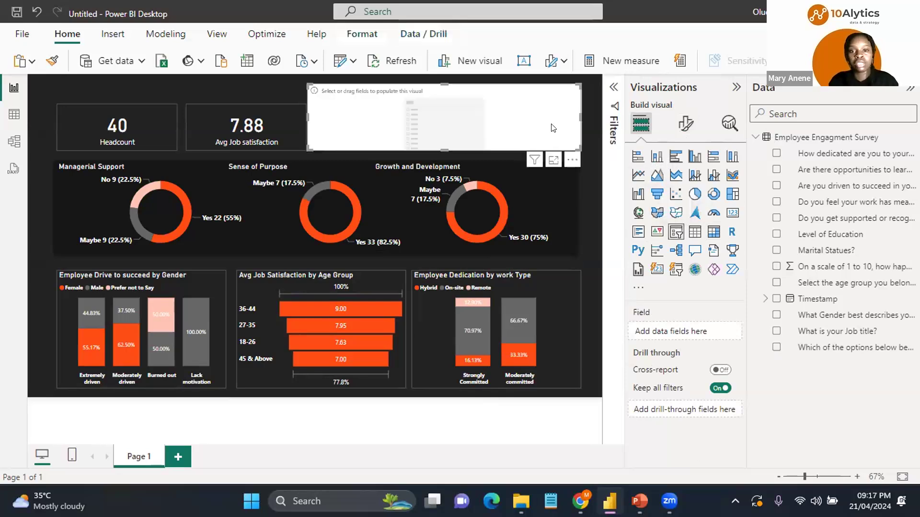
pyautogui.moveTo(580, 84); pyautogui.dragTo(392, 125)
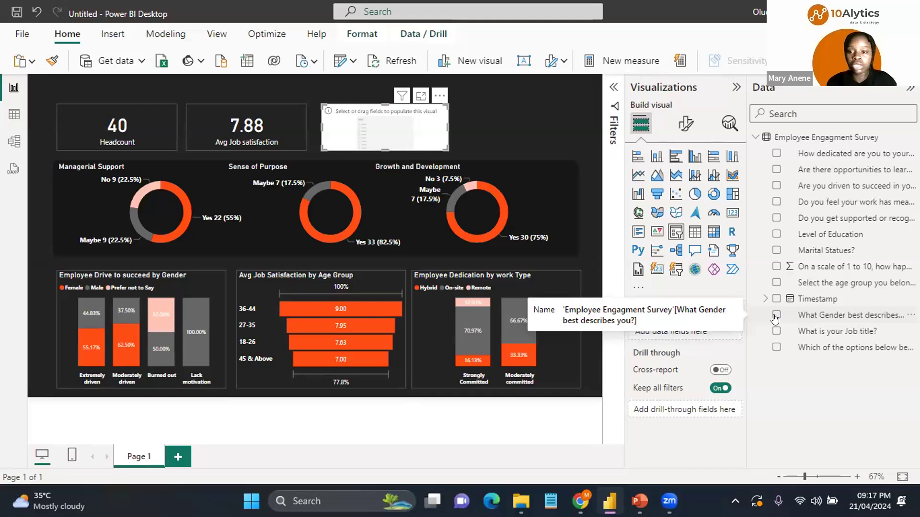
pyautogui.click(777, 250)
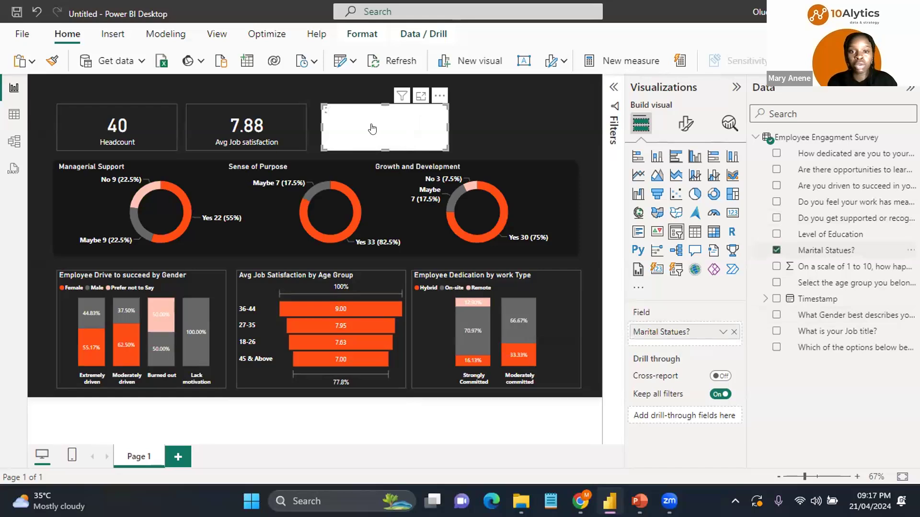
# Step: Set the slicer header's font color to white
pyautogui.click(685, 134)
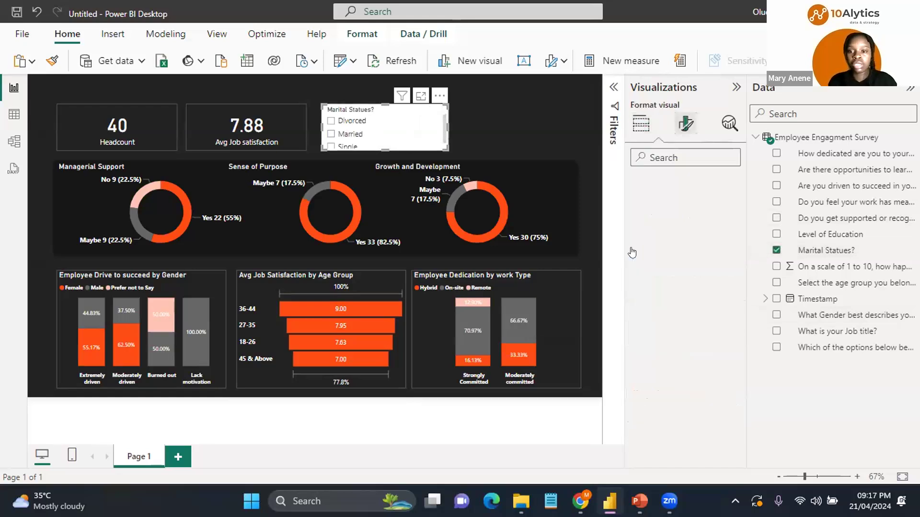
pyautogui.click(664, 245)
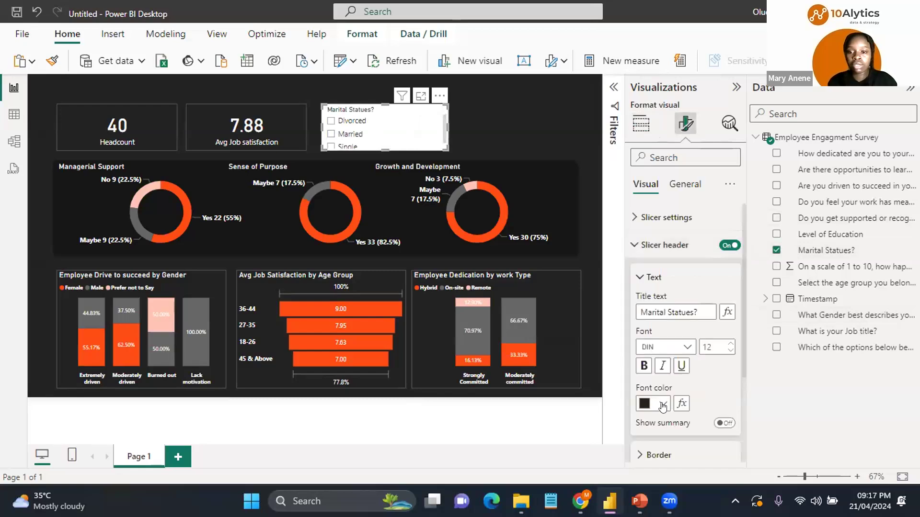
pyautogui.click(662, 405)
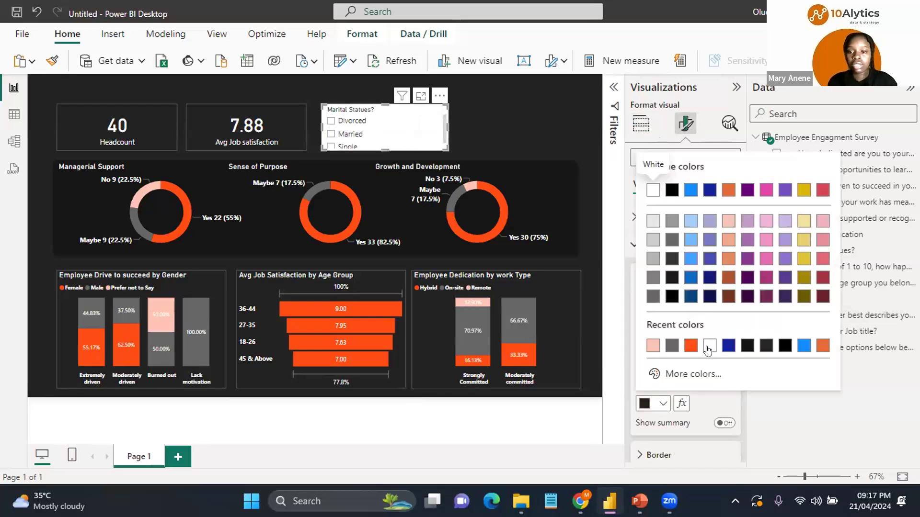
pyautogui.click(708, 347)
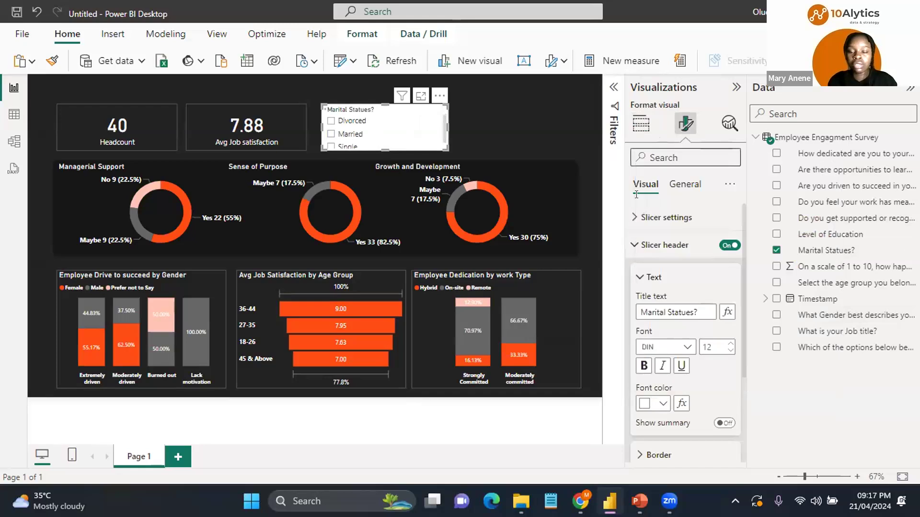
# Step: Change the slicer style to Dropdown
pyautogui.click(632, 244)
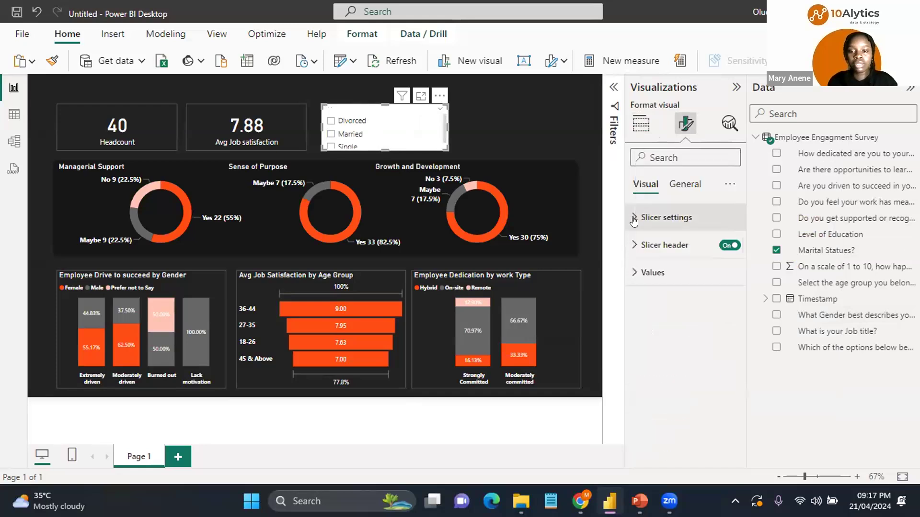
pyautogui.click(635, 219)
pyautogui.click(715, 286)
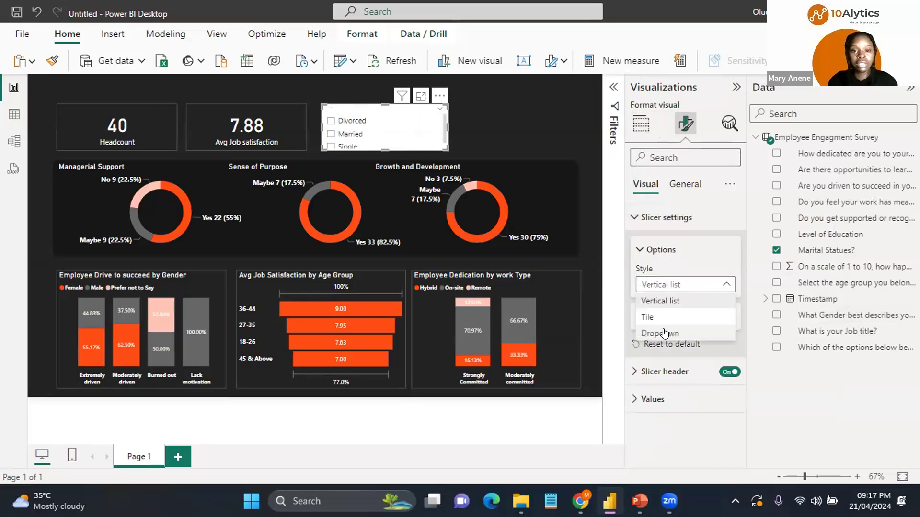
pyautogui.click(664, 334)
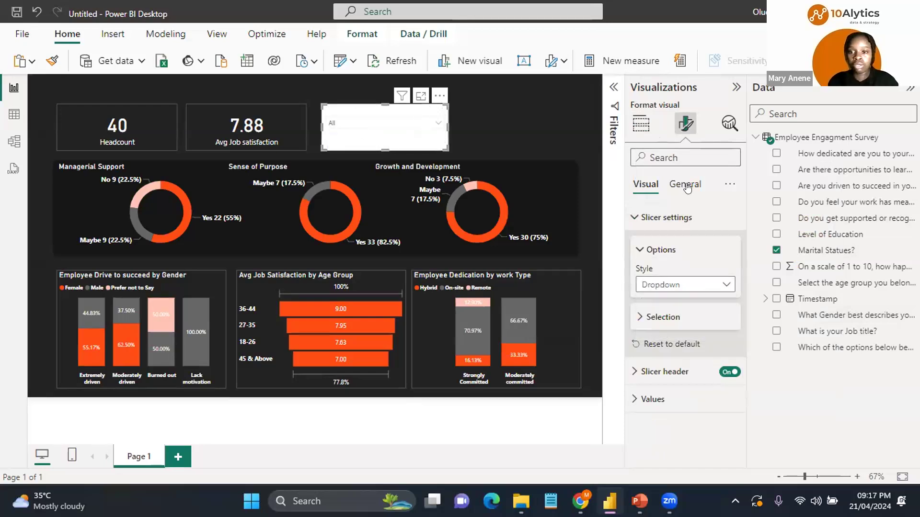
# Step: Turn off the slicer's background effect
pyautogui.click(686, 186)
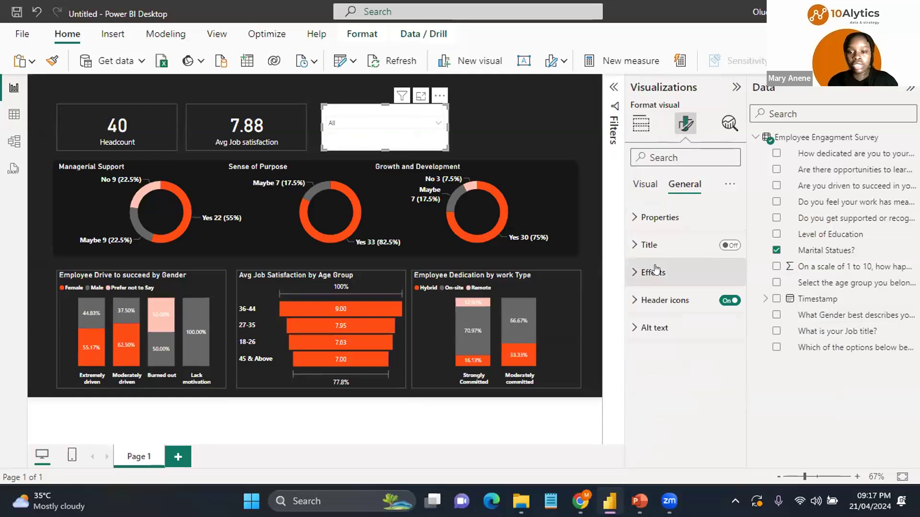
pyautogui.click(653, 272)
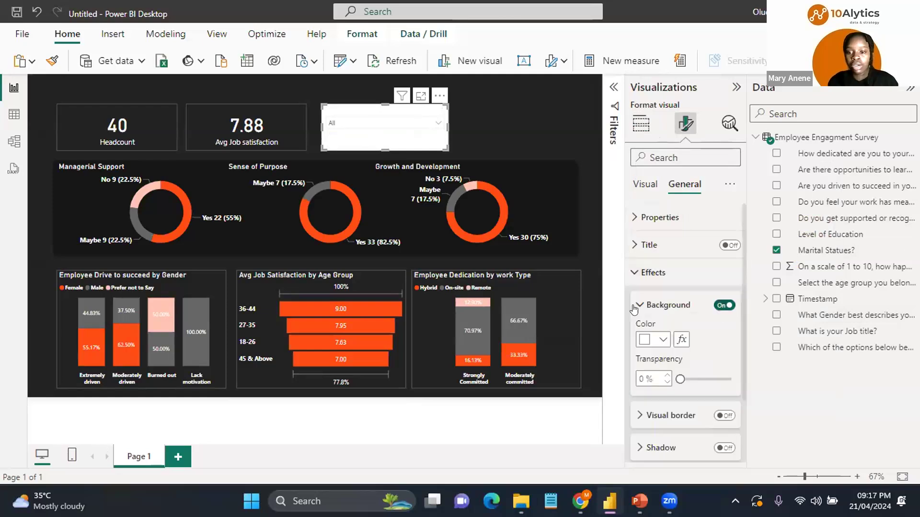
pyautogui.click(724, 305)
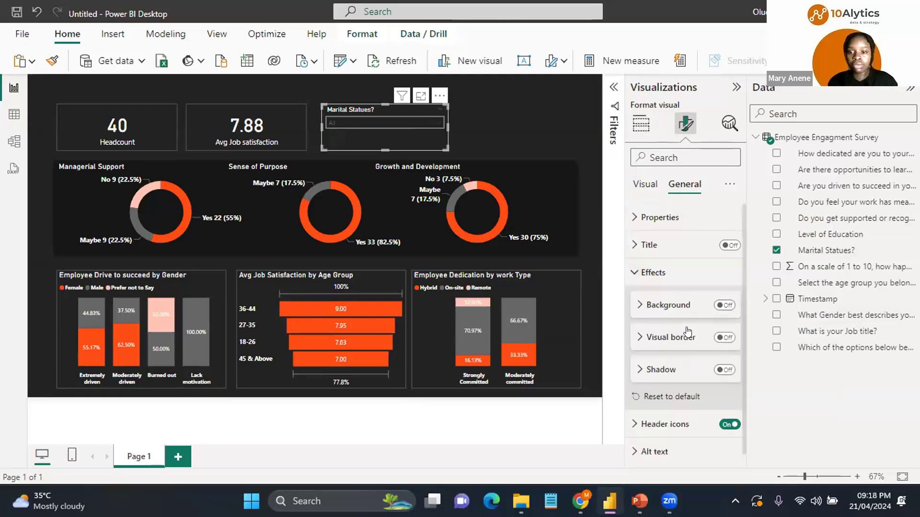
# Step: Turn on the slicer's visual border and set its color to gray
pyautogui.click(649, 342)
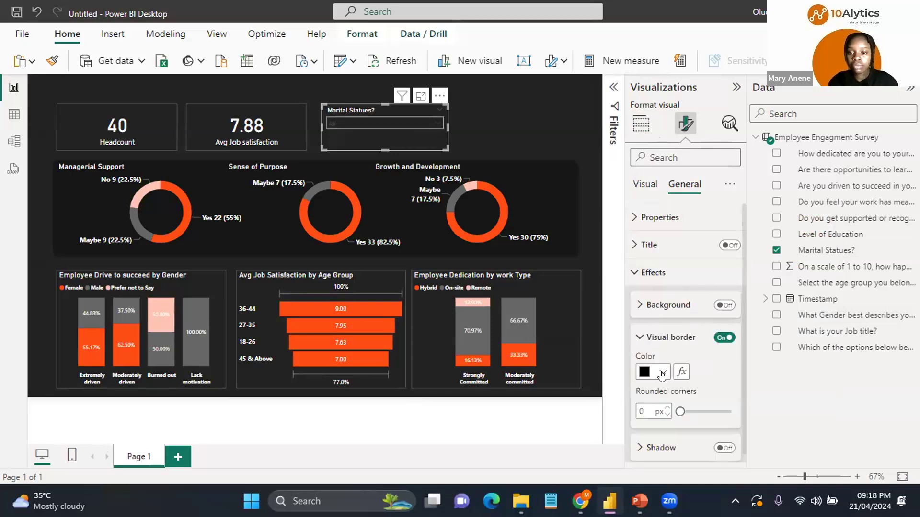
pyautogui.click(662, 372)
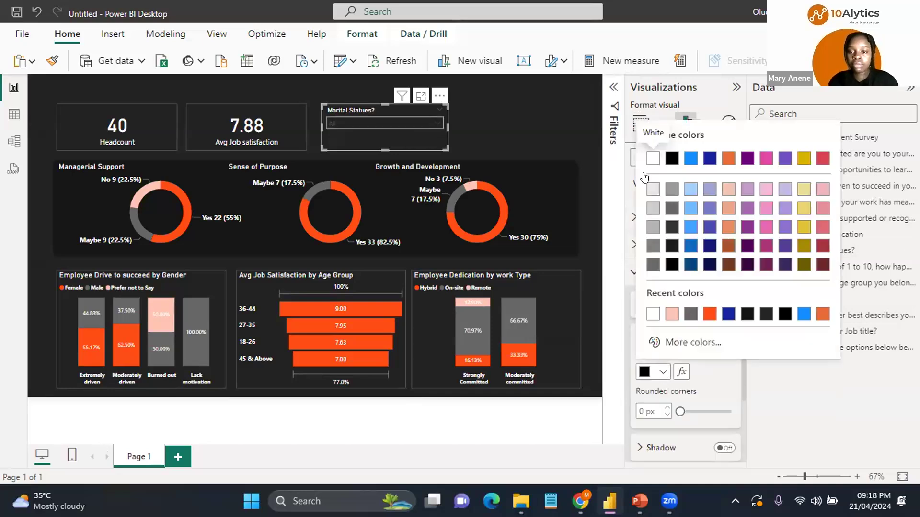
pyautogui.click(653, 189)
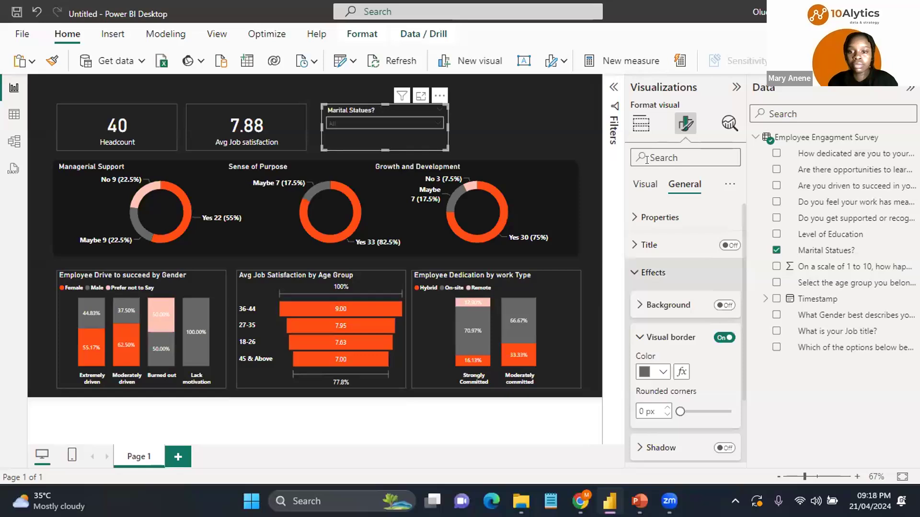
# Step: Set the slicer values font color to white
pyautogui.click(651, 187)
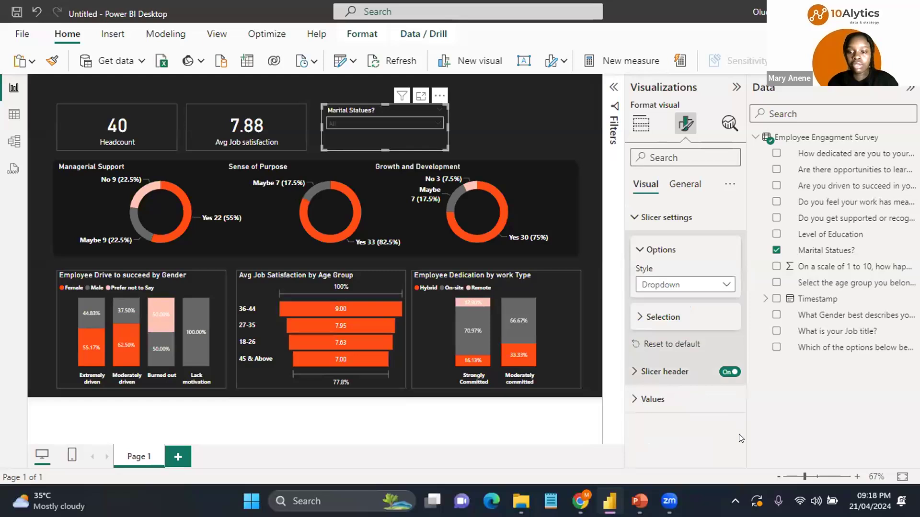
pyautogui.click(736, 401)
pyautogui.scroll(-5, 692, 304)
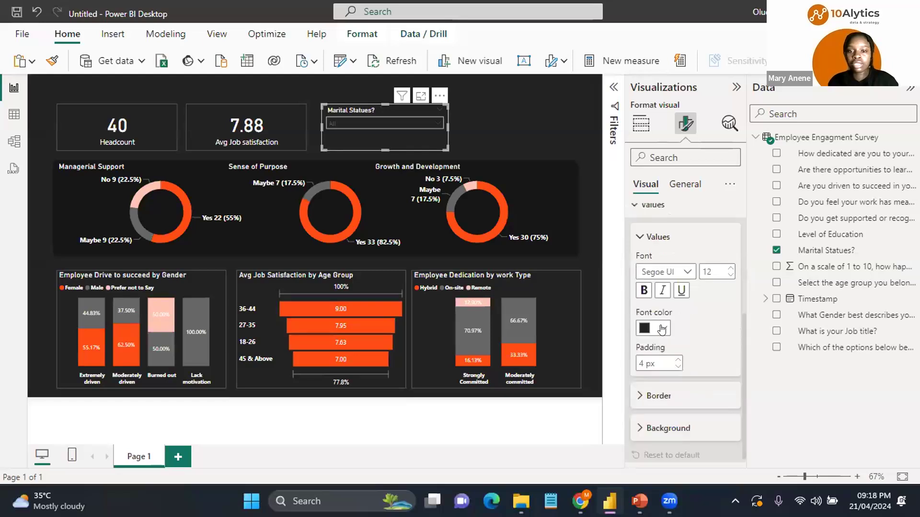
pyautogui.click(663, 328)
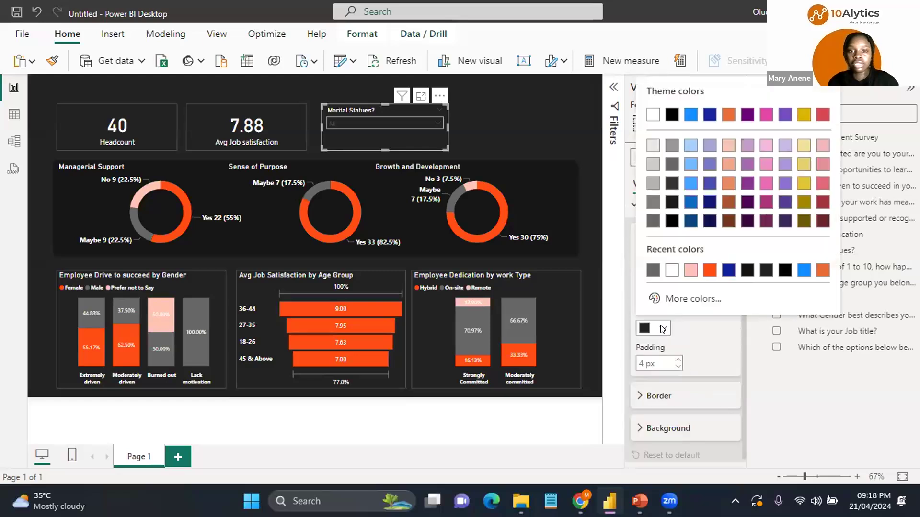
pyautogui.click(672, 270)
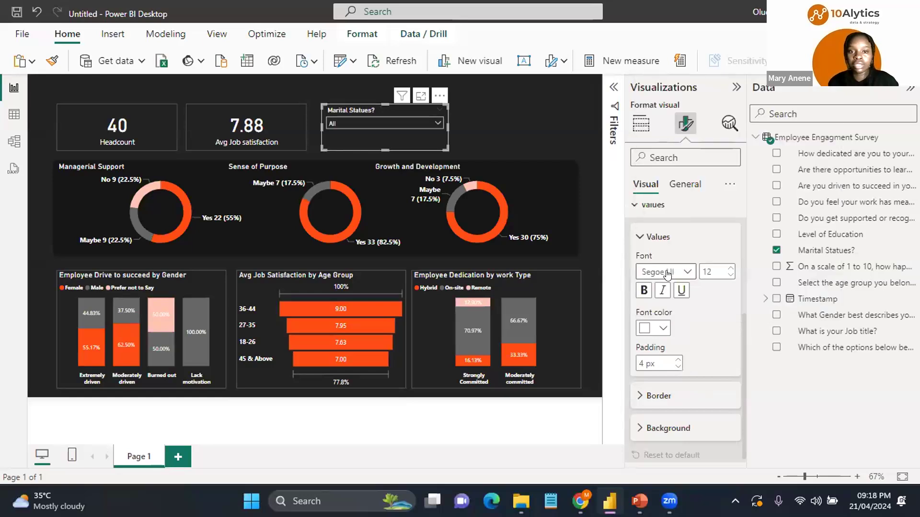
# Step: Set the slicer values font color to black
pyautogui.click(661, 429)
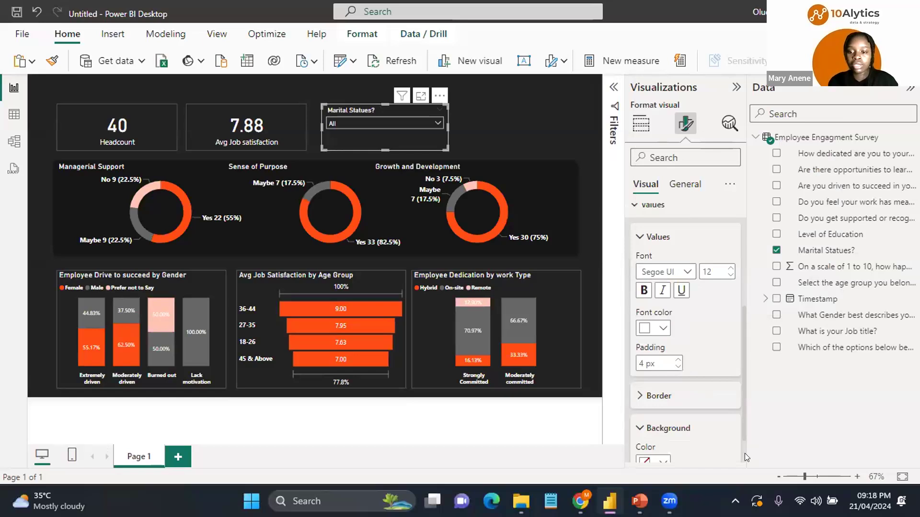
pyautogui.scroll(-2, 743, 452)
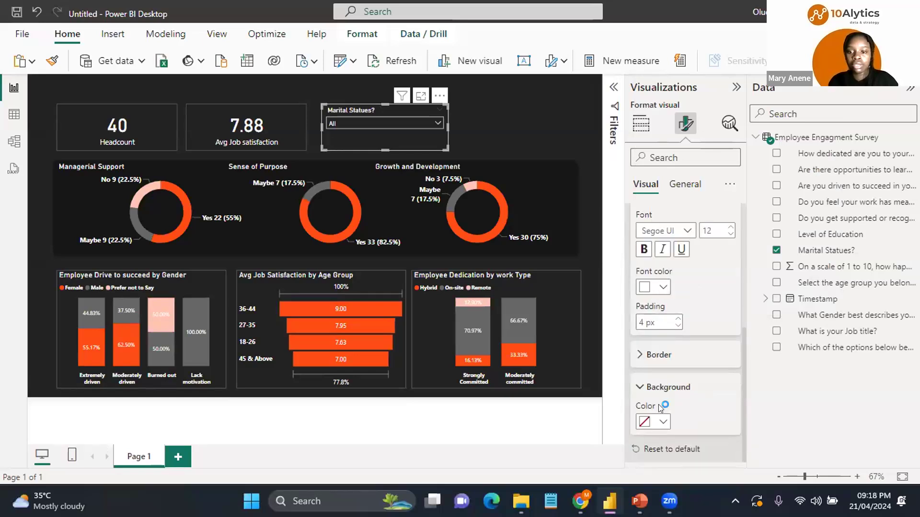
pyautogui.click(663, 287)
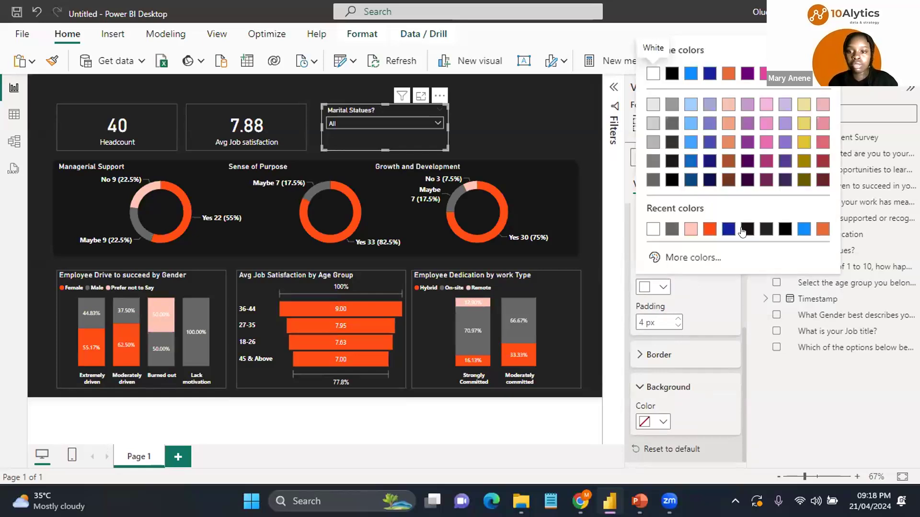
pyautogui.click(745, 230)
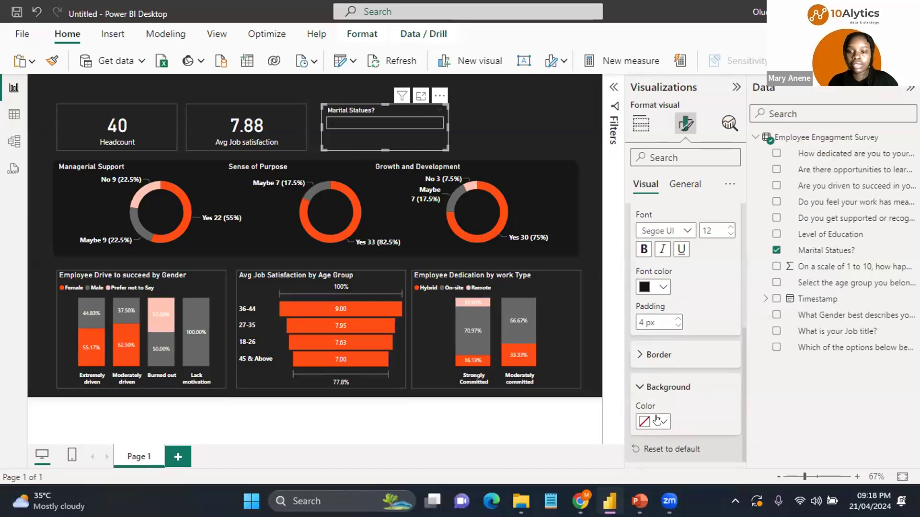
# Step: Set the slicer values background color to white
pyautogui.click(657, 421)
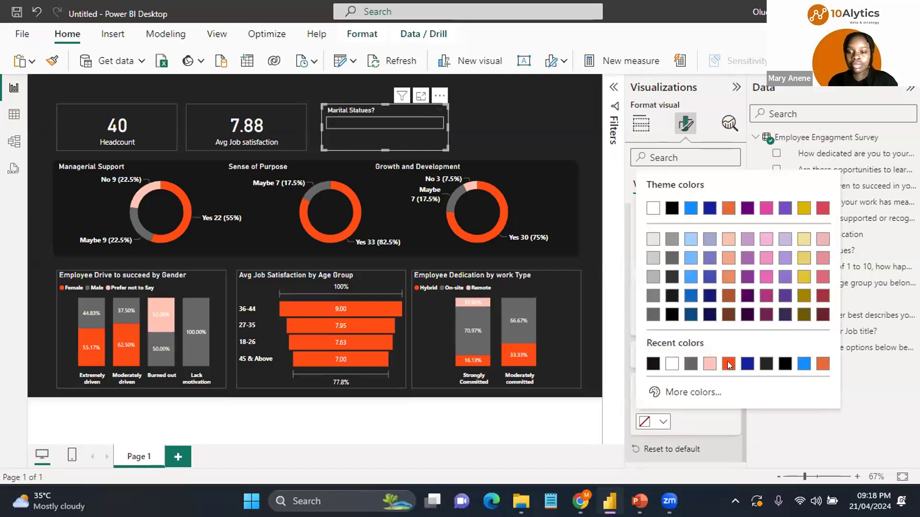
pyautogui.click(727, 364)
pyautogui.click(664, 424)
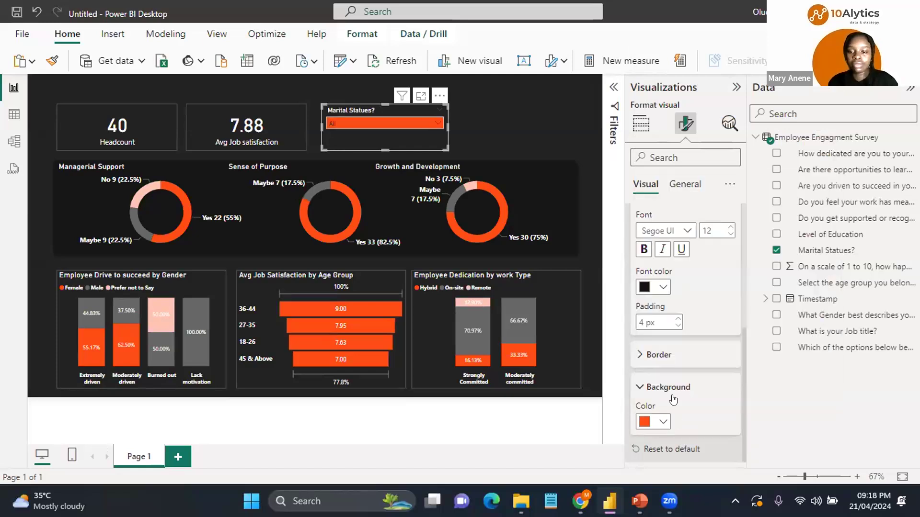
pyautogui.click(690, 365)
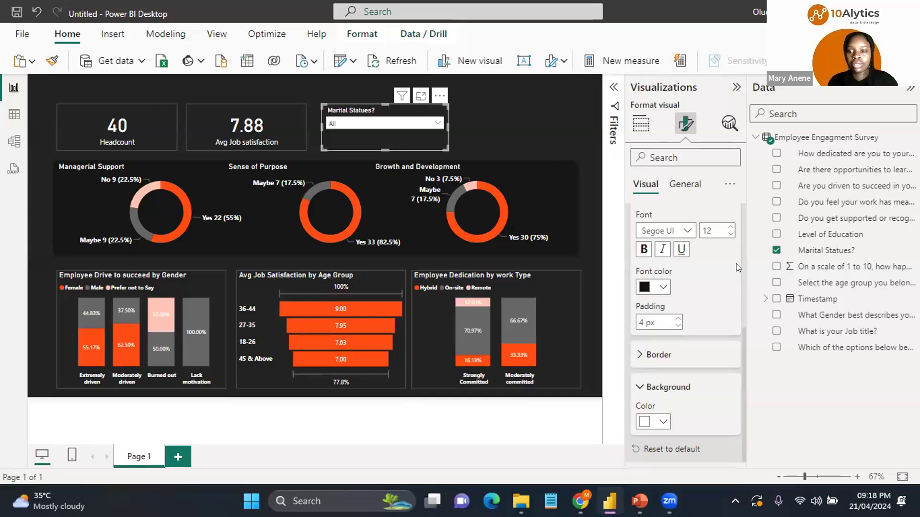
# Step: Set the Marital Statues slicer header font size to 14
pyautogui.scroll(3, 743, 267)
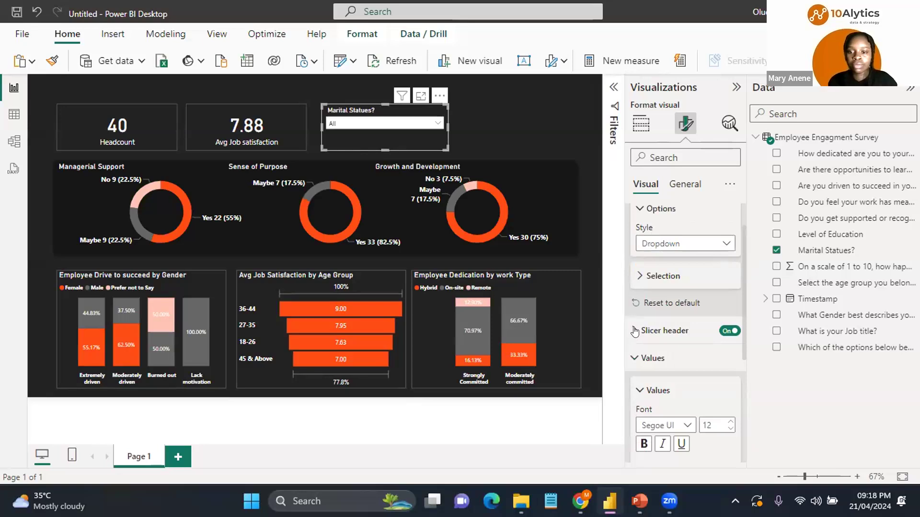
pyautogui.click(696, 397)
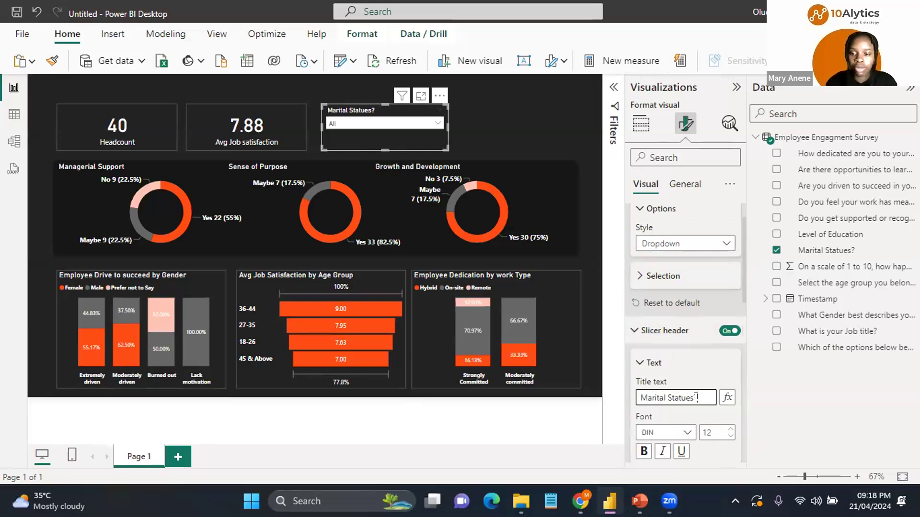
pyautogui.click(727, 430)
pyautogui.click(729, 429)
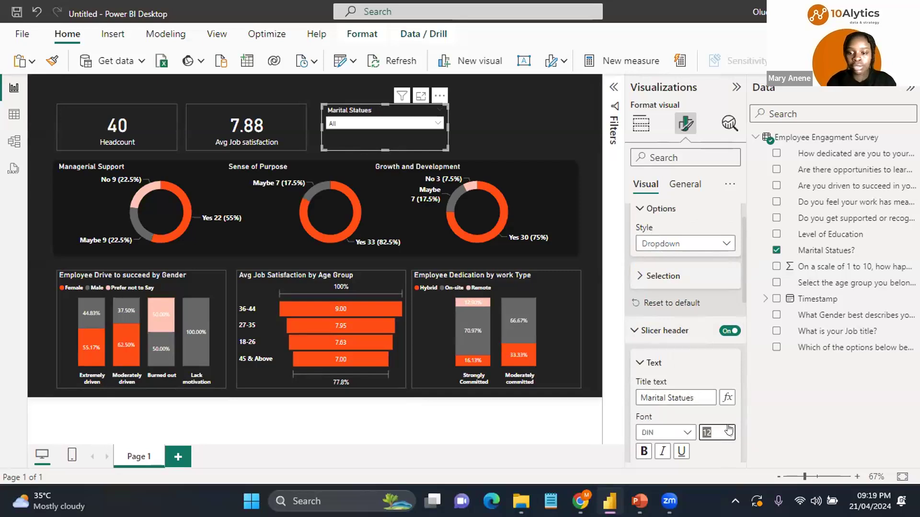
pyautogui.click(730, 429)
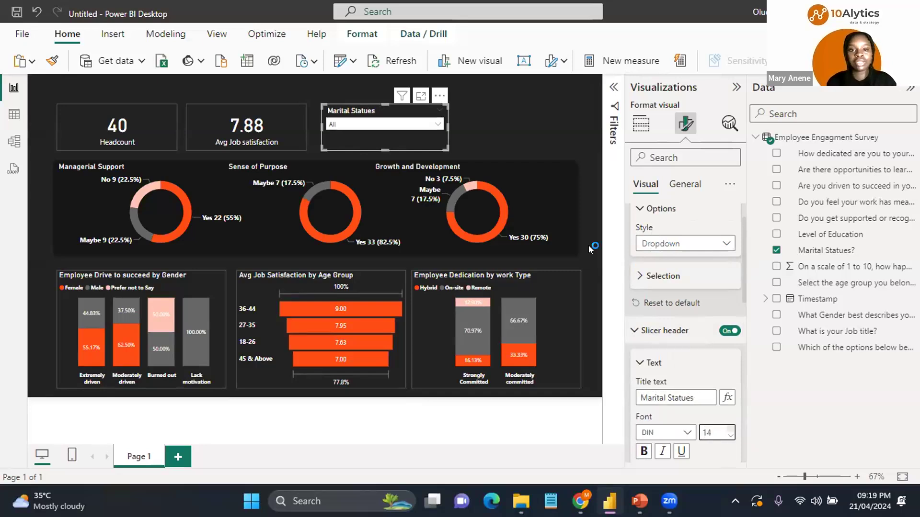
# Step: Paste a duplicate of the Marital Statues slicer beside the original
pyautogui.click(403, 115)
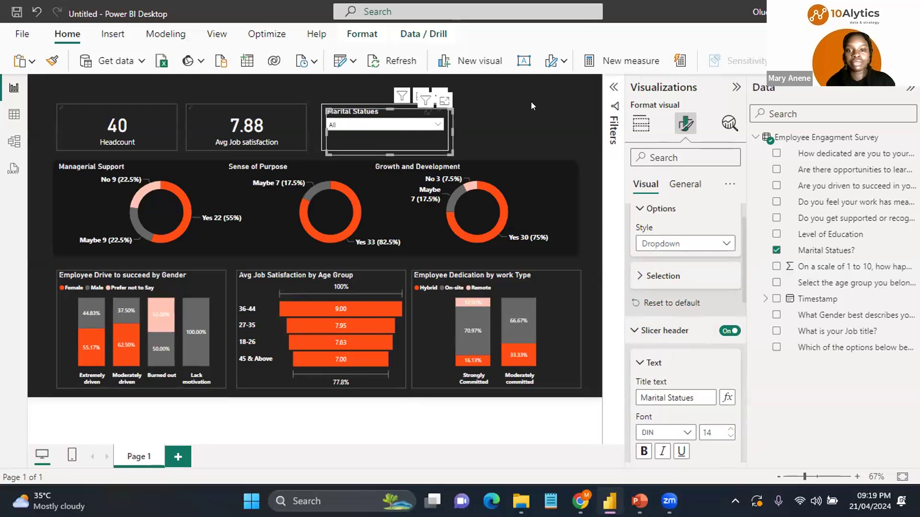
pyautogui.hotkey('ctrl', 'v')
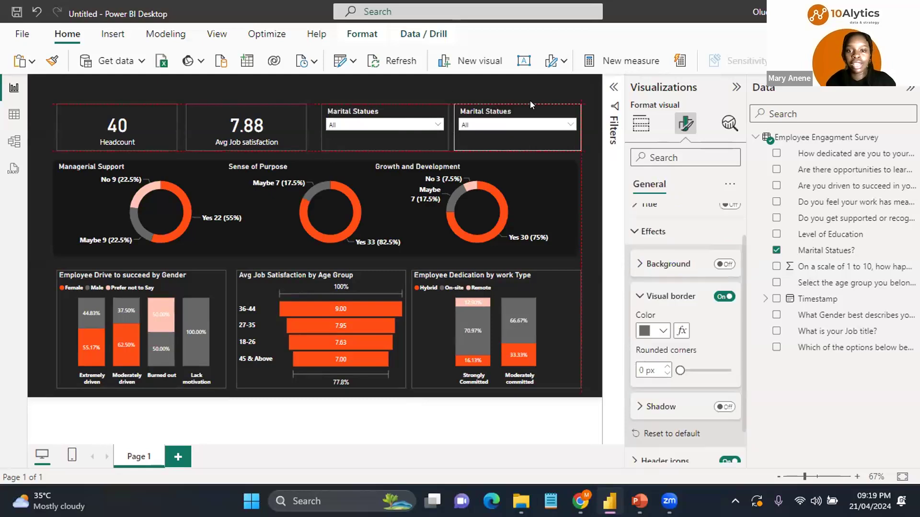
# Step: Replace the duplicated slicer's field Marital Statues with Level of Education
pyautogui.click(529, 108)
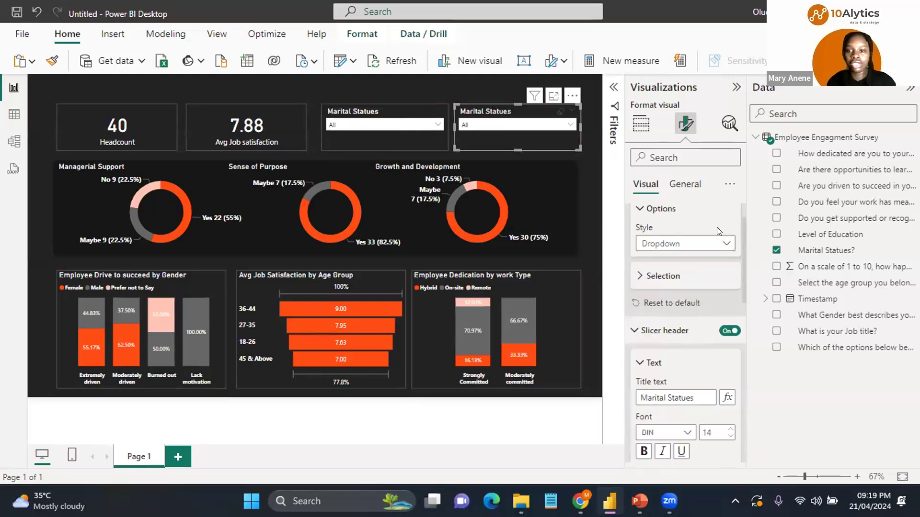
pyautogui.click(776, 250)
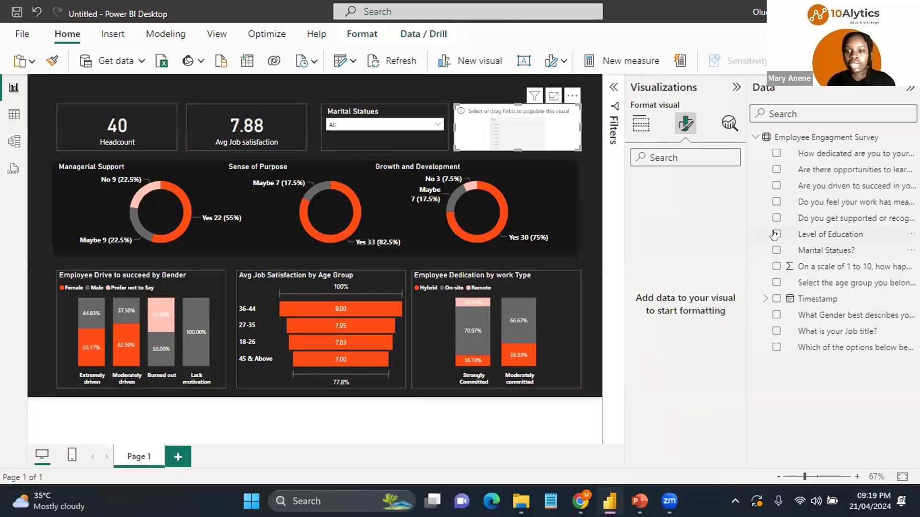
pyautogui.click(776, 234)
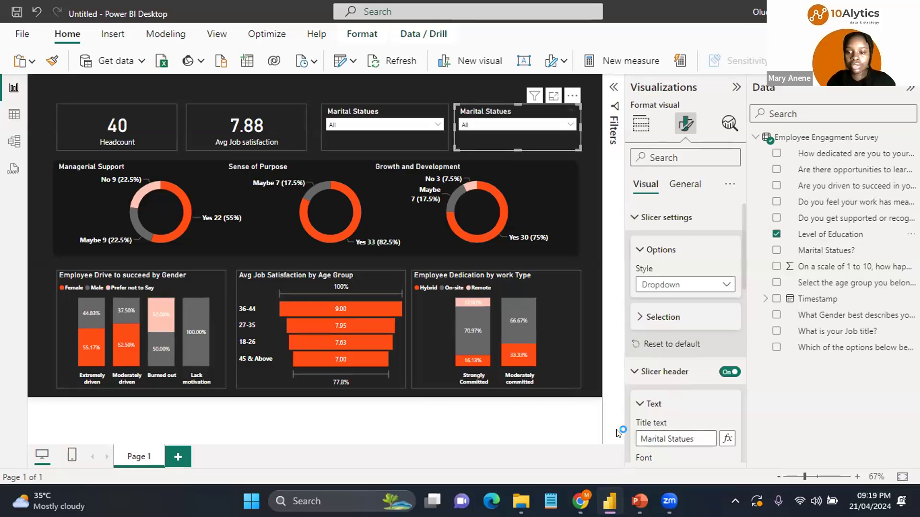
# Step: Set the duplicated slicer's header title text to Education Level
pyautogui.write('ducation Level')
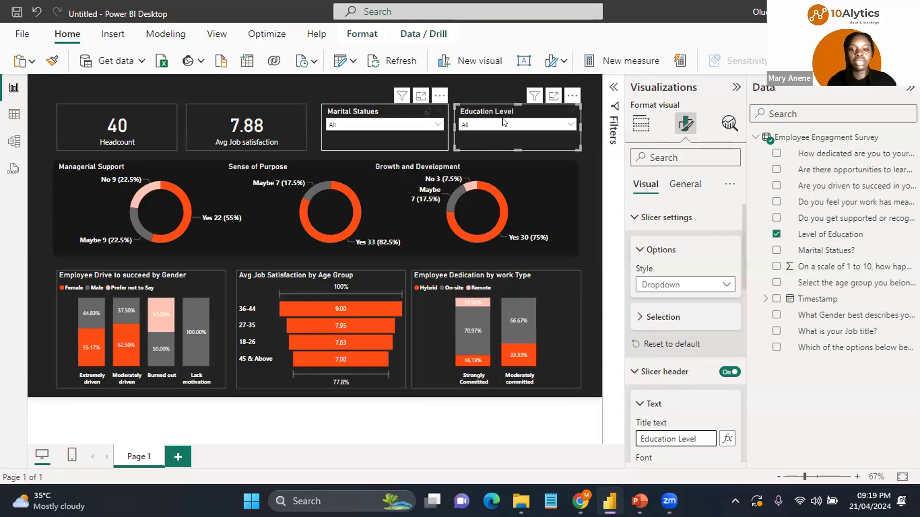
# Step: Nudge the Marital Statues slicer slightly left, then deselect the slicers
pyautogui.click(402, 117)
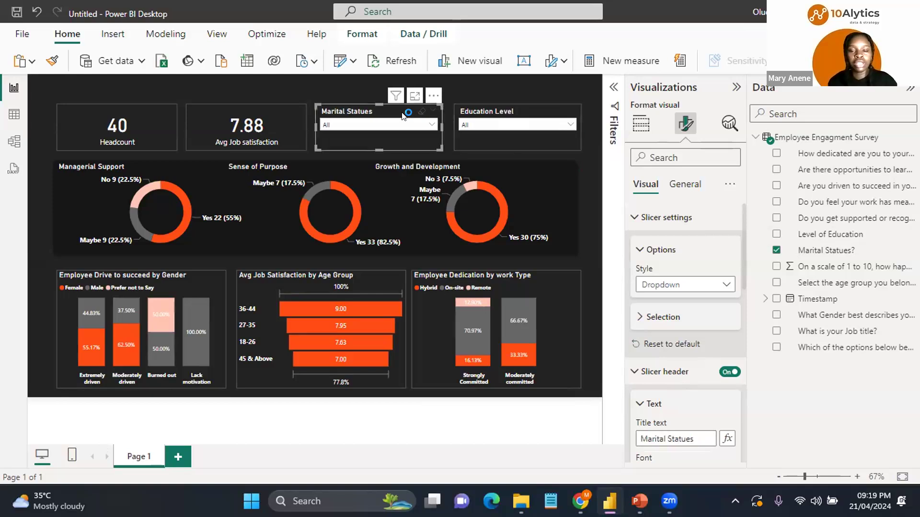
pyautogui.click(535, 115)
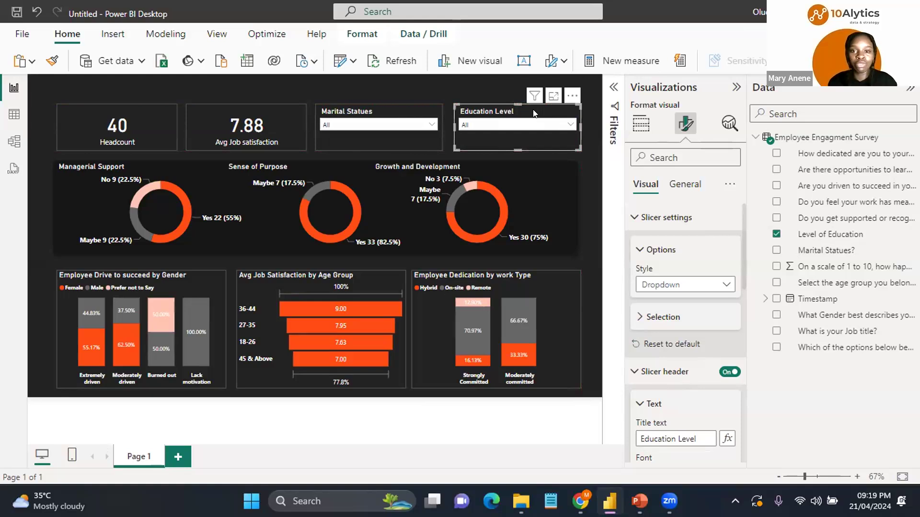
pyautogui.press('Escape')
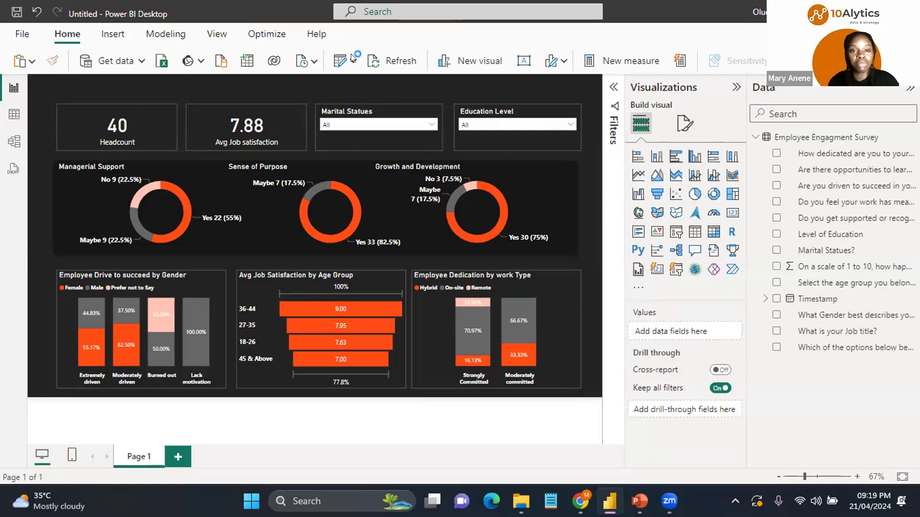
# Step: Insert a text box and resize it into a thin banner spanning the top of the report canvas
pyautogui.click(112, 34)
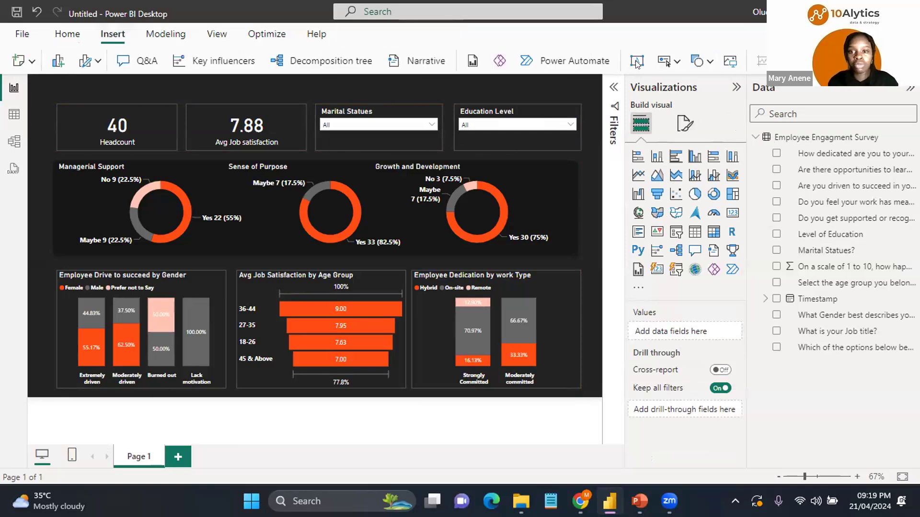
pyautogui.click(637, 62)
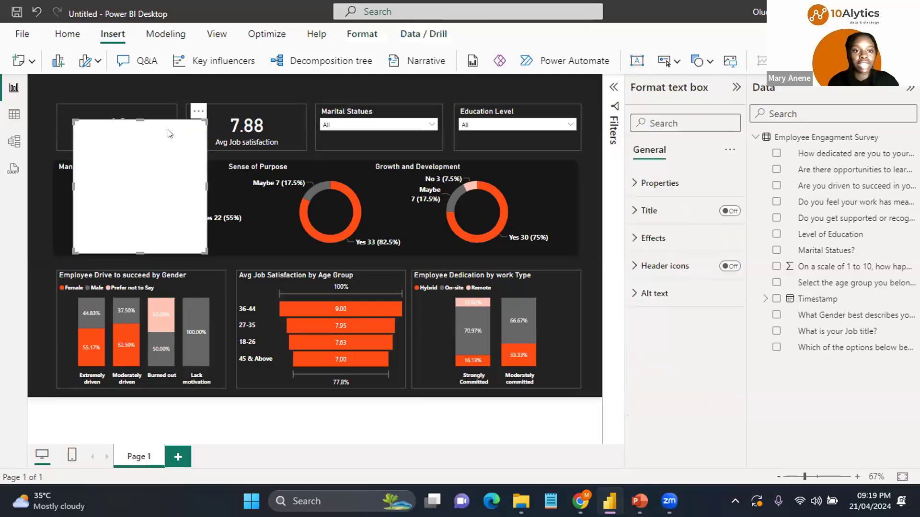
pyautogui.moveTo(168, 130); pyautogui.dragTo(150, 86)
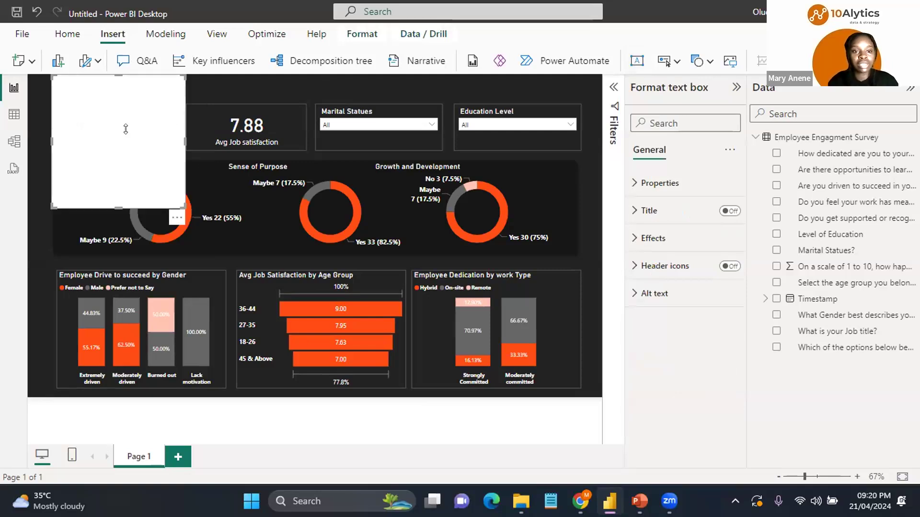
pyautogui.moveTo(118, 208); pyautogui.dragTo(135, 82)
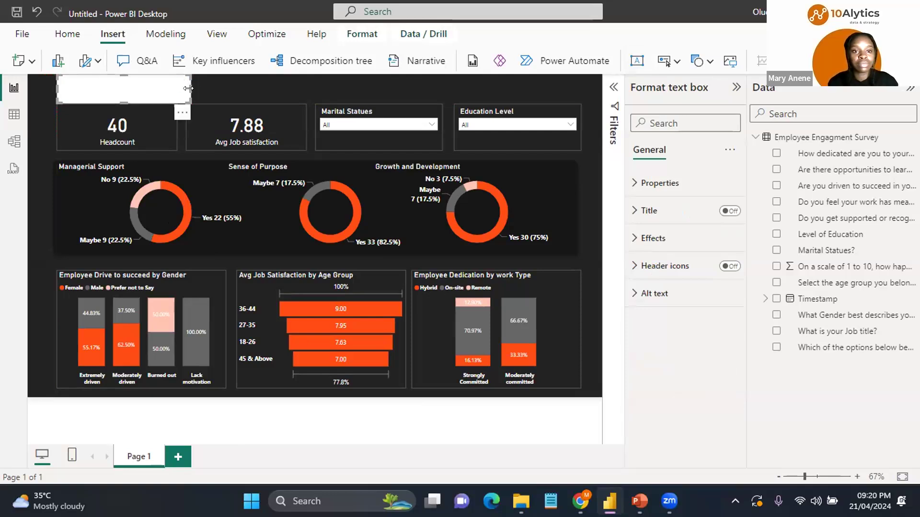
pyautogui.moveTo(188, 84); pyautogui.dragTo(590, 90)
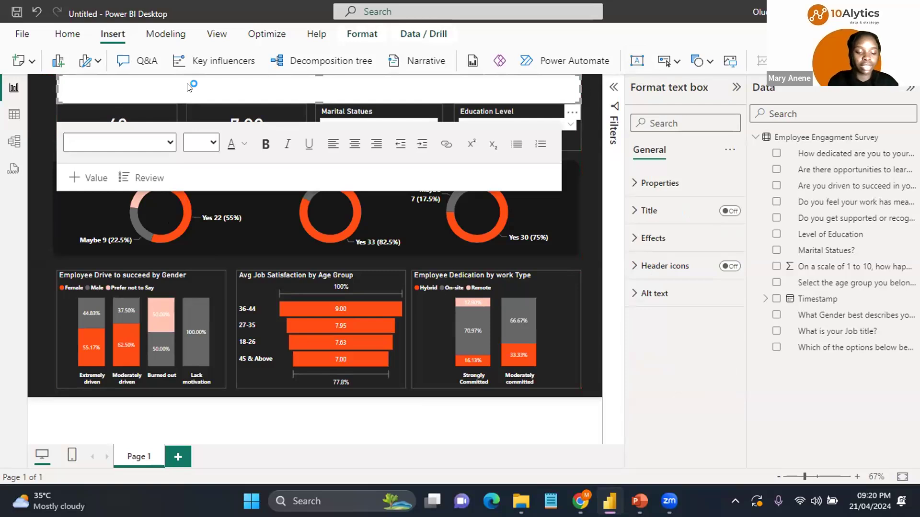
# Step: Enter the banner text EMPLOYEE ENGAGMENT DASHBOARD
pyautogui.write('MPLOYEE')
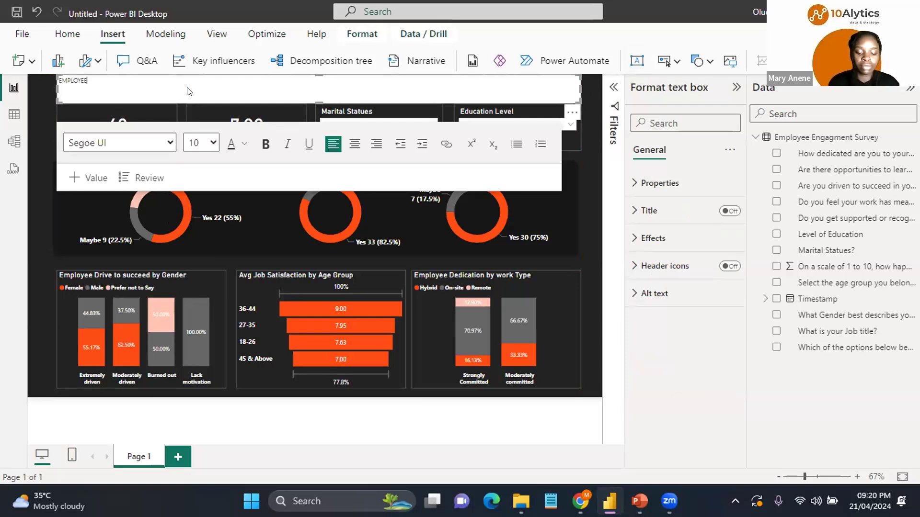
pyautogui.write(' ENGAGMENT')
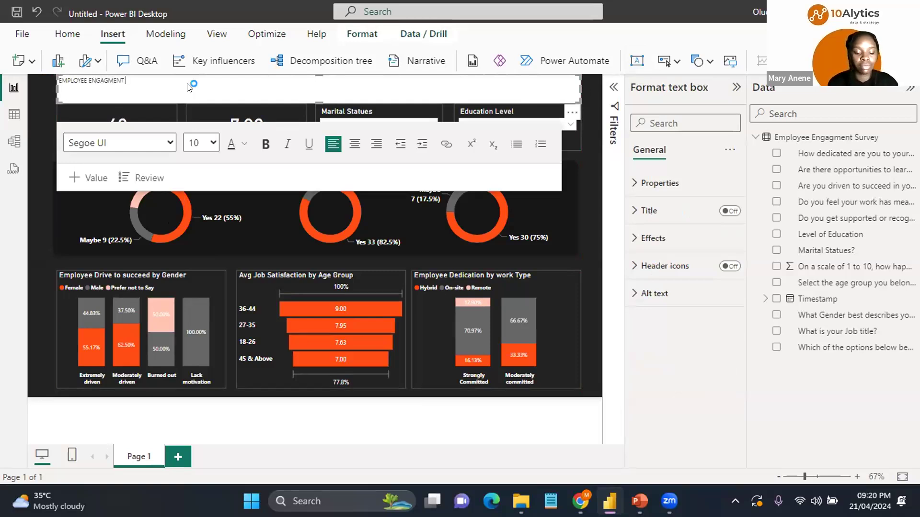
pyautogui.write(' DASHBOARD')
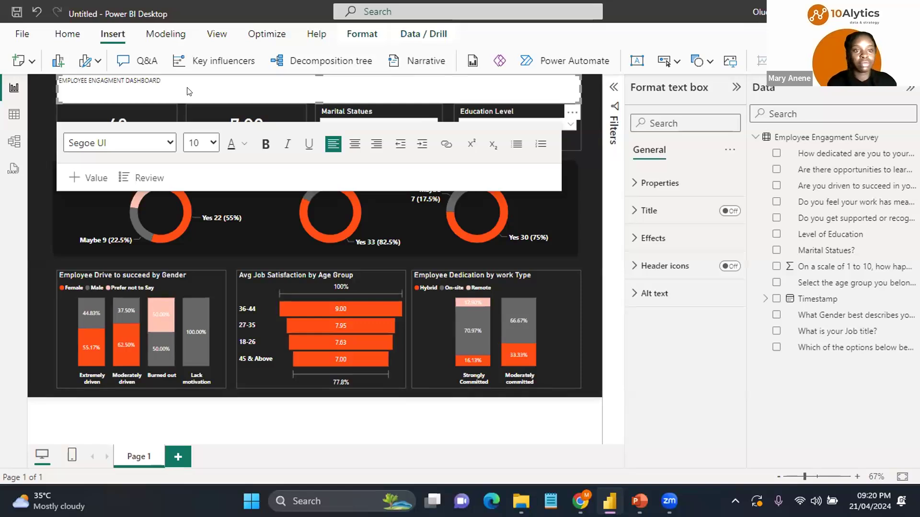
# Step: Select all the banner text and set its font size to 24
pyautogui.hotkey('ctrl', 'a')
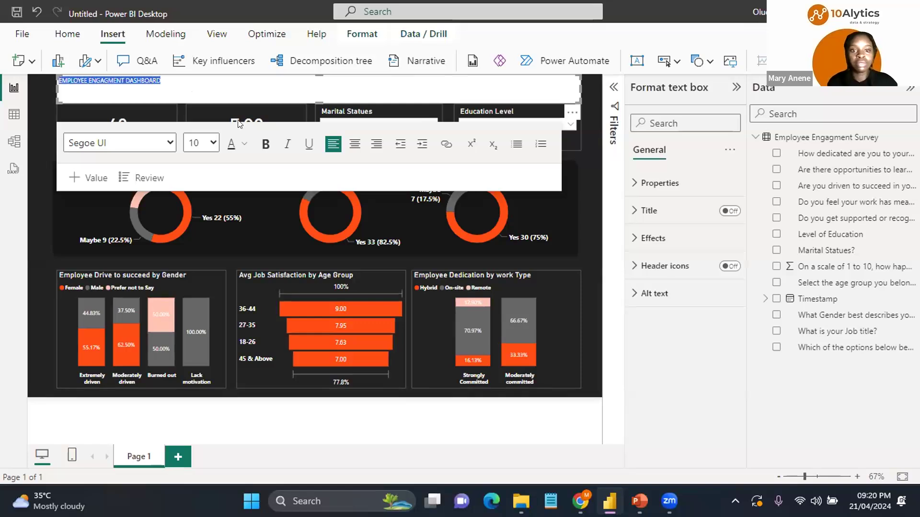
pyautogui.click(213, 141)
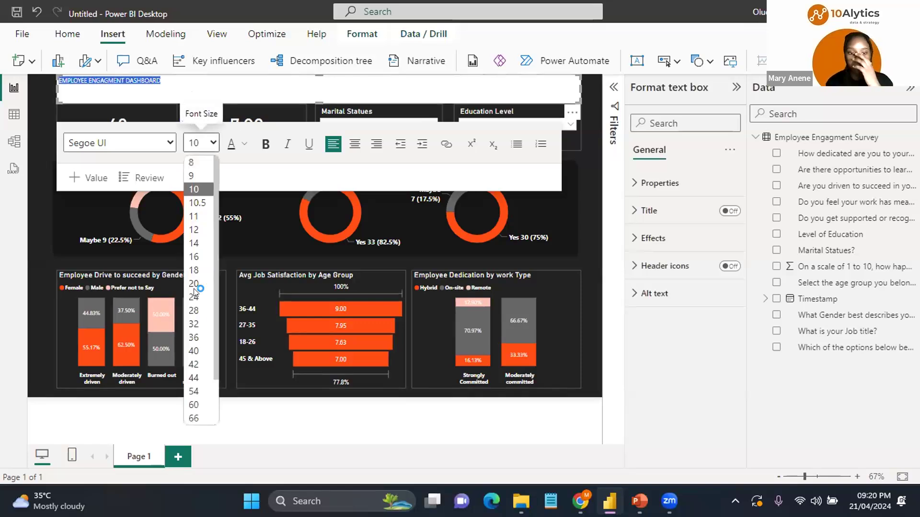
pyautogui.click(194, 324)
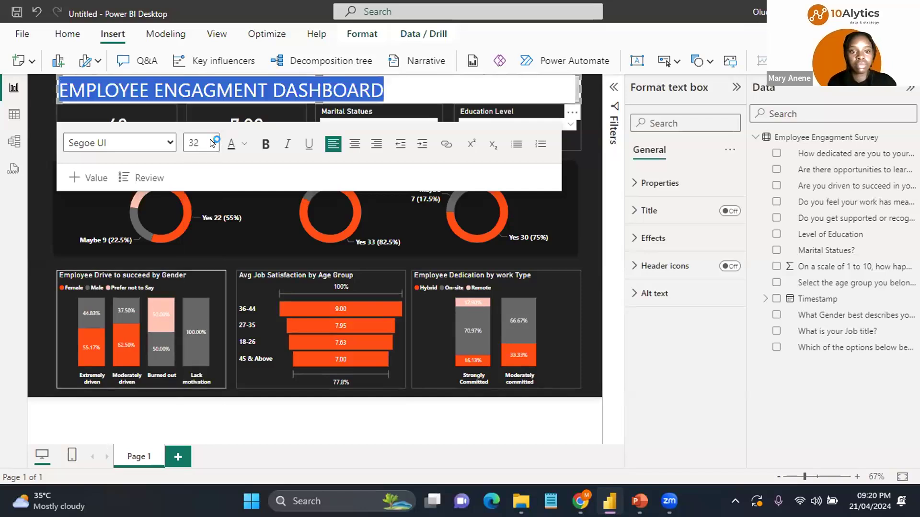
pyautogui.click(213, 142)
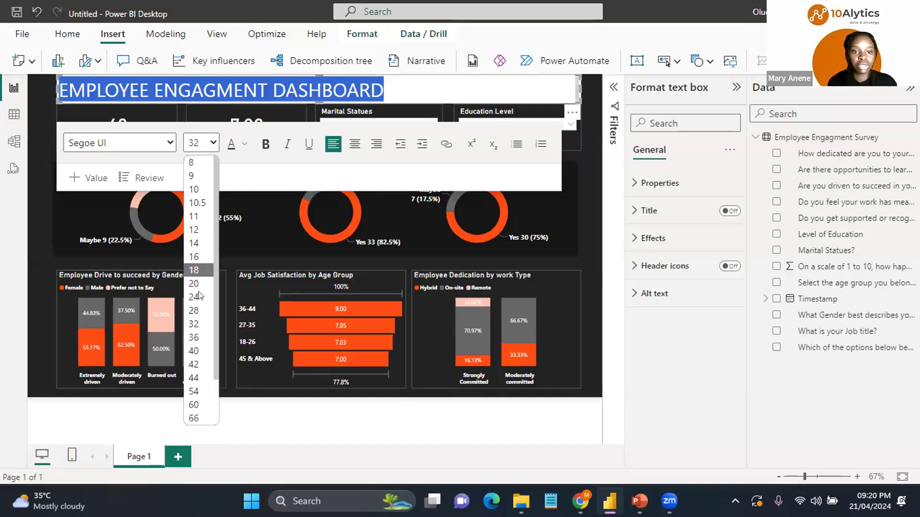
# Step: Change the banner text to Lucida Sans Unicode, bold and centered
pyautogui.click(167, 144)
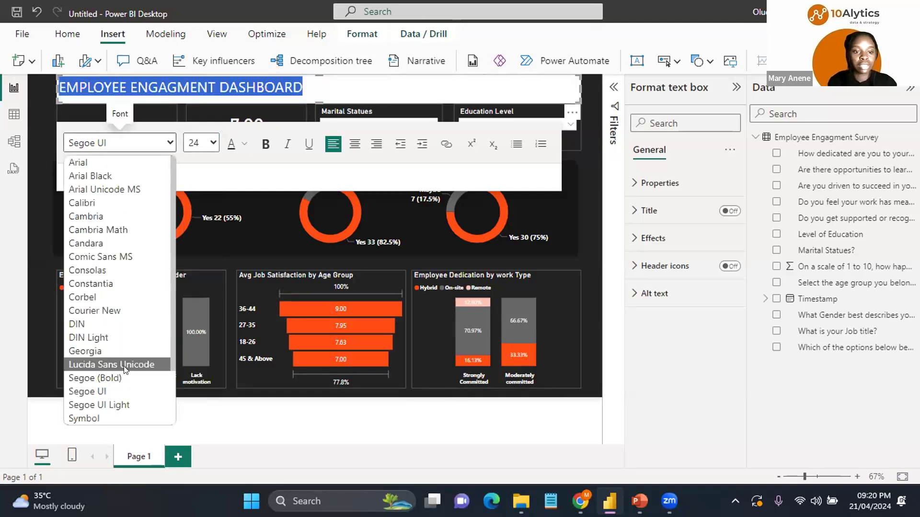
pyautogui.click(125, 366)
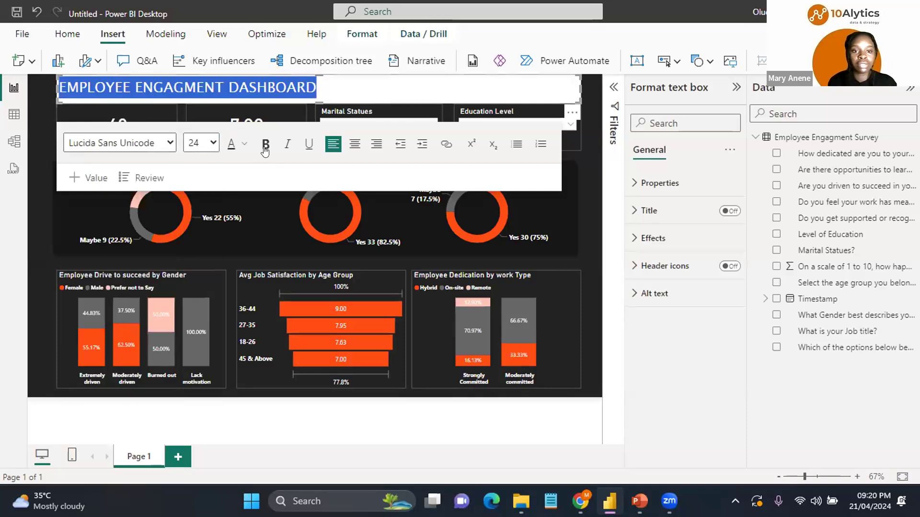
pyautogui.click(265, 145)
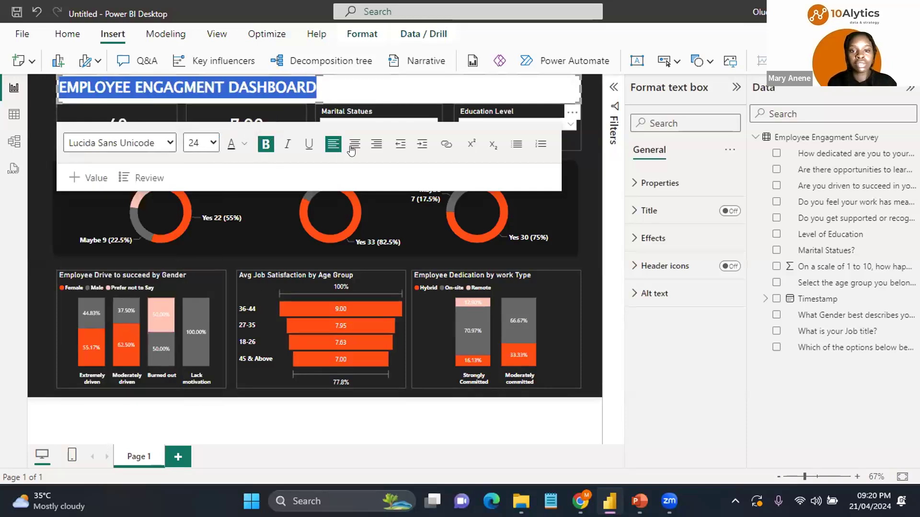
pyautogui.click(352, 148)
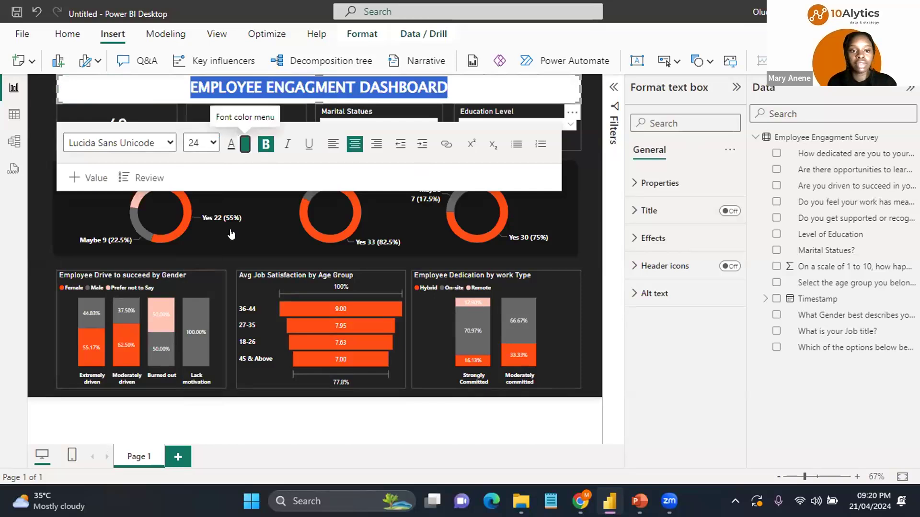
# Step: Set the banner text color to white and turn off the text box background
pyautogui.click(245, 144)
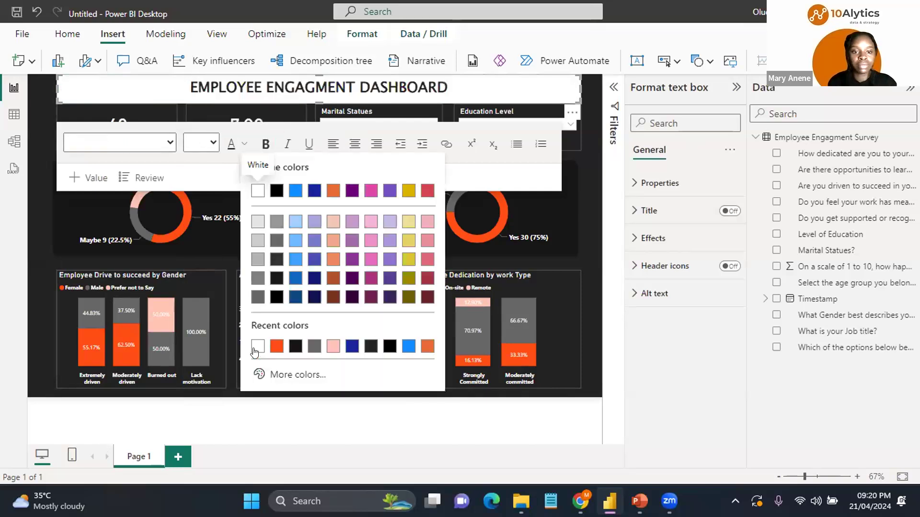
pyautogui.click(642, 238)
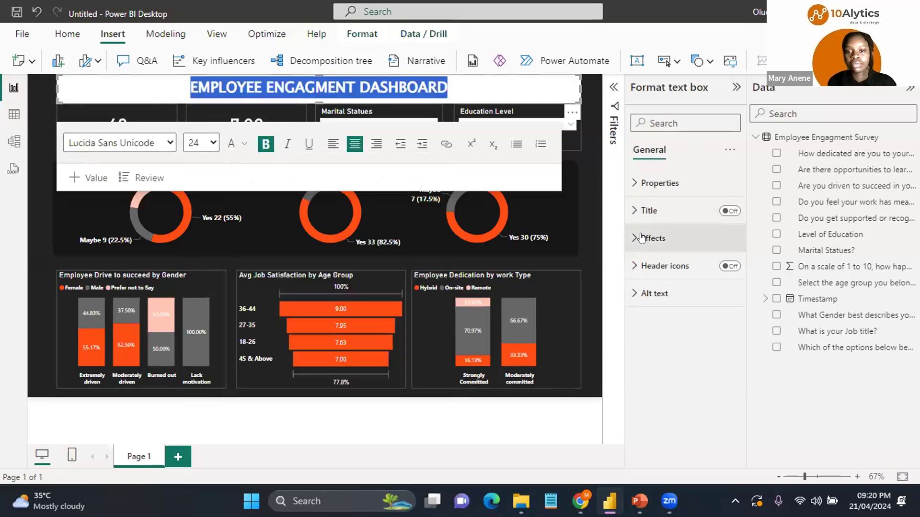
pyautogui.click(642, 238)
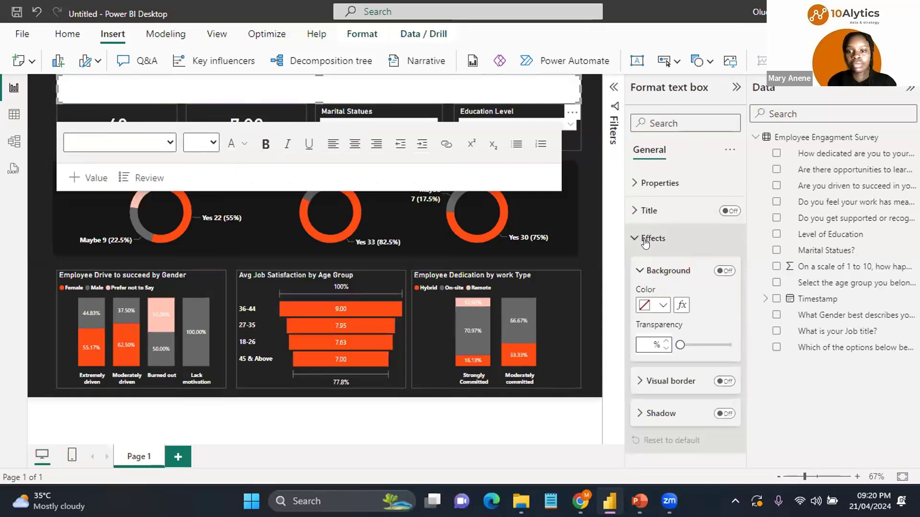
pyautogui.click(721, 272)
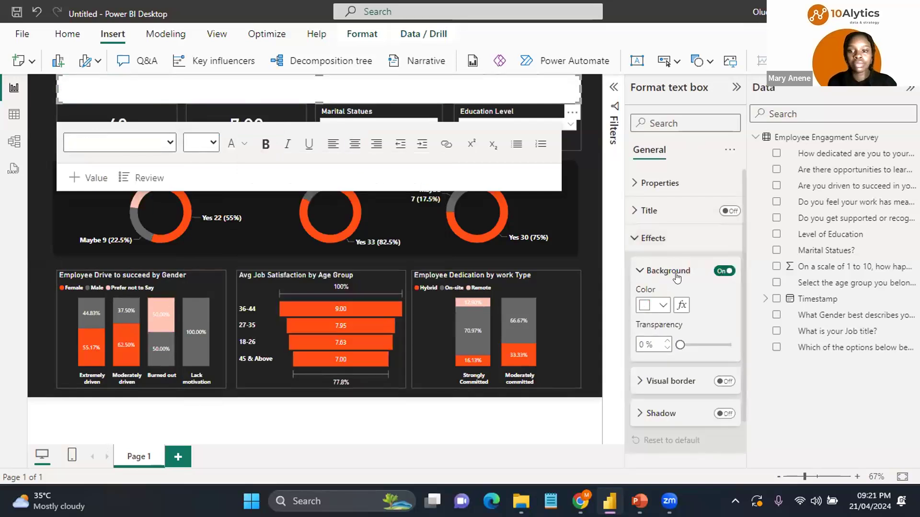
# Step: Turn on the text box's visual border
pyautogui.click(641, 270)
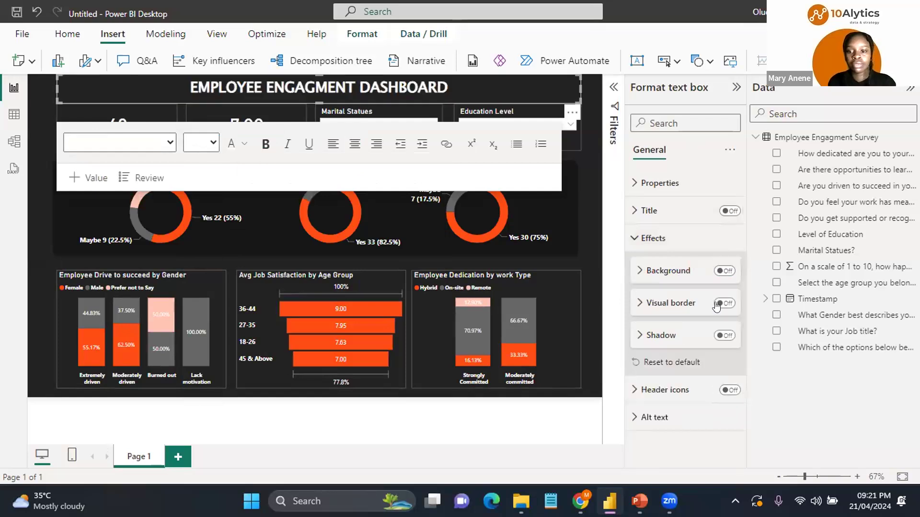
pyautogui.click(641, 303)
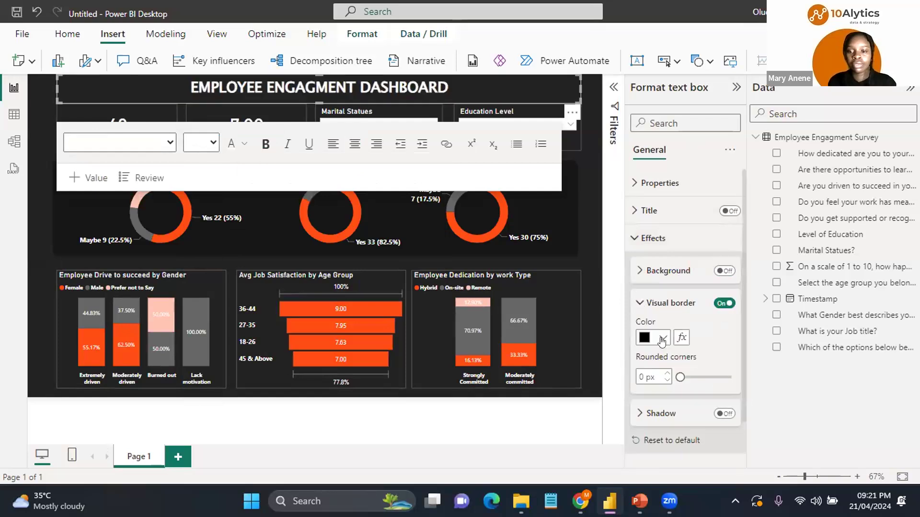
# Step: Set the banner text box's visual border color to gray
pyautogui.click(663, 341)
pyautogui.click(728, 280)
pyautogui.click(310, 99)
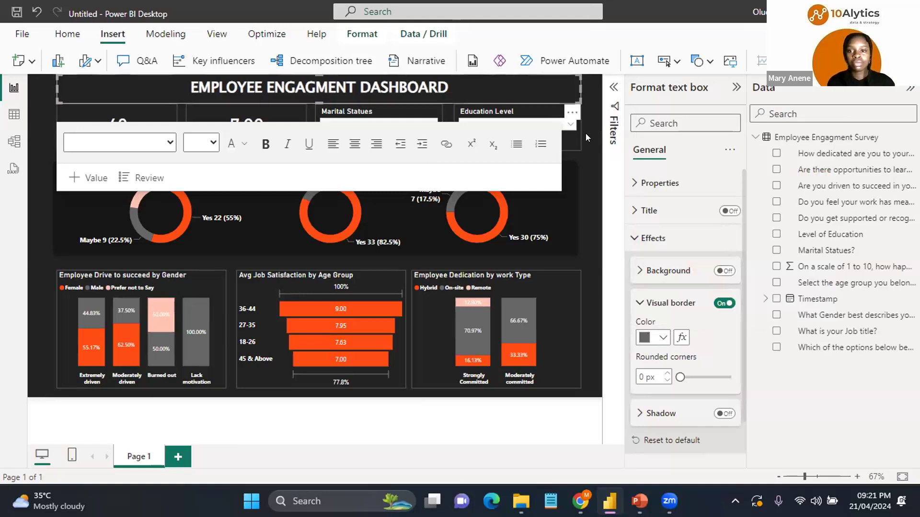
pyautogui.click(586, 111)
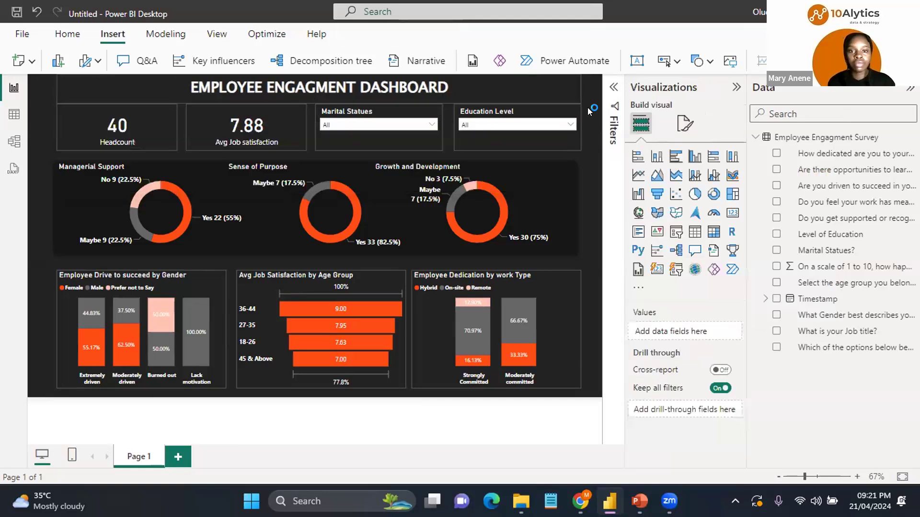
# Step: Test the Education Level slicer by filtering the report to Master, then clear the selection again
pyautogui.click(481, 137)
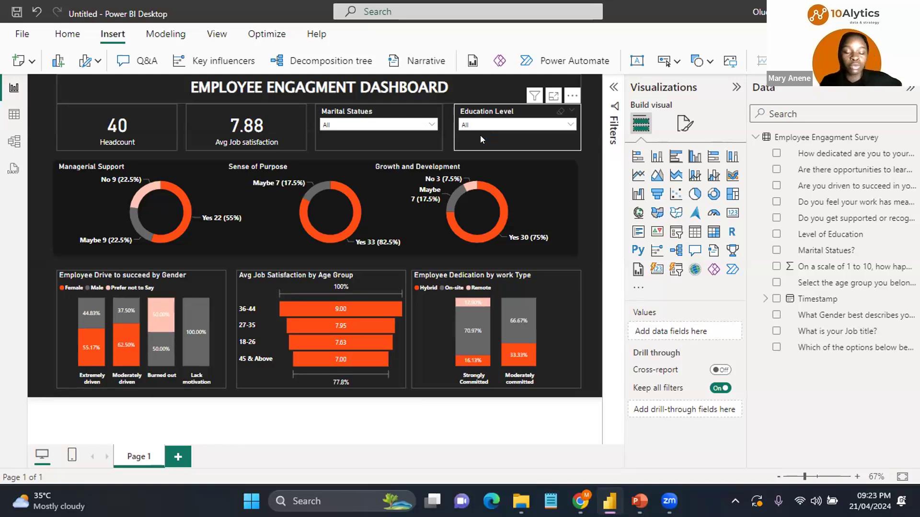
pyautogui.click(571, 126)
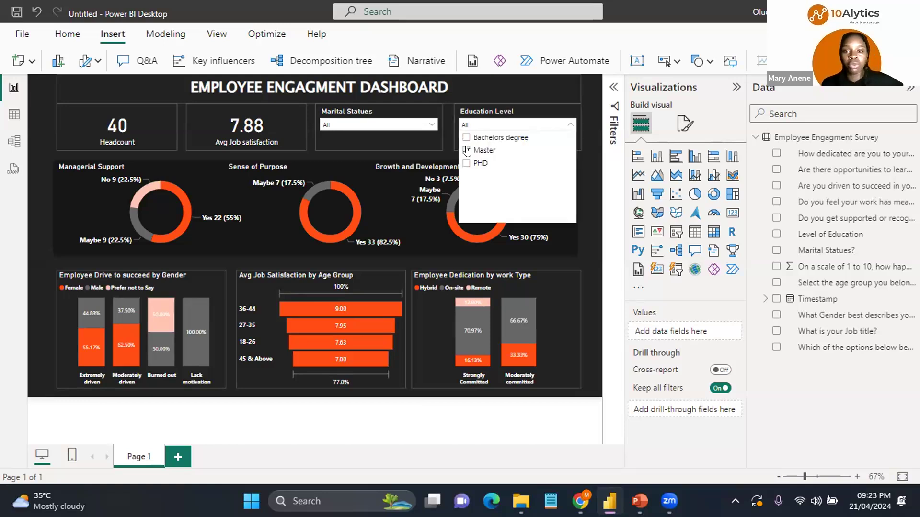
pyautogui.click(467, 151)
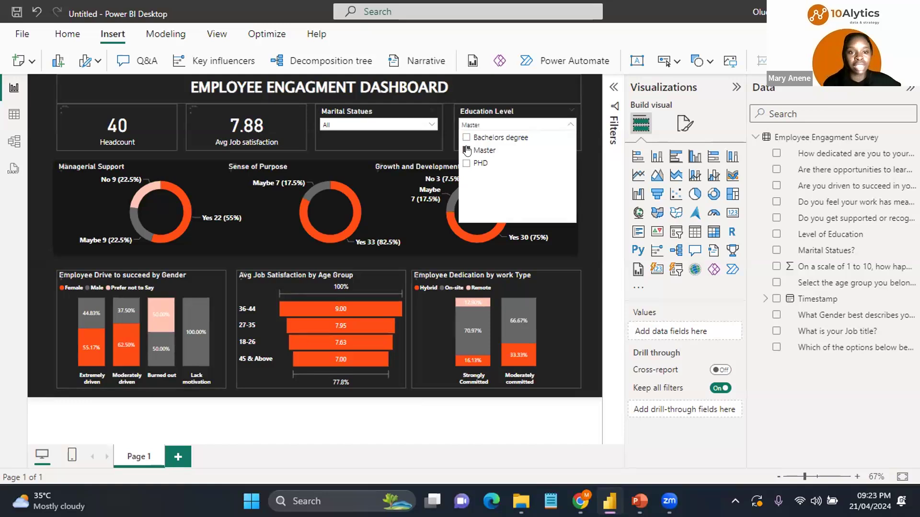
pyautogui.moveTo(569, 125)
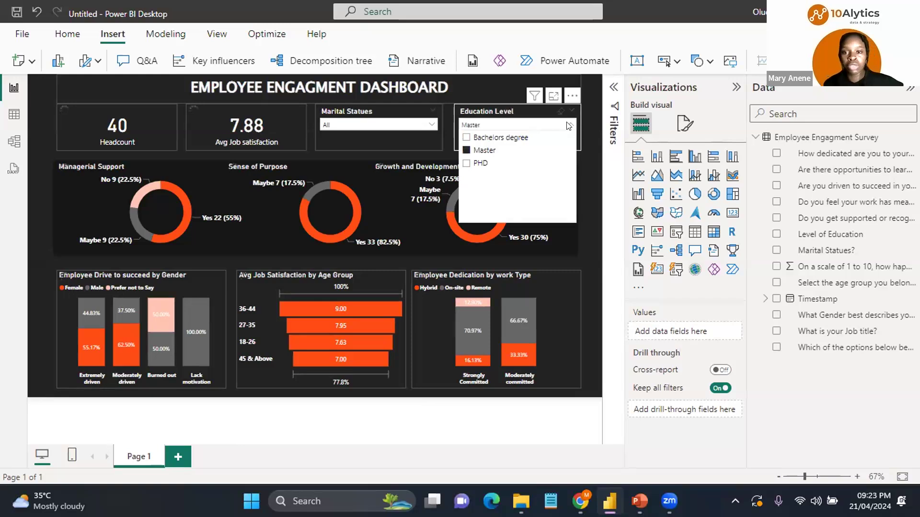
pyautogui.click(569, 126)
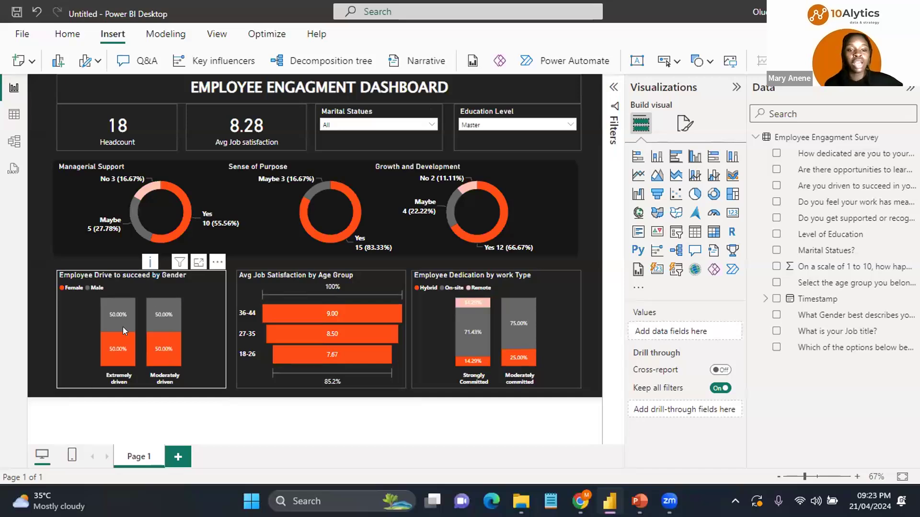
pyautogui.moveTo(123, 327)
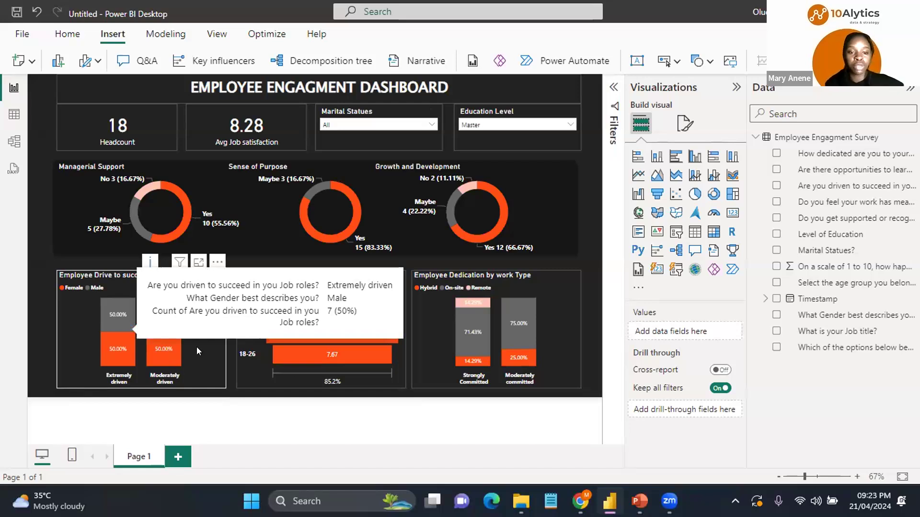
pyautogui.moveTo(161, 352)
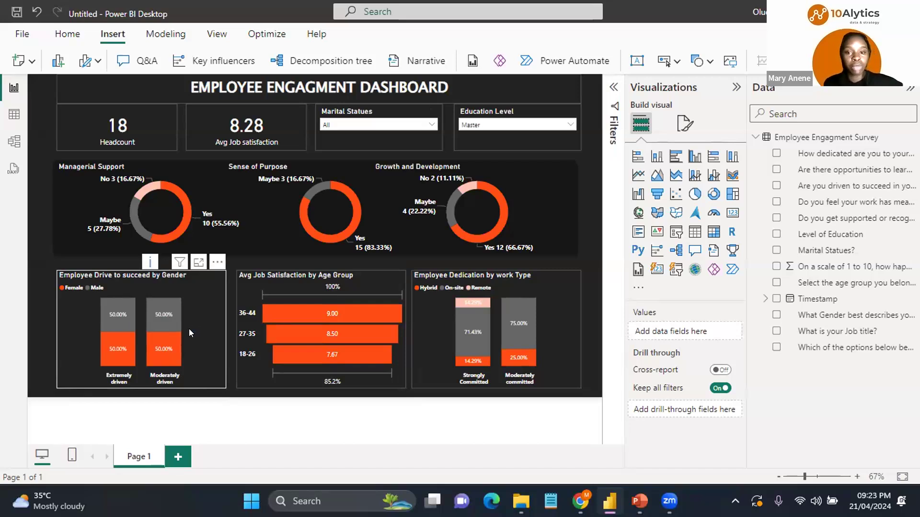
pyautogui.click(501, 218)
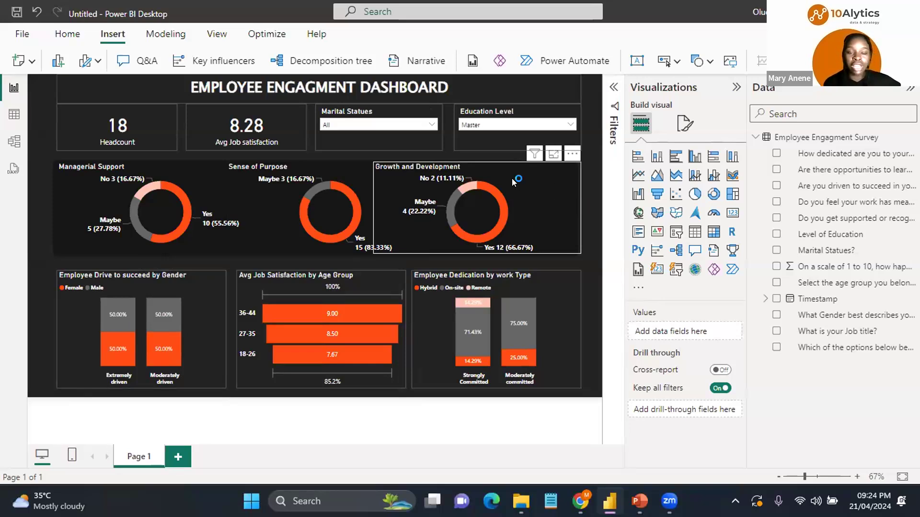
pyautogui.click(565, 122)
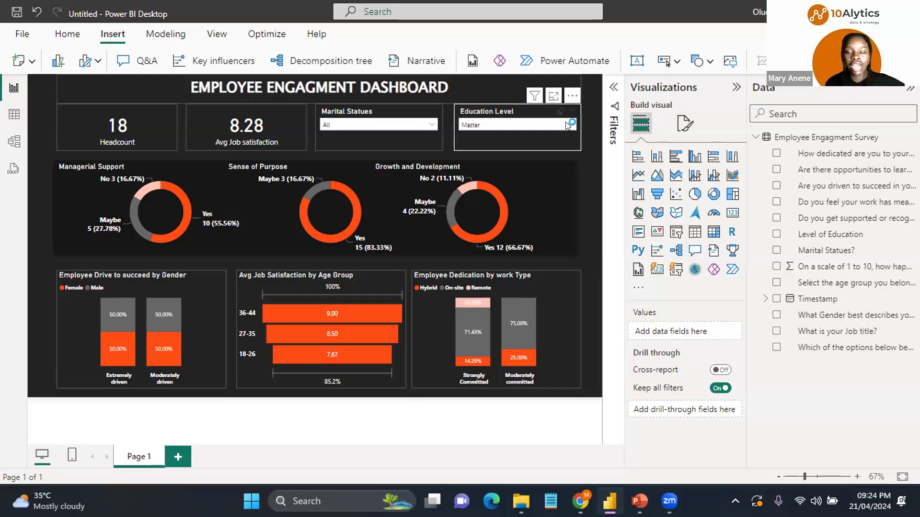
pyautogui.click(565, 122)
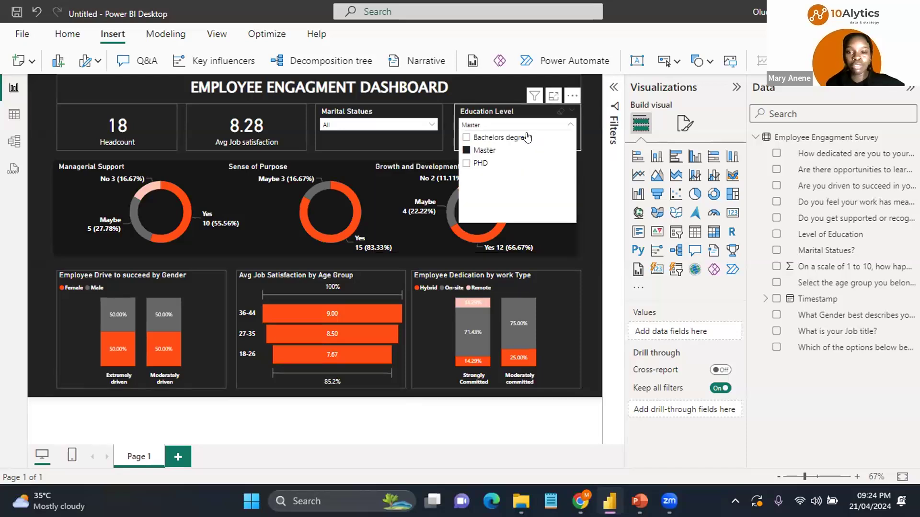
pyautogui.click(467, 150)
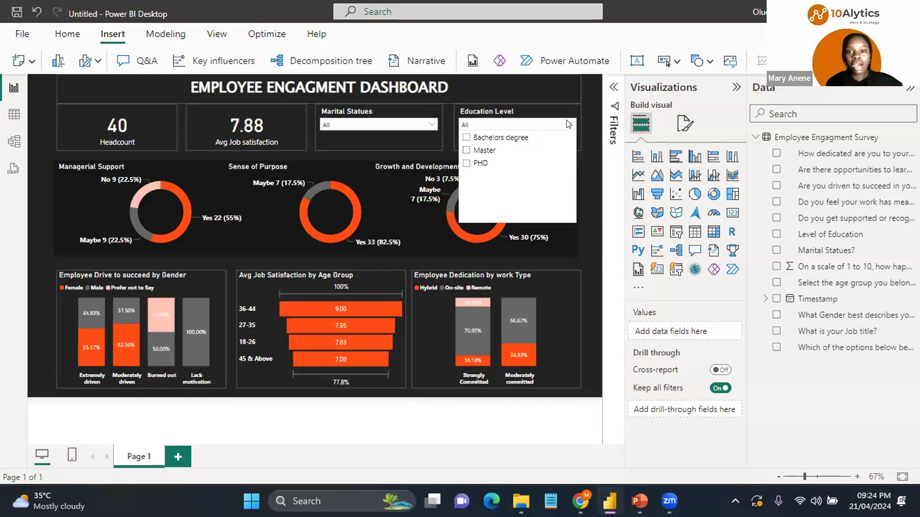
pyautogui.click(569, 123)
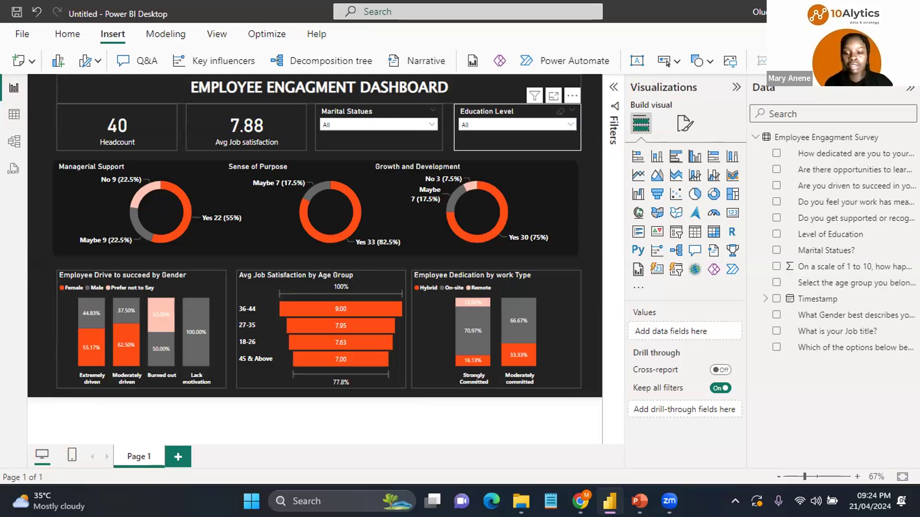
# Step: Switch to the browser to check the survey form's responses, then return to Power BI
pyautogui.hotkey('alt', 'Tab')
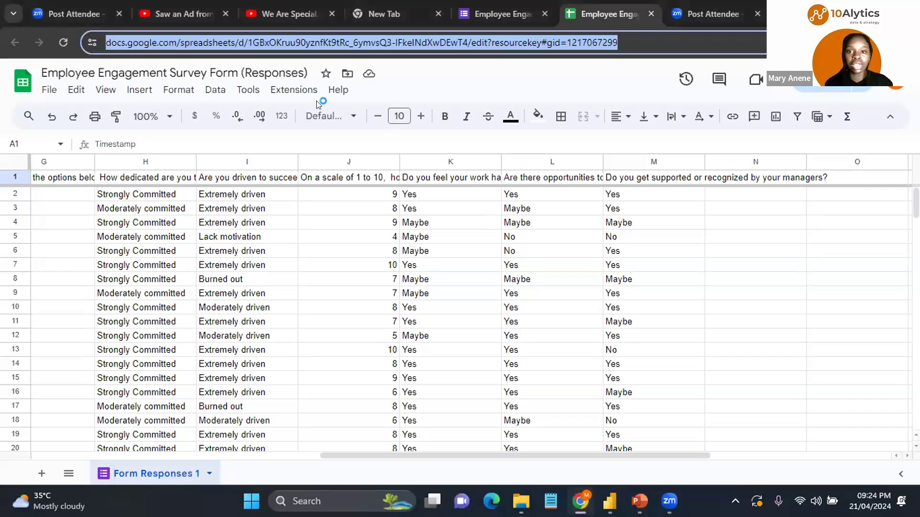
pyautogui.click(500, 14)
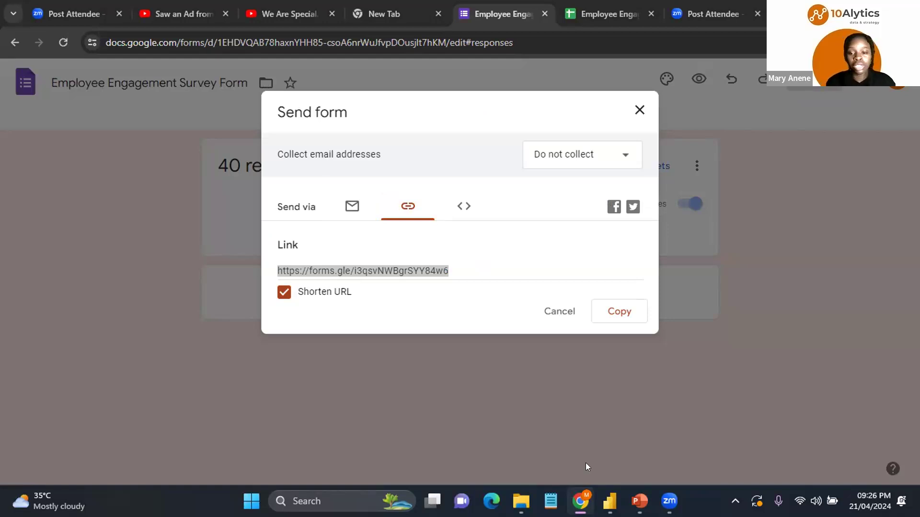
pyautogui.moveTo(610, 501)
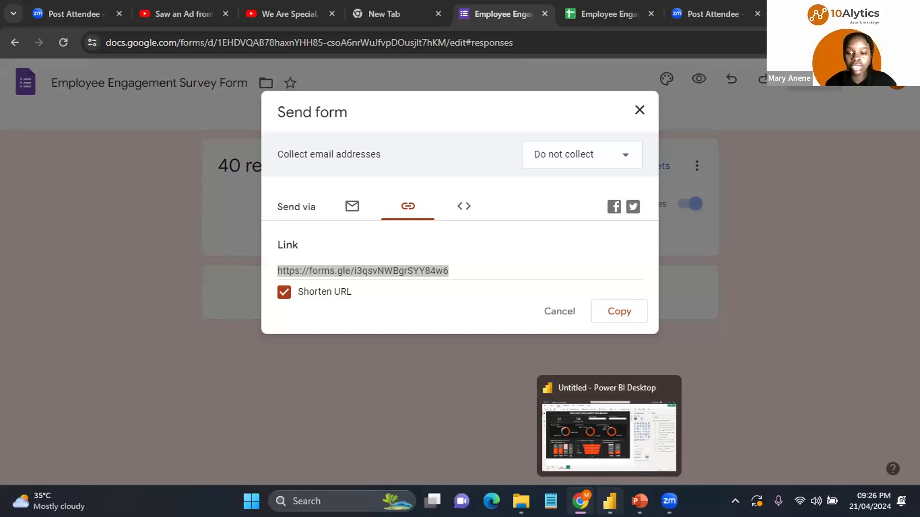
pyautogui.click(608, 431)
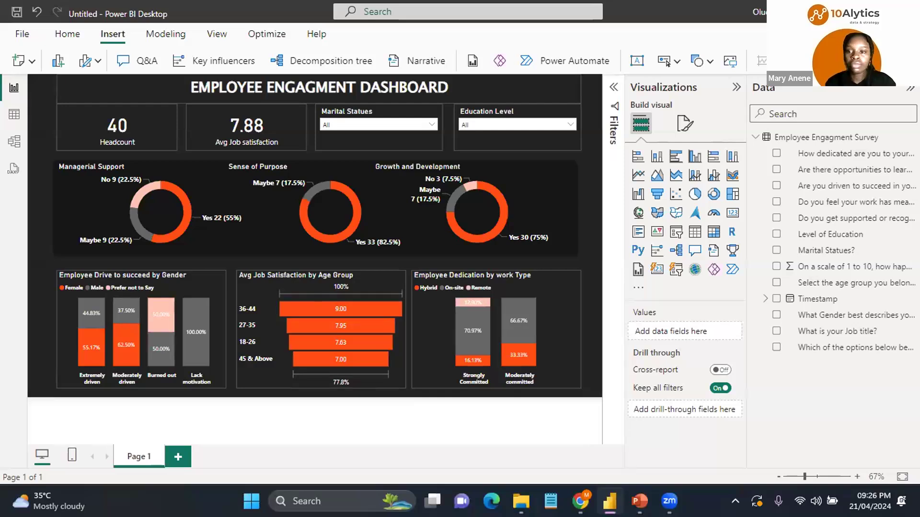
# Step: Collapse the Visualizations pane to widen the report canvas
pyautogui.click(736, 86)
pyautogui.click(560, 146)
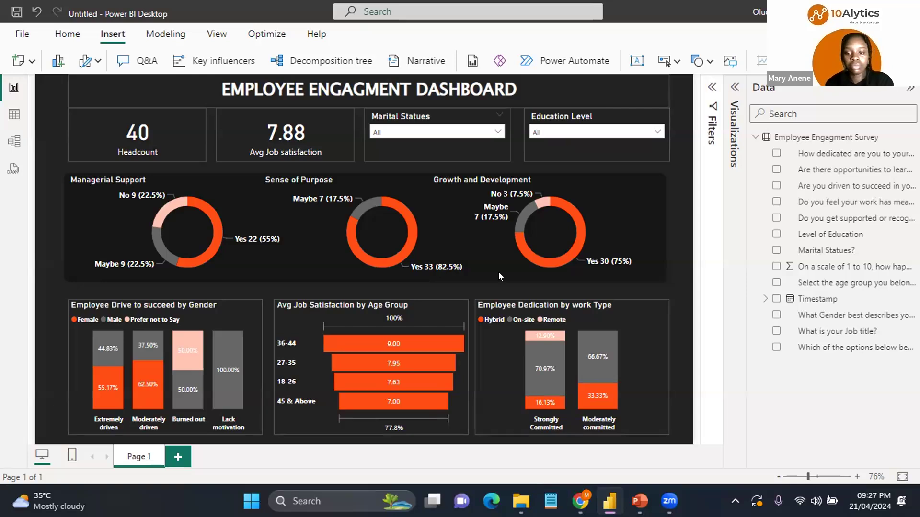
# Step: Close the Send form dialog and reload the survey form's responses page in the browser, then return to Power BI
pyautogui.hotkey('alt', 'Tab')
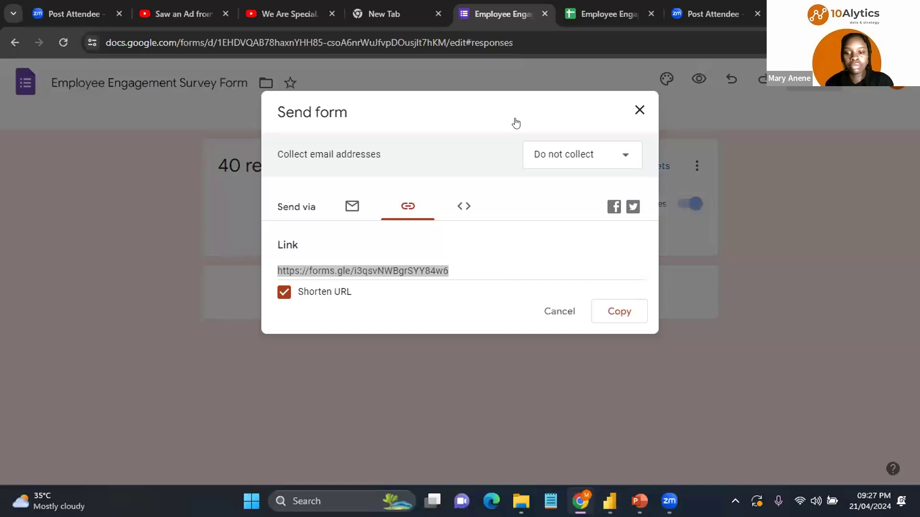
pyautogui.press('Escape')
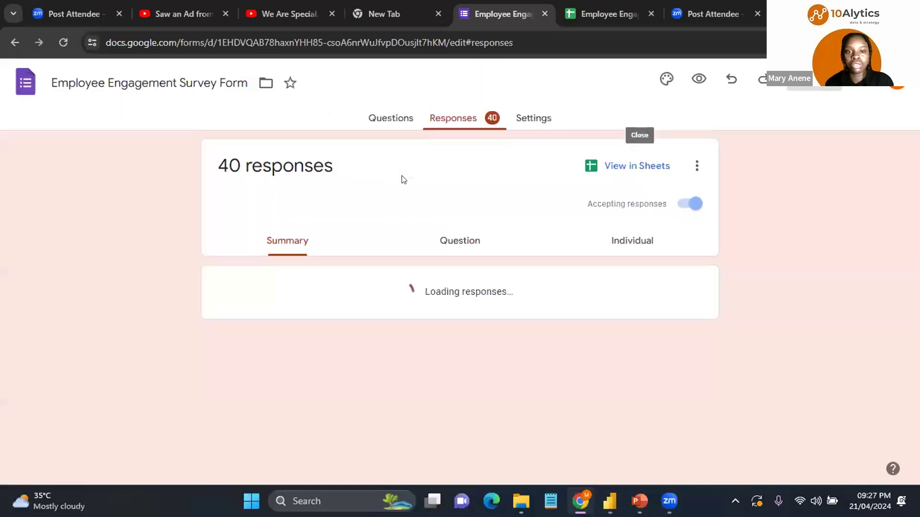
pyautogui.click(59, 40)
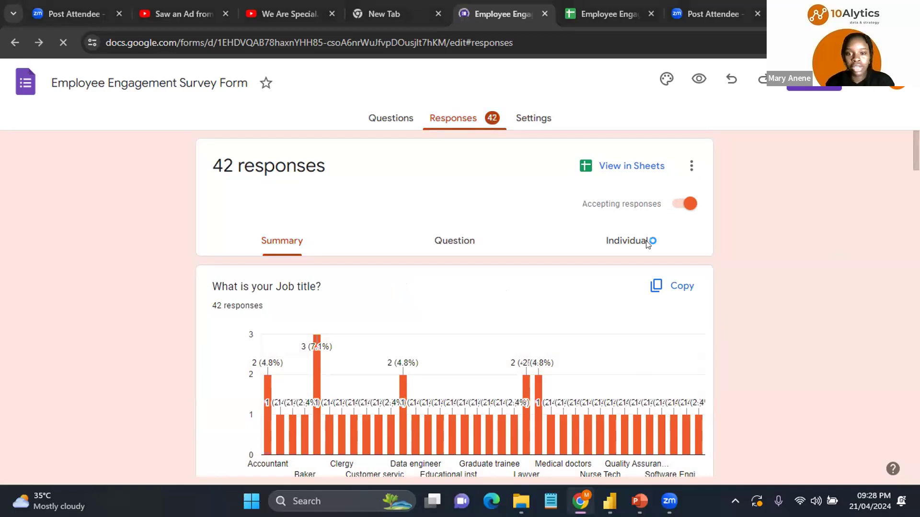
pyautogui.hotkey('alt', 'Tab')
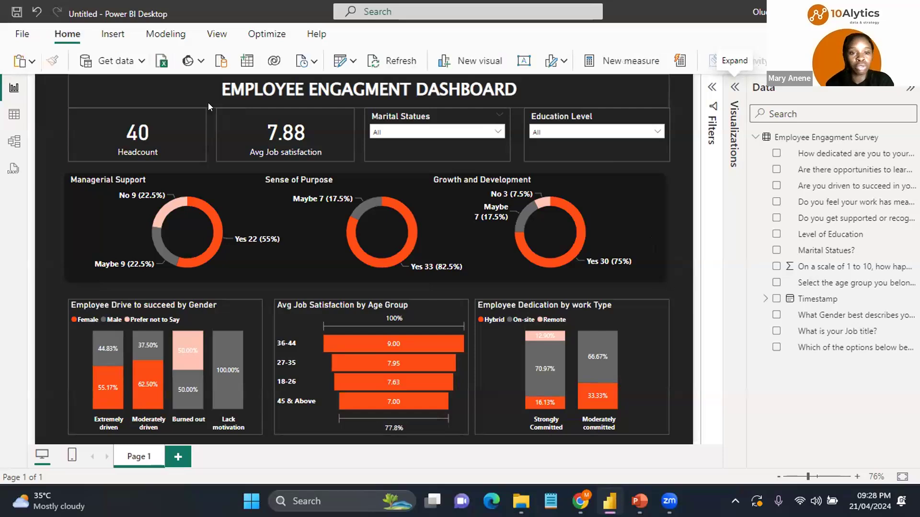
# Step: Refresh the report data to load the latest survey responses
pyautogui.click(242, 105)
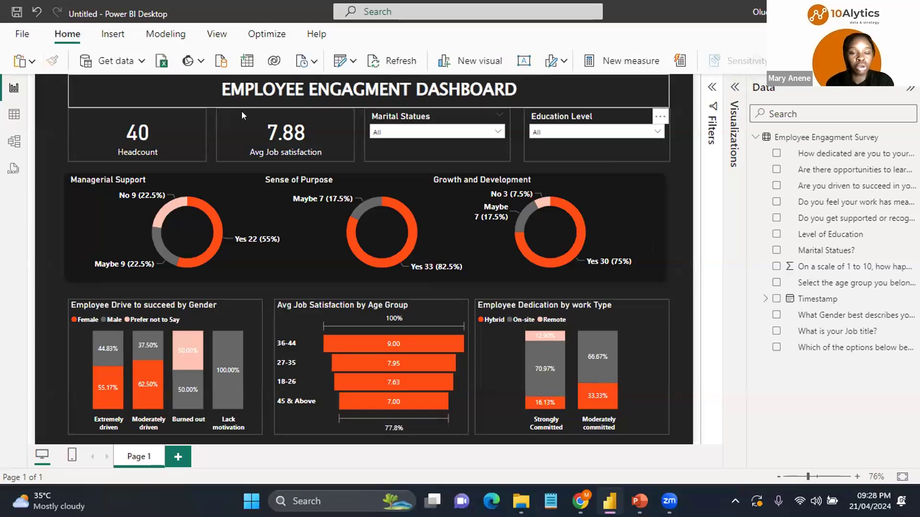
pyautogui.click(367, 101)
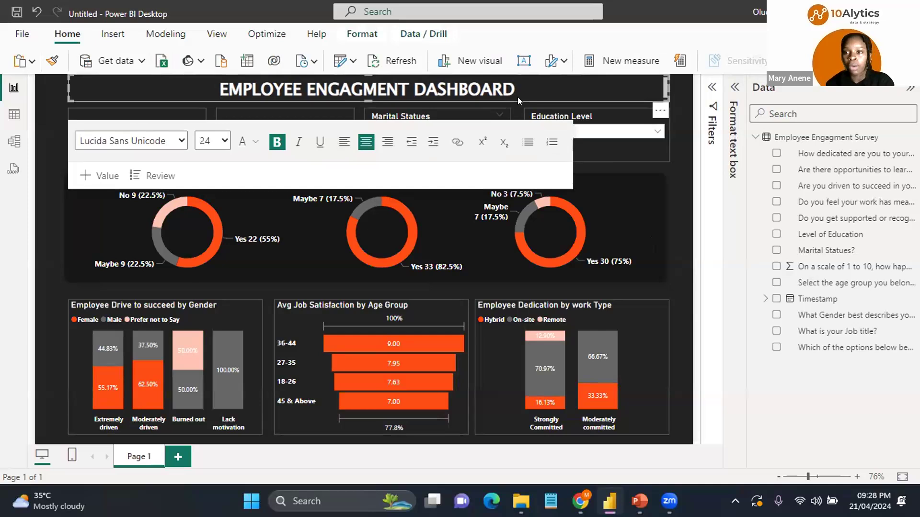
pyautogui.press('Escape')
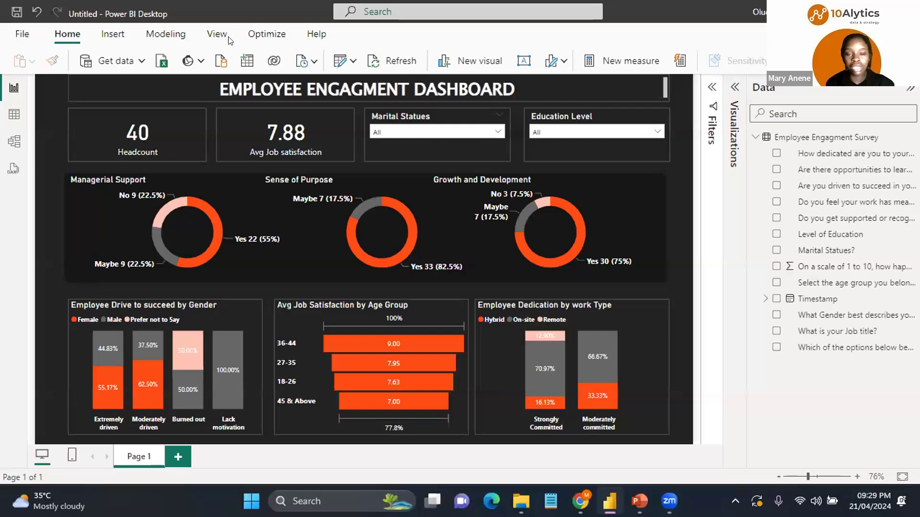
pyautogui.hotkey('ctrl', 'F1')
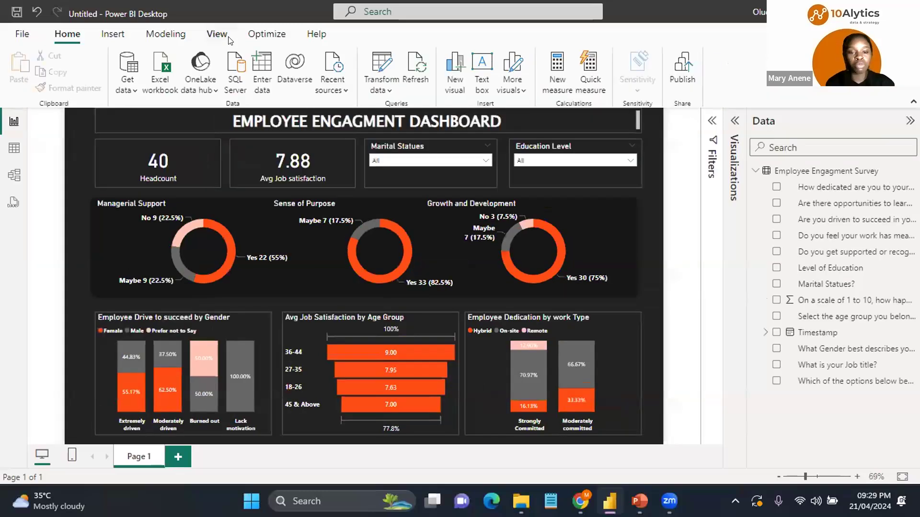
pyautogui.click(424, 68)
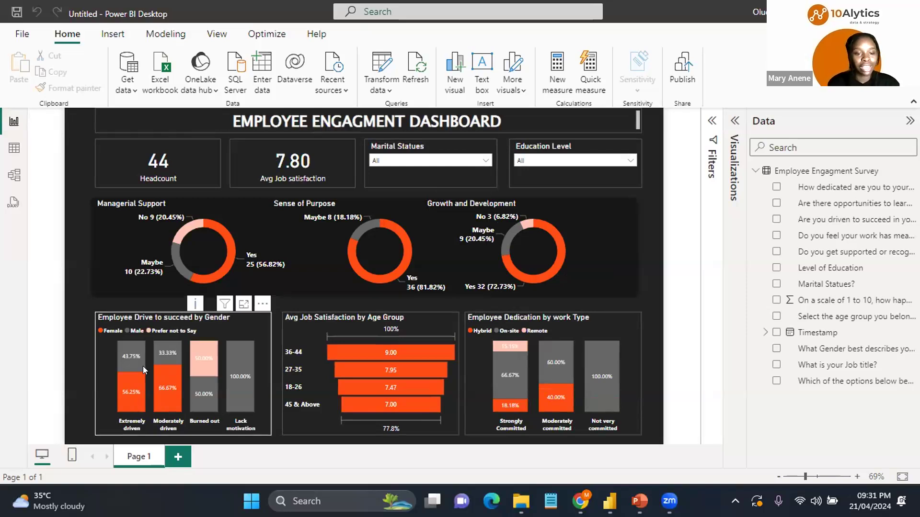
# Step: Cross-filter the report by the Not very committed column in the dedication chart and inspect the other visuals
pyautogui.moveTo(143, 366)
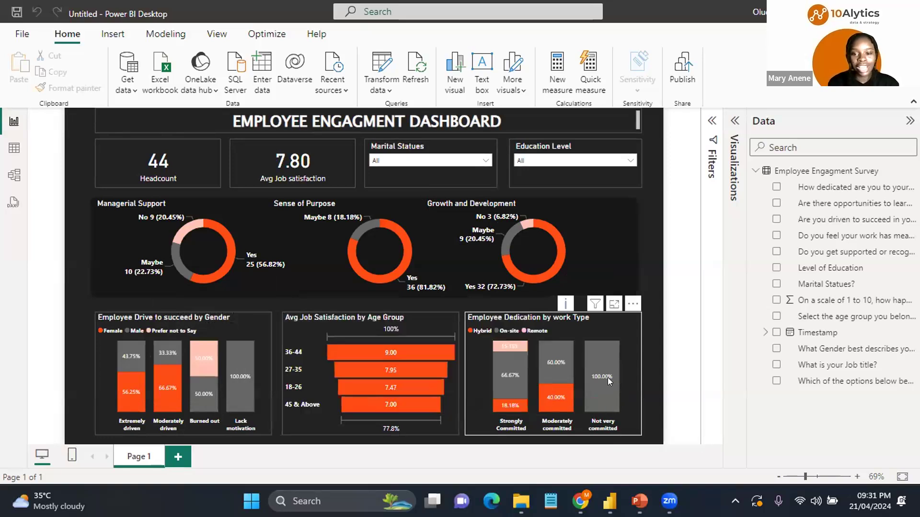
pyautogui.moveTo(613, 366)
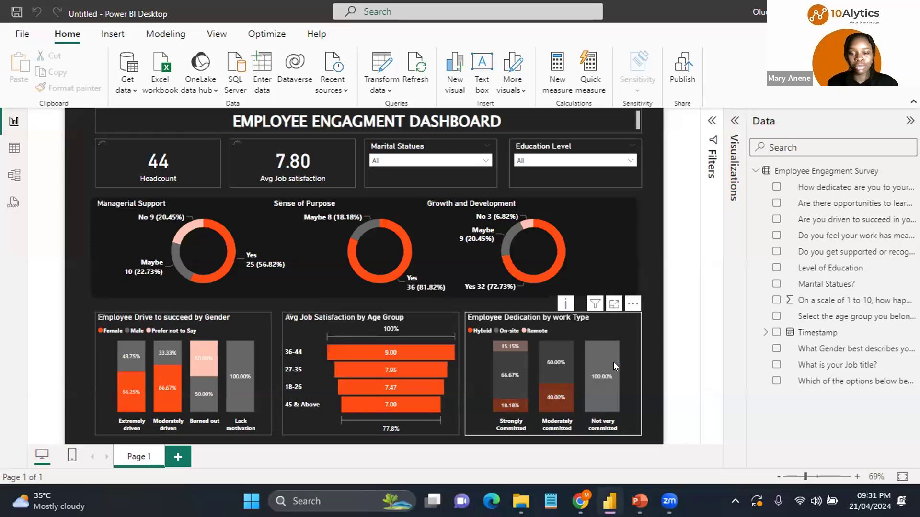
pyautogui.click(613, 362)
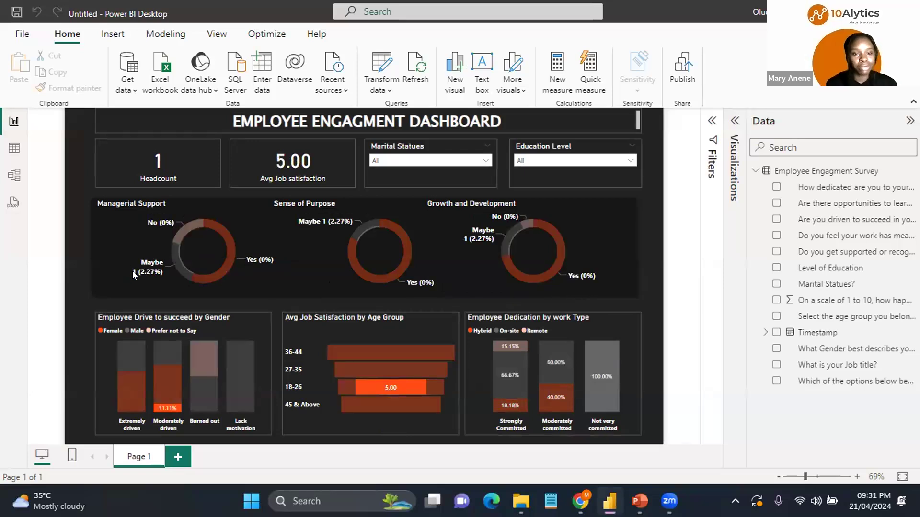
pyautogui.moveTo(167, 251)
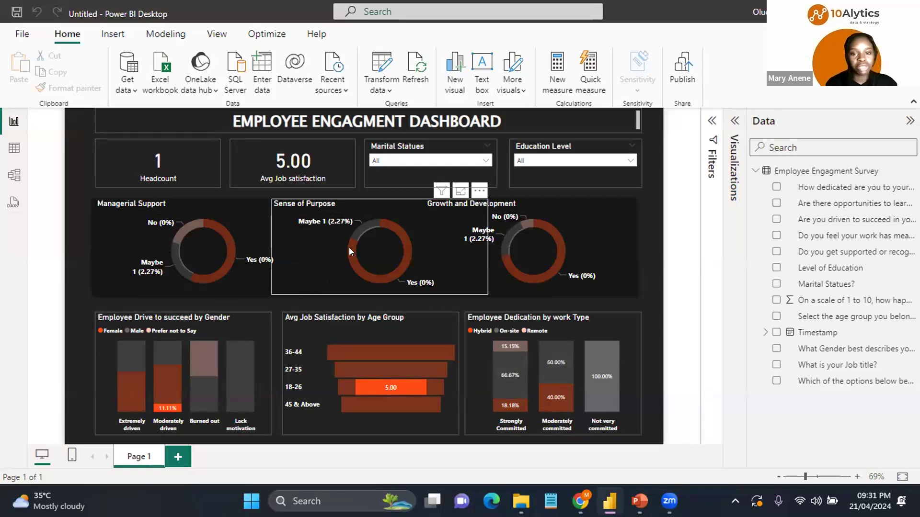
pyautogui.moveTo(349, 248)
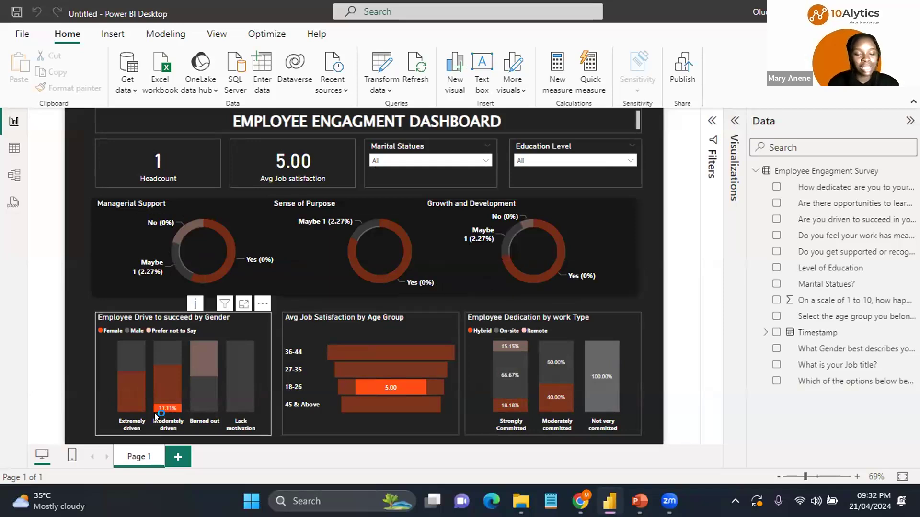
pyautogui.moveTo(164, 398)
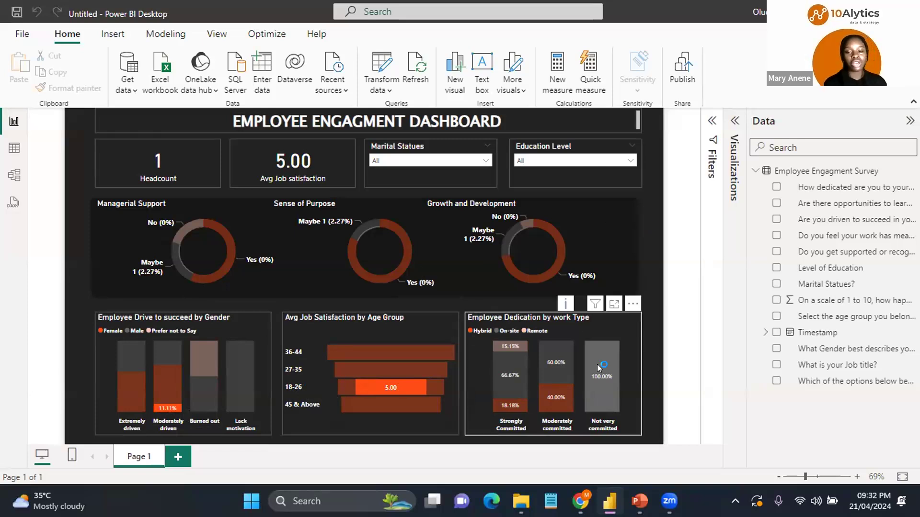
pyautogui.moveTo(597, 364)
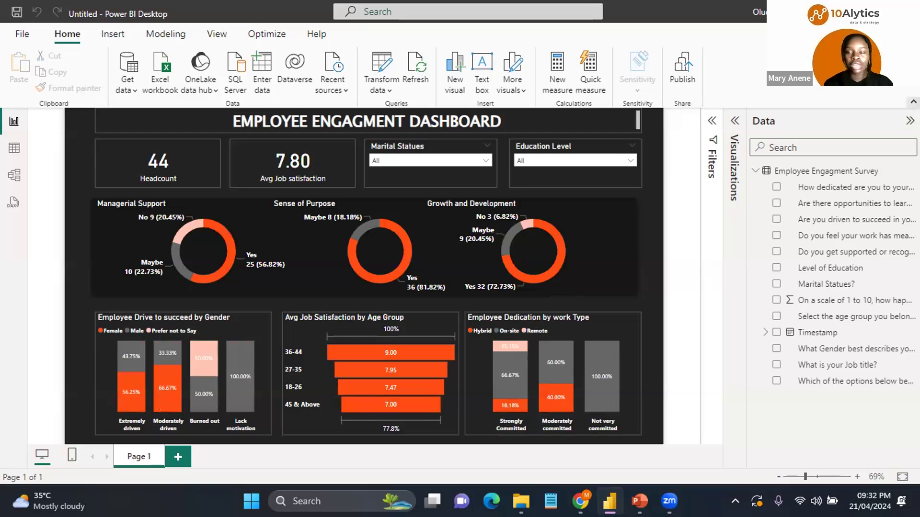
pyautogui.hotkey('ctrl', 'F1')
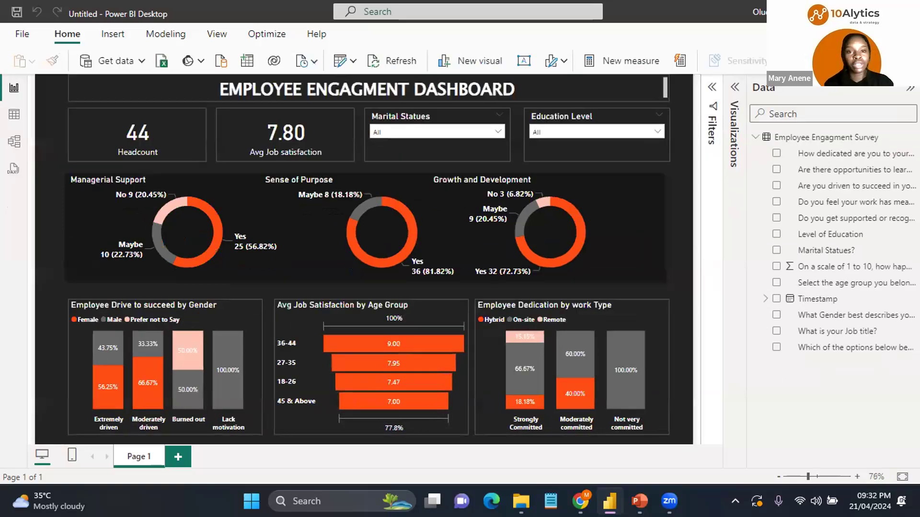